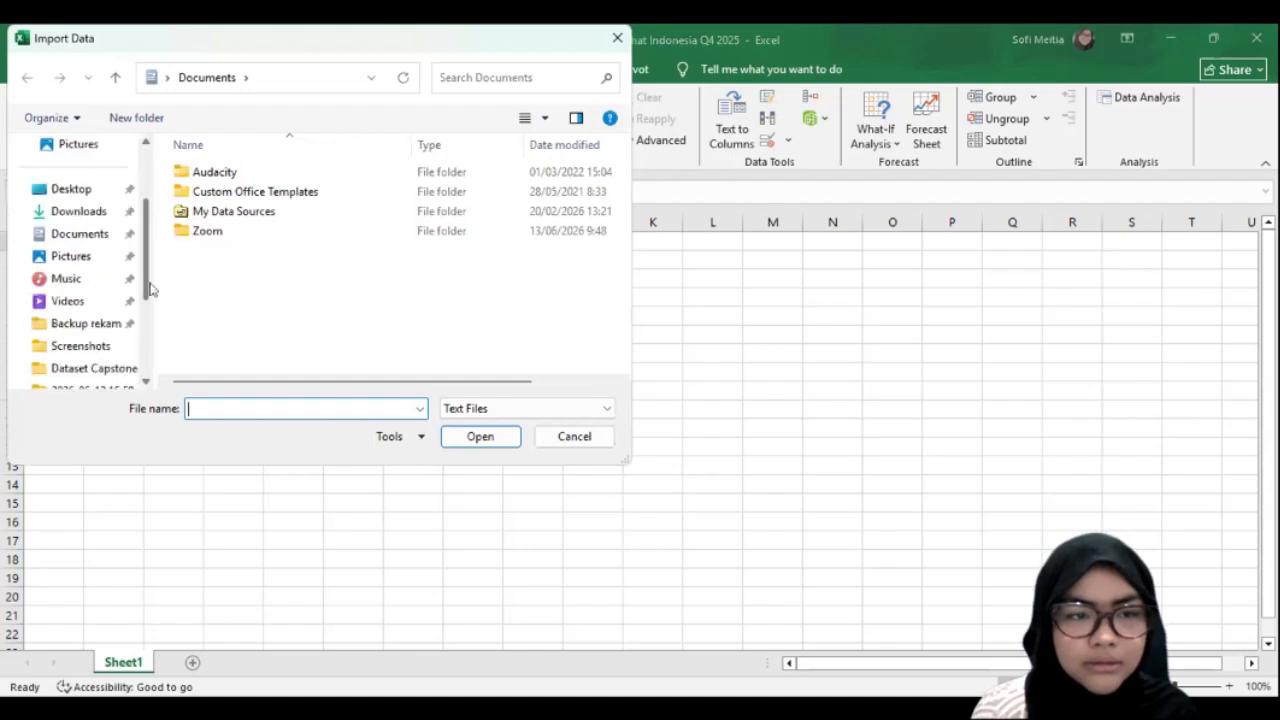
Step: Import the 01_store_master CSV file from the Dataset Capstone NSI folder and load it into the workbook
scroll(95, 308, "down", 1)
left_click(93, 303)
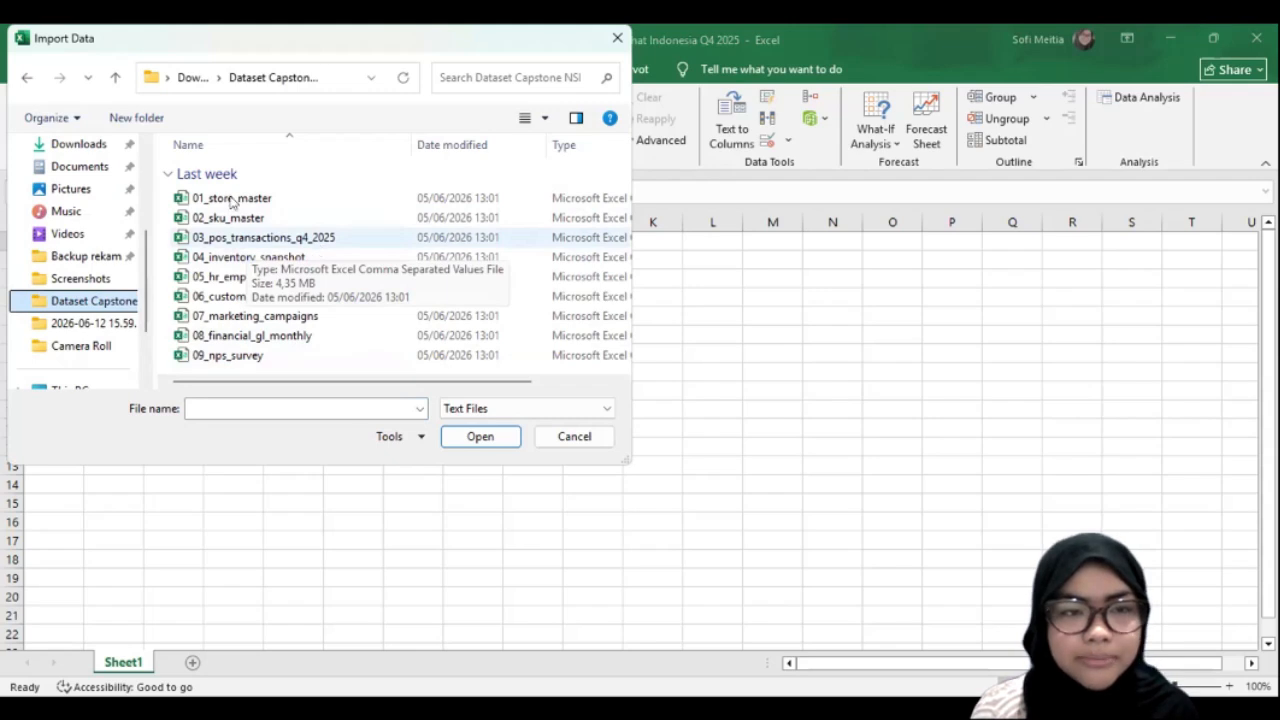
left_click(240, 198)
left_click(485, 438)
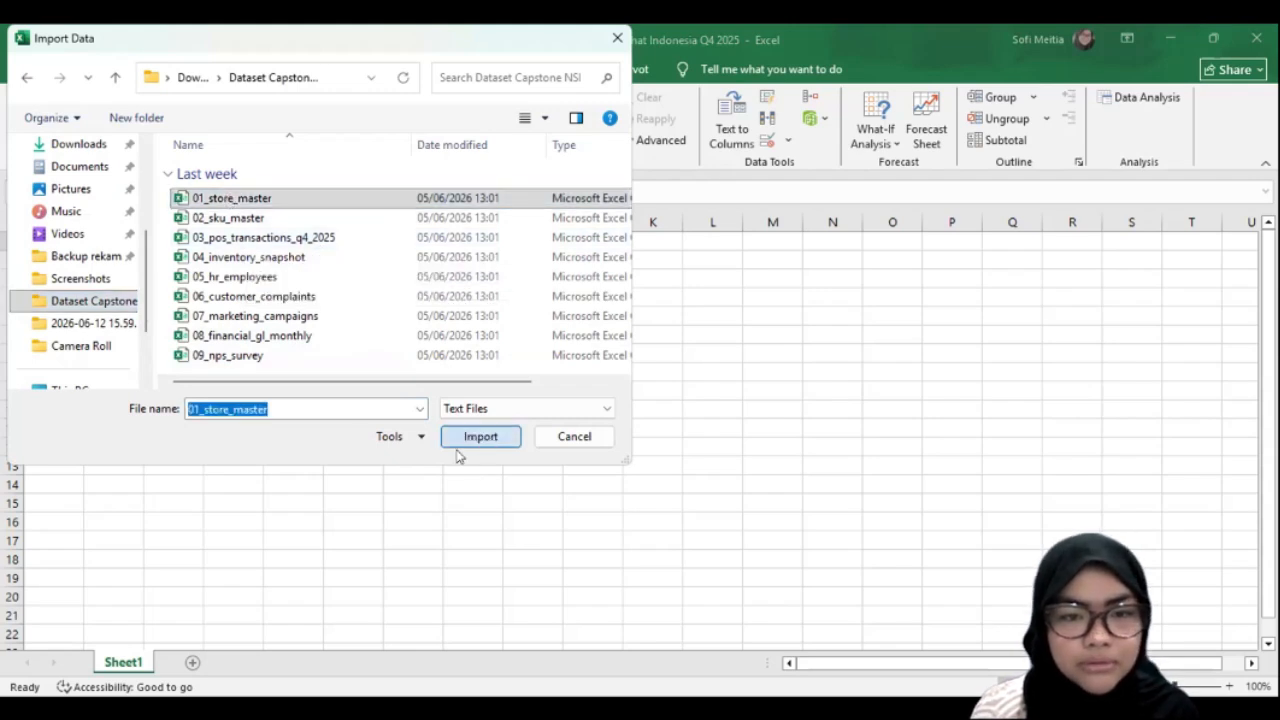
left_click(474, 437)
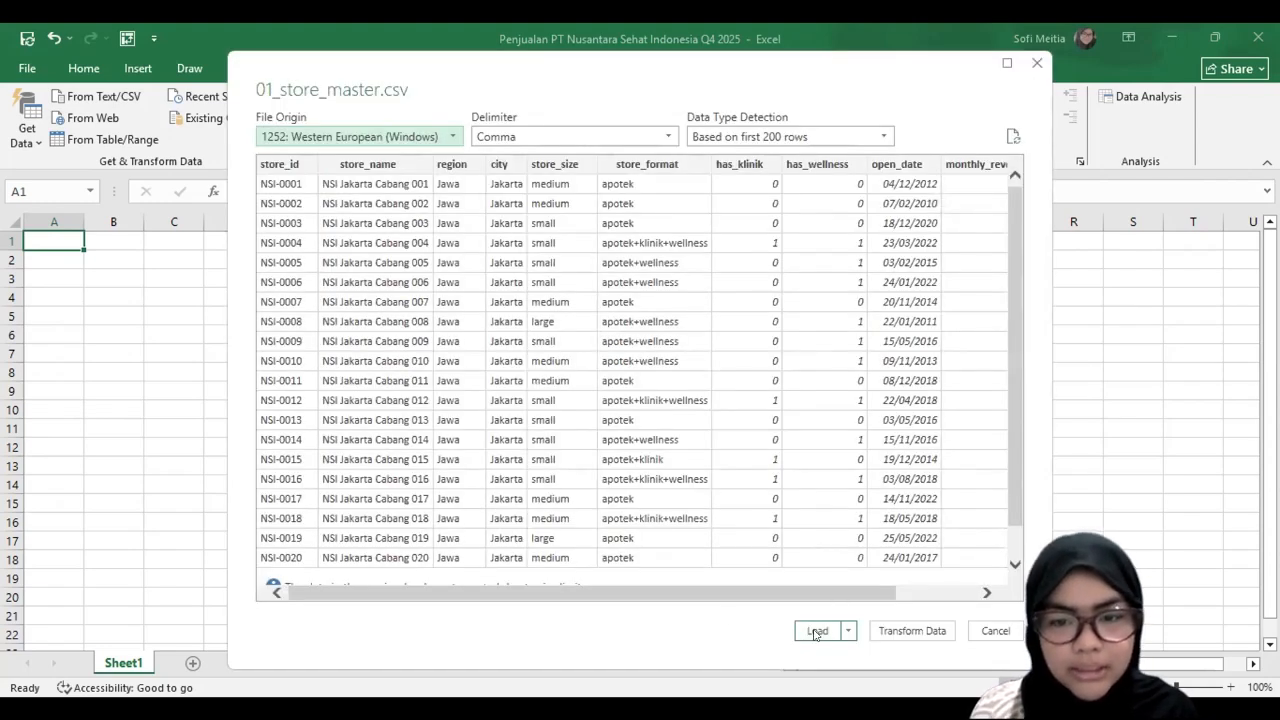
left_click(816, 631)
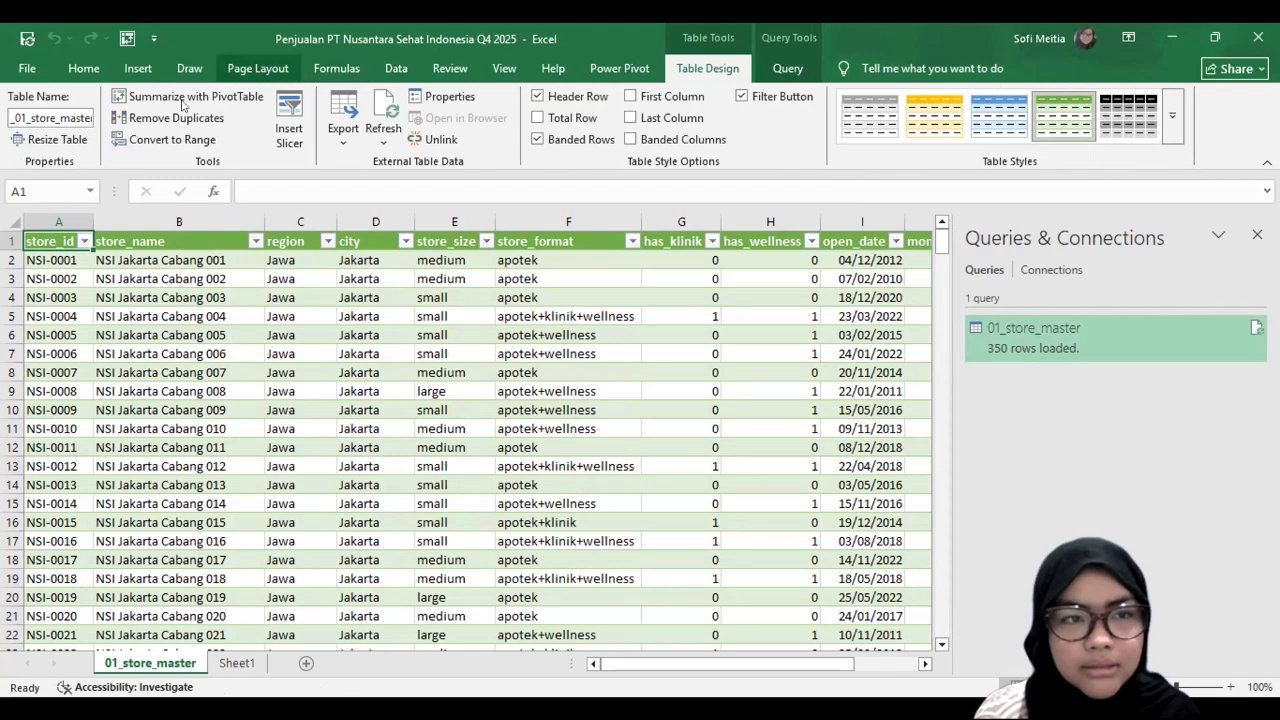
Step: Change the workbook's theme colours to the Red Violet scheme and go to Sheet1
left_click(92, 97)
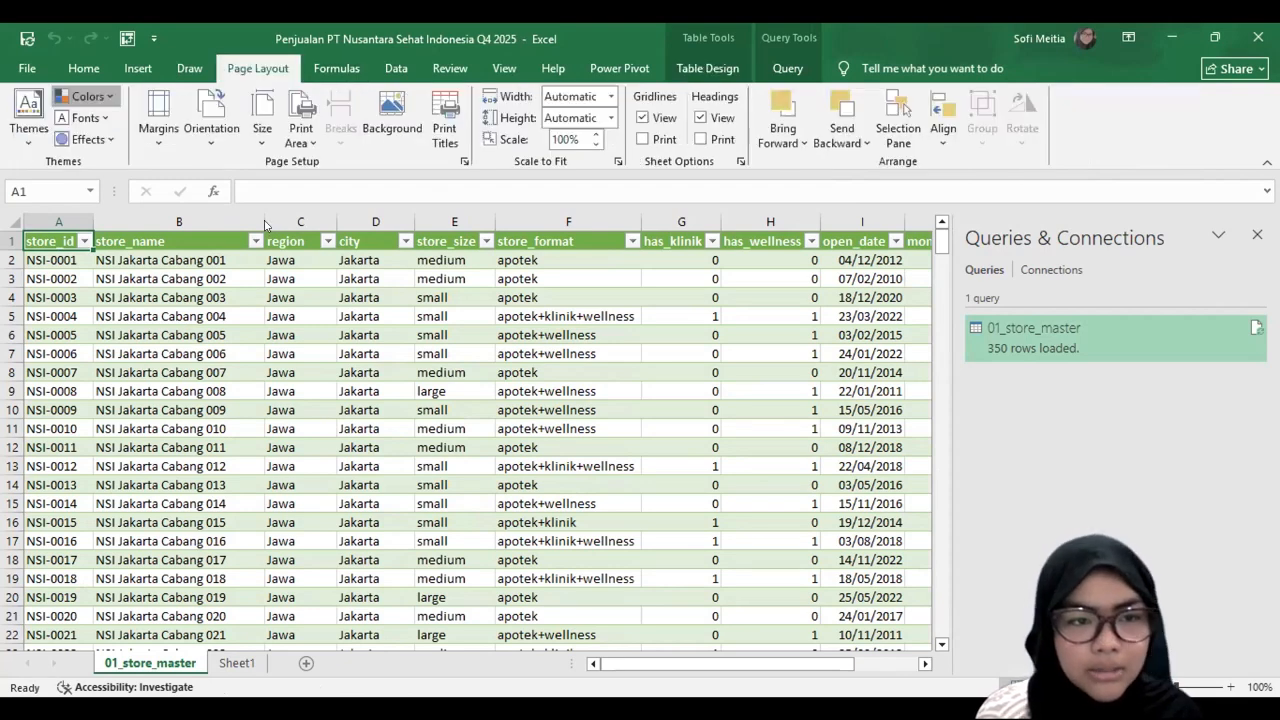
scroll(202, 403, "down", 1)
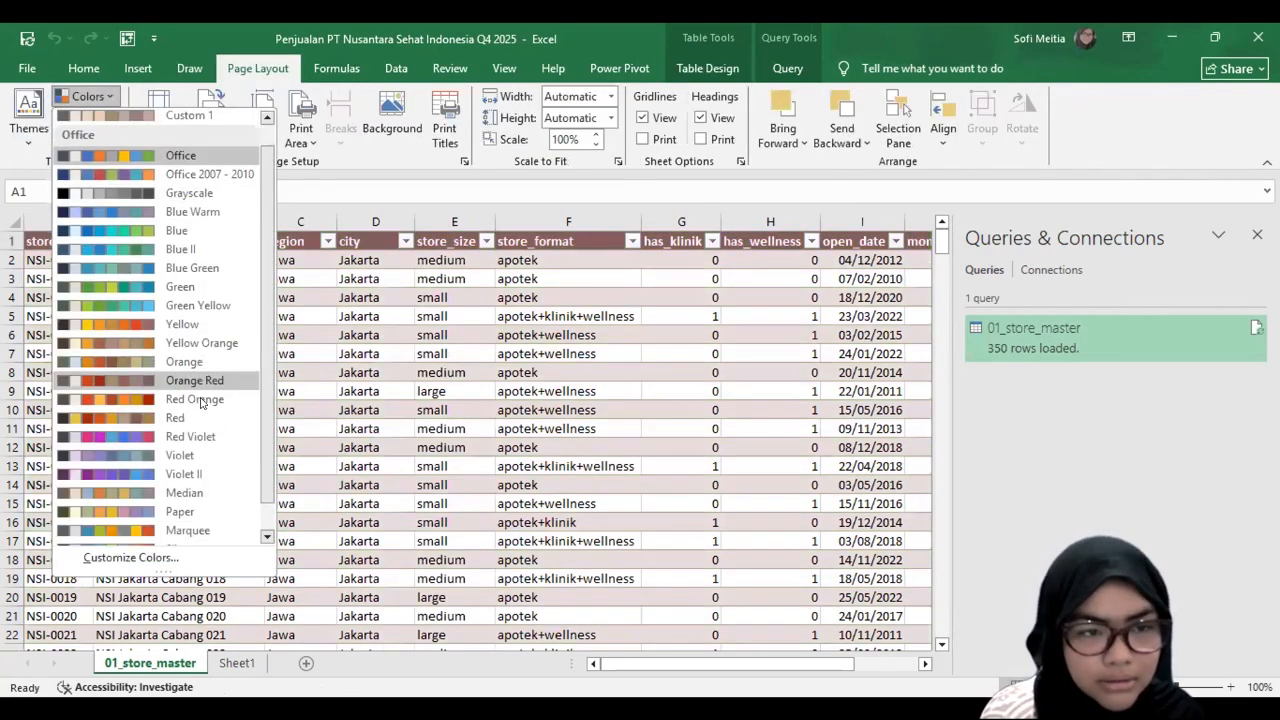
left_click(236, 666)
left_click(236, 666)
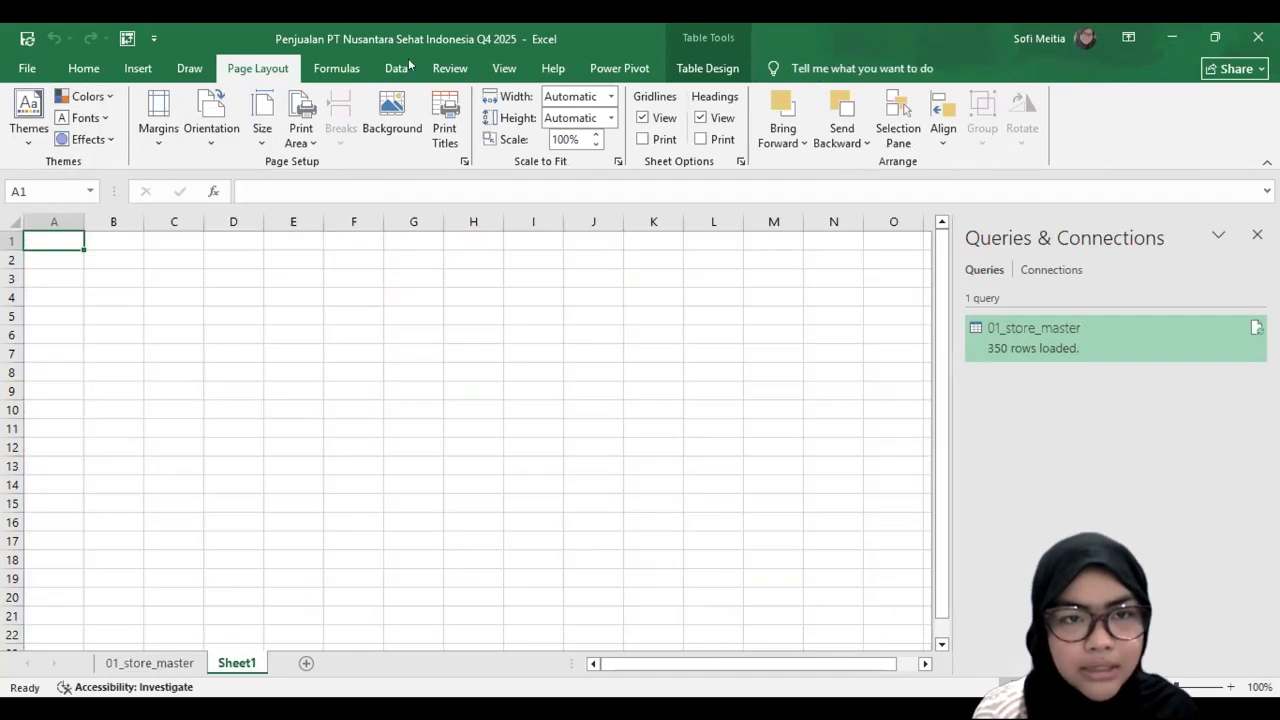
Step: Import the 02_sku_master CSV file and load it into the workbook
left_click(398, 68)
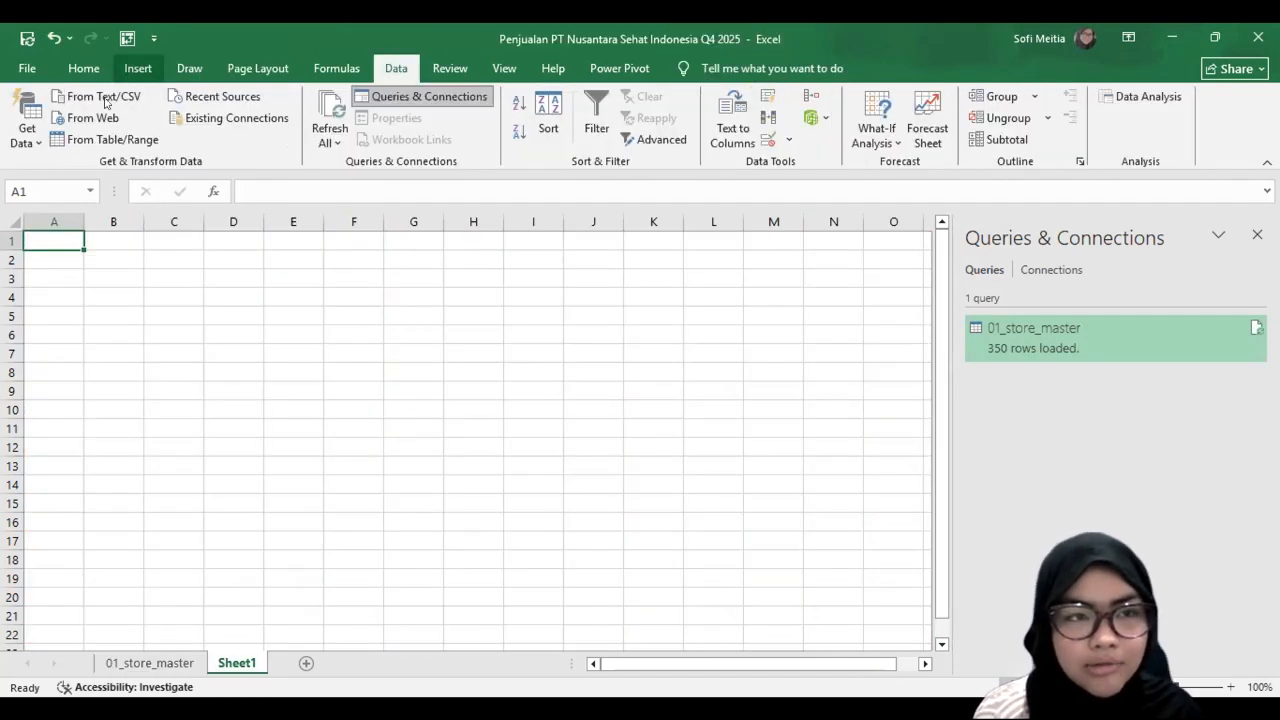
left_click(104, 96)
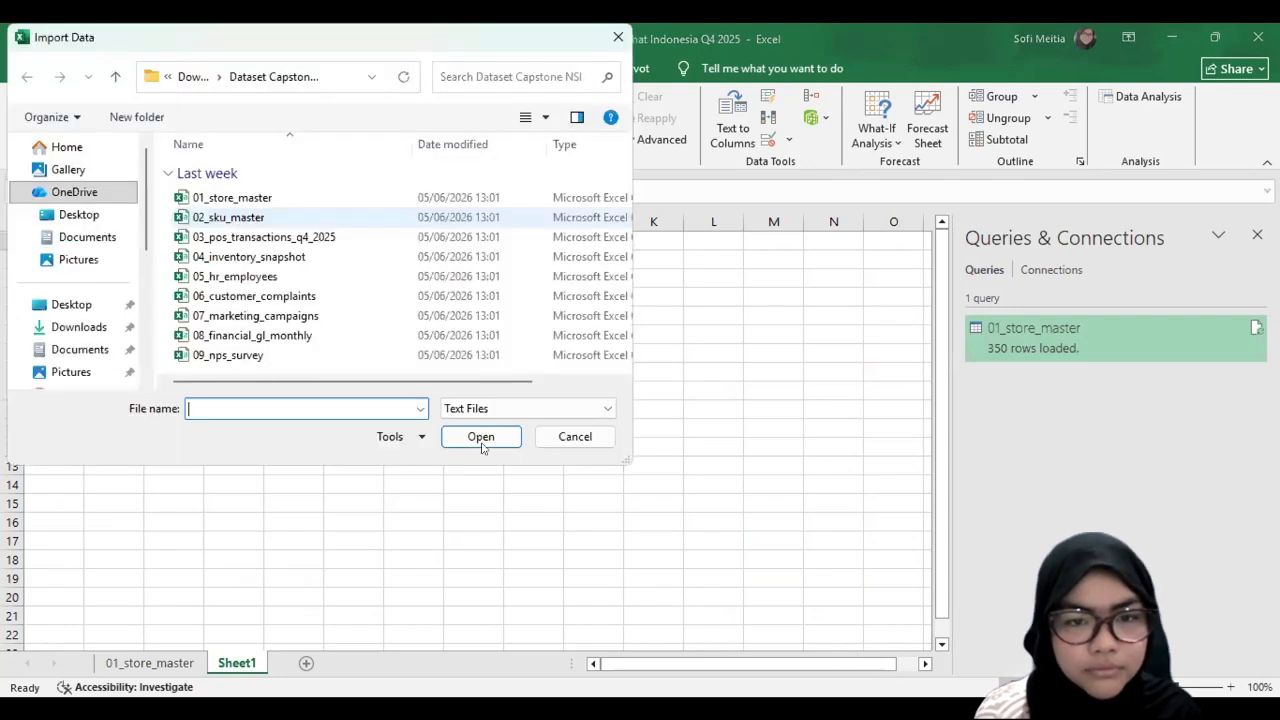
left_click(229, 217)
left_click(481, 437)
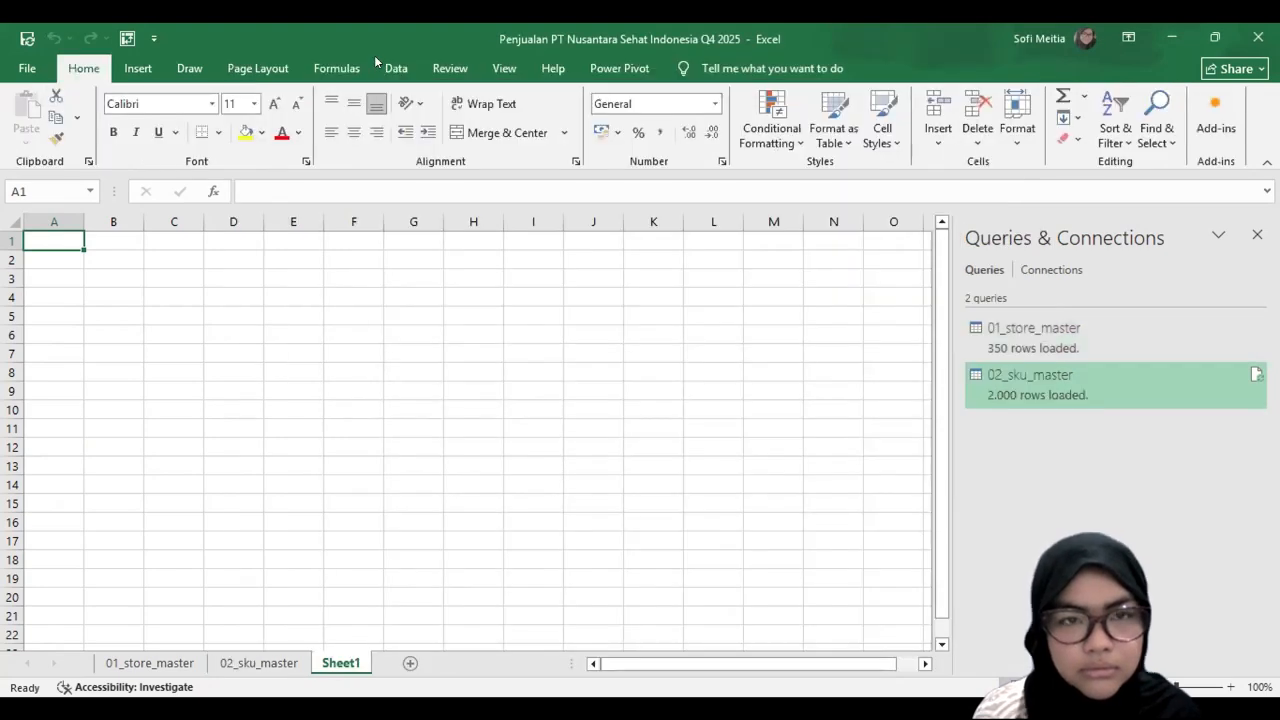
Step: Import the 03_pos_transactions_q4_2025 CSV file and load it into the workbook
left_click(390, 68)
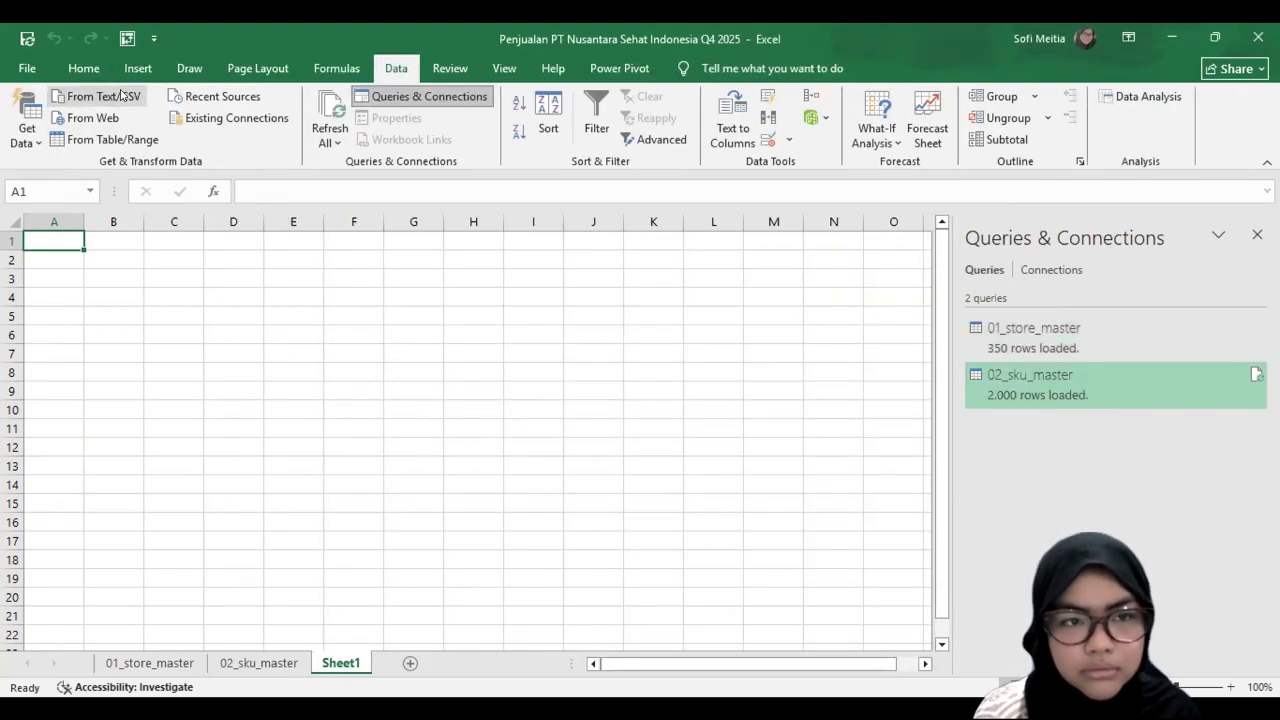
left_click(316, 242)
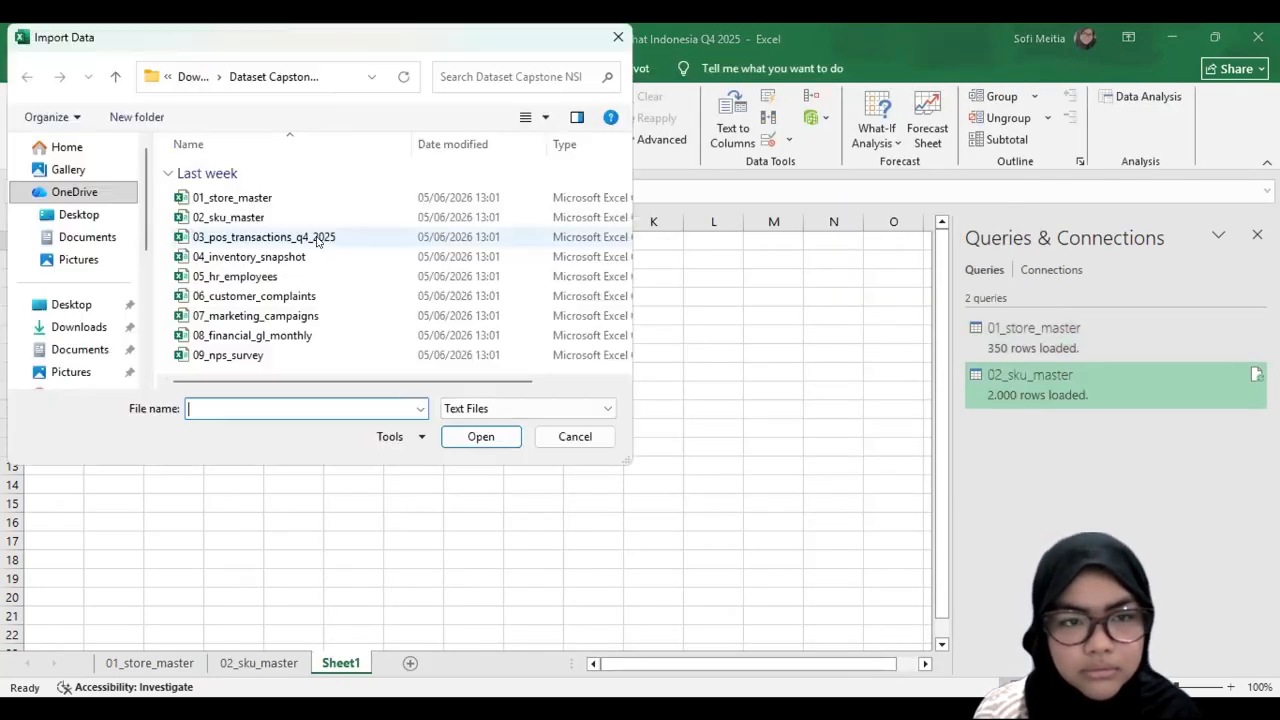
left_click(484, 443)
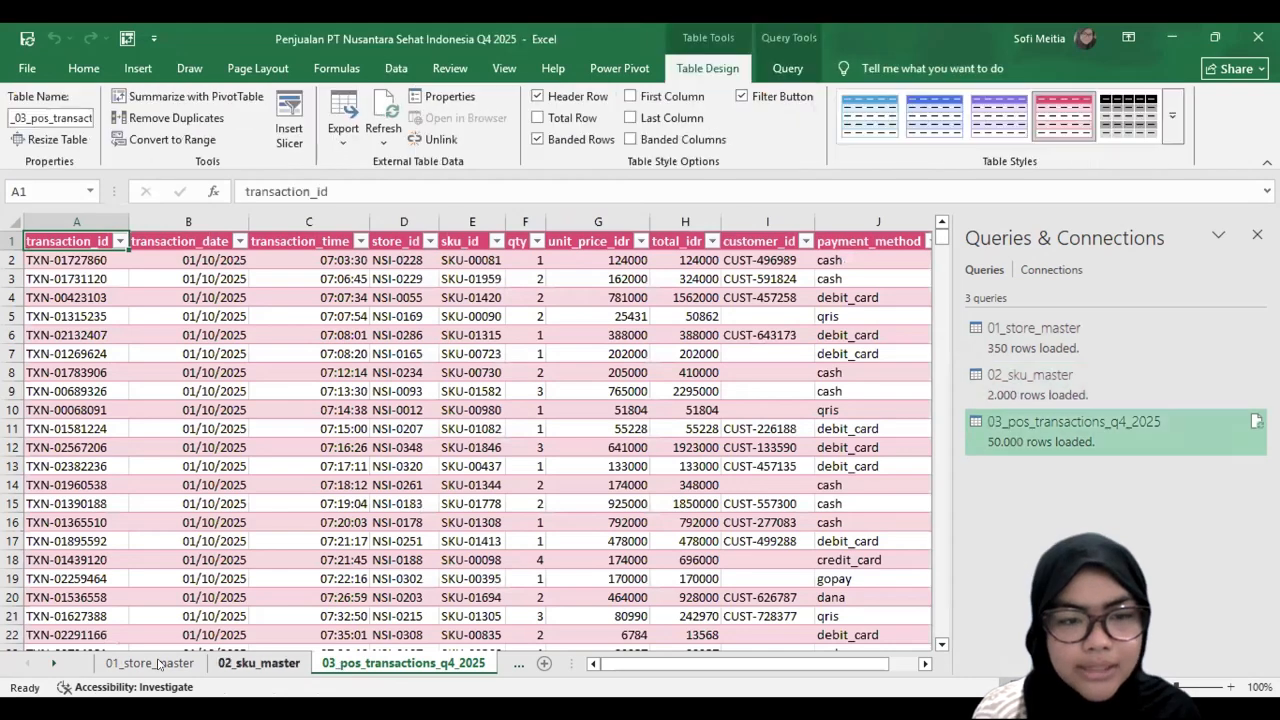
Step: Look through the imported 01_store_master, 02_sku_master and 03_pos_transactions_q4_2025 sheets, ending on Sheet1
key("ctrl+Page_Up")
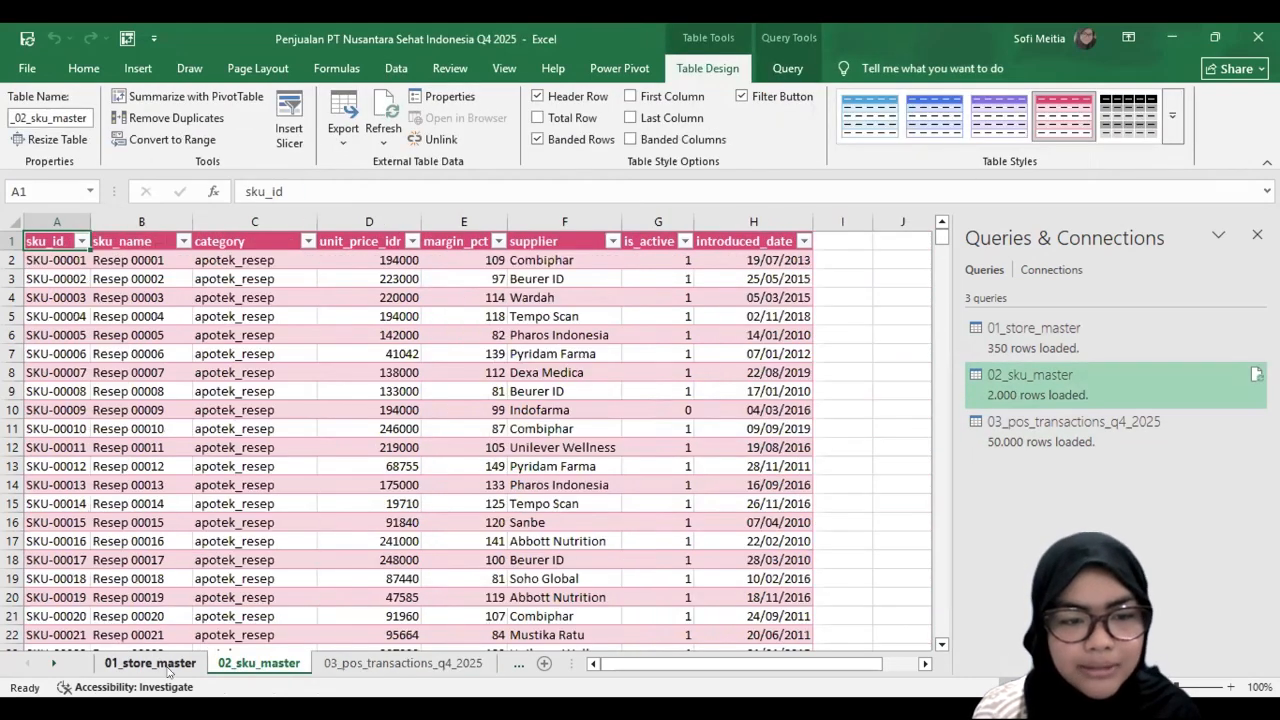
key("ctrl+Page_Up")
key("ctrl+Page_Down")
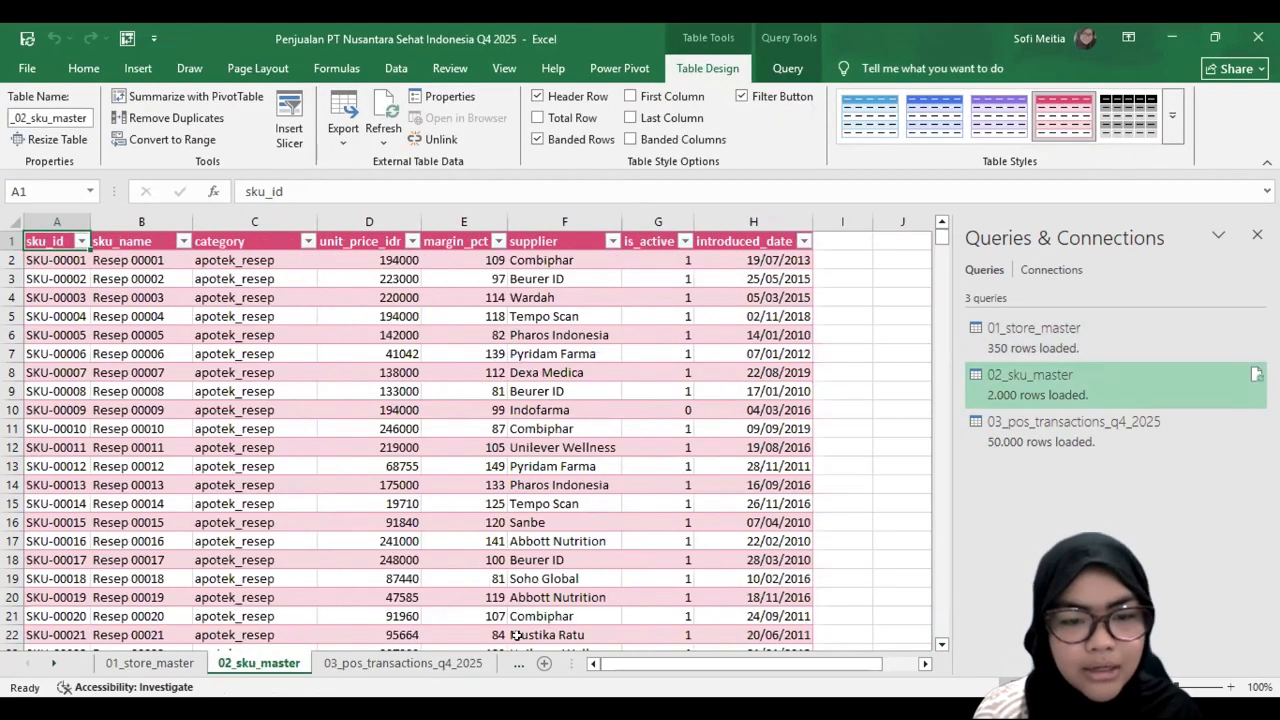
key("ctrl+Page_Down")
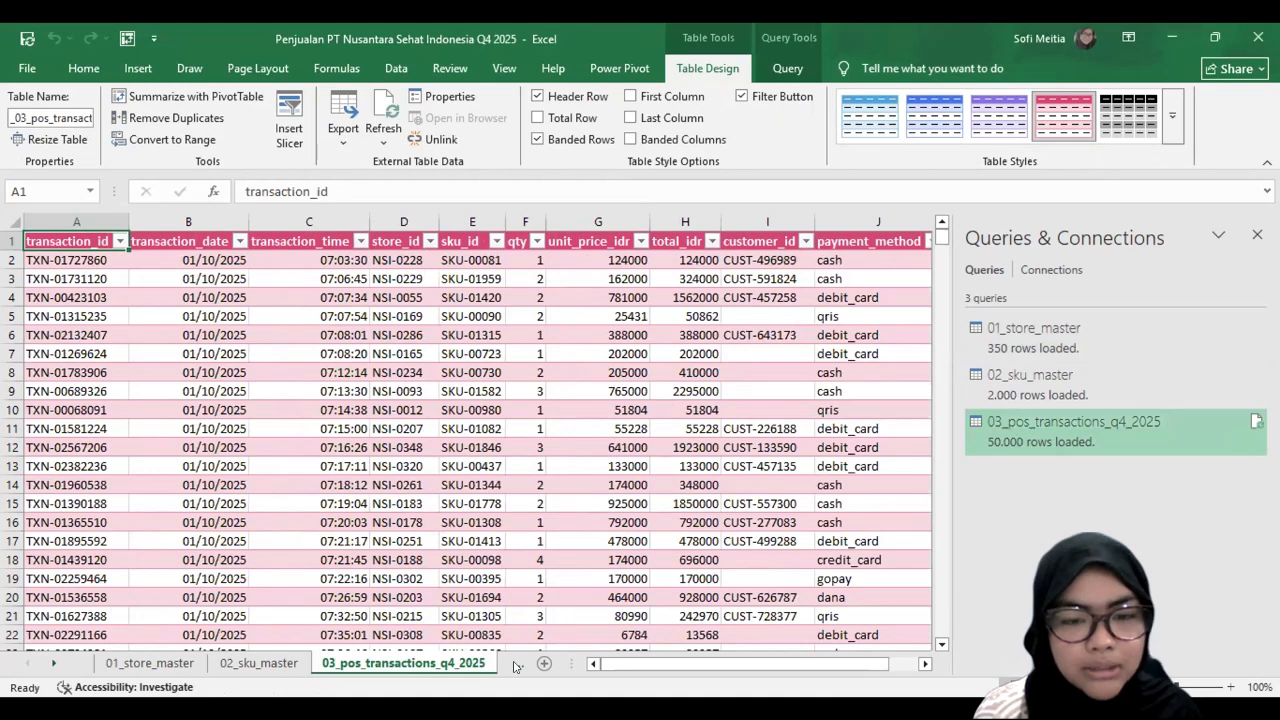
left_click(145, 666)
left_click(484, 668)
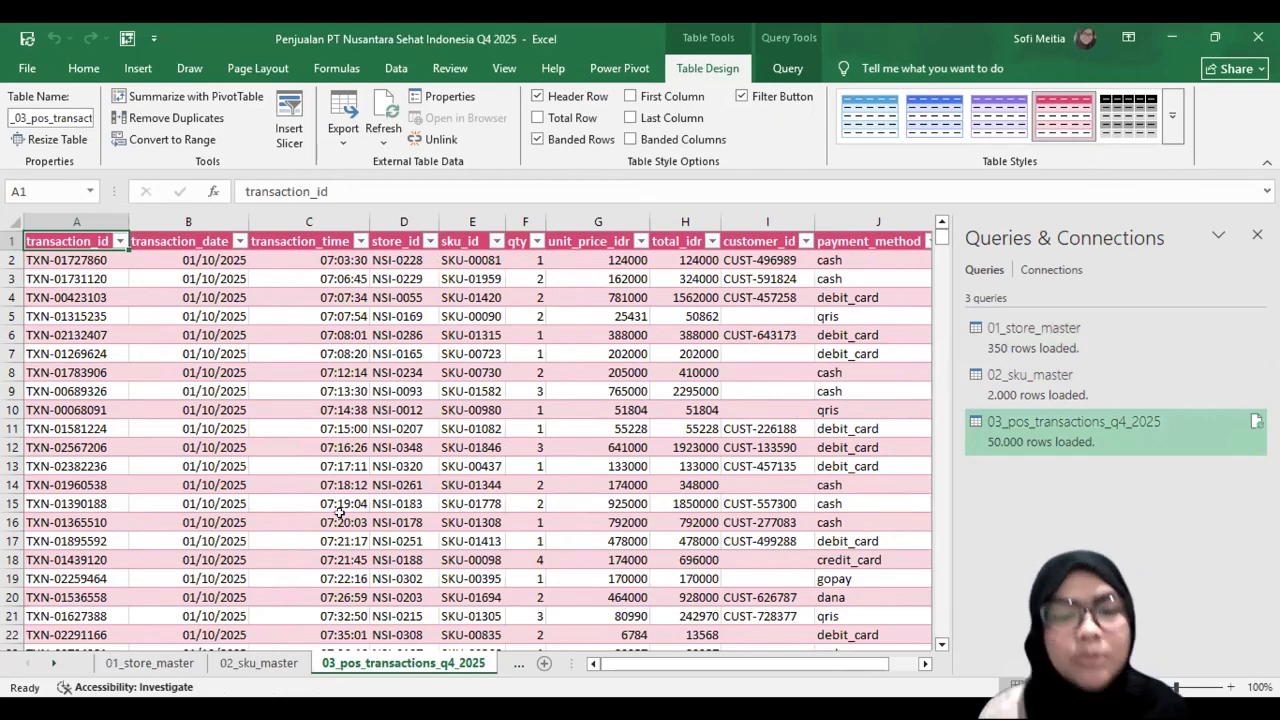
left_click(260, 663)
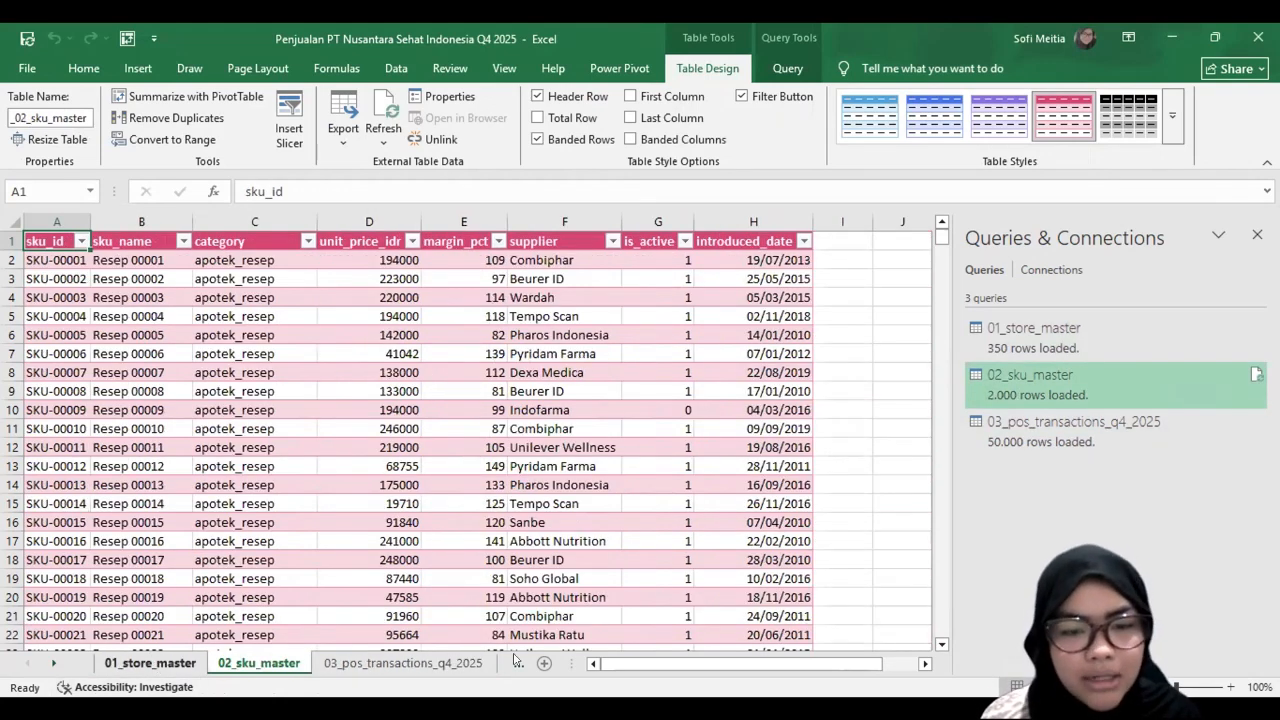
left_click(544, 663)
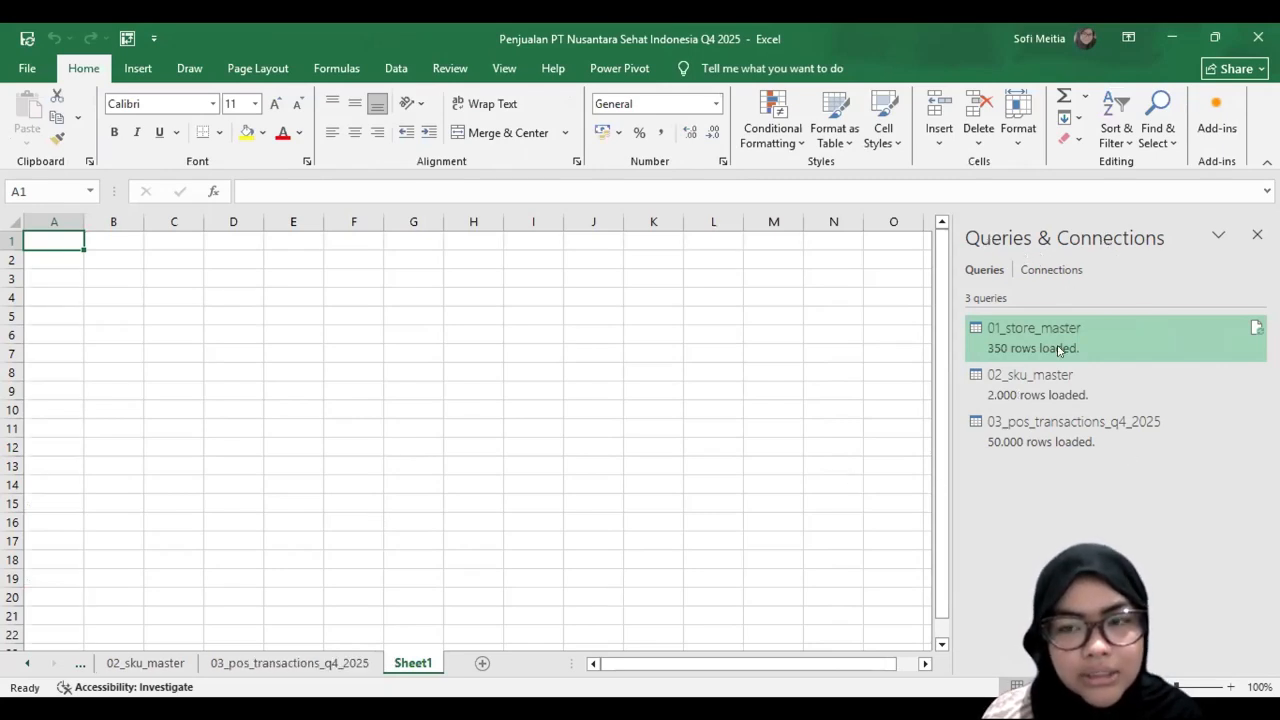
Step: Start a merge of the 03_pos_transactions_q4_2025 query with 01_store_master as the second table
right_click(992, 447)
left_click(1135, 423)
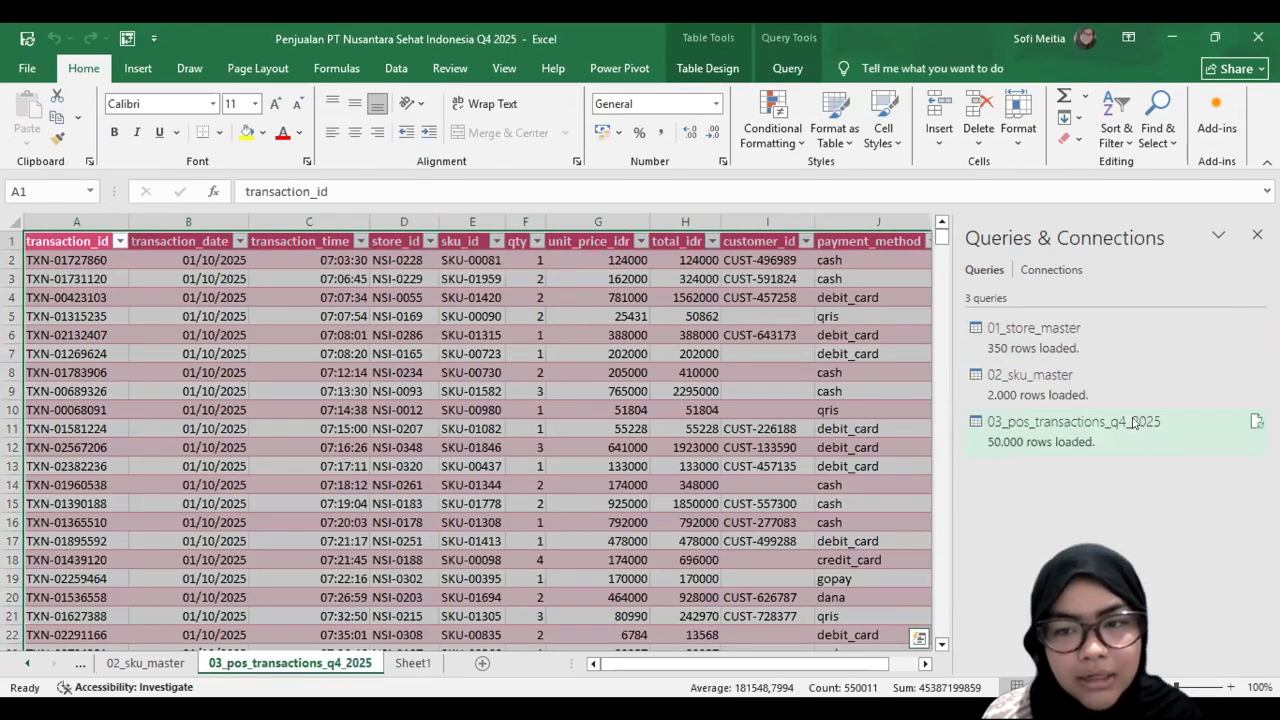
mouse_move(992, 446)
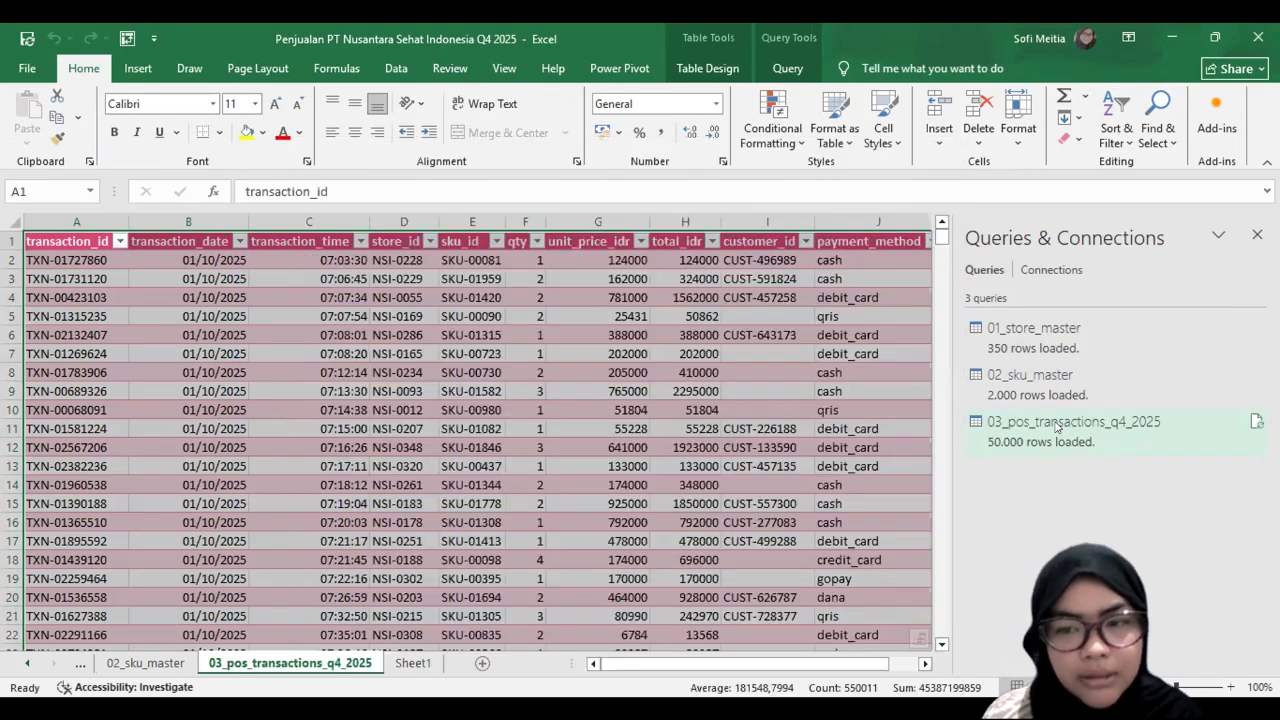
right_click(1064, 432)
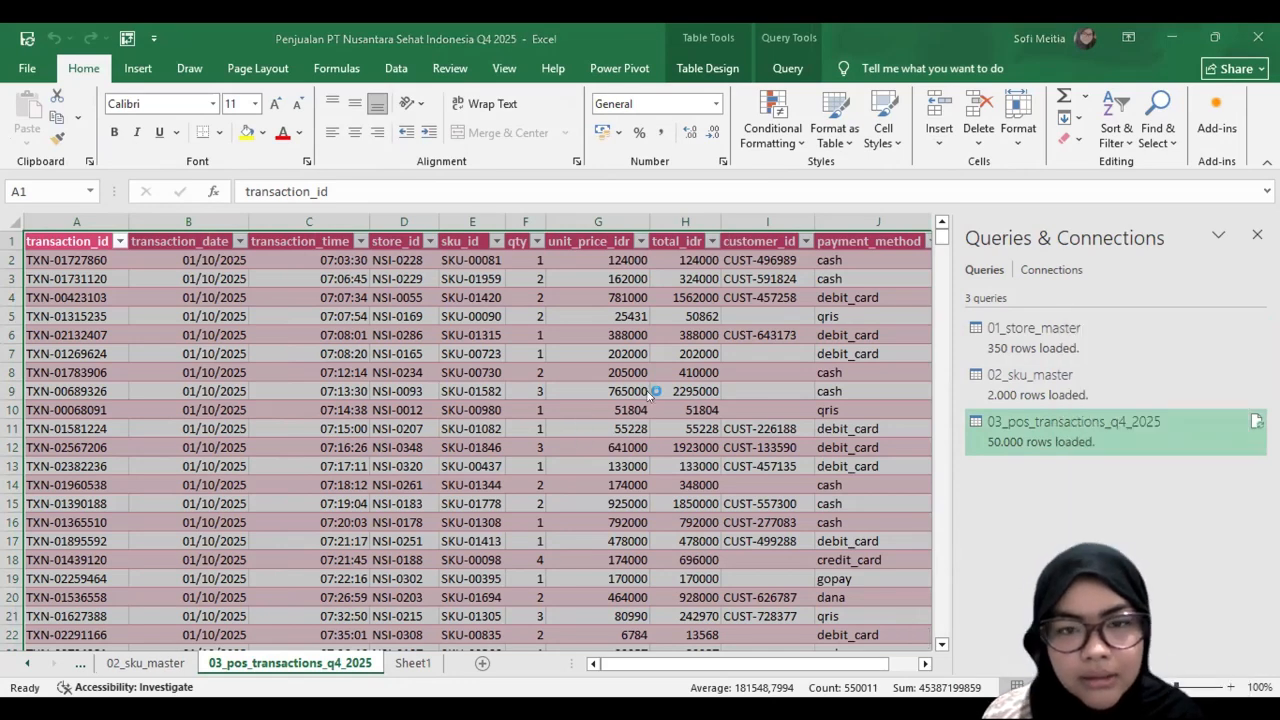
left_click_drag(661, 329, 601, 329)
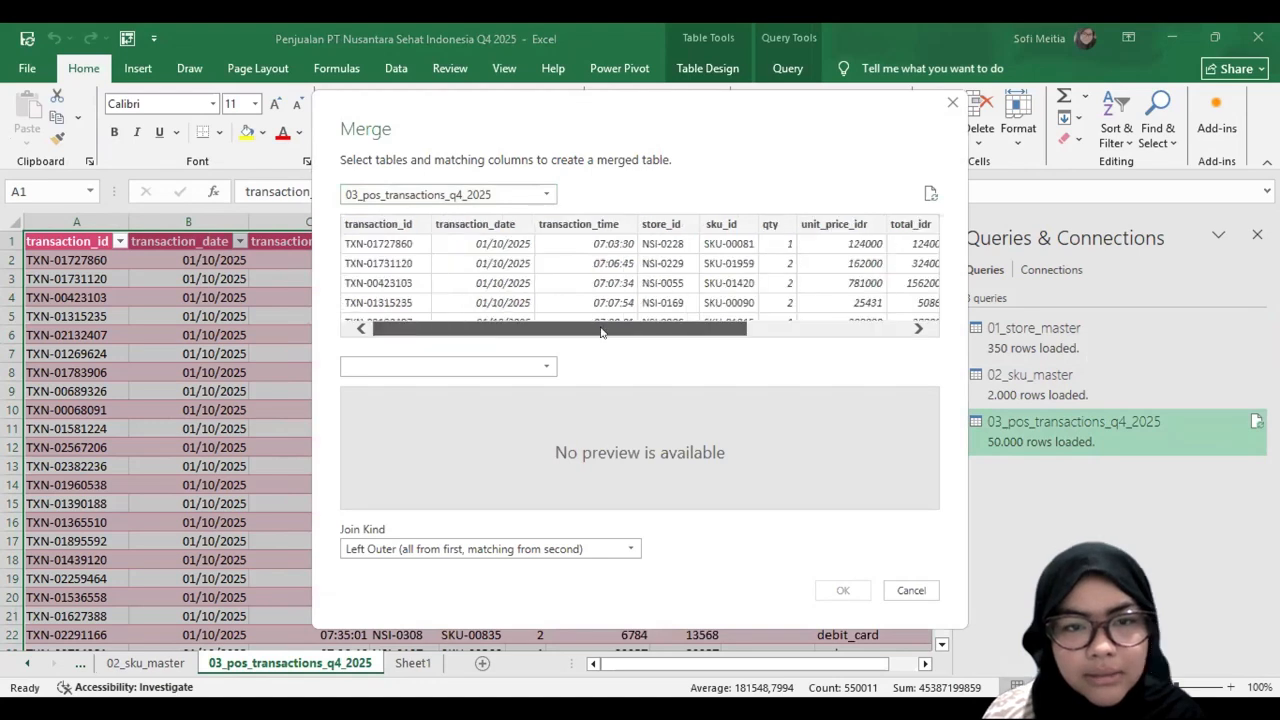
left_click(517, 367)
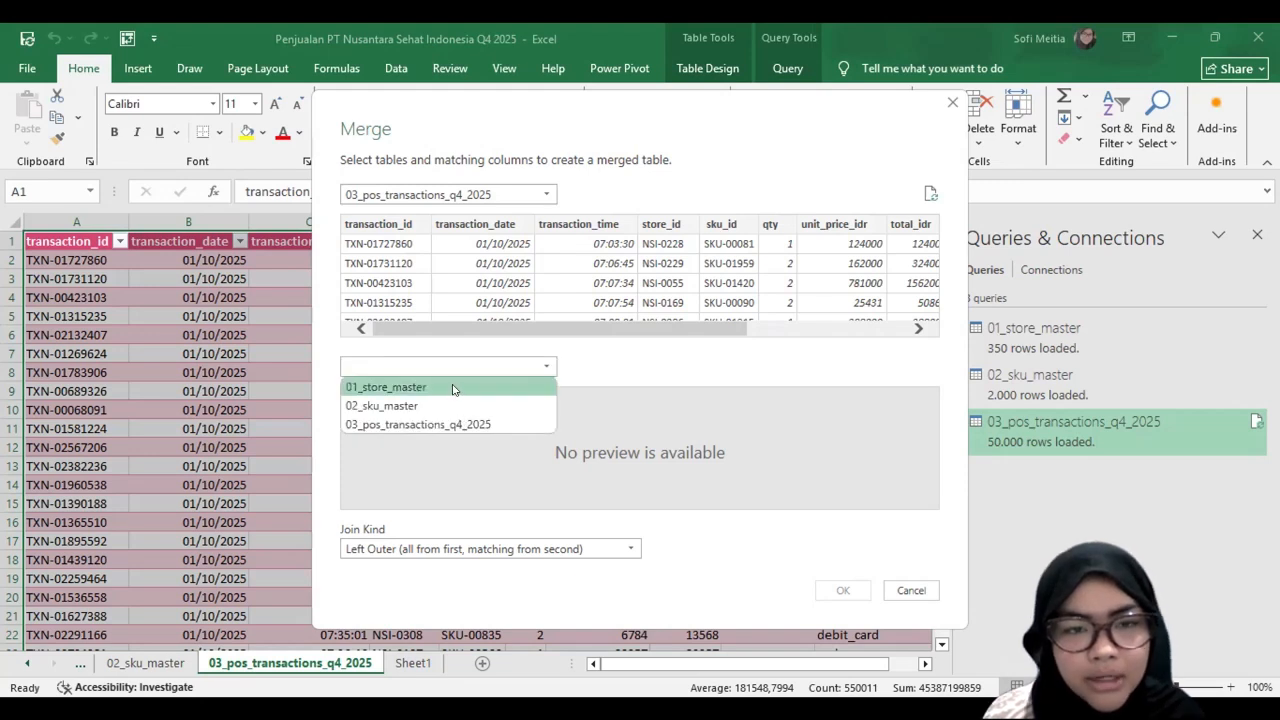
left_click(445, 389)
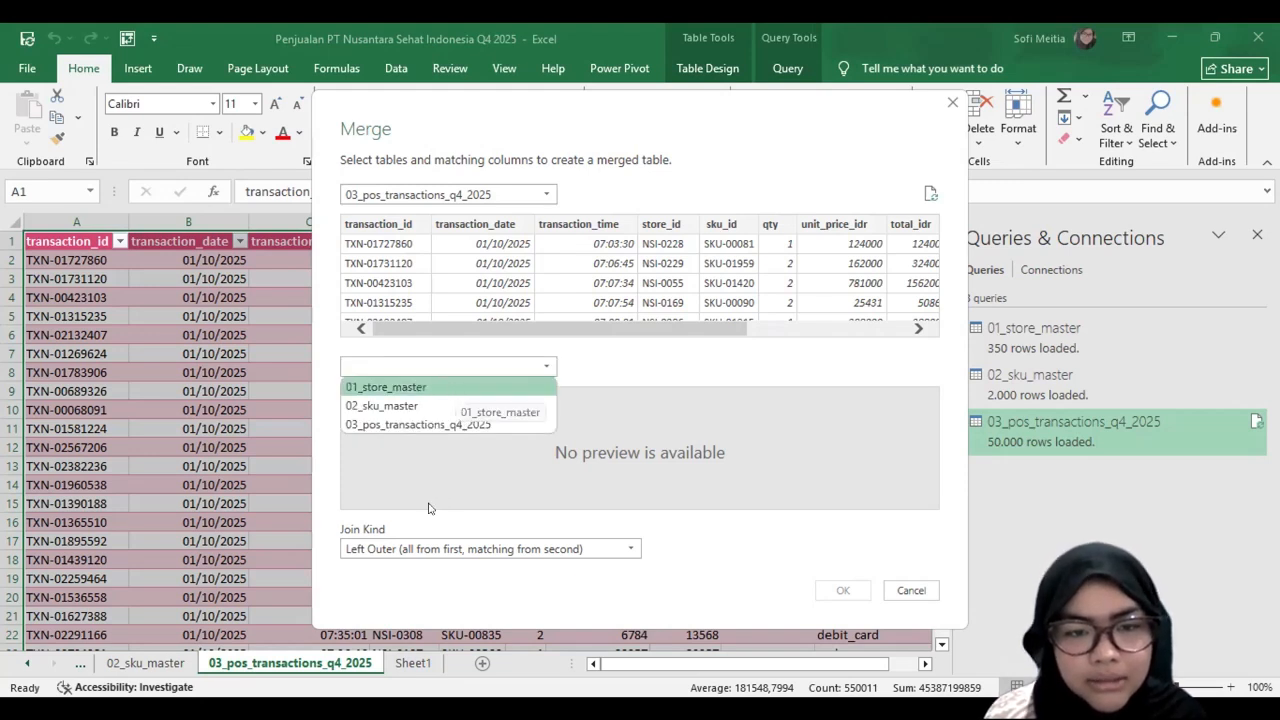
left_click(422, 497)
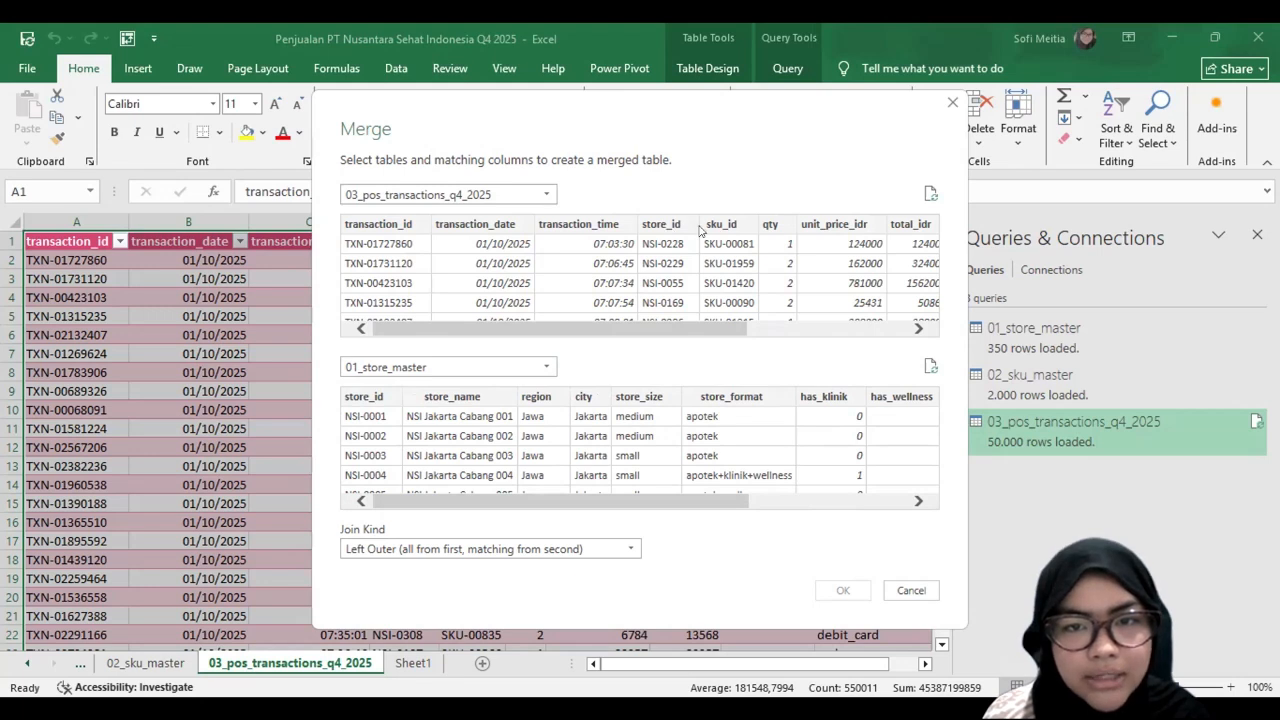
Step: Match both tables on store_id and create the merged query with a Left Outer join
left_click(381, 396)
left_click(678, 224)
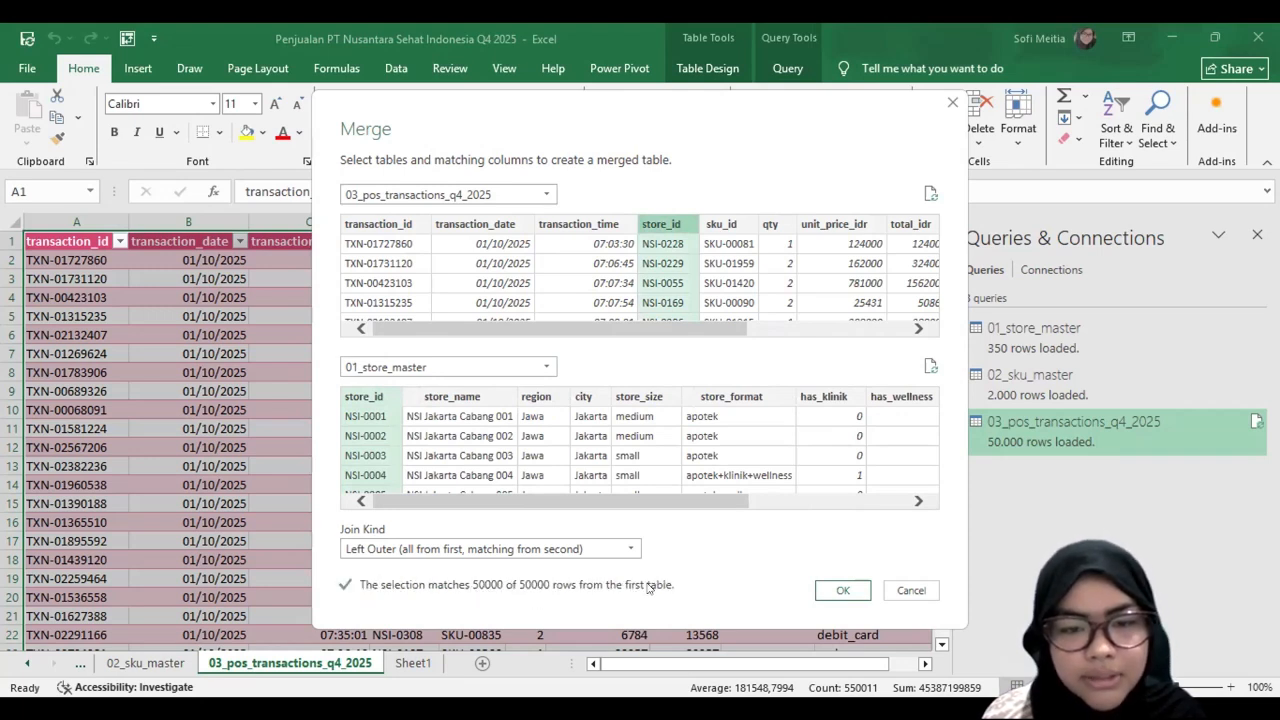
left_click(535, 550)
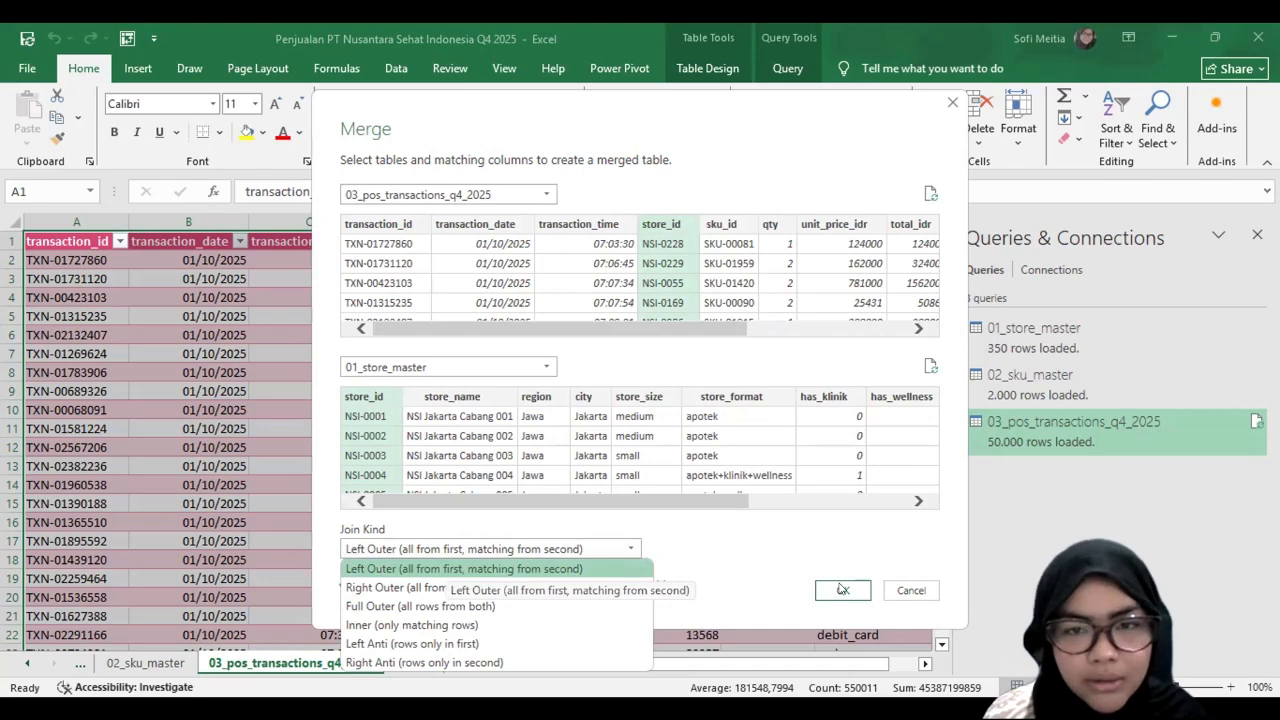
left_click(760, 449)
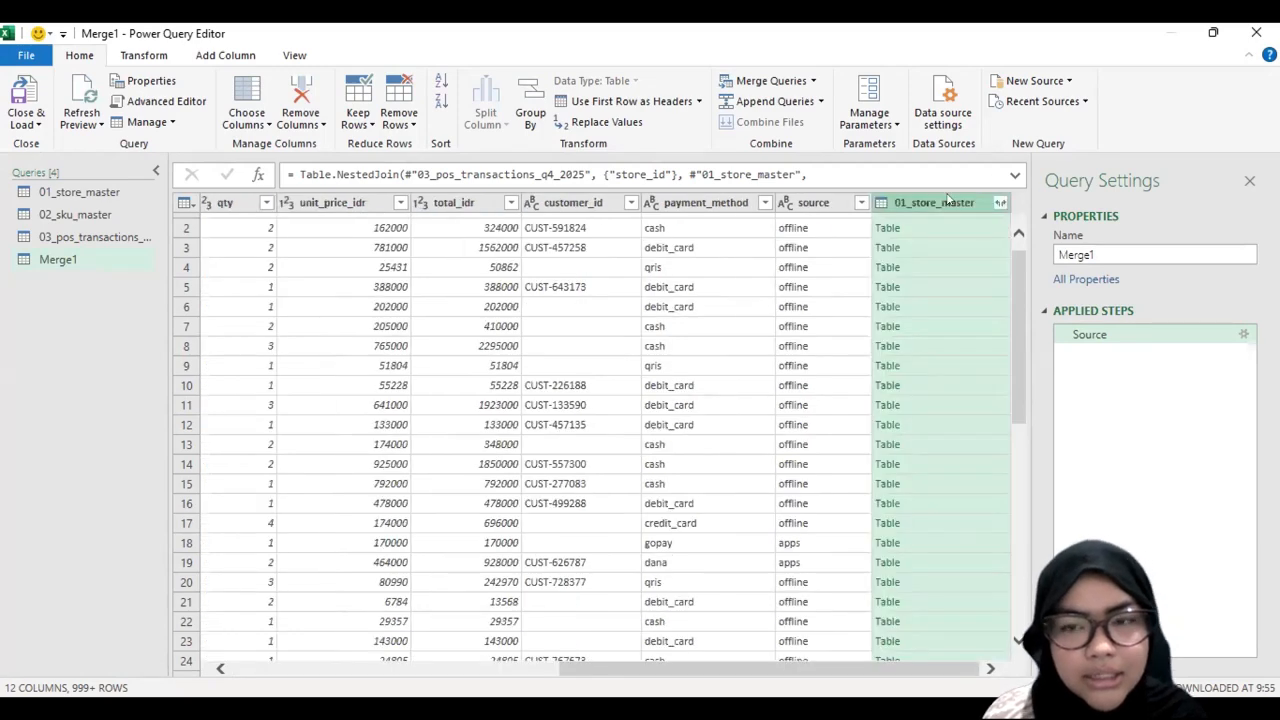
Step: Expand the 01_store_master column of the merged query to only store_name, region and city
left_click(999, 202)
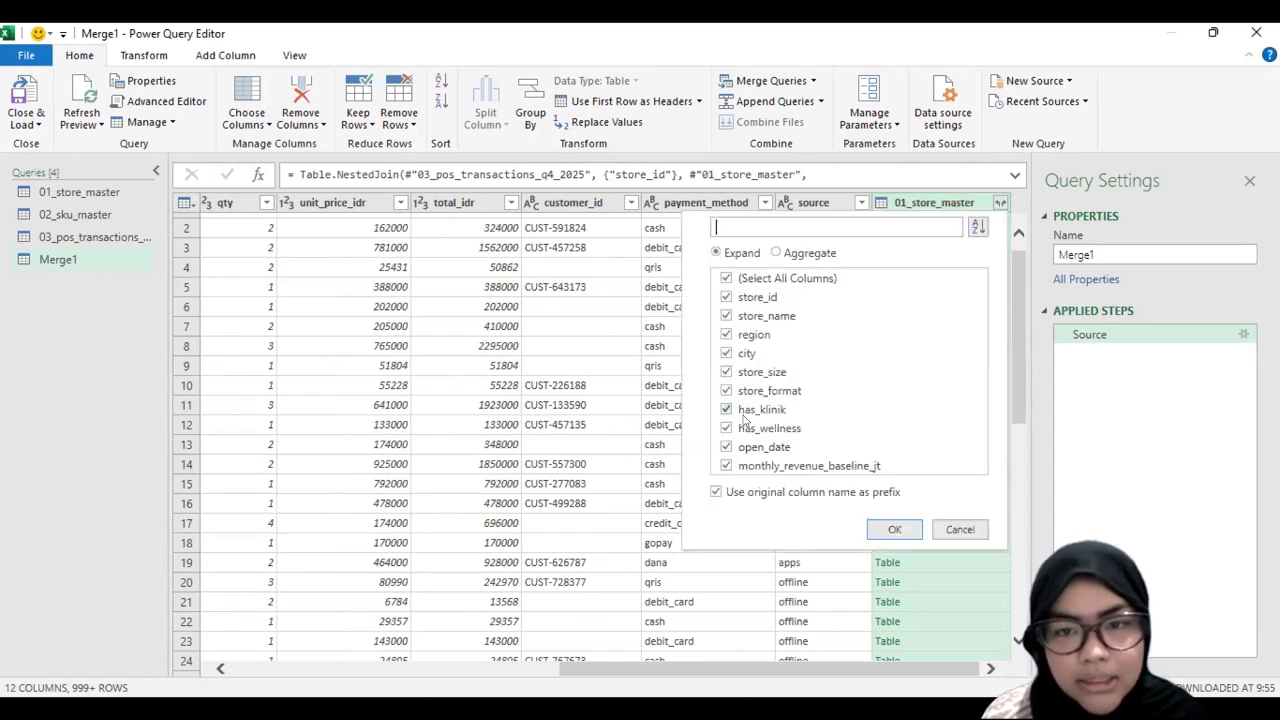
left_click(725, 279)
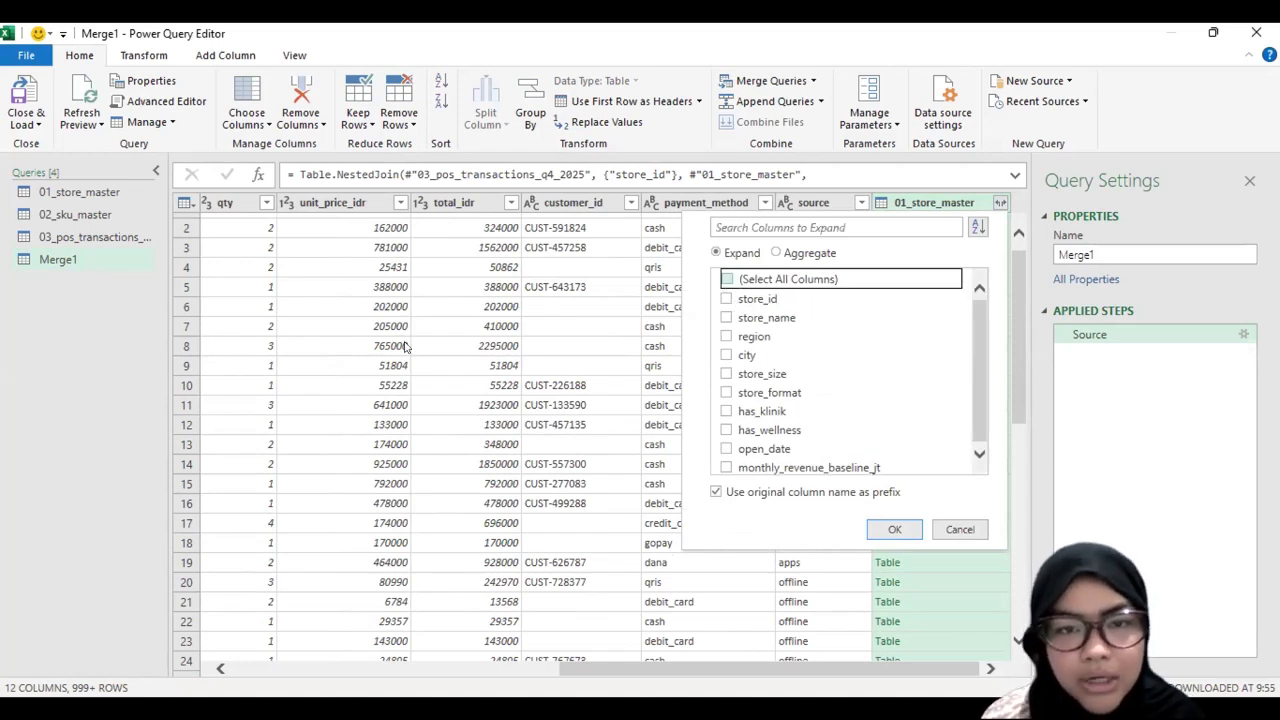
left_click(726, 317)
left_click(726, 337)
left_click(726, 355)
left_click(892, 528)
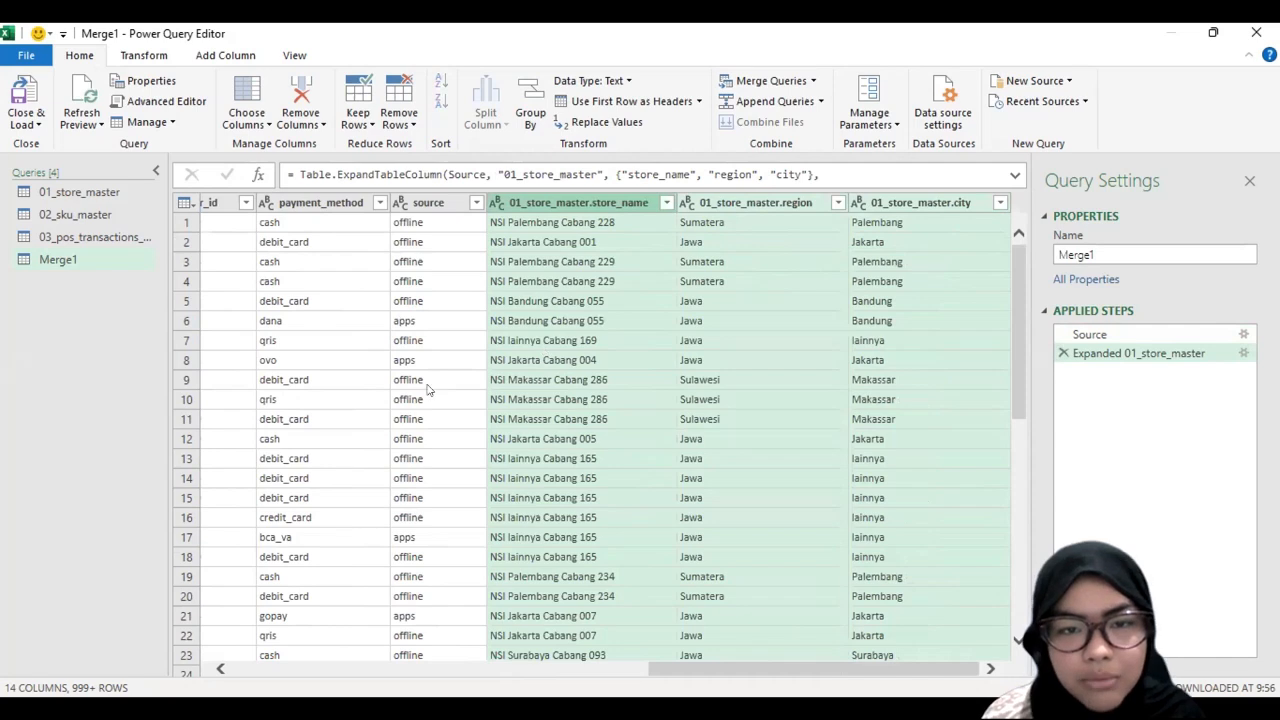
scroll(429, 391, "left", 1)
scroll(429, 391, "right", 1)
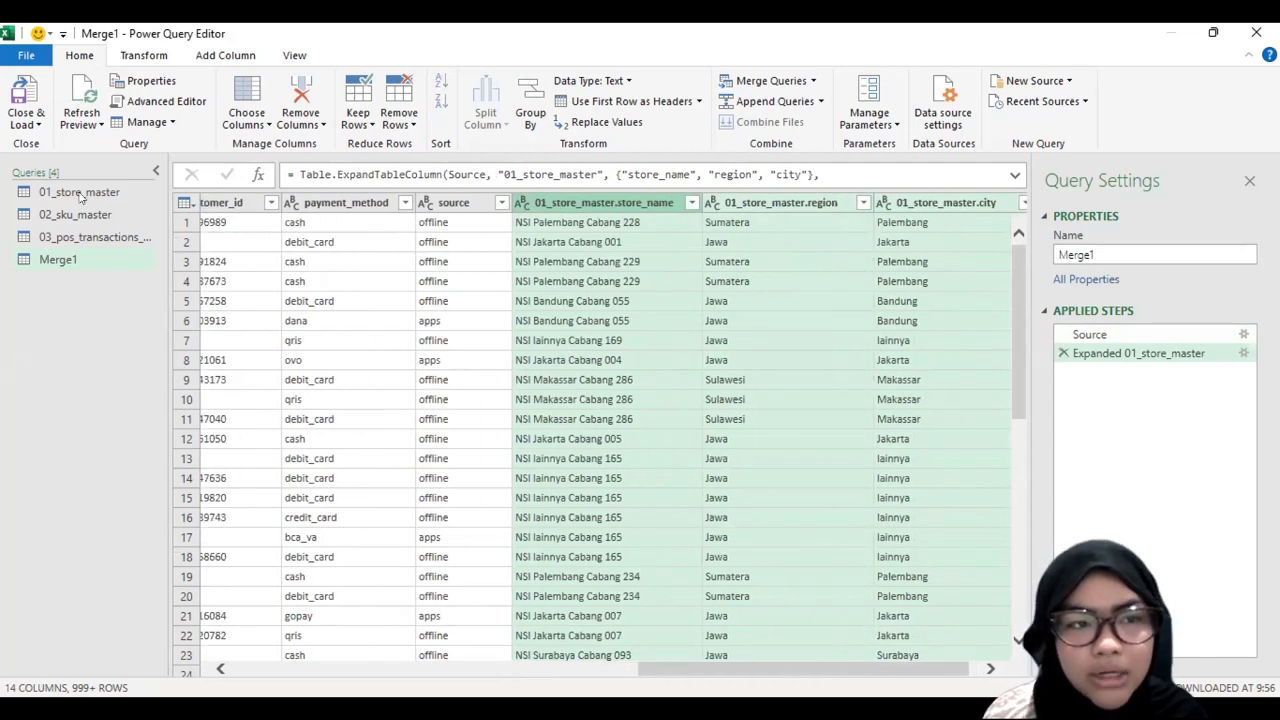
Step: Merge the 02_sku_master table into the Merge1 query, matching sku_id on both sides with a Left Outer join
left_click(772, 80)
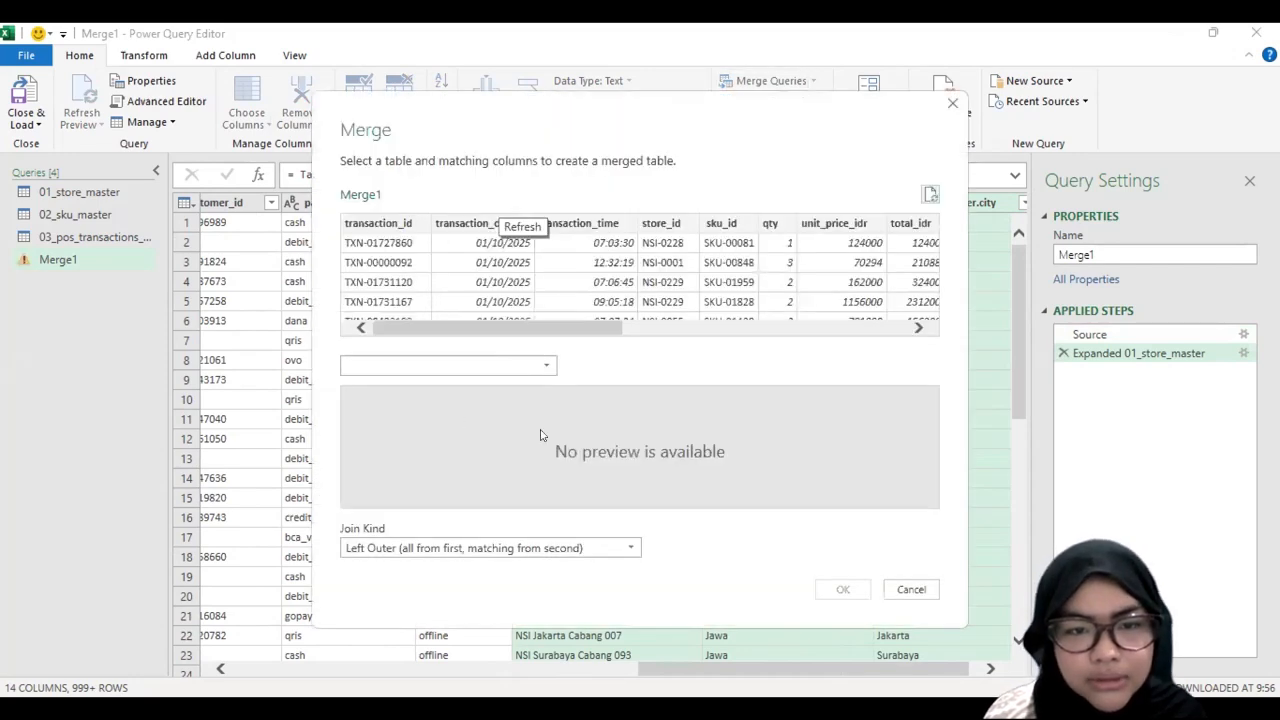
left_click(591, 402)
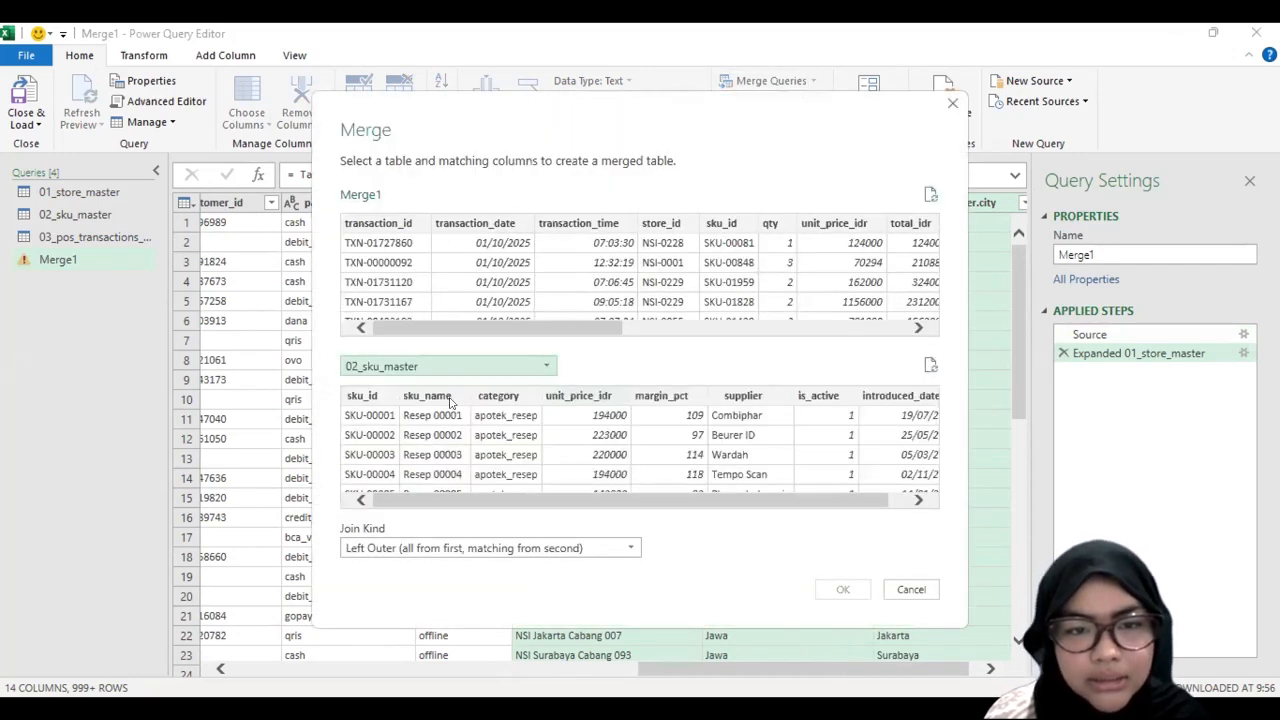
left_click(356, 397)
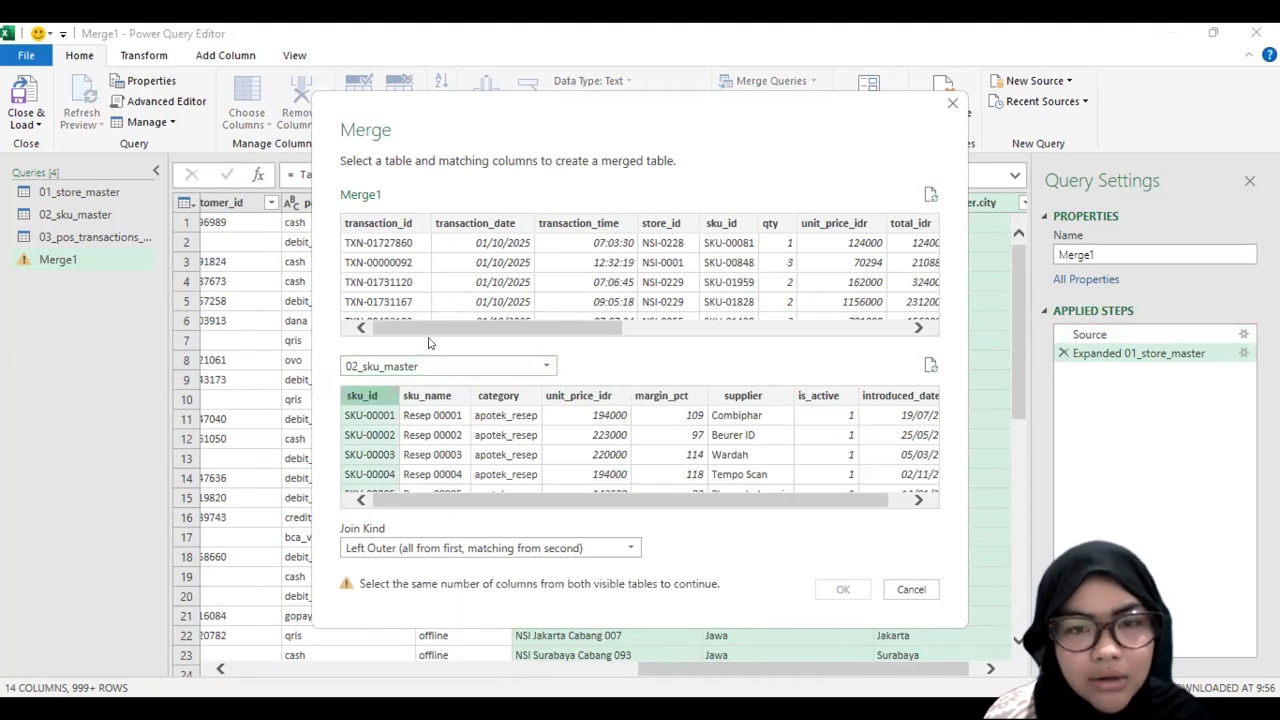
left_click(655, 223)
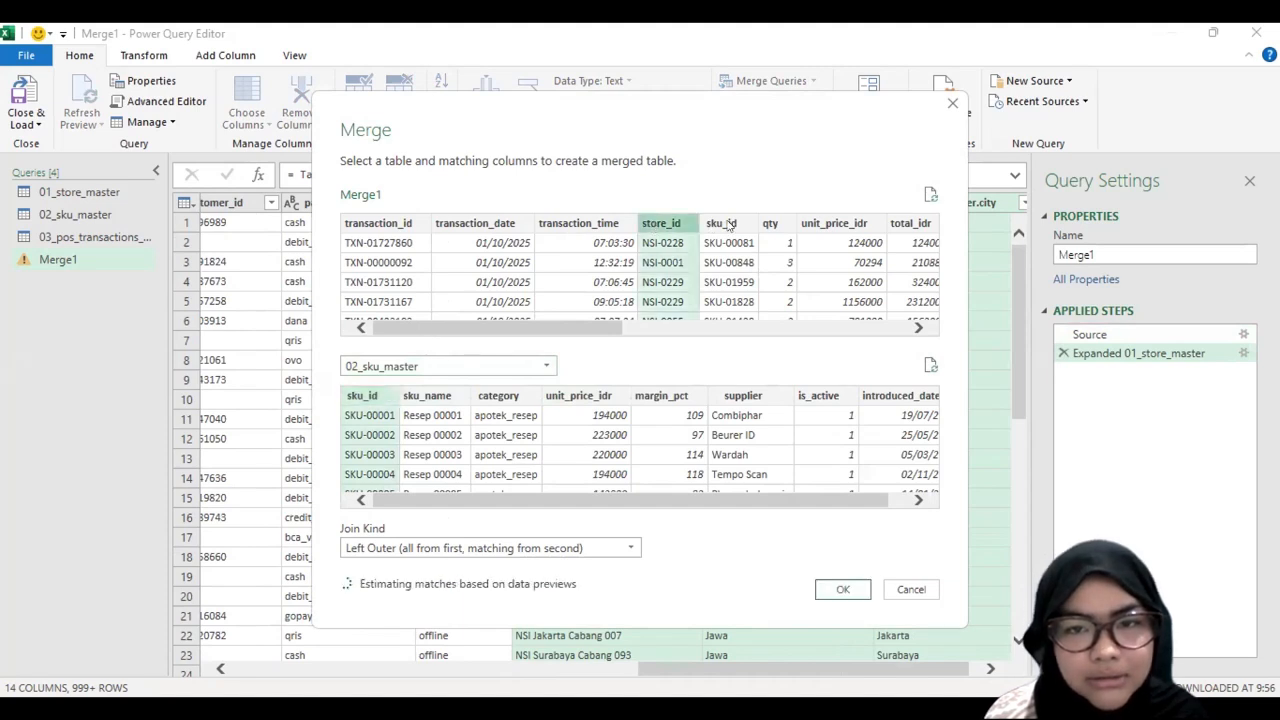
left_click(727, 224)
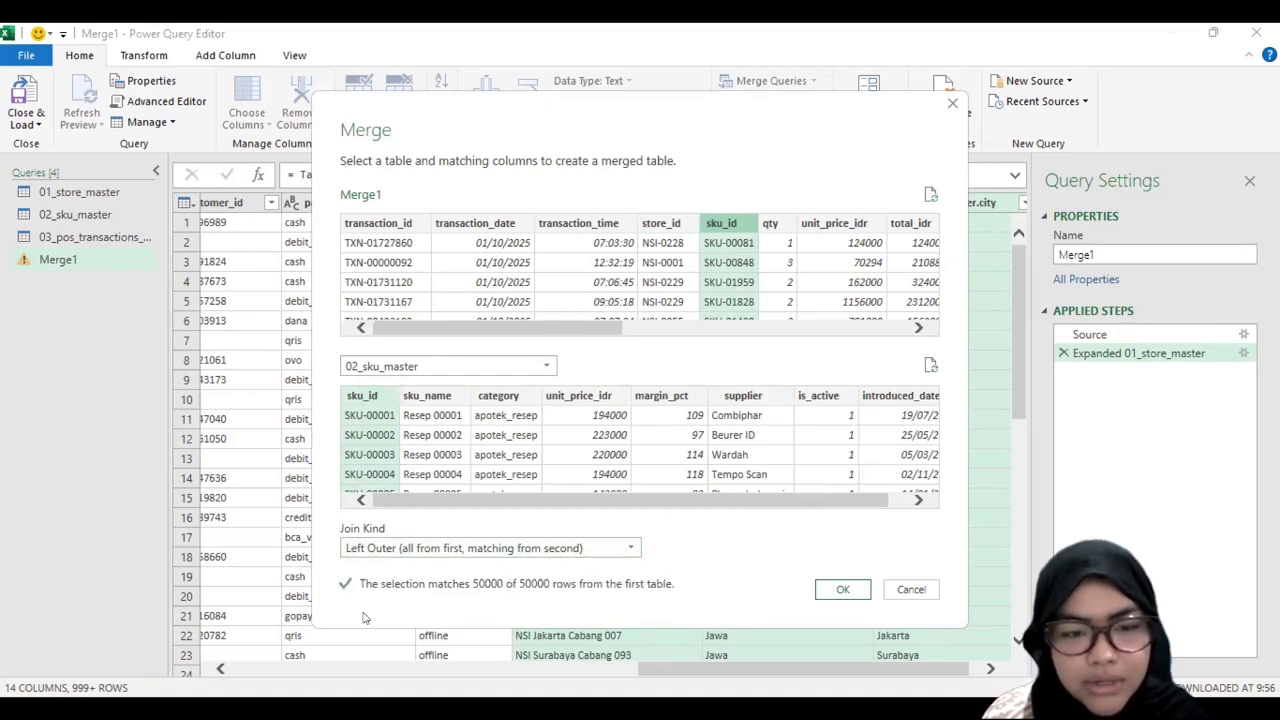
left_click(840, 590)
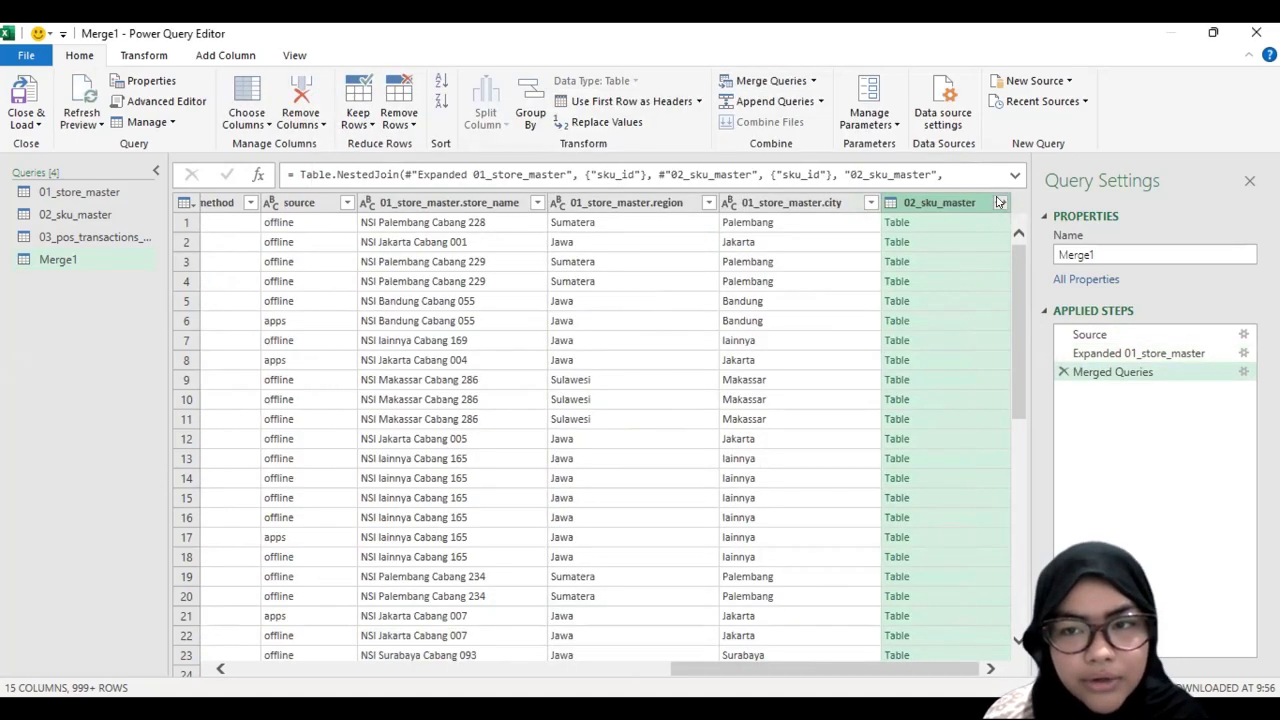
Step: Expand the 02_sku_master column of the merged query to only sku_name and category
left_click(999, 202)
left_click(726, 278)
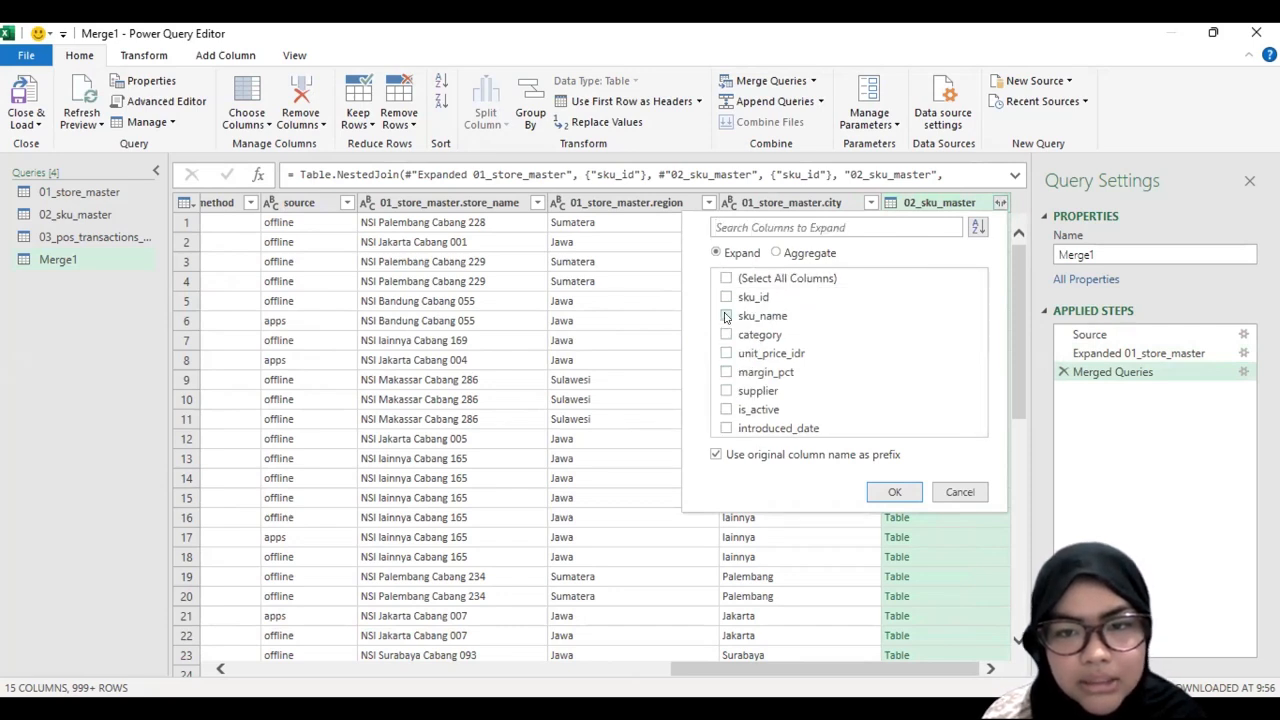
left_click(727, 316)
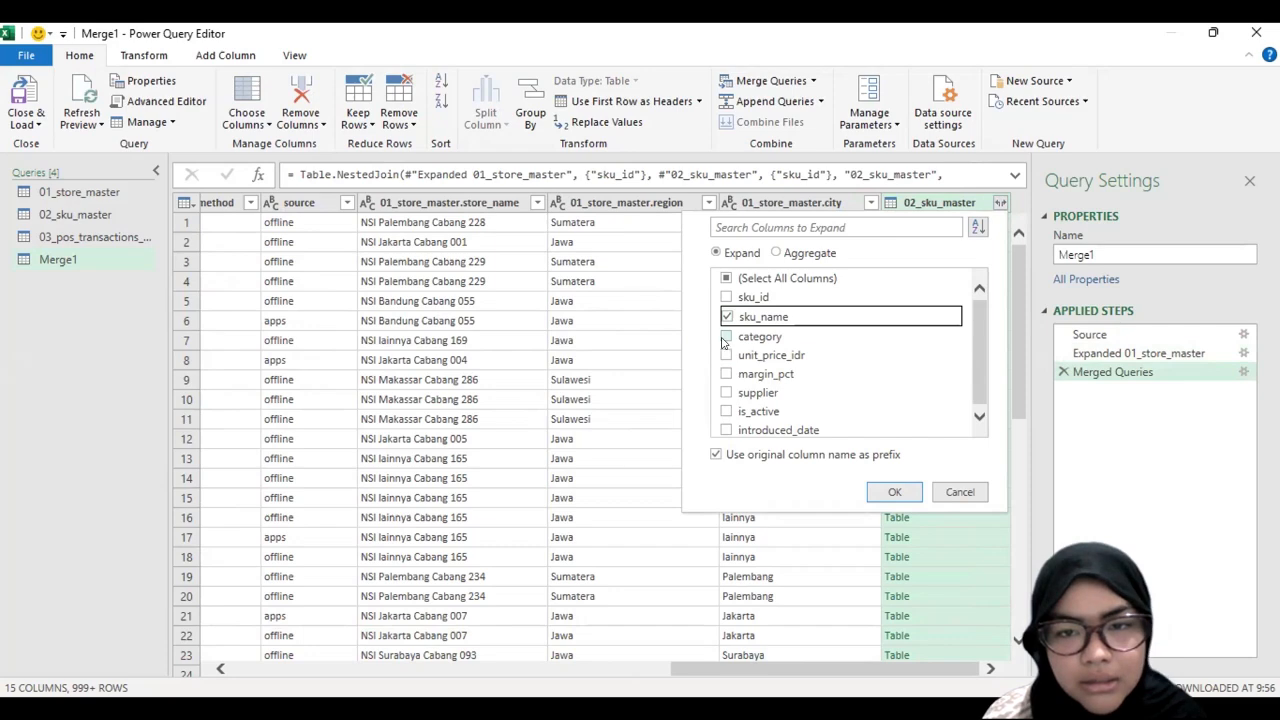
left_click(726, 337)
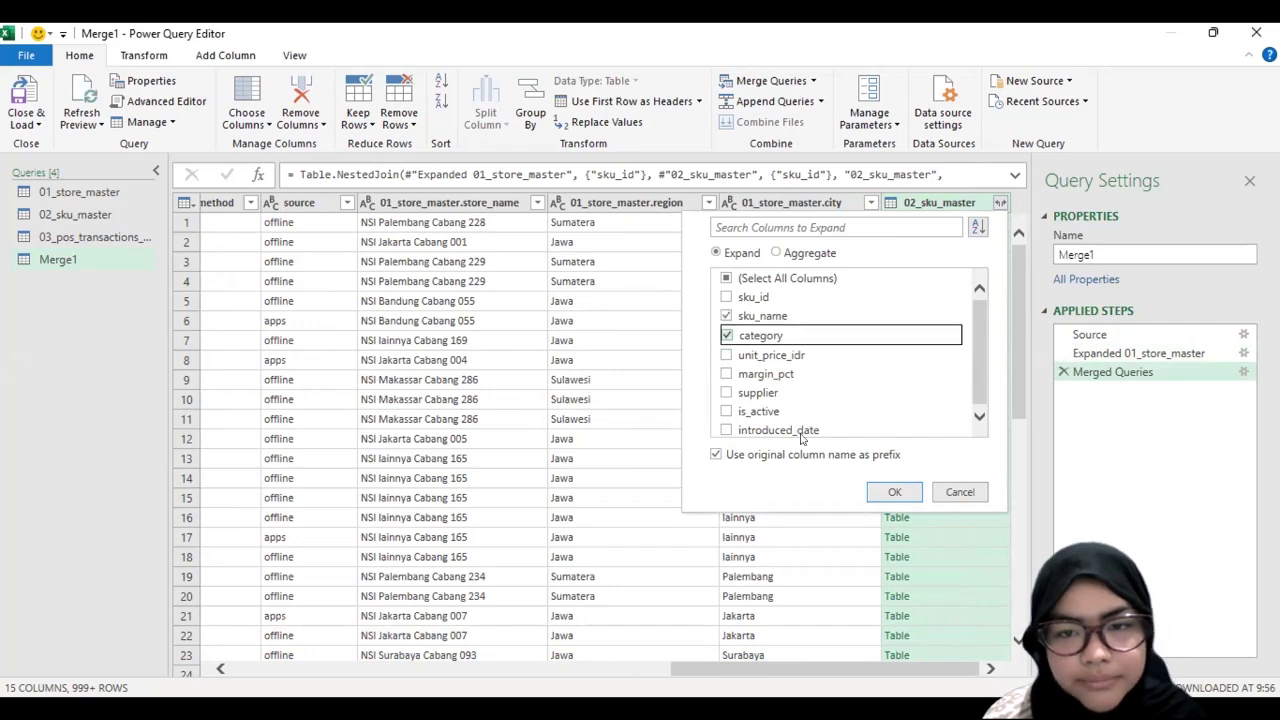
left_click(894, 493)
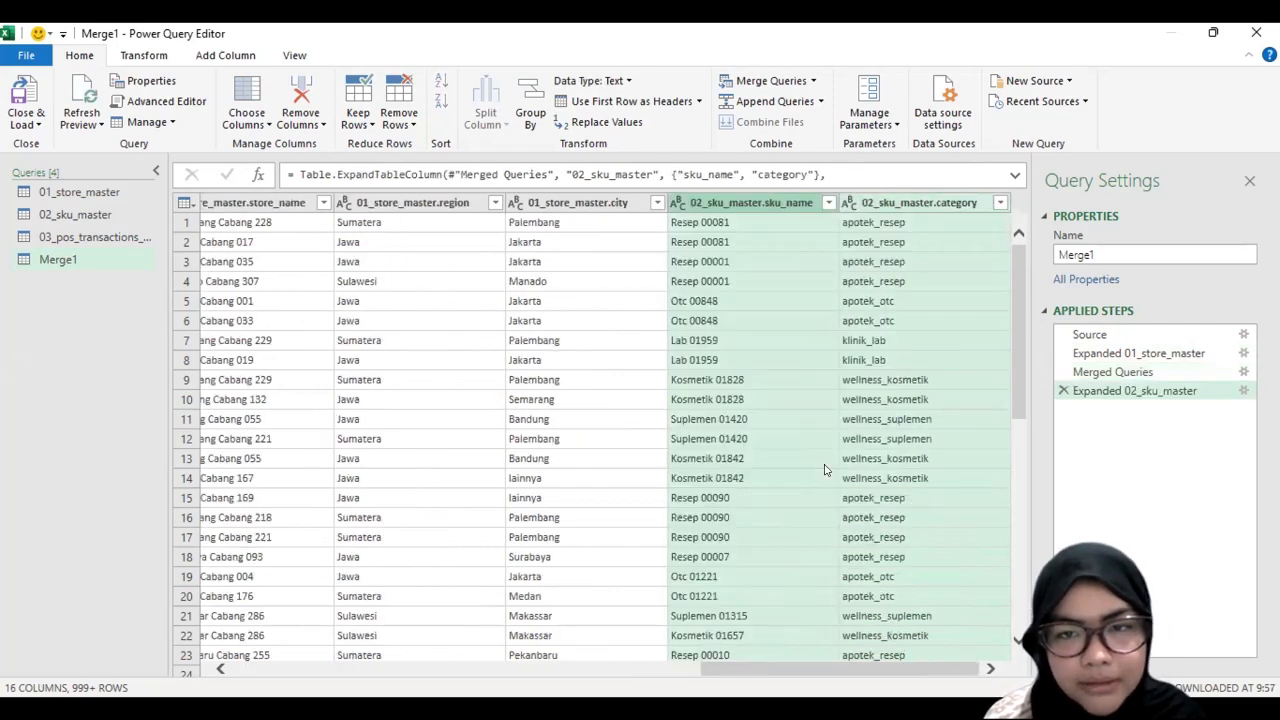
Step: Shorten the name of the merged 01_store_master.store_name column to store_name
scroll(825, 470, "left", 5)
scroll(825, 470, "left", 2)
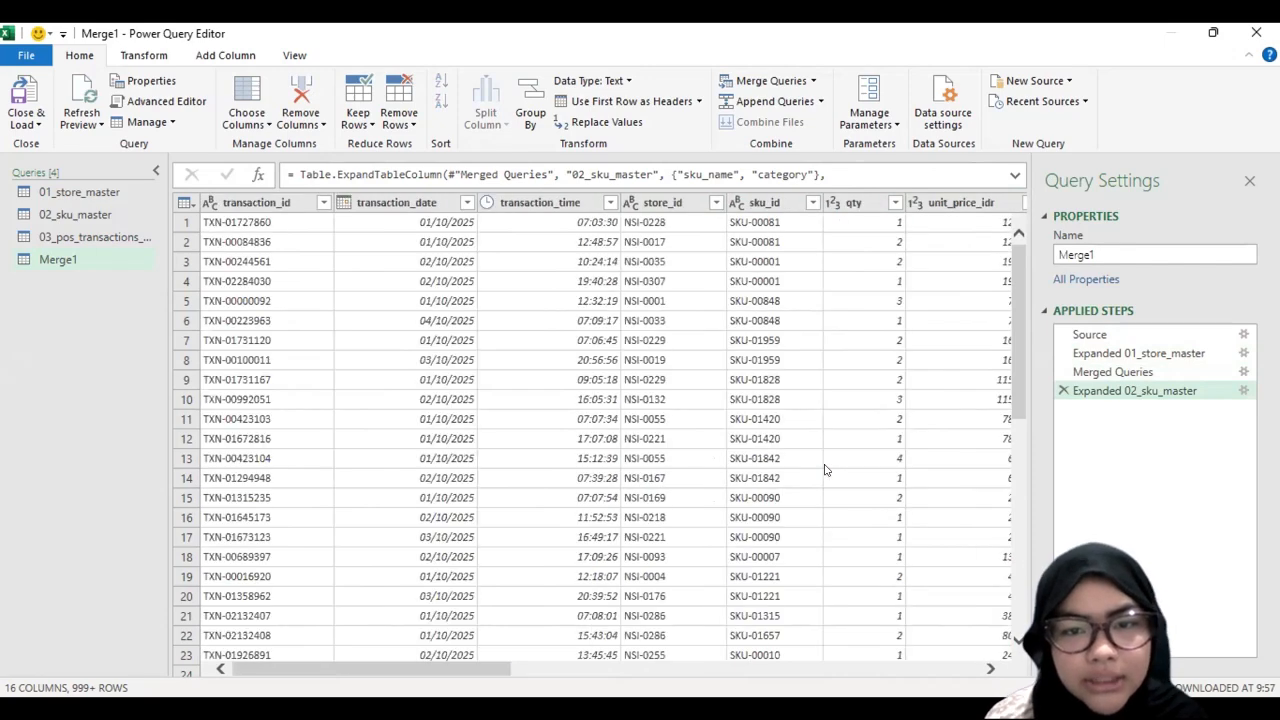
scroll(825, 470, "right", 6)
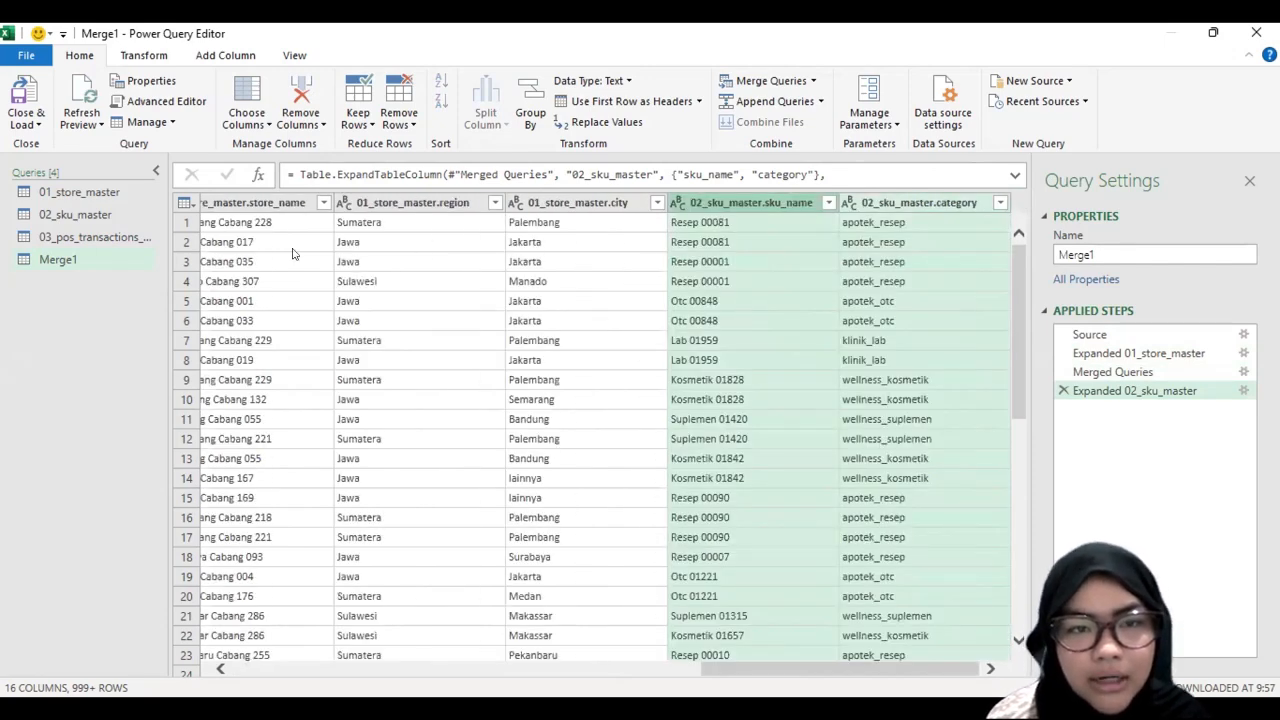
scroll(292, 253, "left", 2)
scroll(305, 200, "right", 1)
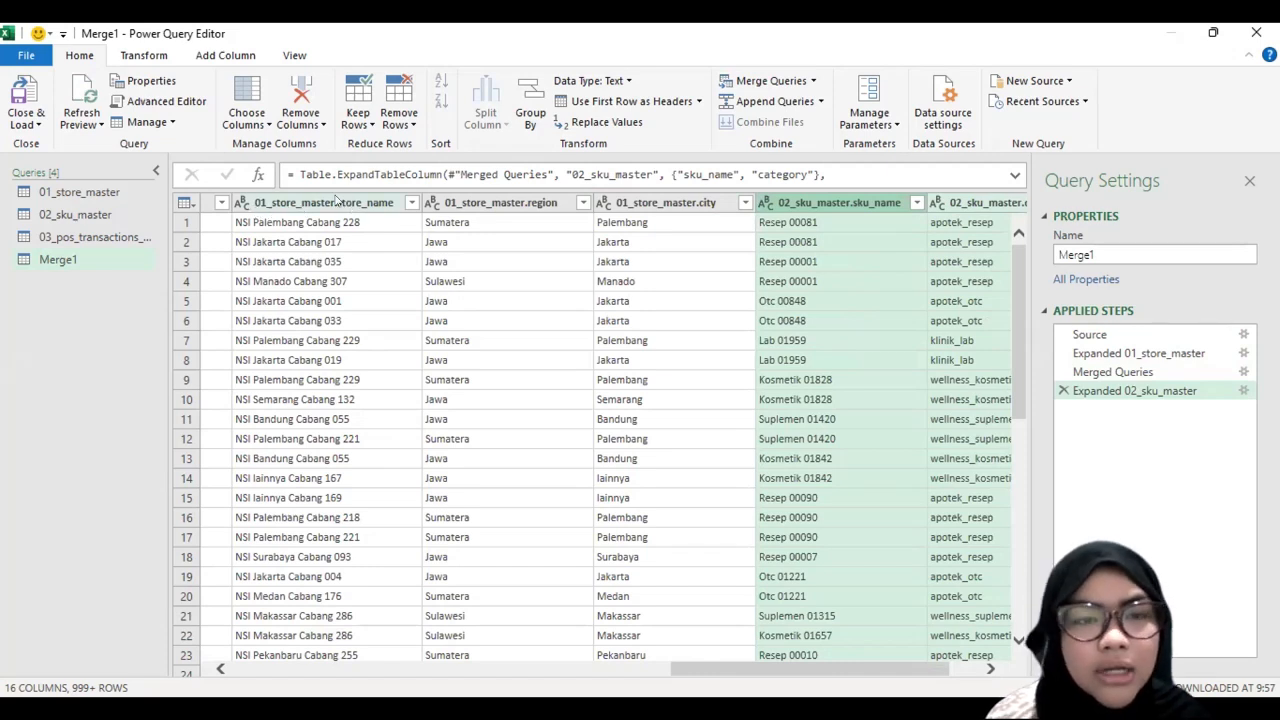
double_click(336, 201)
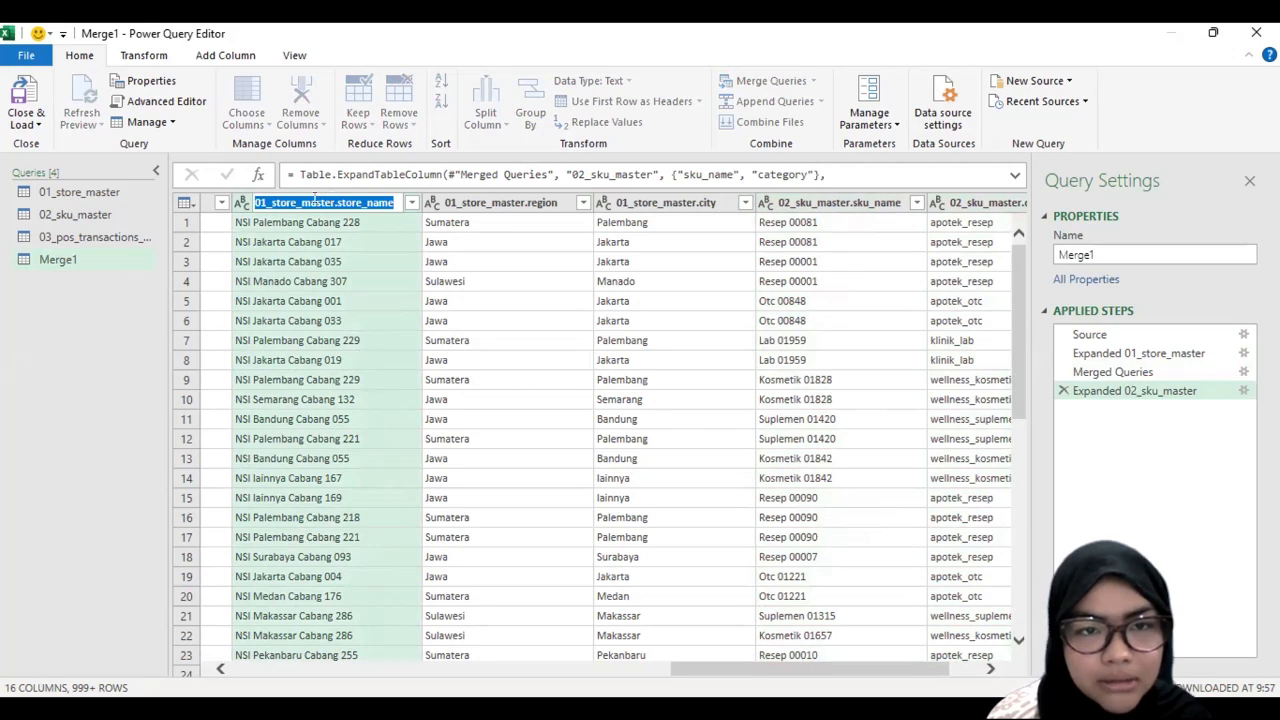
left_click(317, 201)
left_click_drag(338, 202, 254, 202)
key("BackSpace")
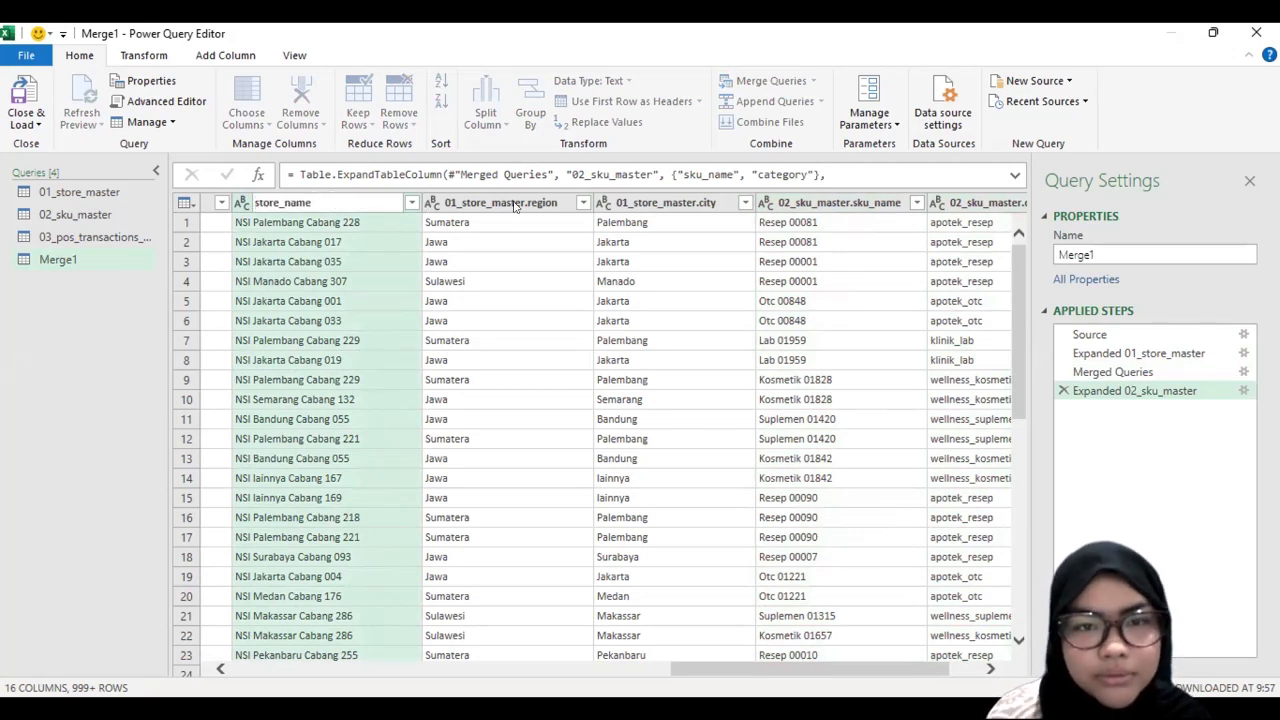
key("Return")
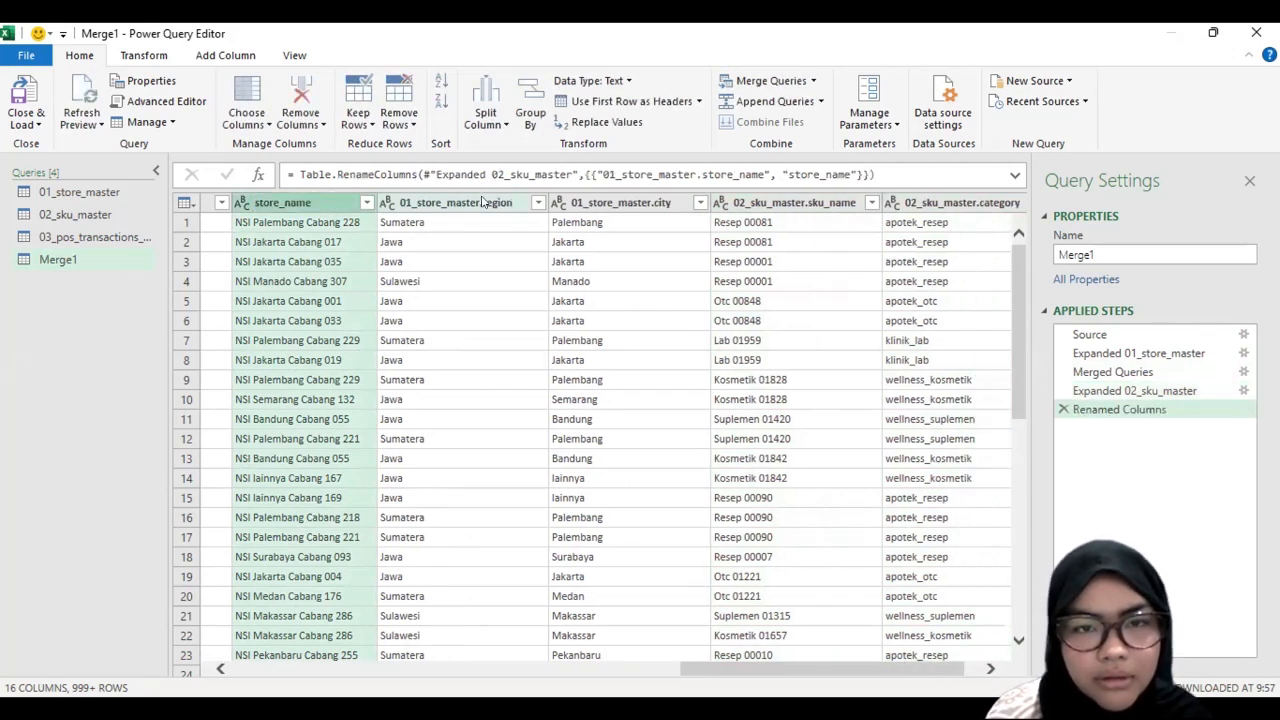
Step: Remove the 01_store_master prefix from the other two store columns, naming them region and city
double_click(477, 196)
left_click(478, 199)
left_click_drag(481, 200, 397, 200)
key("BackSpace")
key("Return")
double_click(625, 200)
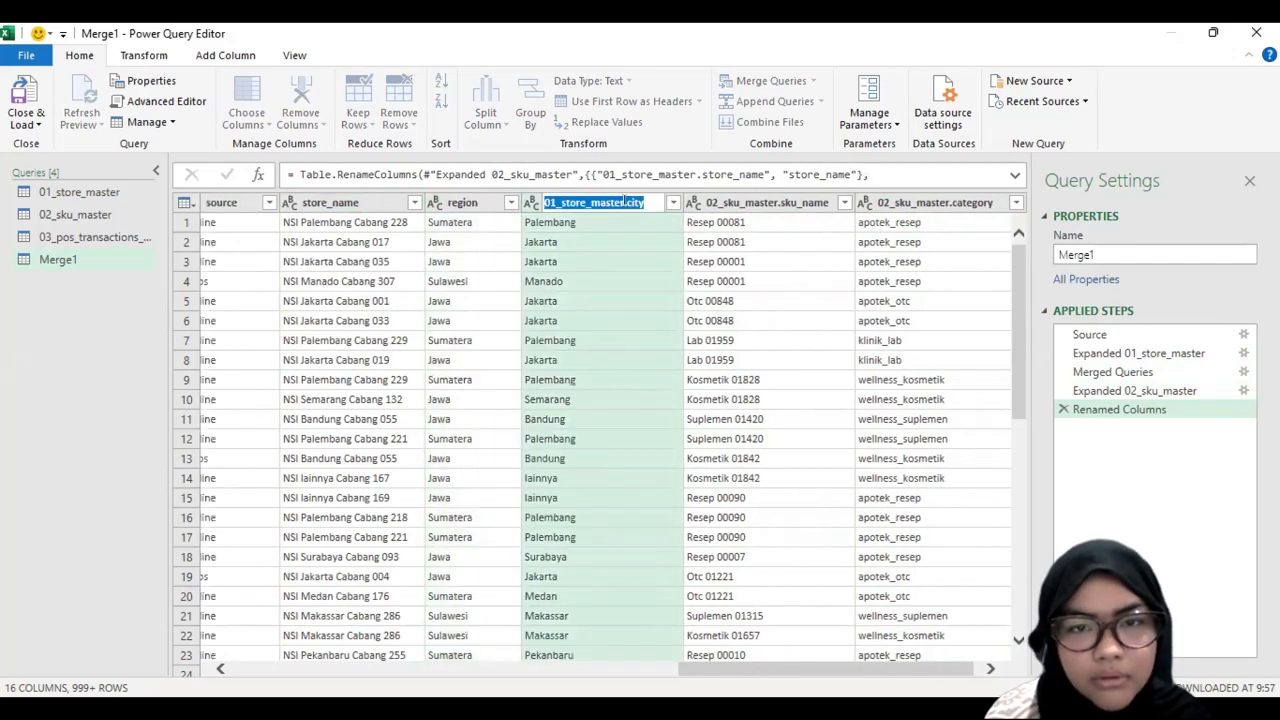
left_click_drag(622, 200, 520, 200)
key("BackSpace")
key("Return")
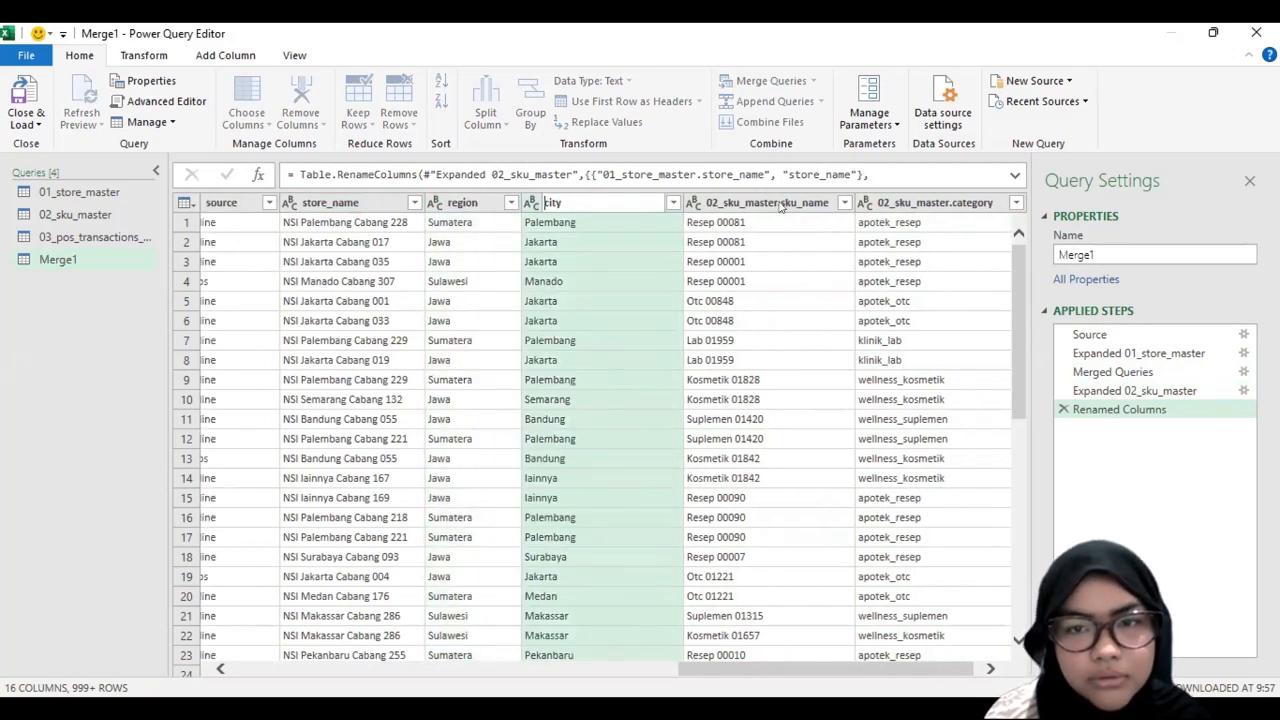
Step: Rename the two expanded 02_sku_master columns as sku_name and category
double_click(780, 202)
left_click_drag(706, 202, 783, 202)
key("BackSpace")
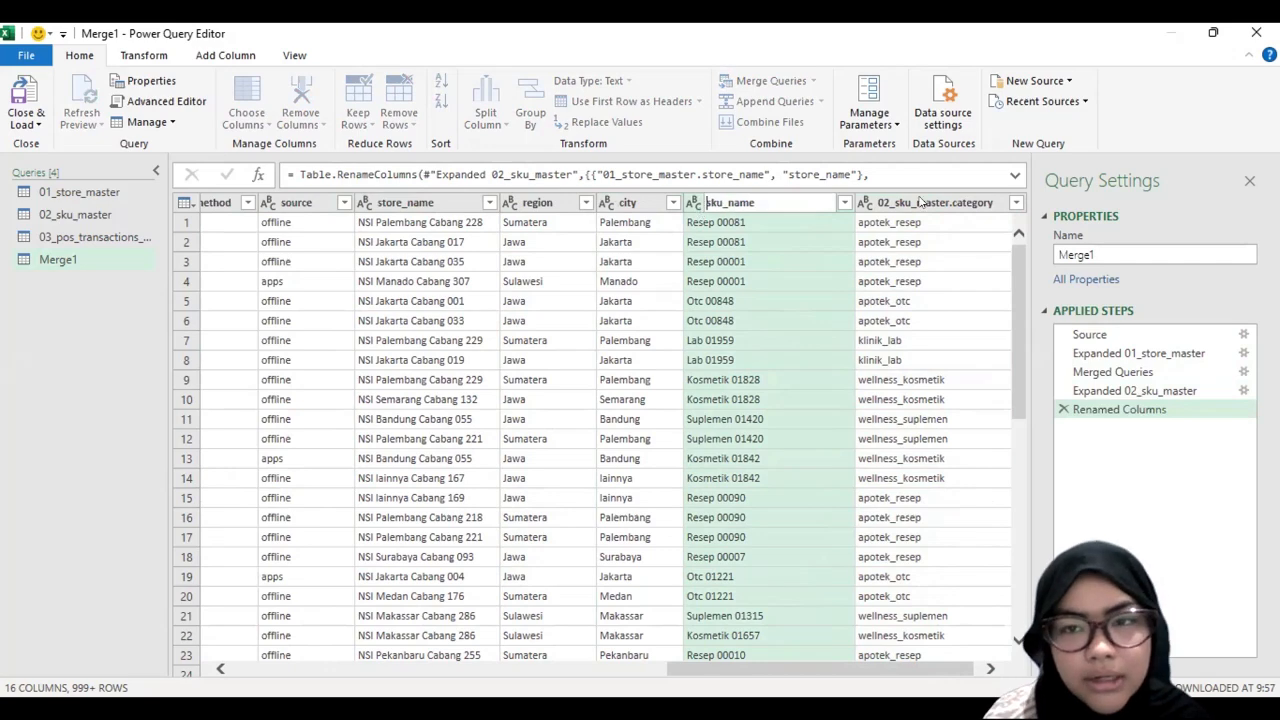
key("Return")
left_click(930, 202)
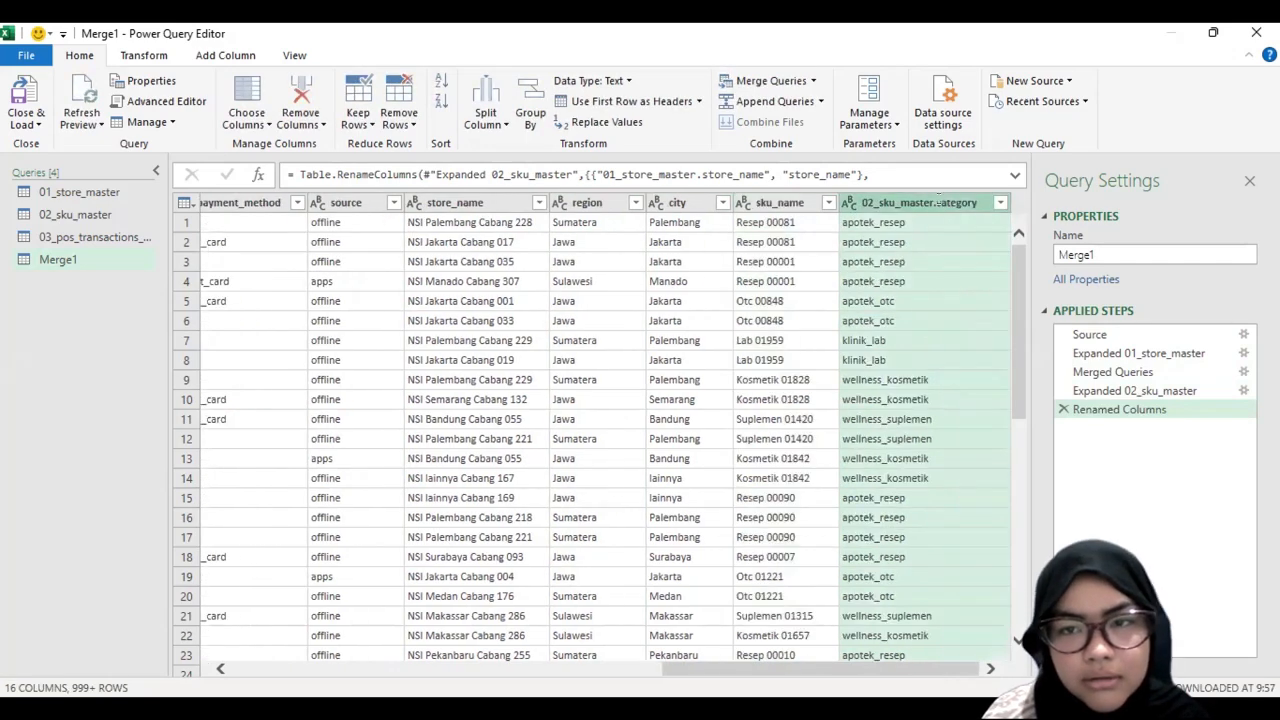
double_click(936, 202)
left_click_drag(935, 202, 850, 202)
key("BackSpace")
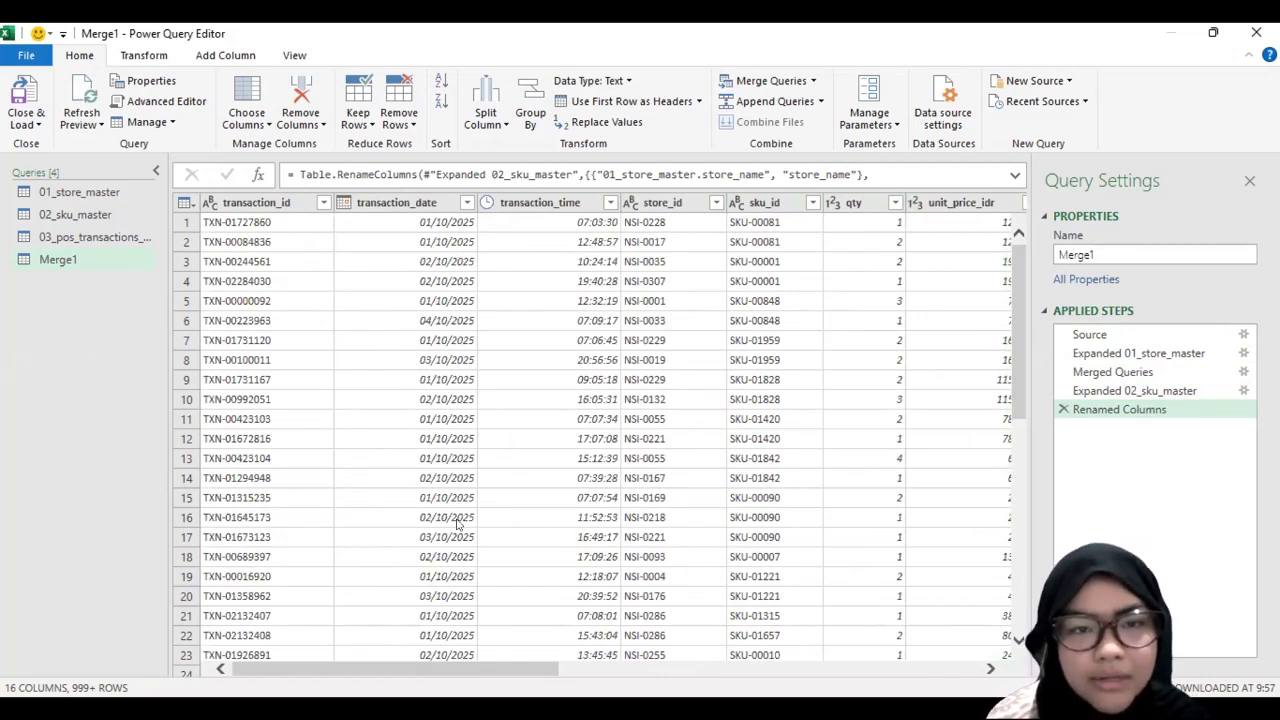
Step: Remove the transaction_time, store_id, sku_id, unit_price_idr and customer_id columns from the merged query
right_click(573, 205)
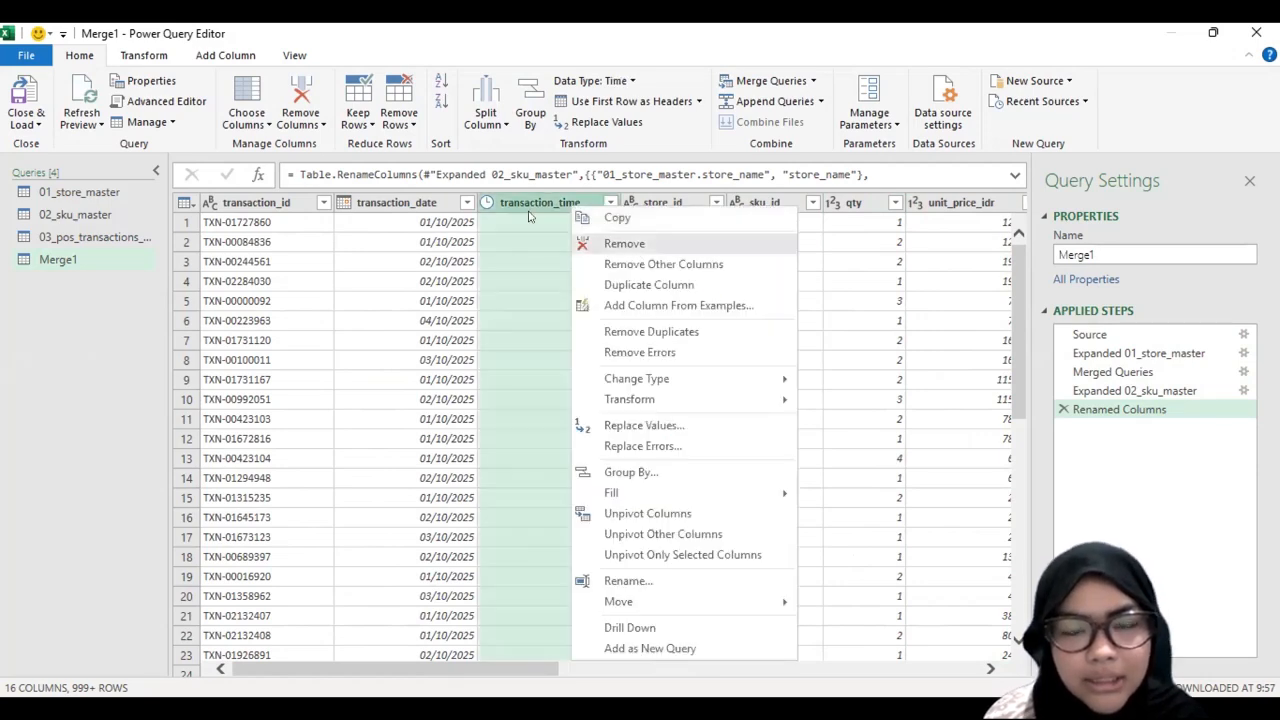
left_click(663, 244)
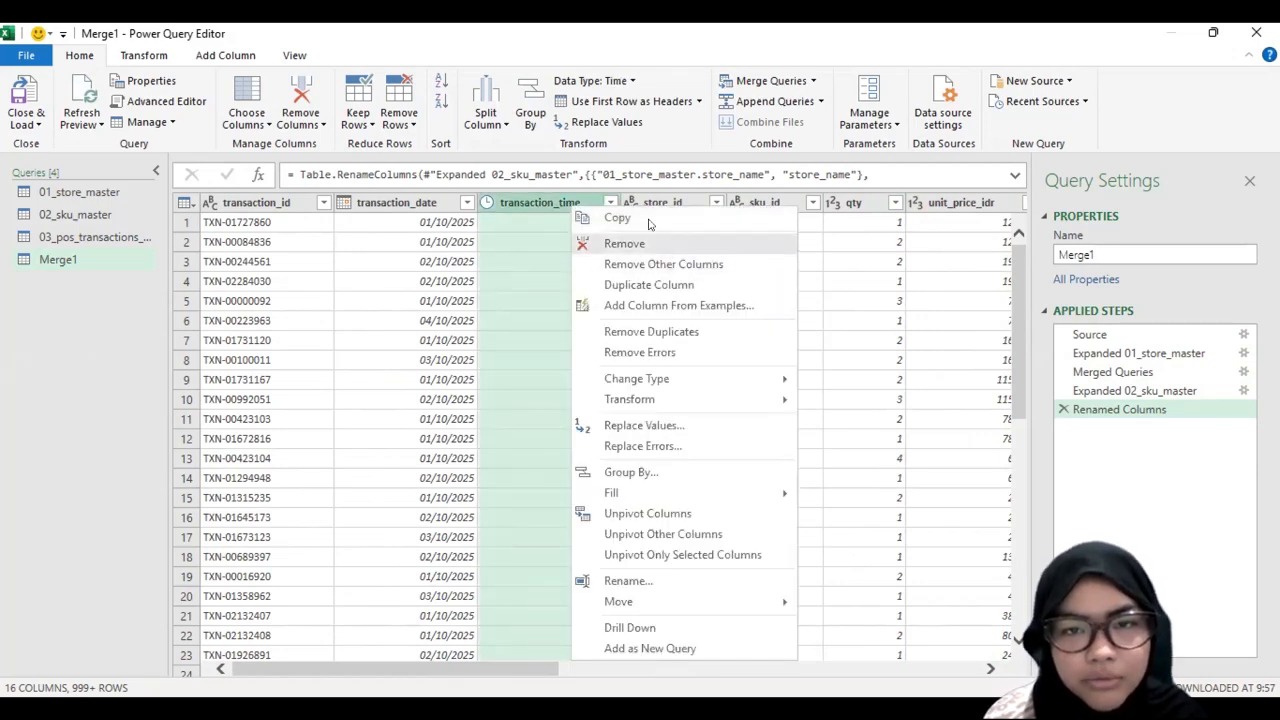
right_click(561, 207)
left_click(589, 240)
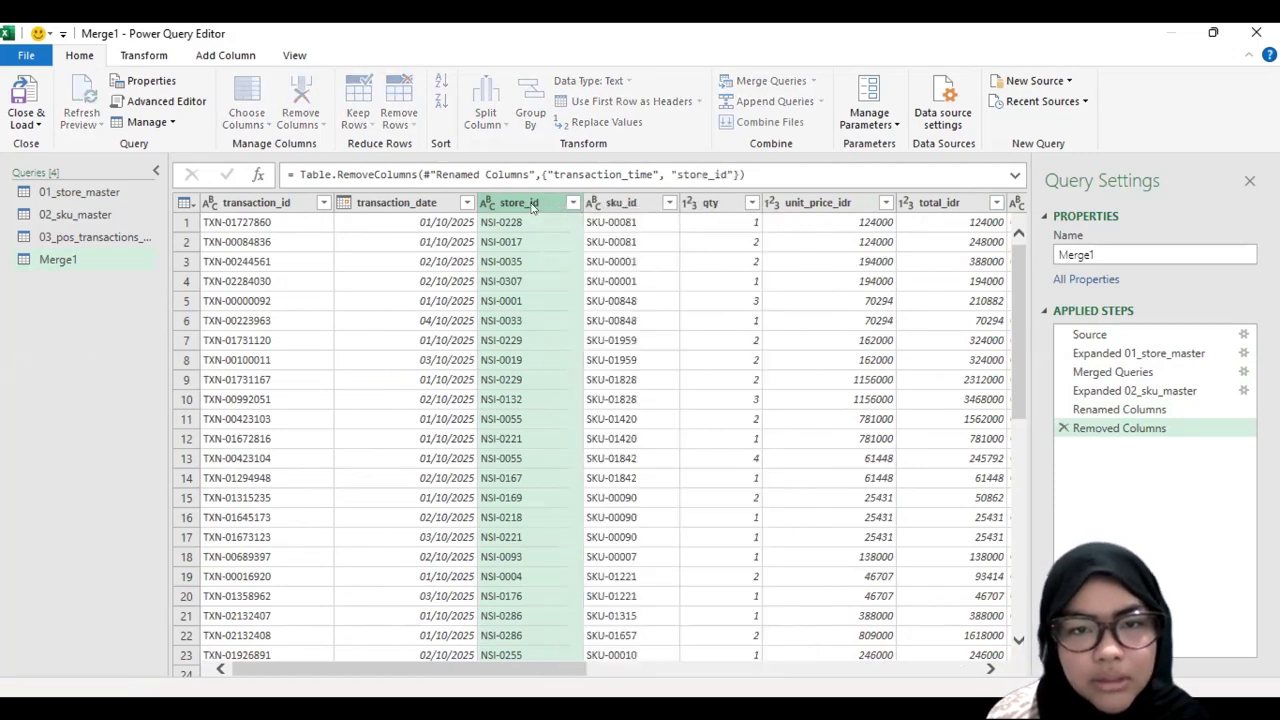
right_click(627, 198)
left_click(668, 235)
scroll(728, 257, "right", 2)
right_click(546, 198)
left_click(593, 241)
scroll(692, 258, "right", 1)
scroll(692, 258, "left", 4)
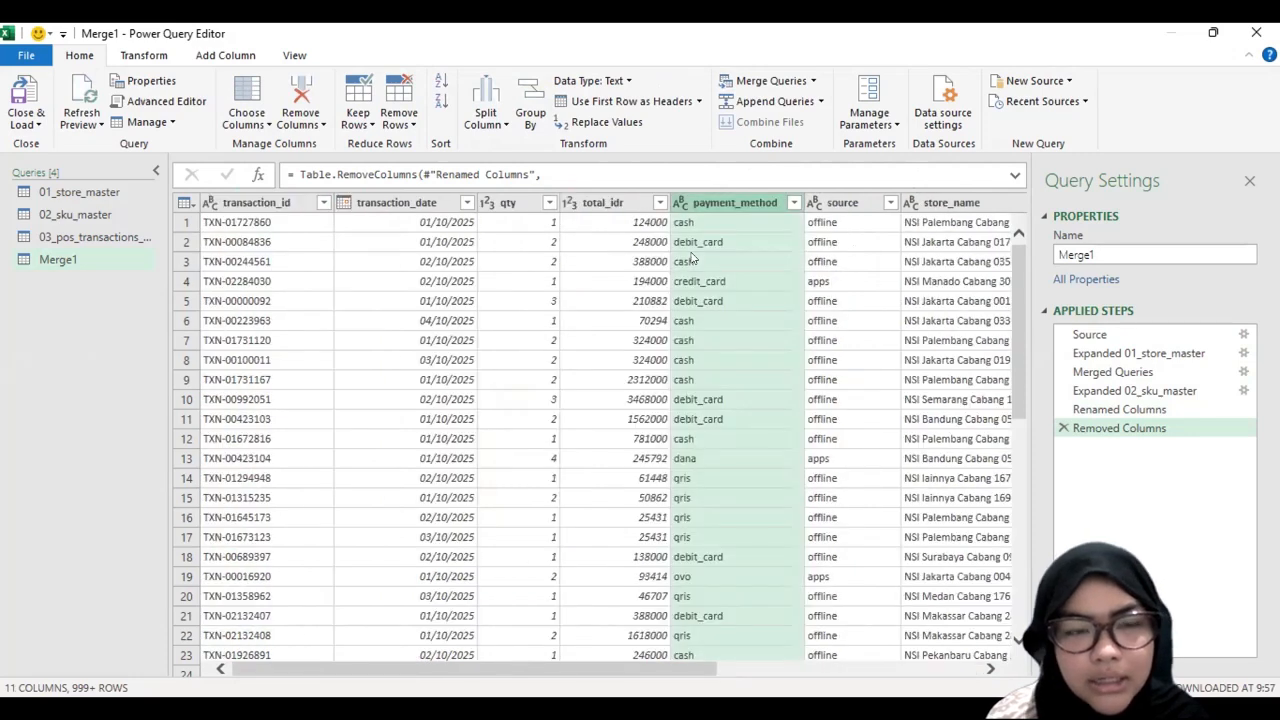
scroll(692, 258, "right", 3)
scroll(580, 337, "left", 3)
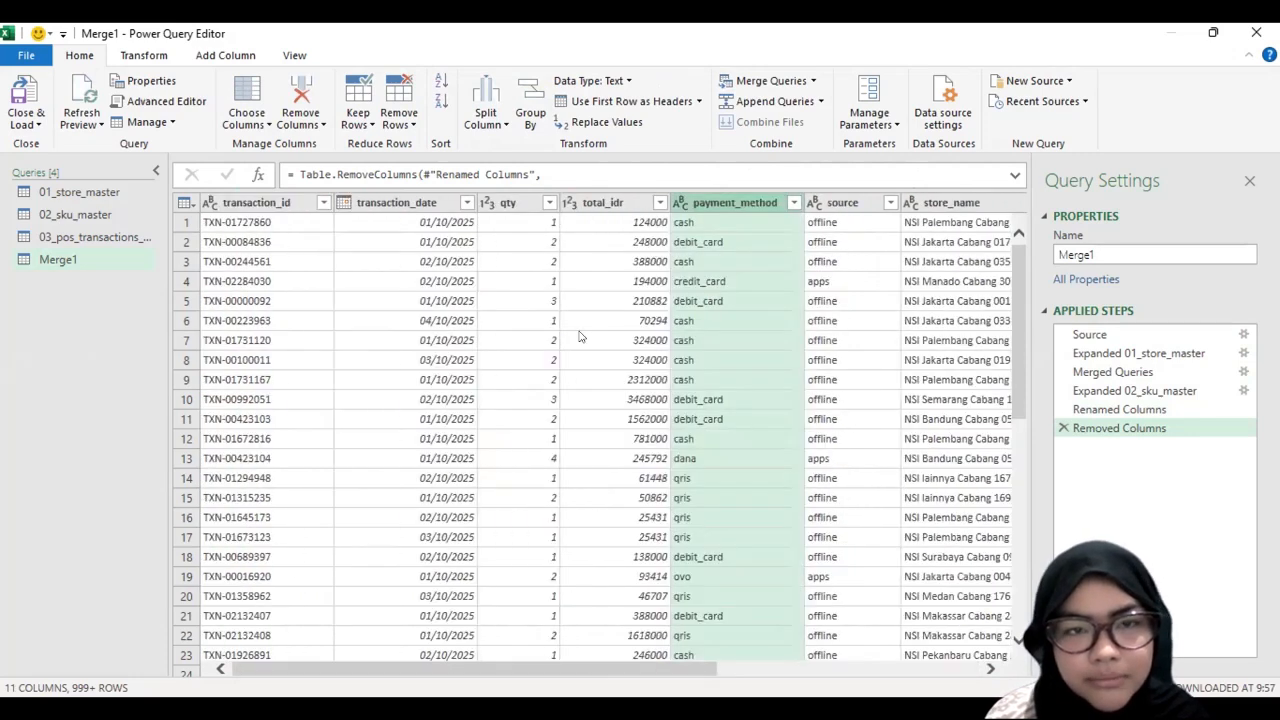
right_click(82, 268)
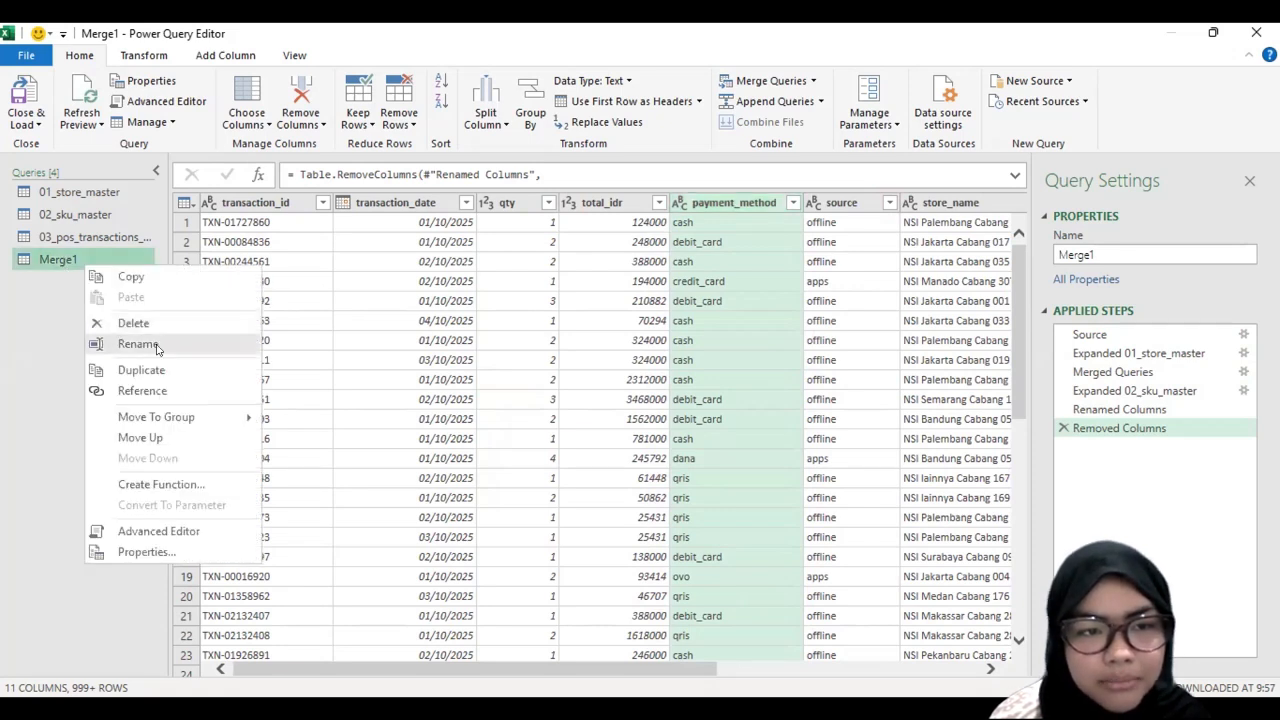
left_click(138, 344)
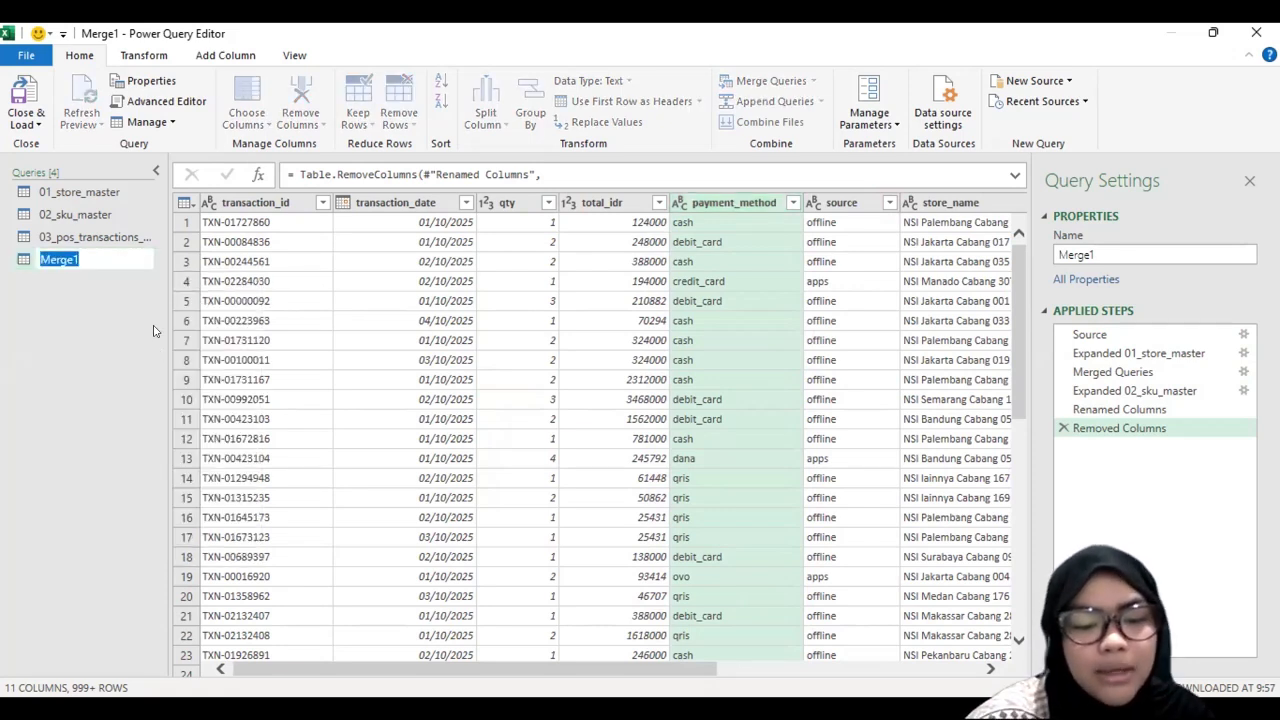
key("Return")
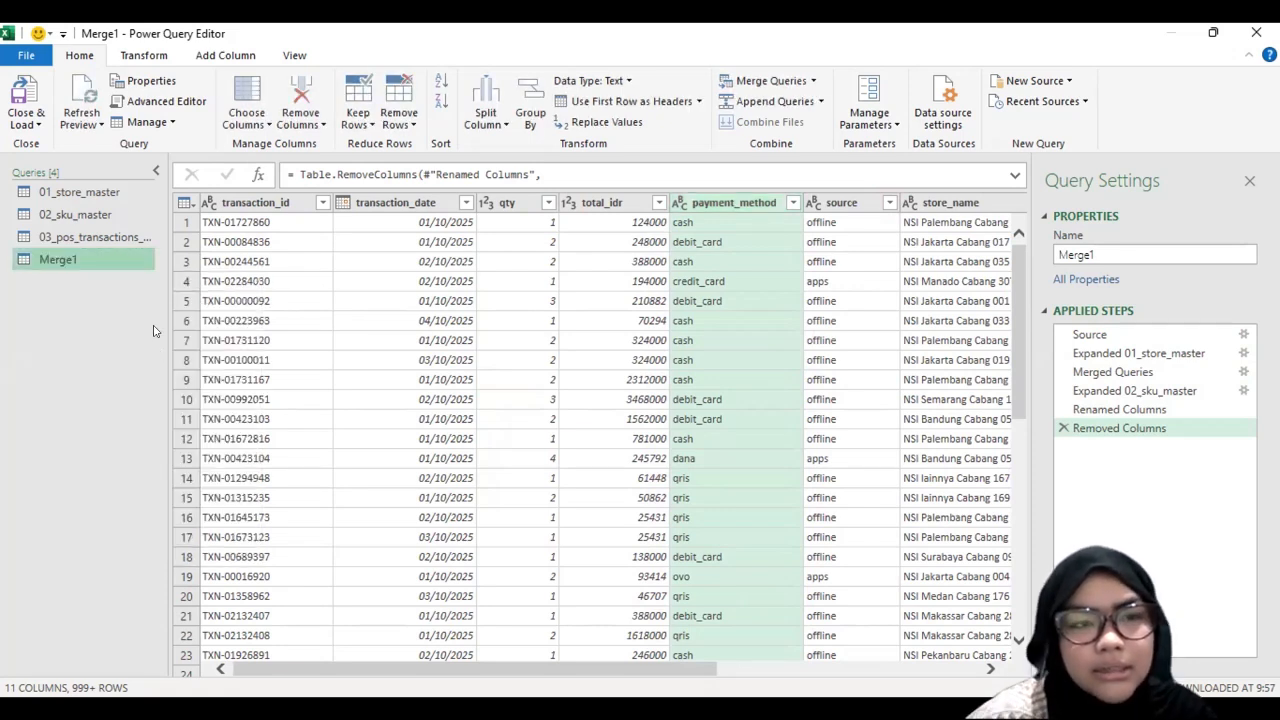
Step: Rename the Merge1 query as Dataset and load it into the workbook
right_click(79, 259)
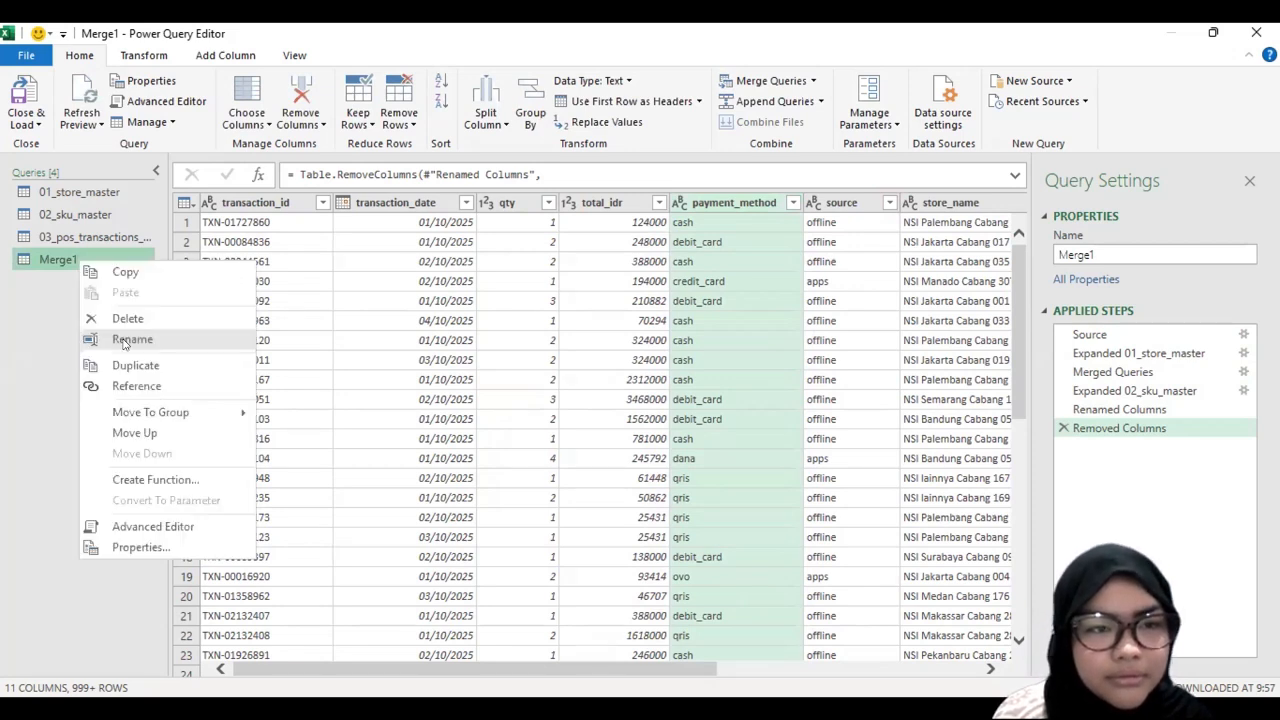
left_click(123, 340)
type("Data")
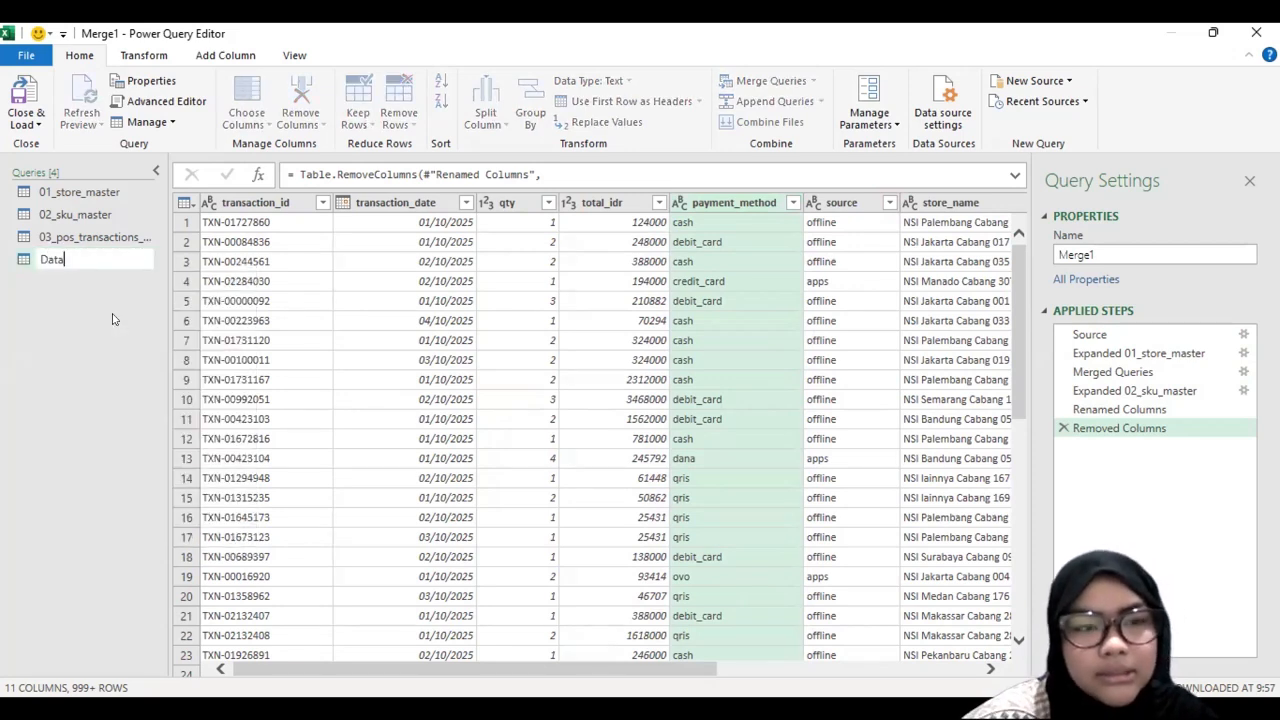
type("set")
key("Return")
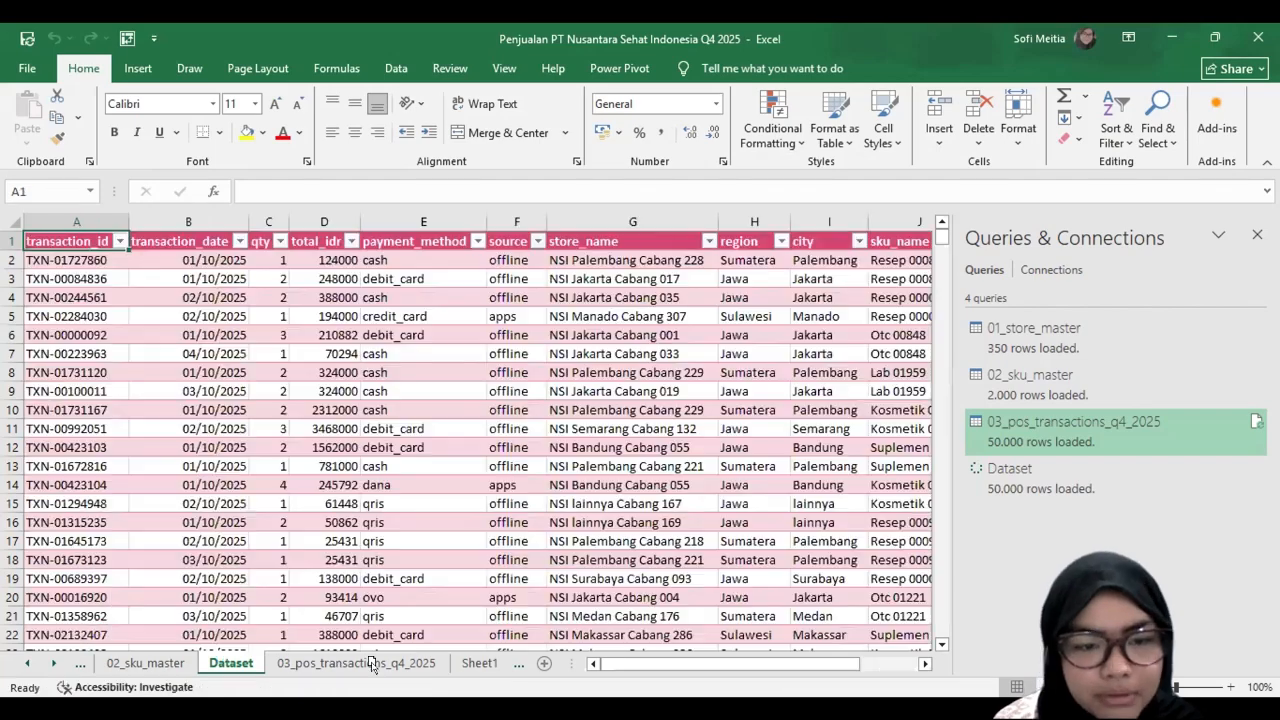
Step: Move the Dataset sheet between 03_pos_transactions_q4_2025 and Sheet1, and open Sheet1
left_click_drag(372, 673, 452, 671)
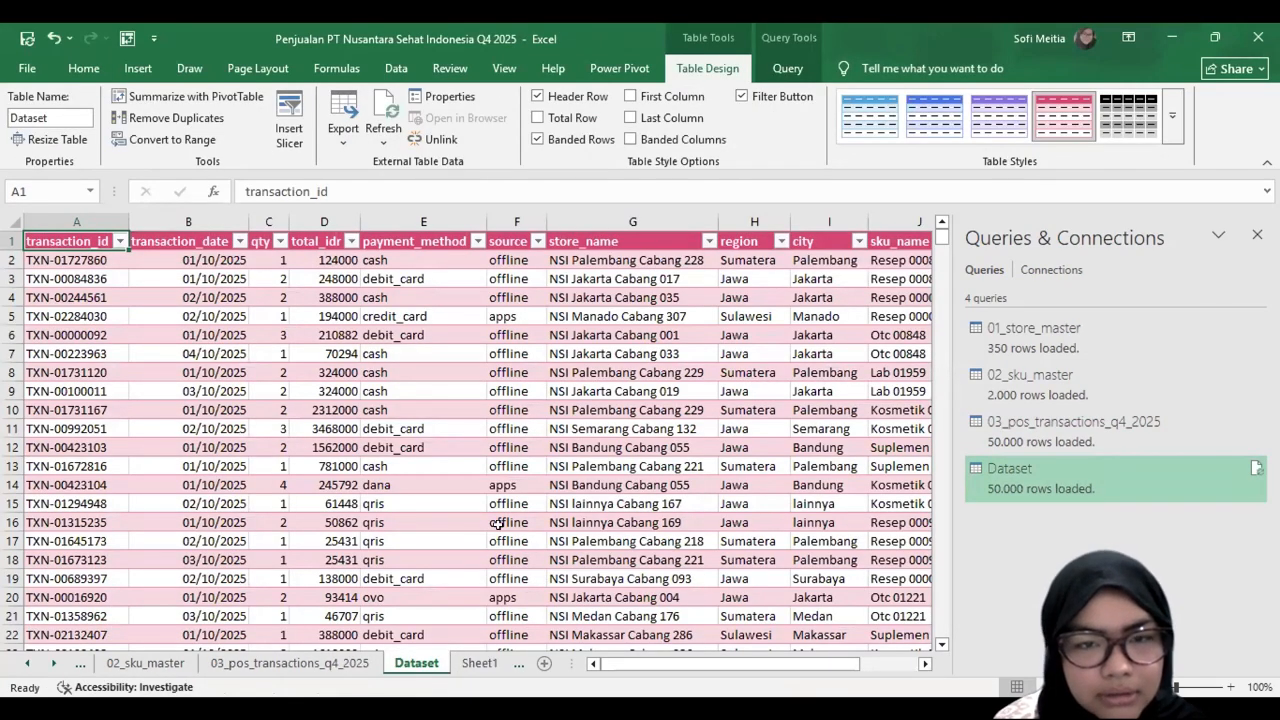
scroll(497, 522, "down", 3)
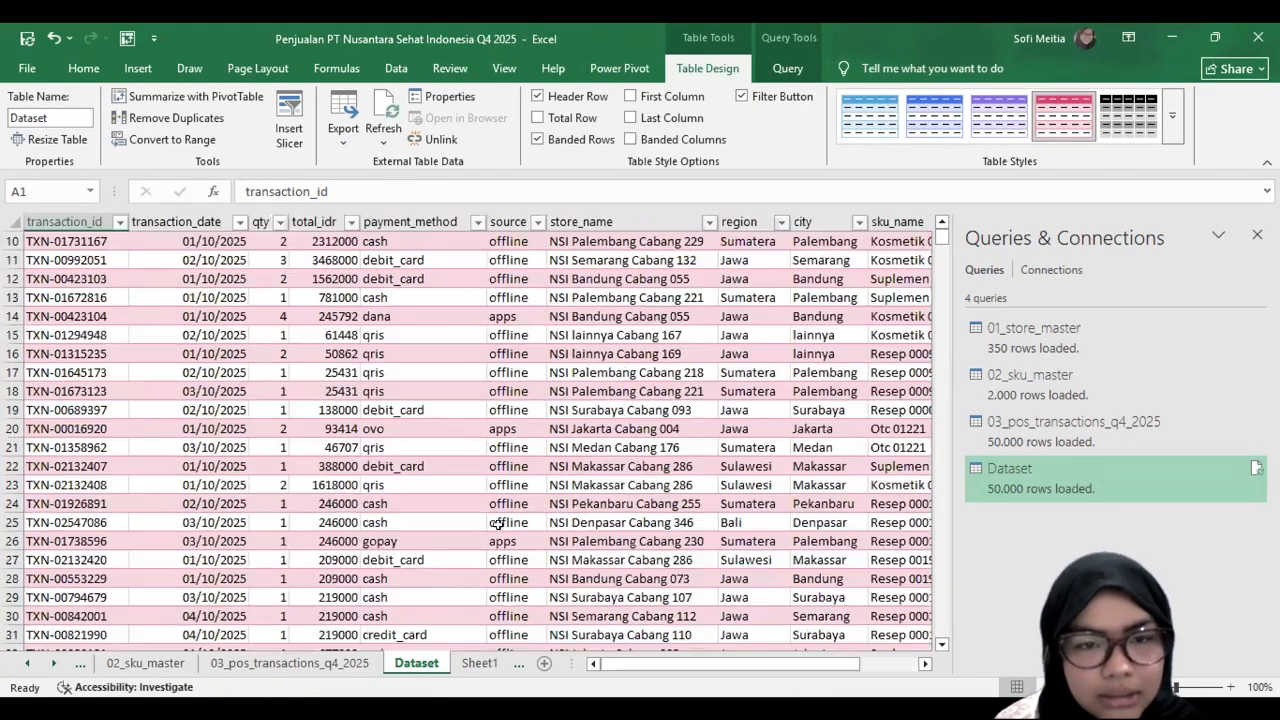
scroll(489, 525, "up", 3)
left_click(479, 663)
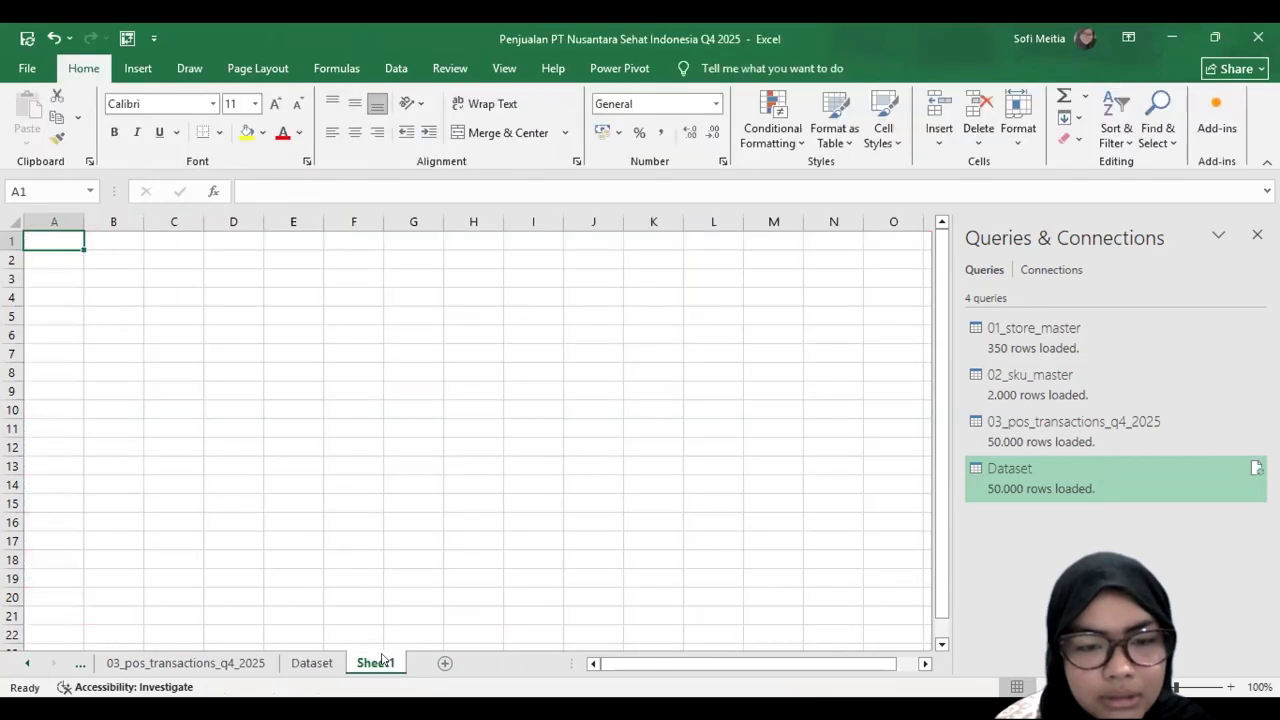
Step: Rename the Sheet1 worksheet as Pivot
double_click(398, 668)
type("Pi")
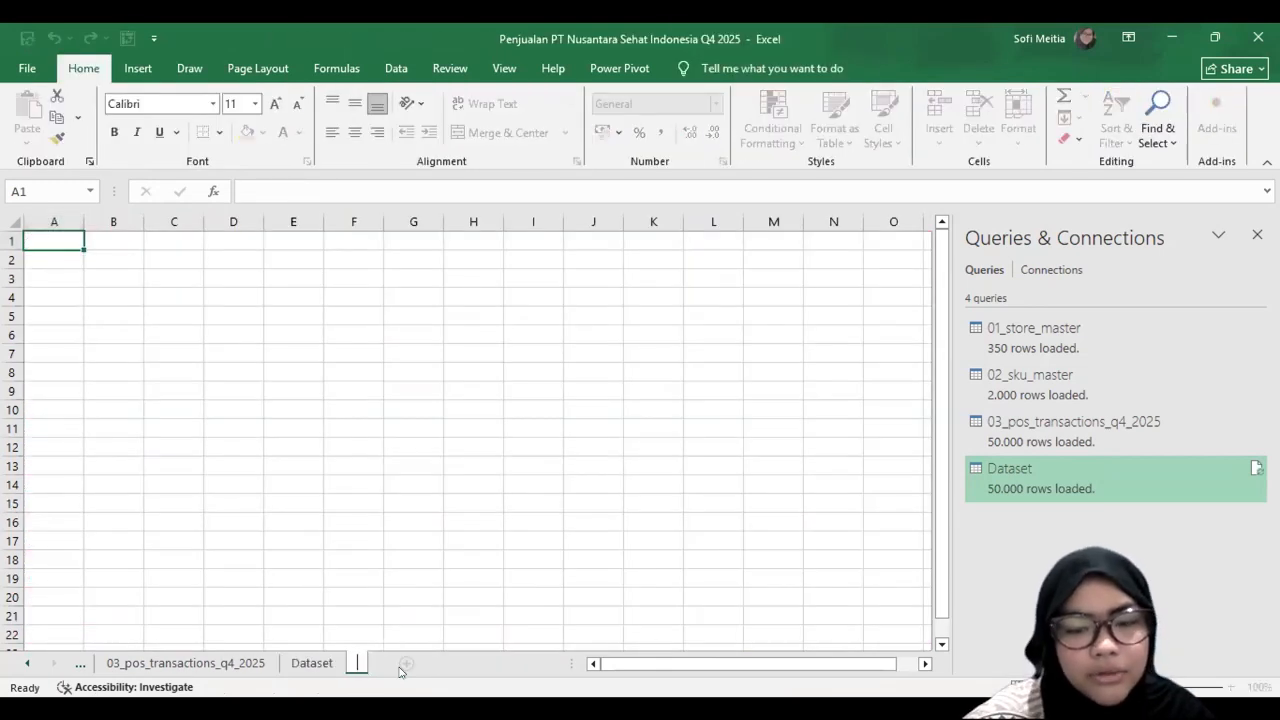
type("vot")
key("Return")
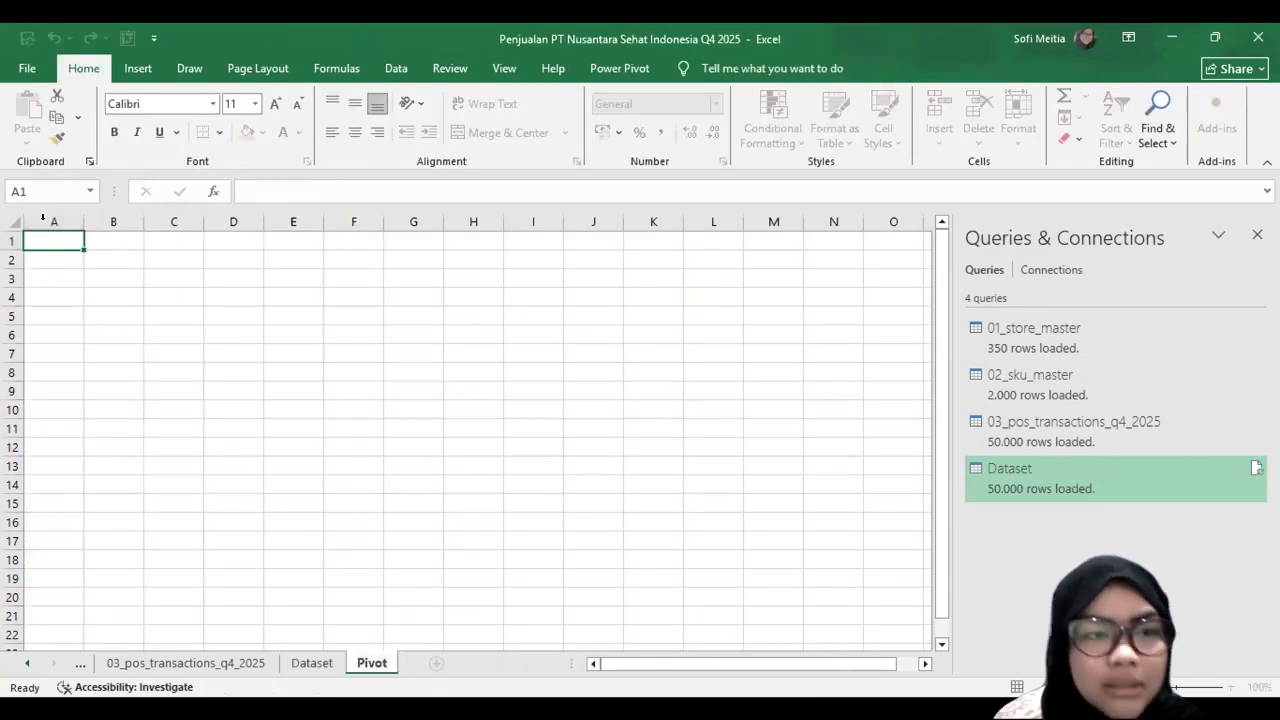
Step: Insert a PivotTable from the dataset table at cell A1 of the existing Pivot sheet
left_click(249, 350)
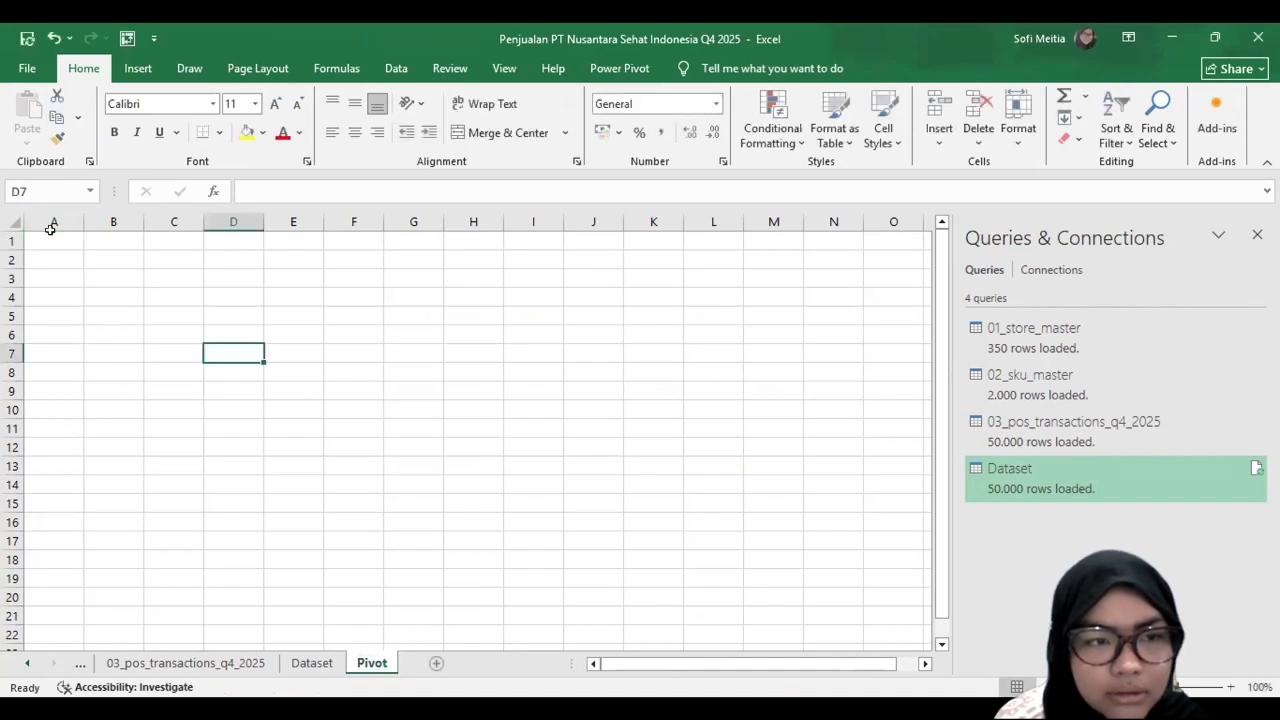
key("ctrl+Home")
left_click(140, 68)
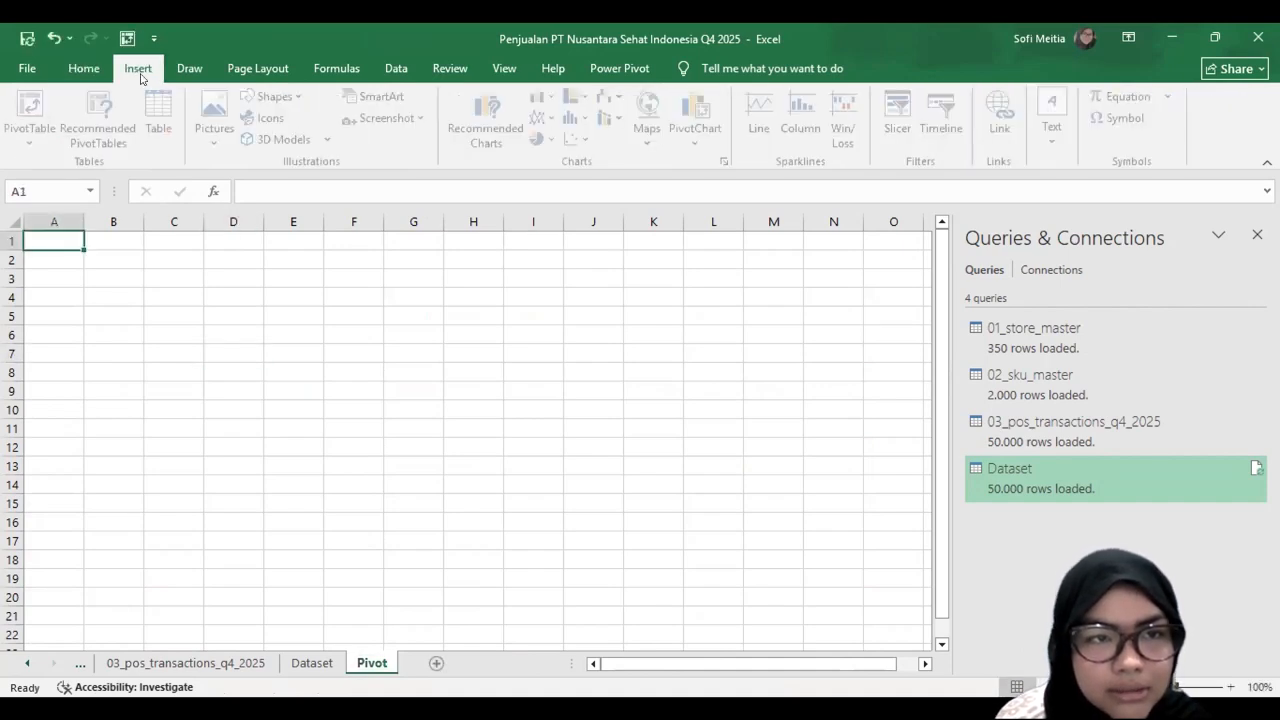
left_click(33, 104)
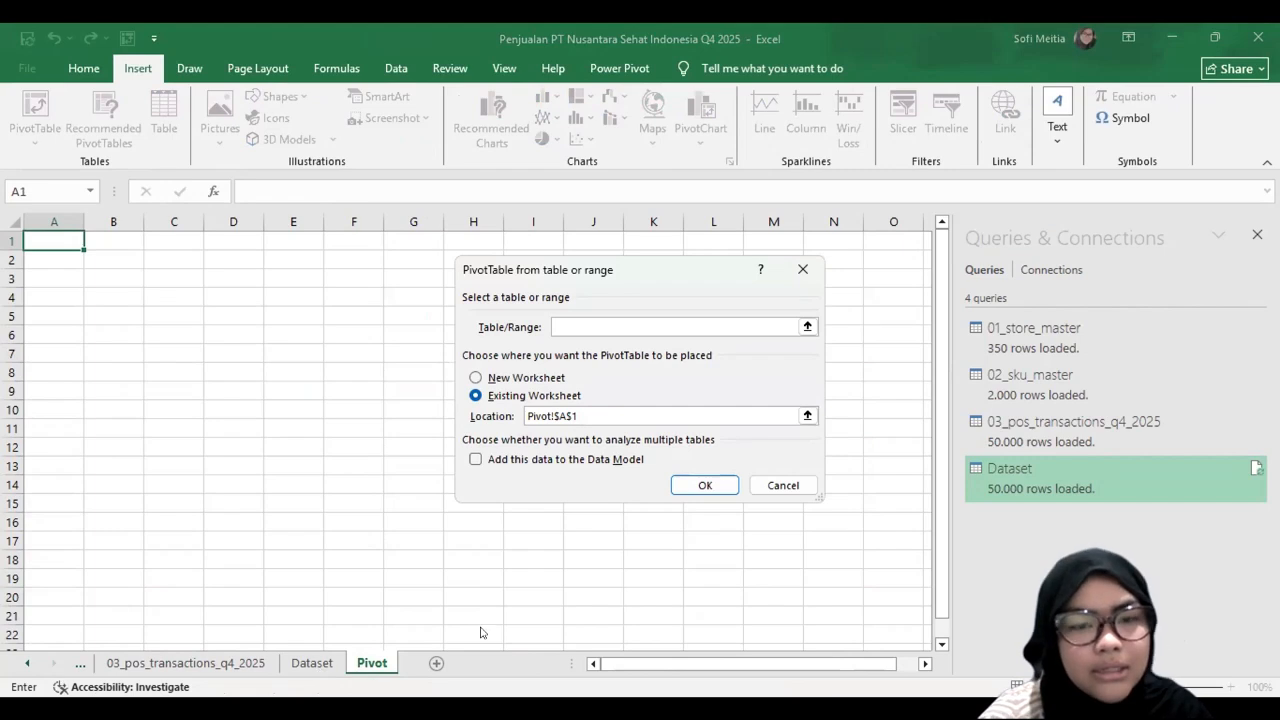
type("datas")
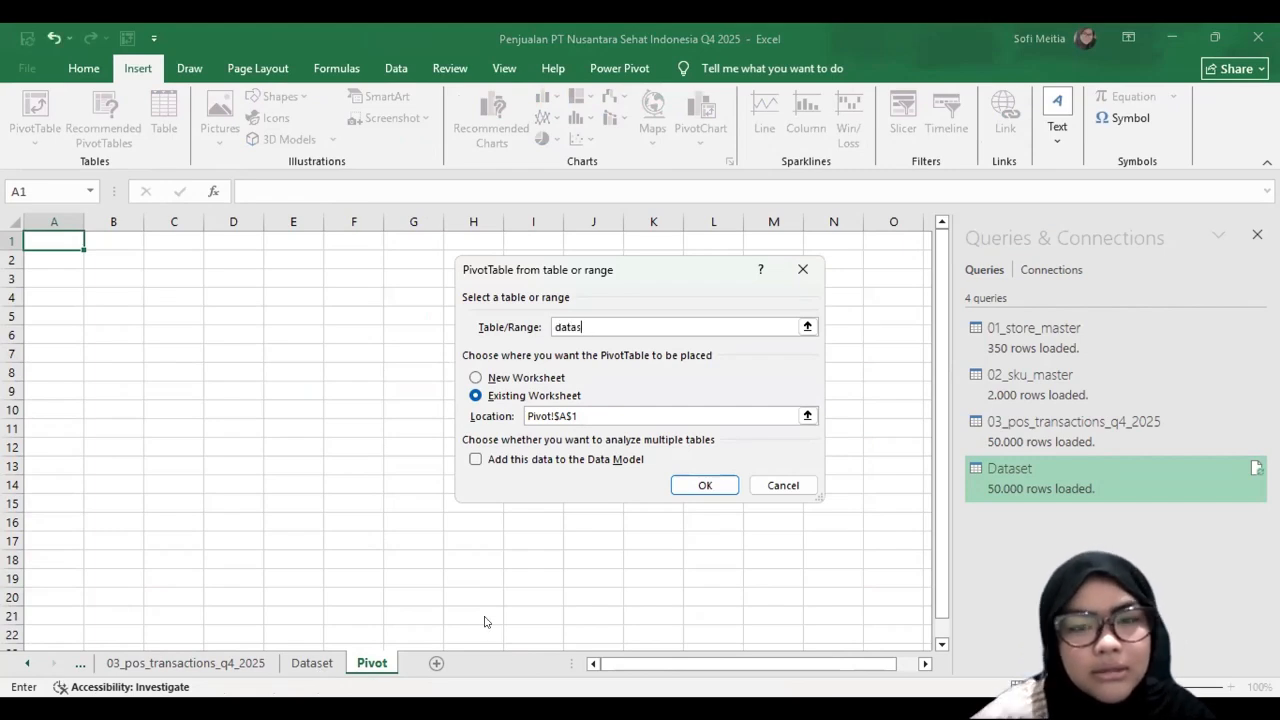
type("et")
key("Return")
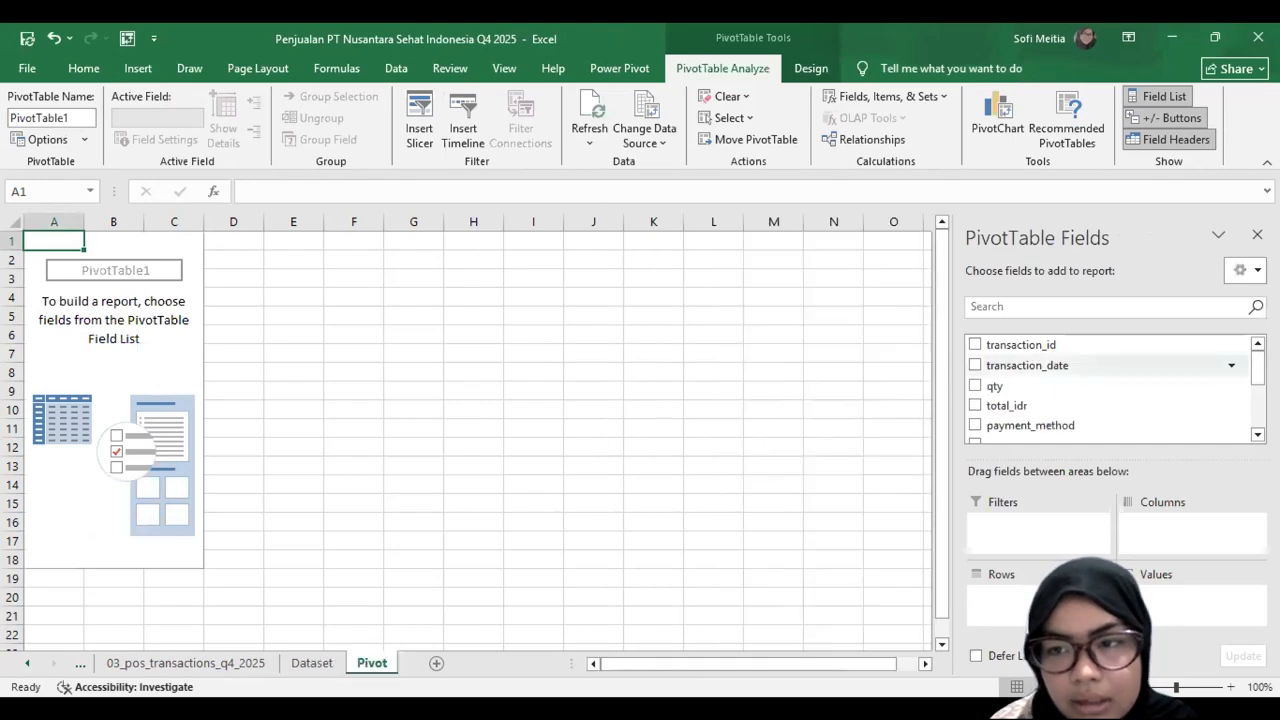
Step: Add total_idr as the summed value of the PivotTable at A1
scroll(1100, 390, "down", 2)
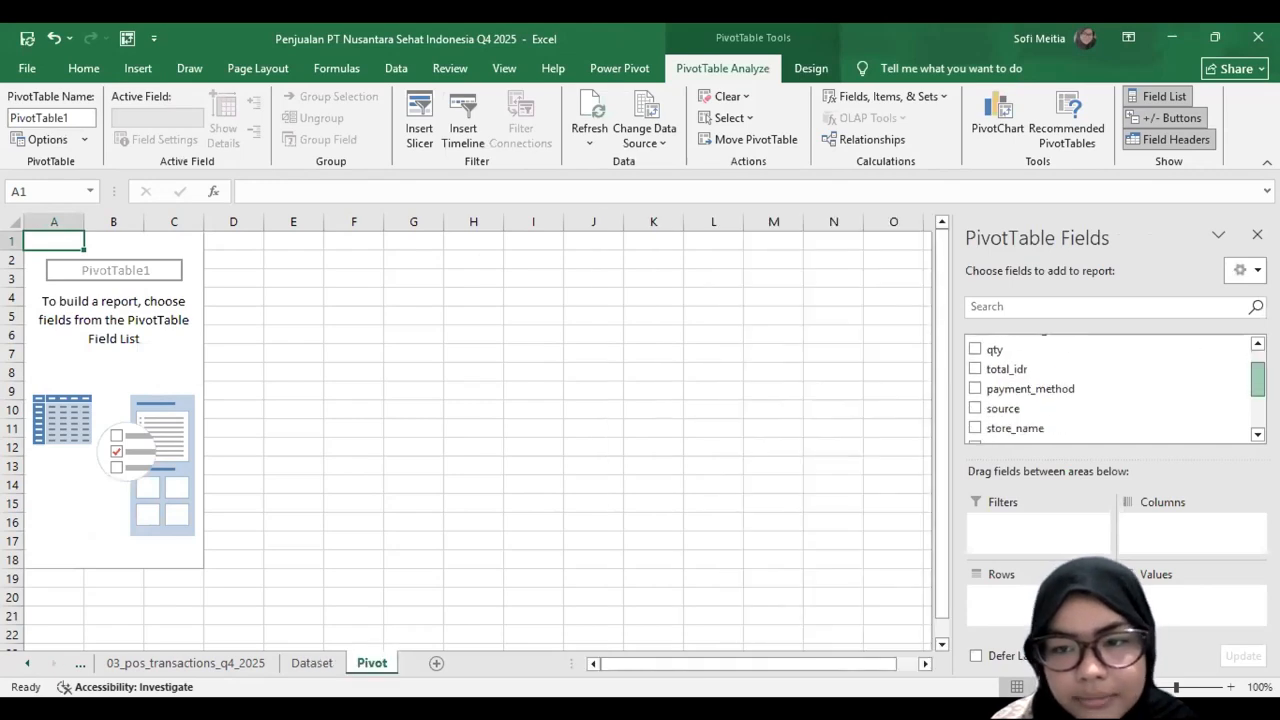
scroll(1110, 390, "down", 1)
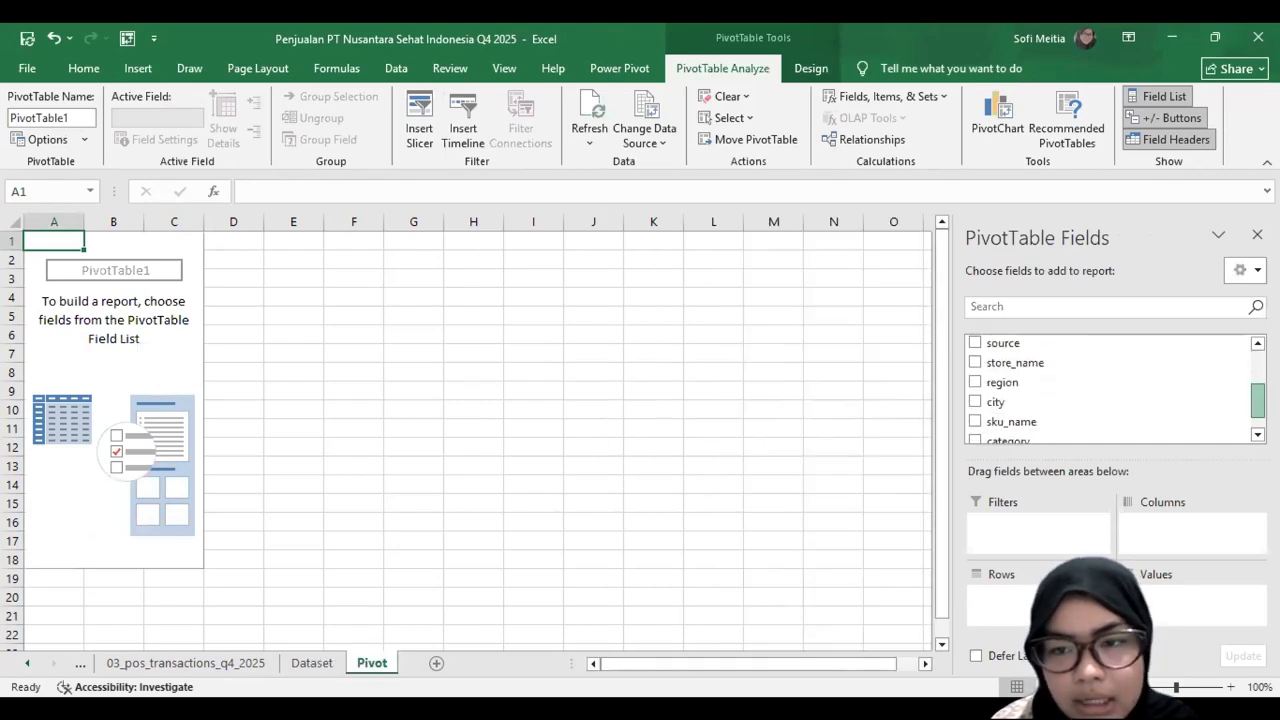
scroll(1110, 390, "up", 5)
left_click_drag(992, 404, 1190, 598)
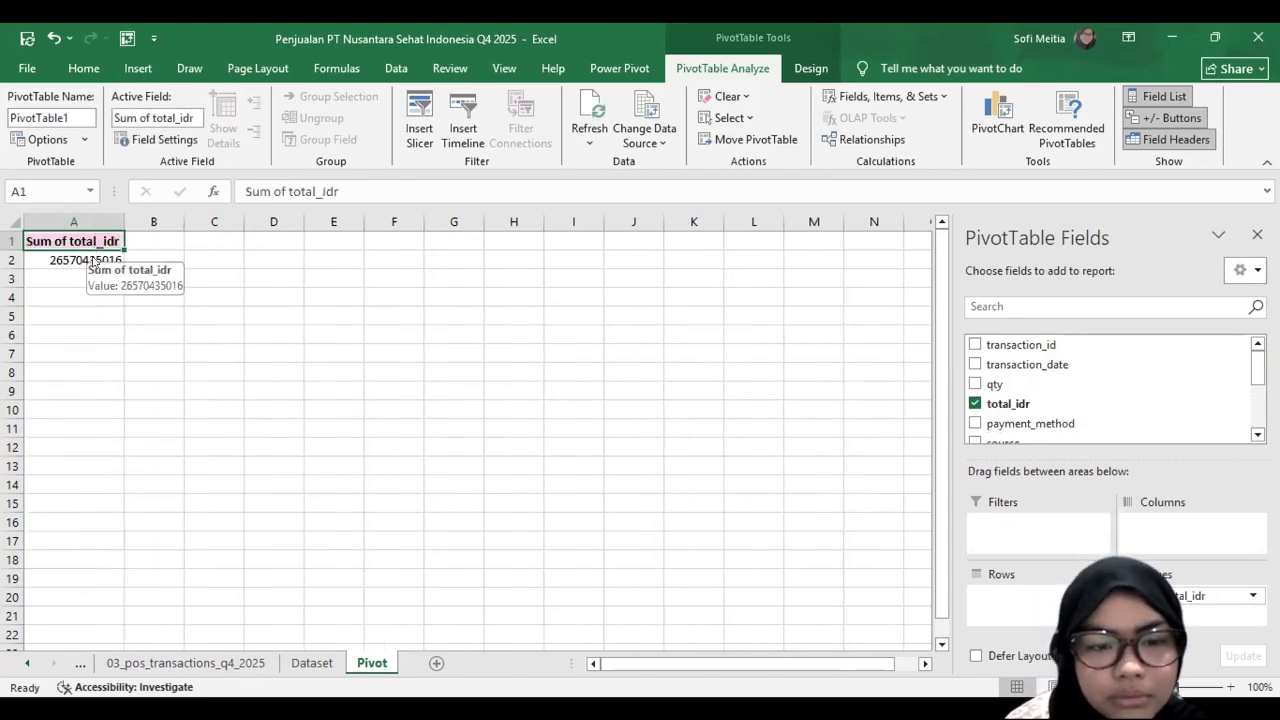
Step: Format the total_idr column on the Dataset sheet as Currency
left_click(312, 664)
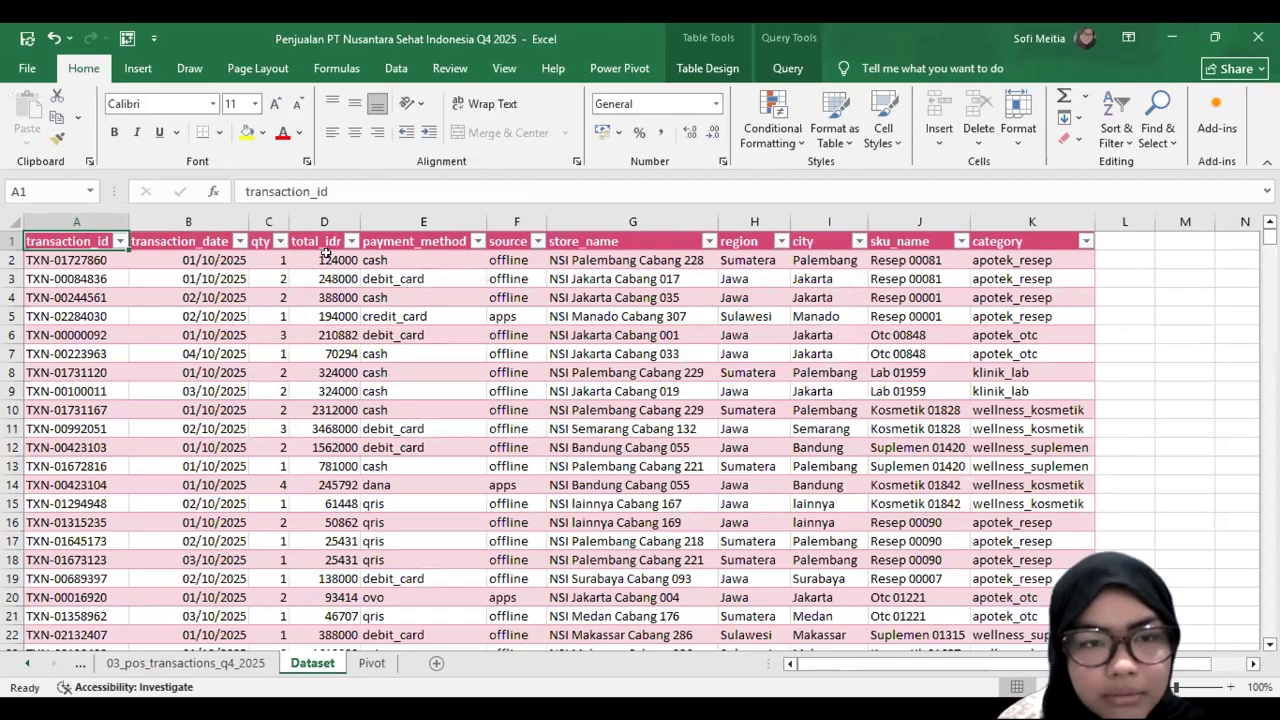
left_click(322, 221)
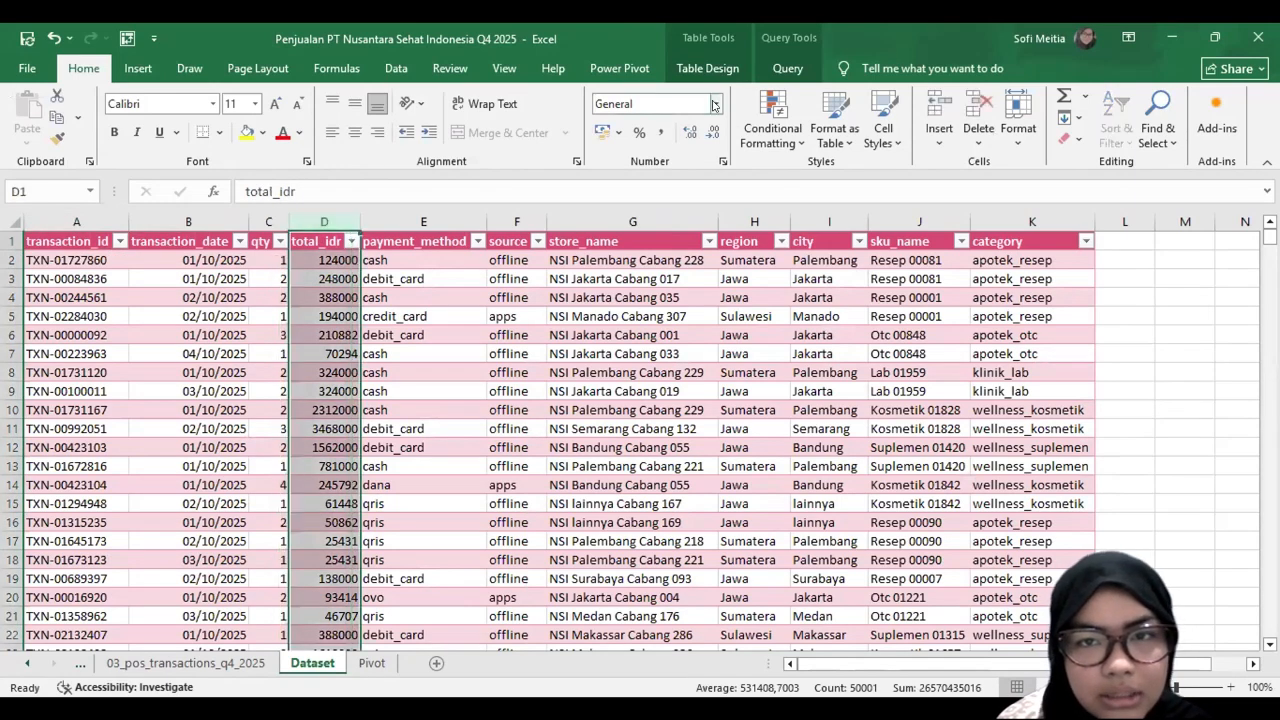
left_click(716, 104)
left_click(688, 211)
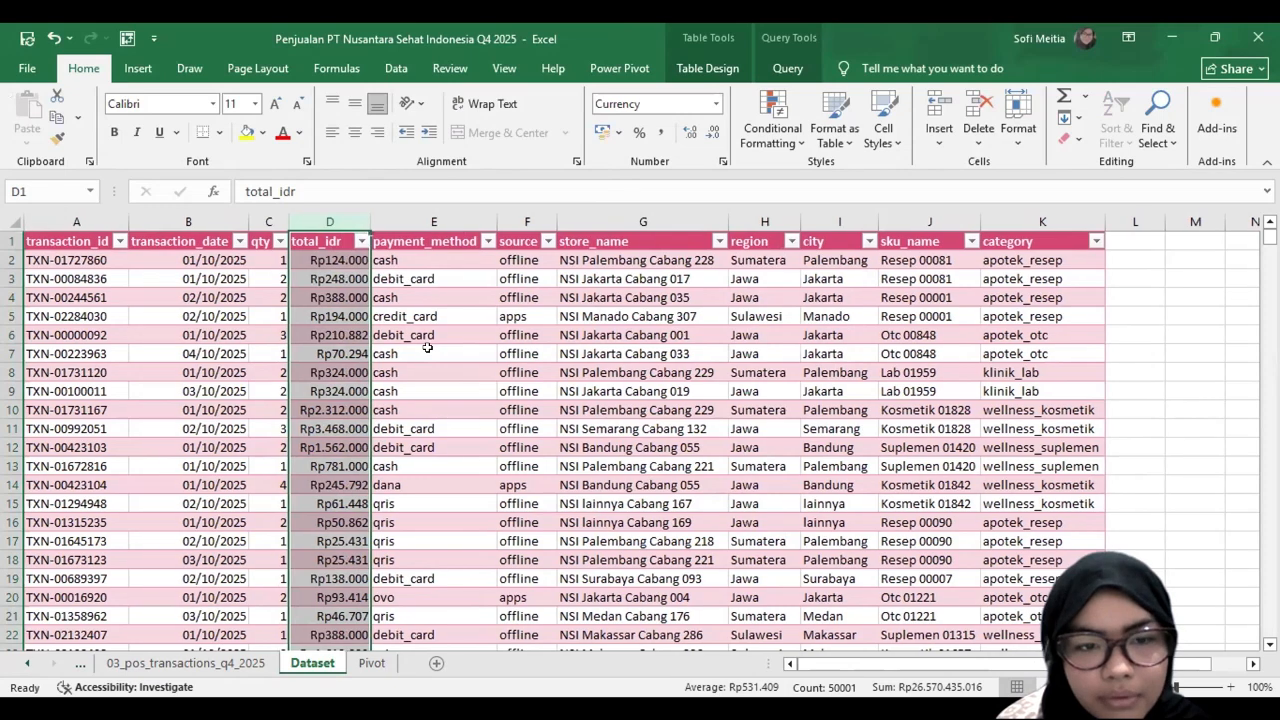
scroll(427, 347, "down", 2)
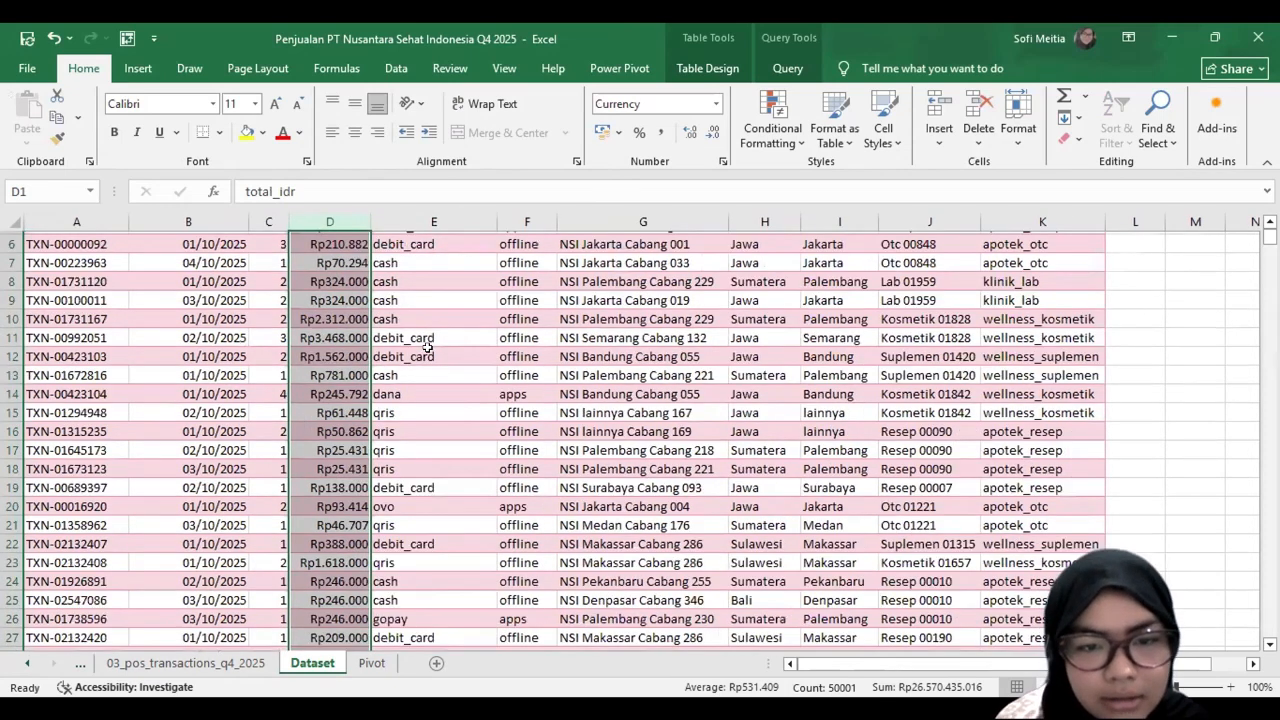
scroll(363, 643, "up", 2)
Step: Format the sales total in cell A2 of the Pivot sheet as Rp currency with 0 decimal places
left_click(371, 663)
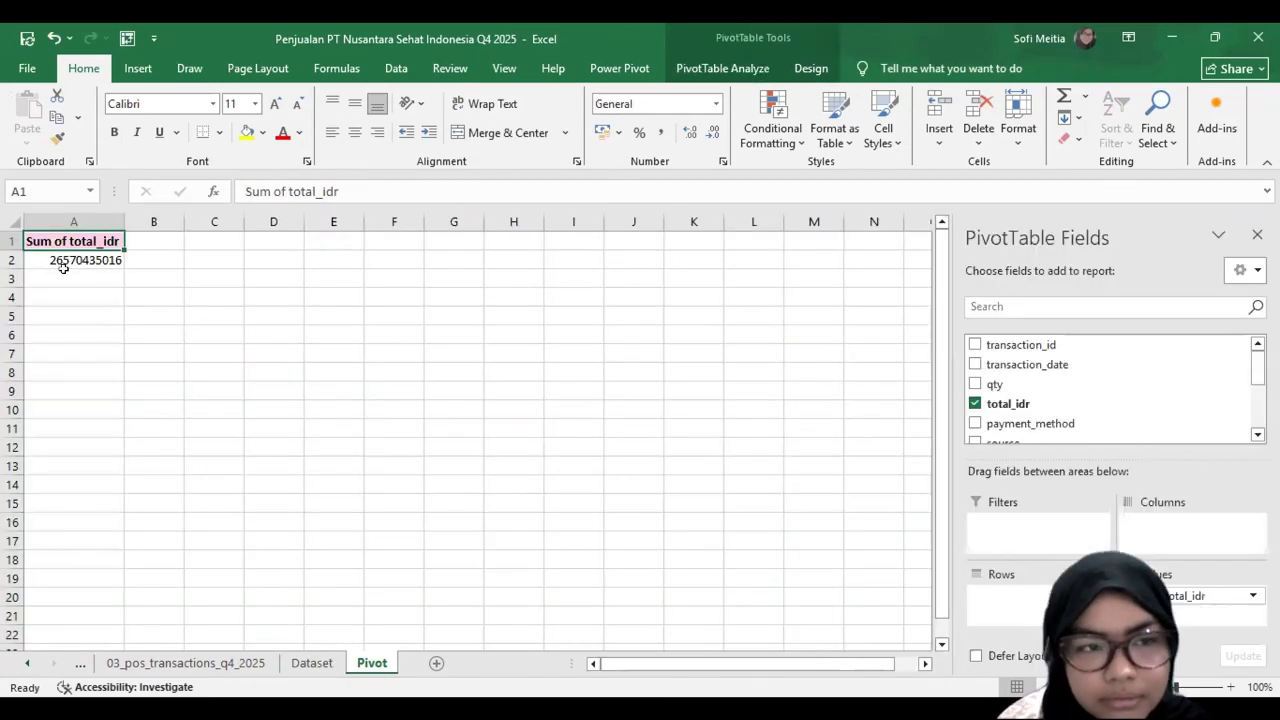
left_click(79, 259)
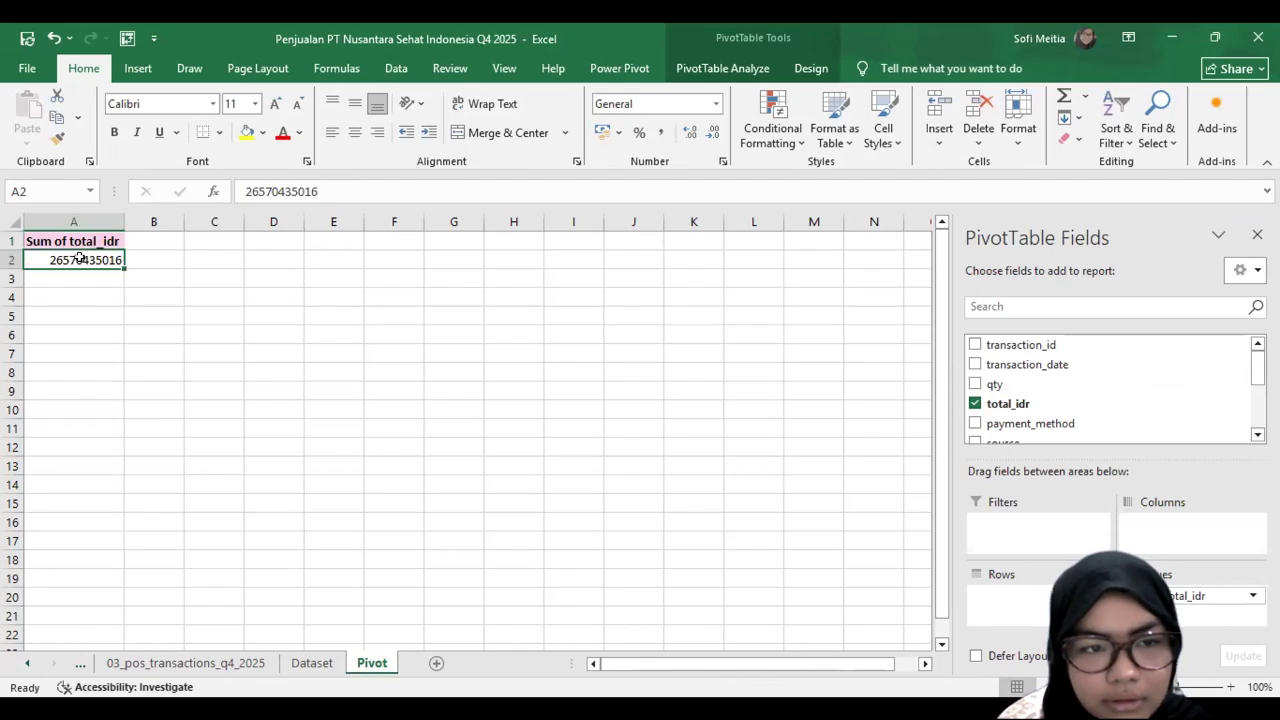
key("shift+F10")
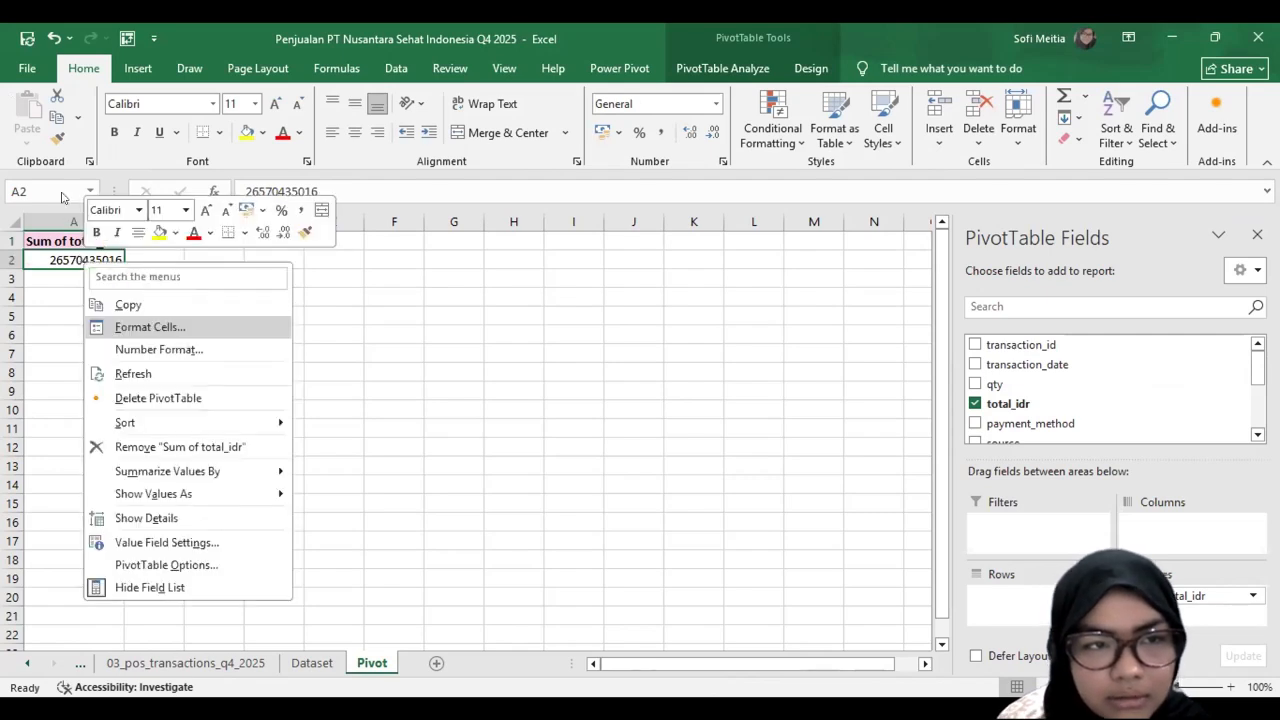
key("Return")
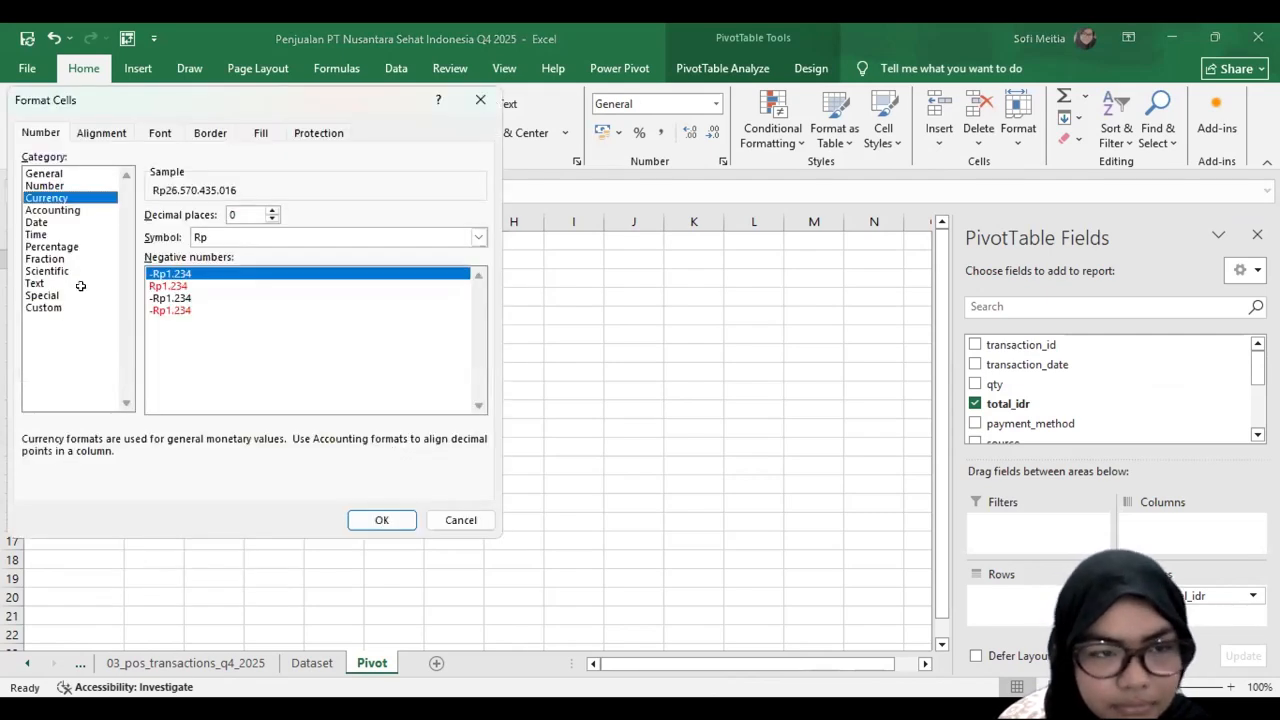
key("Return")
Step: Insert a second PivotTable from the dataset table at cell A5 of the Pivot sheet
left_click(62, 315)
left_click(138, 68)
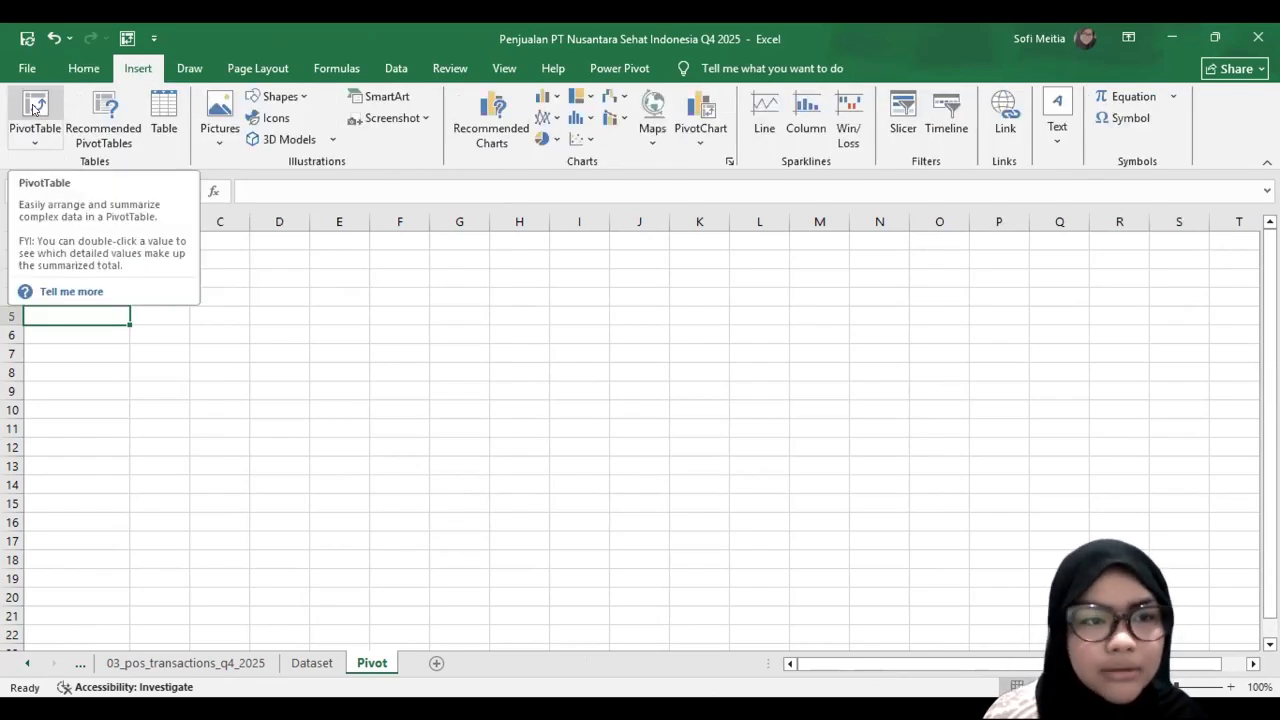
key("alt+n")
type("vtdataset")
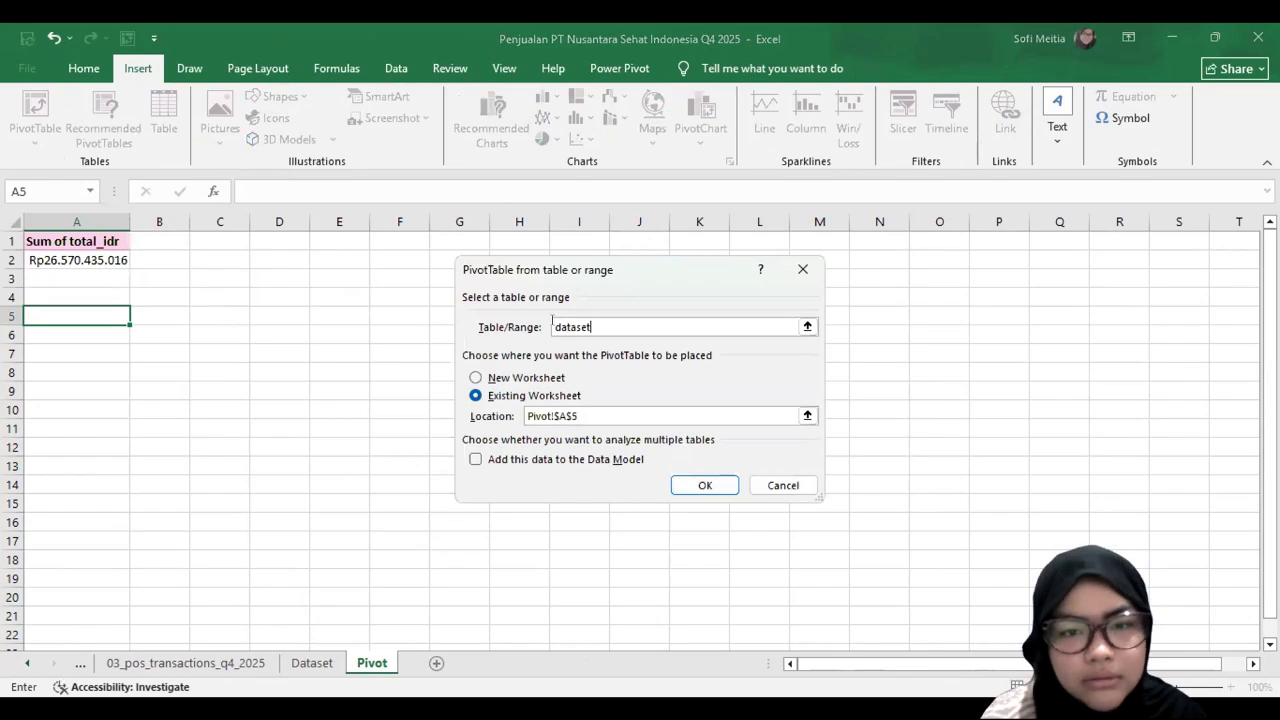
double_click(576, 319)
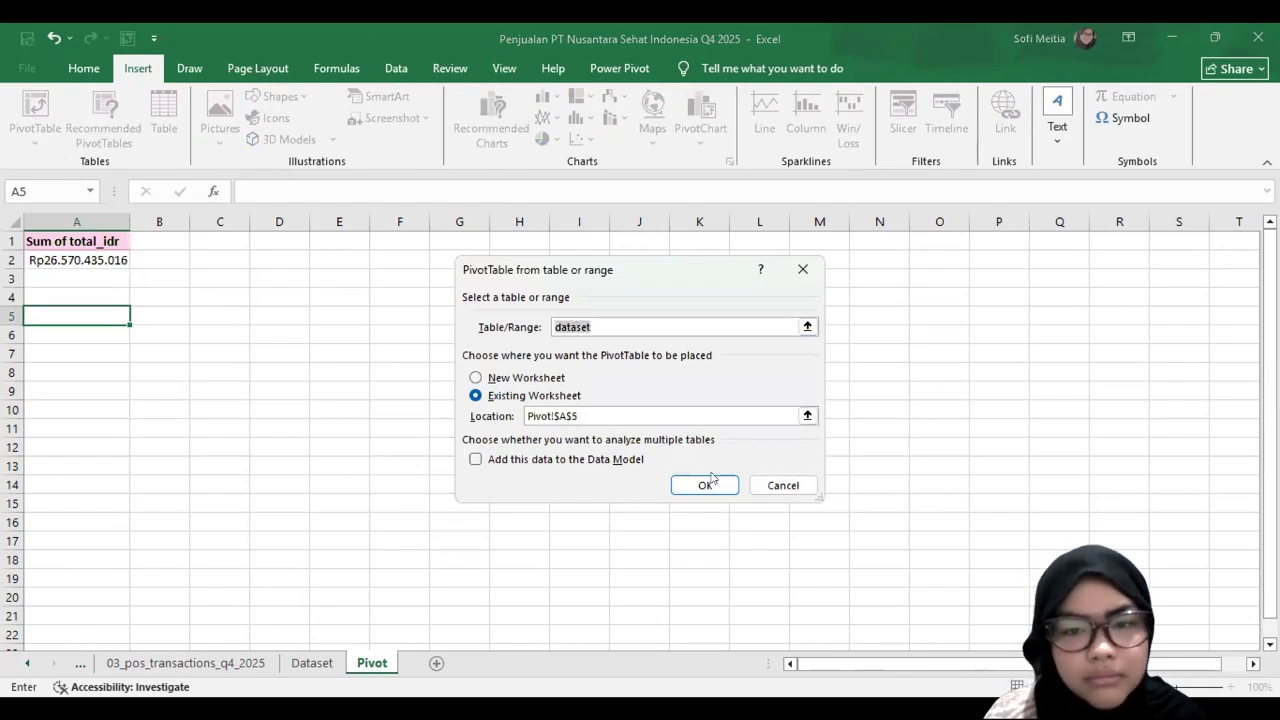
left_click(708, 484)
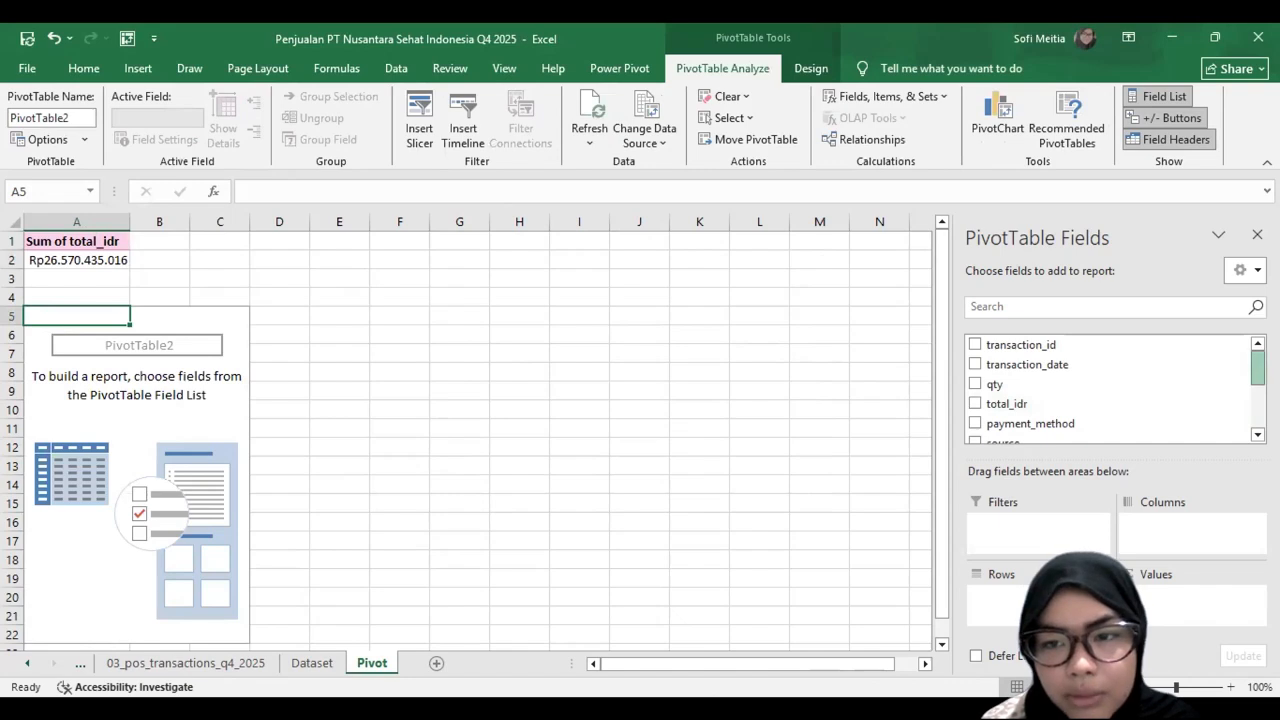
Step: Build the PivotTable at A5 with transaction_date as rows and the sum of total_idr as values
scroll(1109, 369, "down", 1)
left_click_drag(1057, 384, 1170, 645)
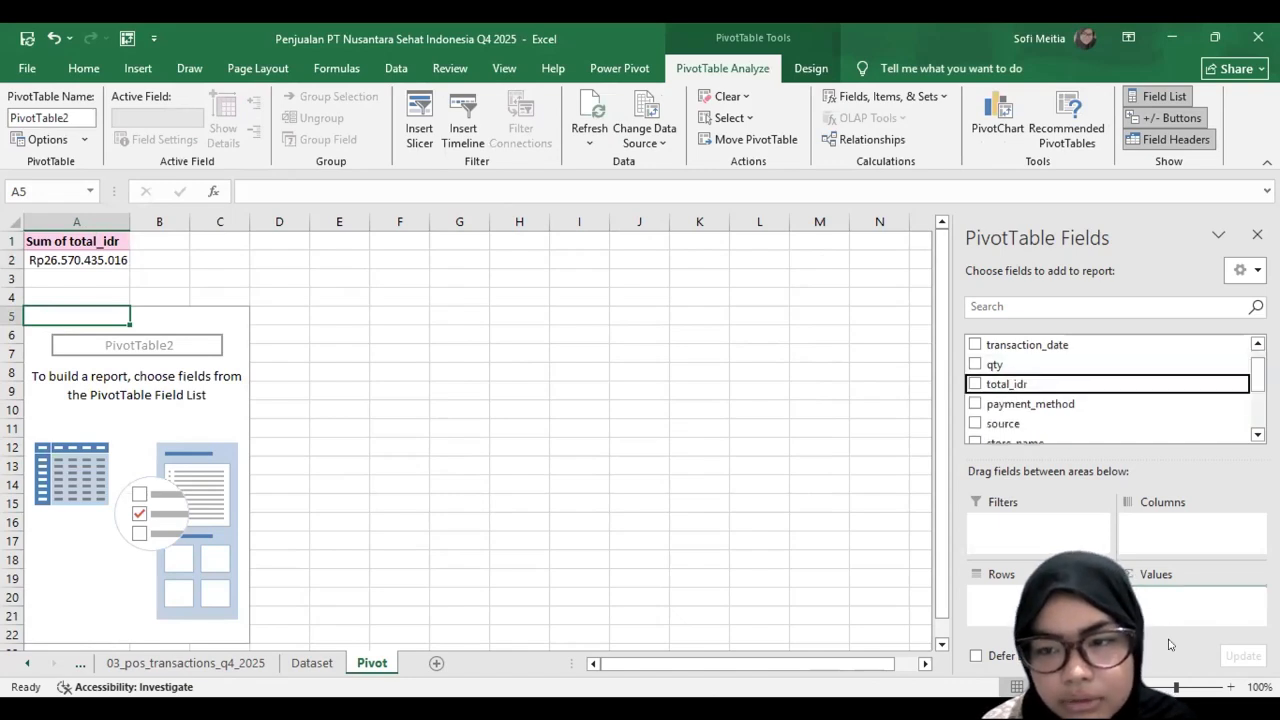
left_click_drag(1030, 382, 1160, 606)
scroll(1065, 365, "up", 1)
left_click_drag(1065, 365, 1006, 567)
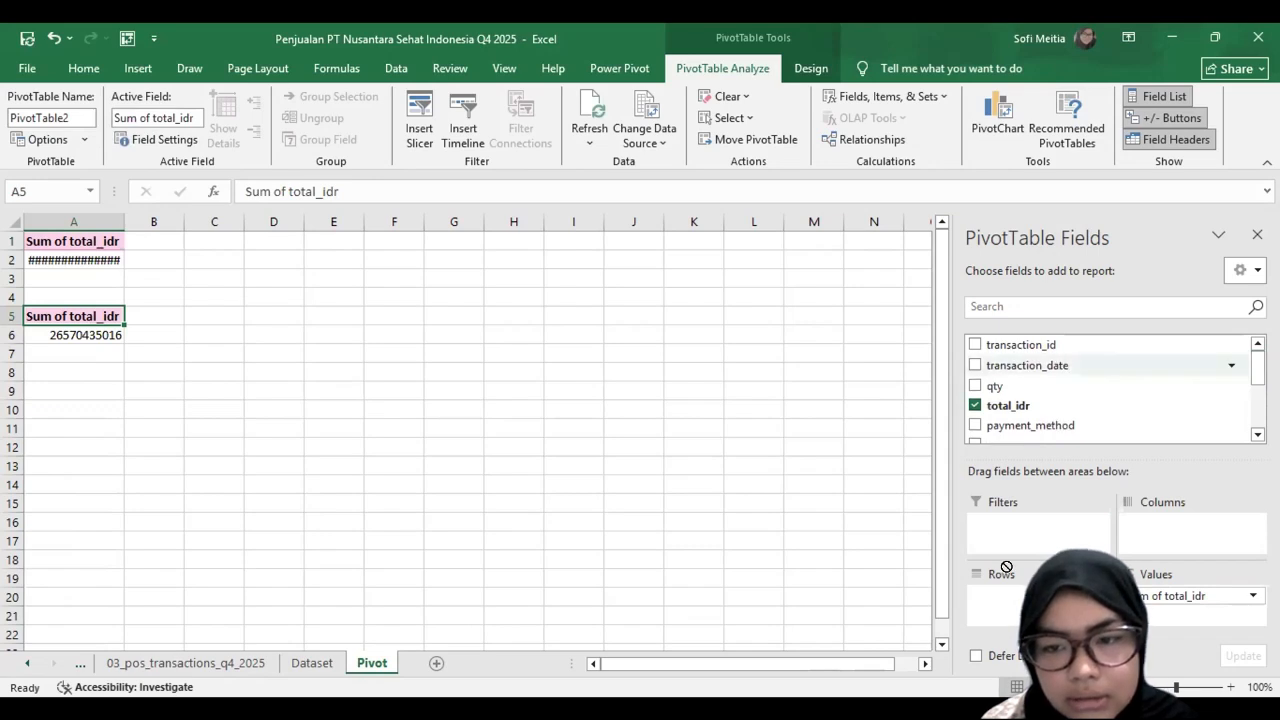
left_click_drag(1006, 612, 1006, 612)
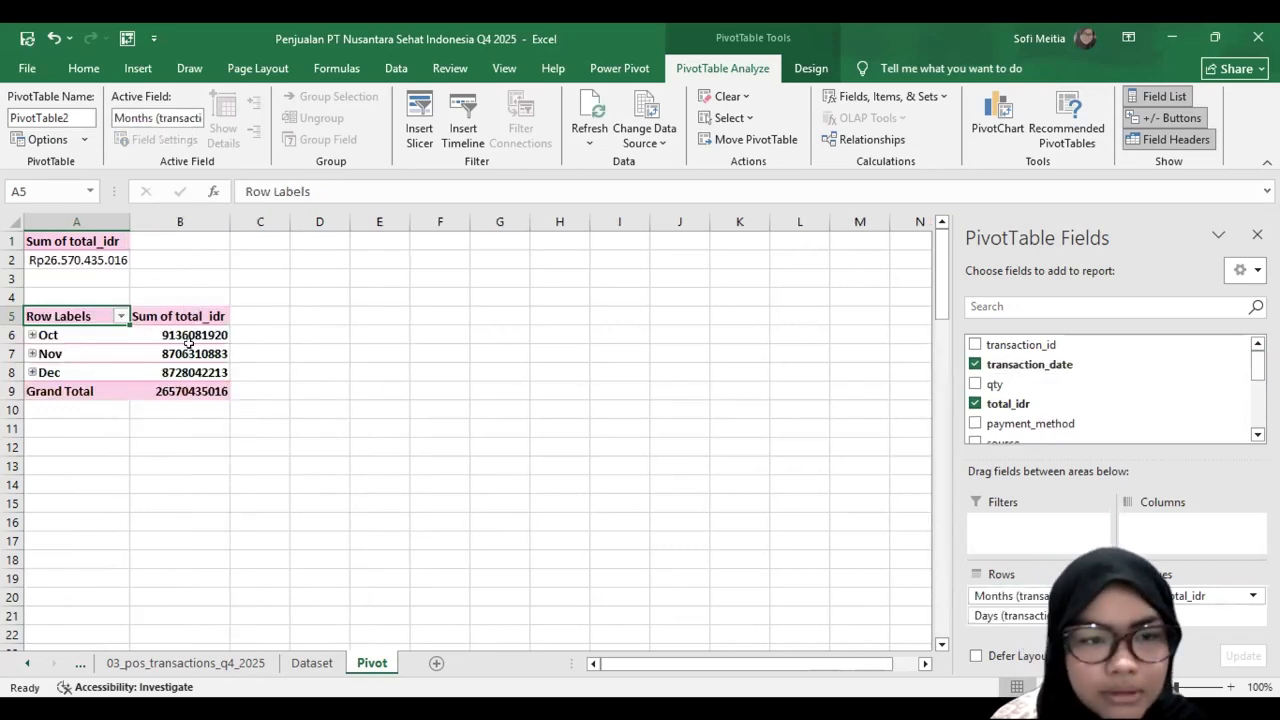
Step: Format the monthly sales values and grand total in B6:B9 as Rp currency with 0 decimal places
left_click_drag(186, 335, 188, 386)
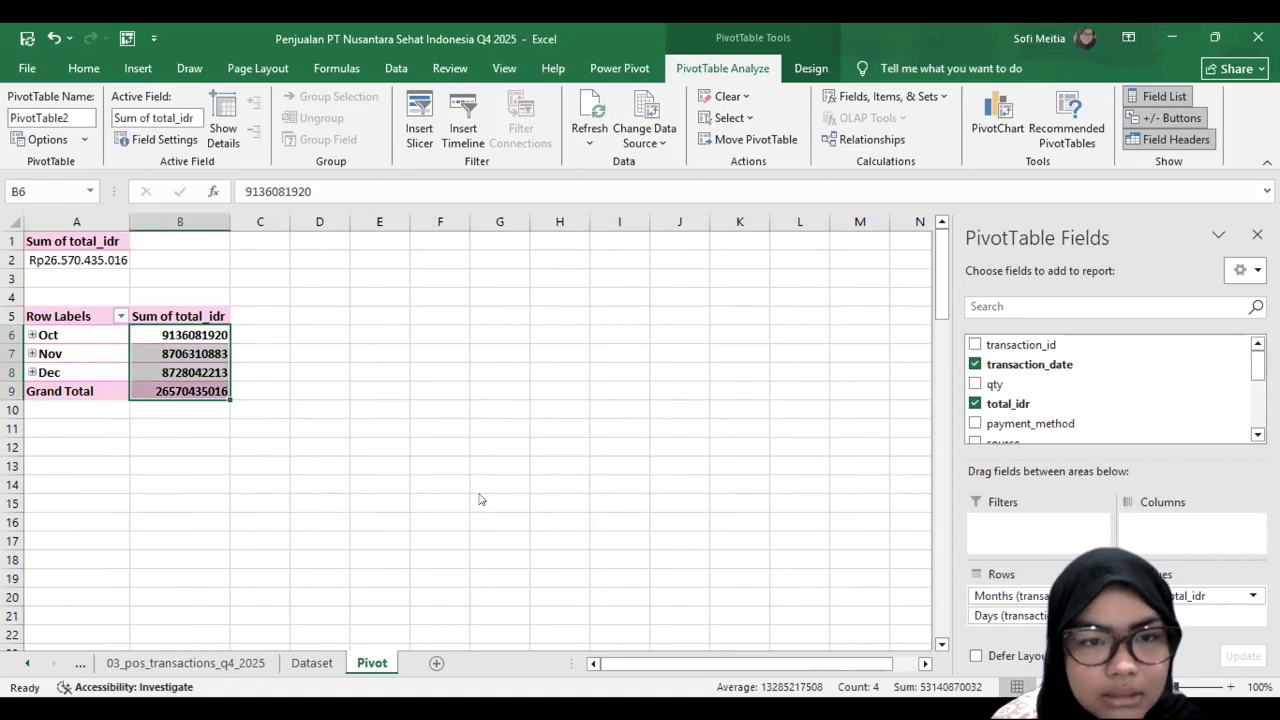
key("ctrl+1")
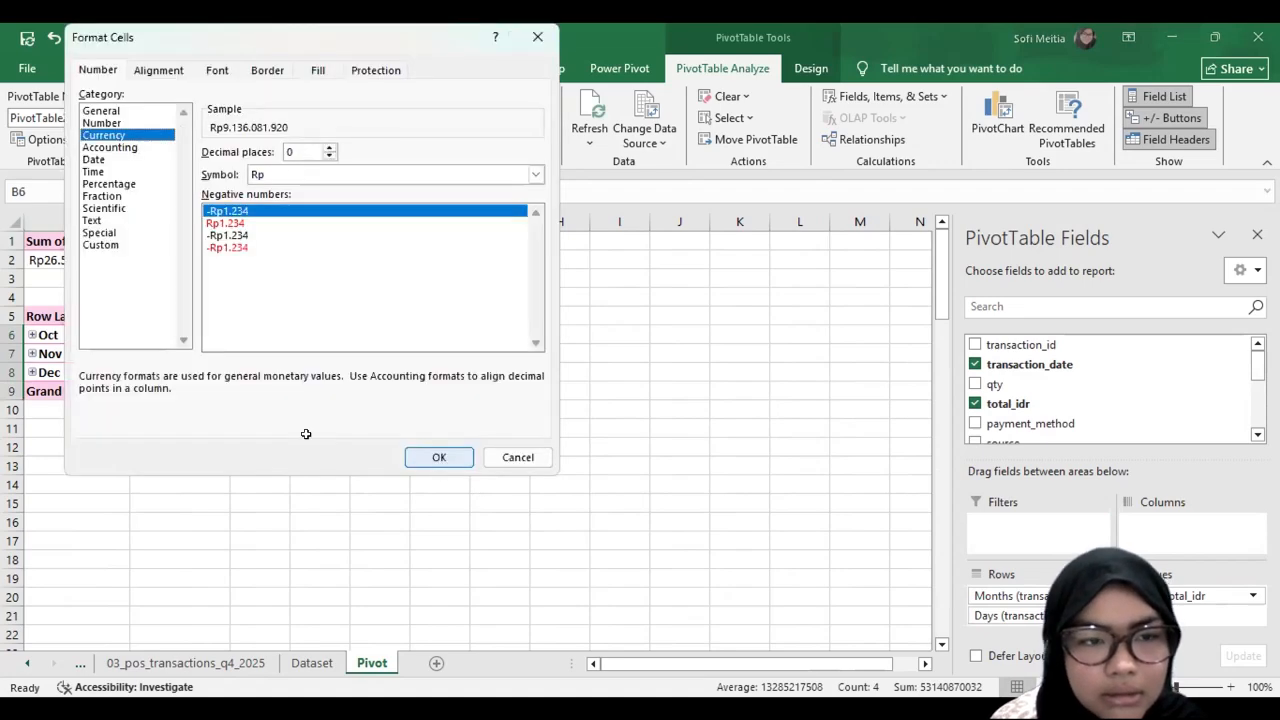
key("Return")
Step: Insert a third PivotTable from the dataset table at cell A13 of the Pivot sheet
left_click(70, 464)
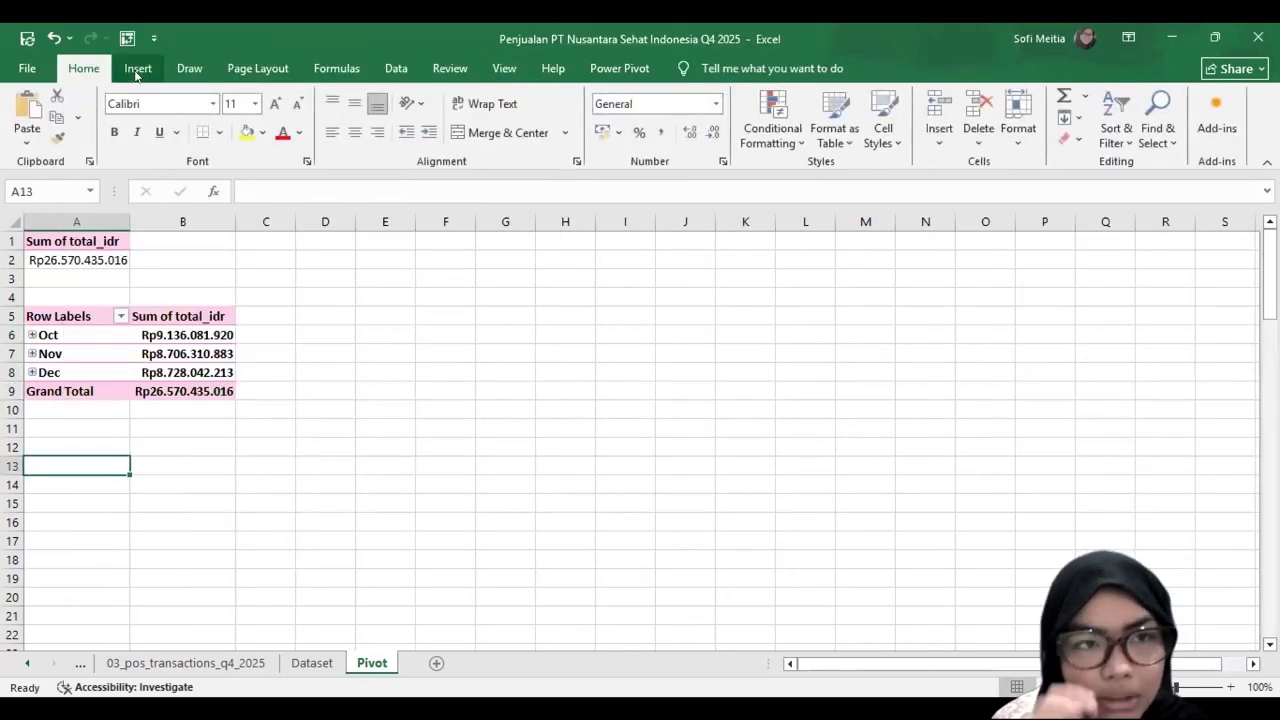
left_click(137, 70)
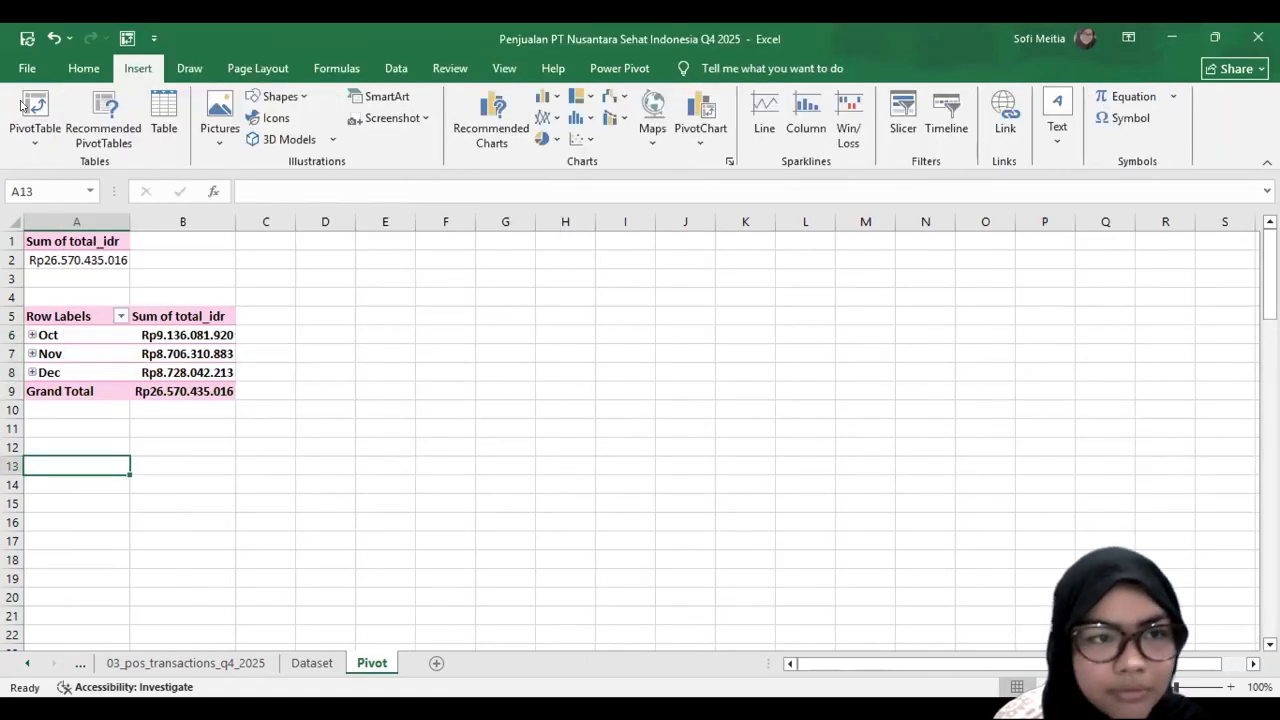
left_click(561, 322)
type("dataset")
left_click(684, 490)
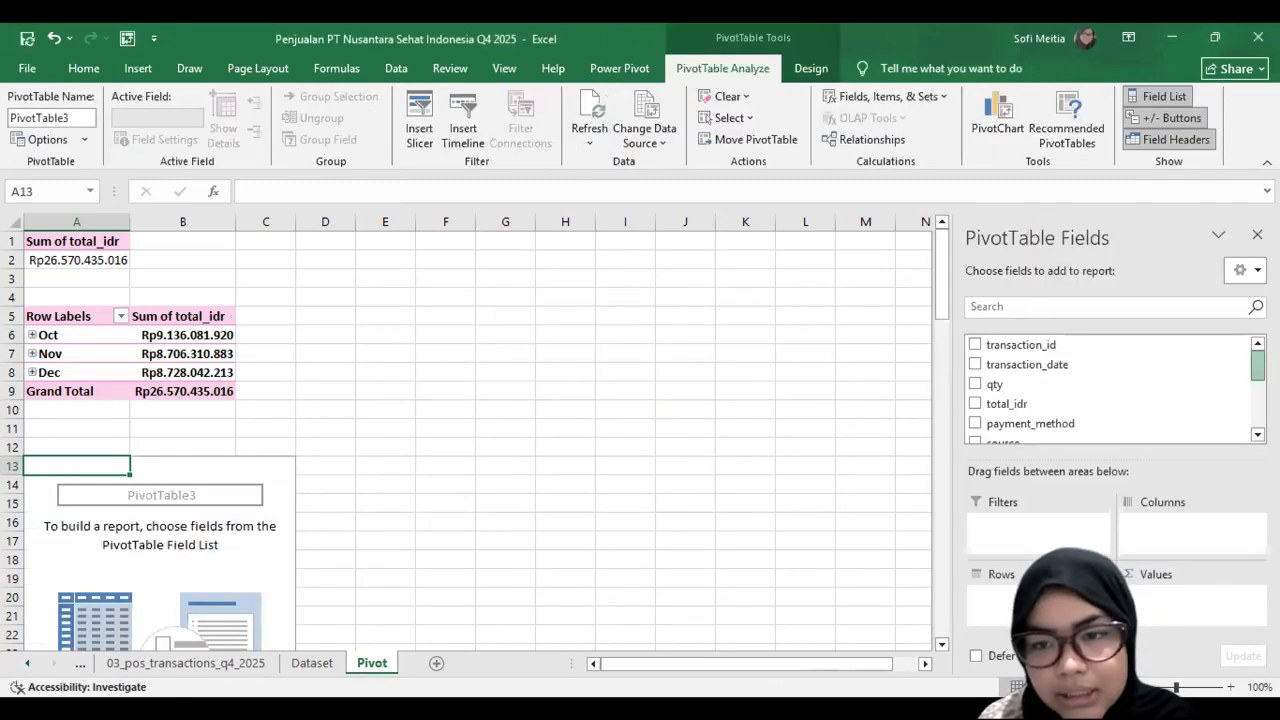
Step: Build the PivotTable at A13 with sku_name as rows and the sum of qty as values, and look over its rows
left_click_drag(1258, 367, 1258, 398)
left_click_drag(1016, 406, 990, 598)
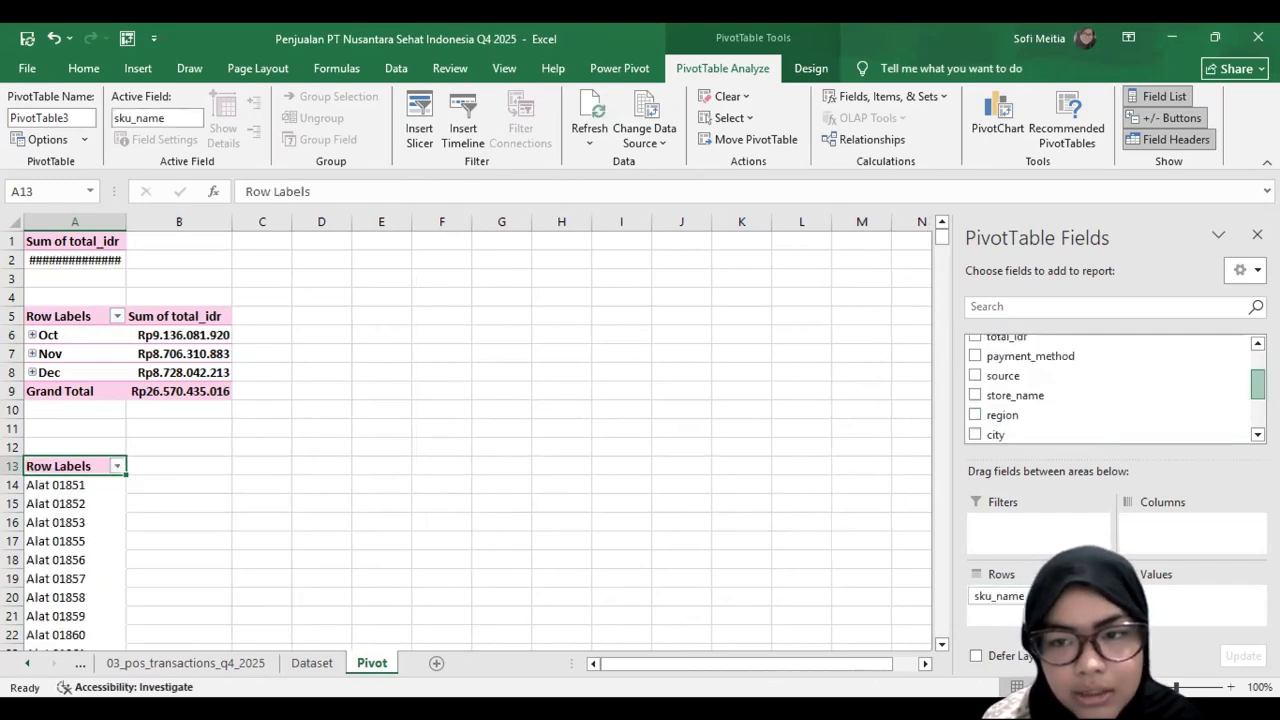
scroll(1092, 357, "up", 1)
left_click_drag(1076, 360, 1165, 601)
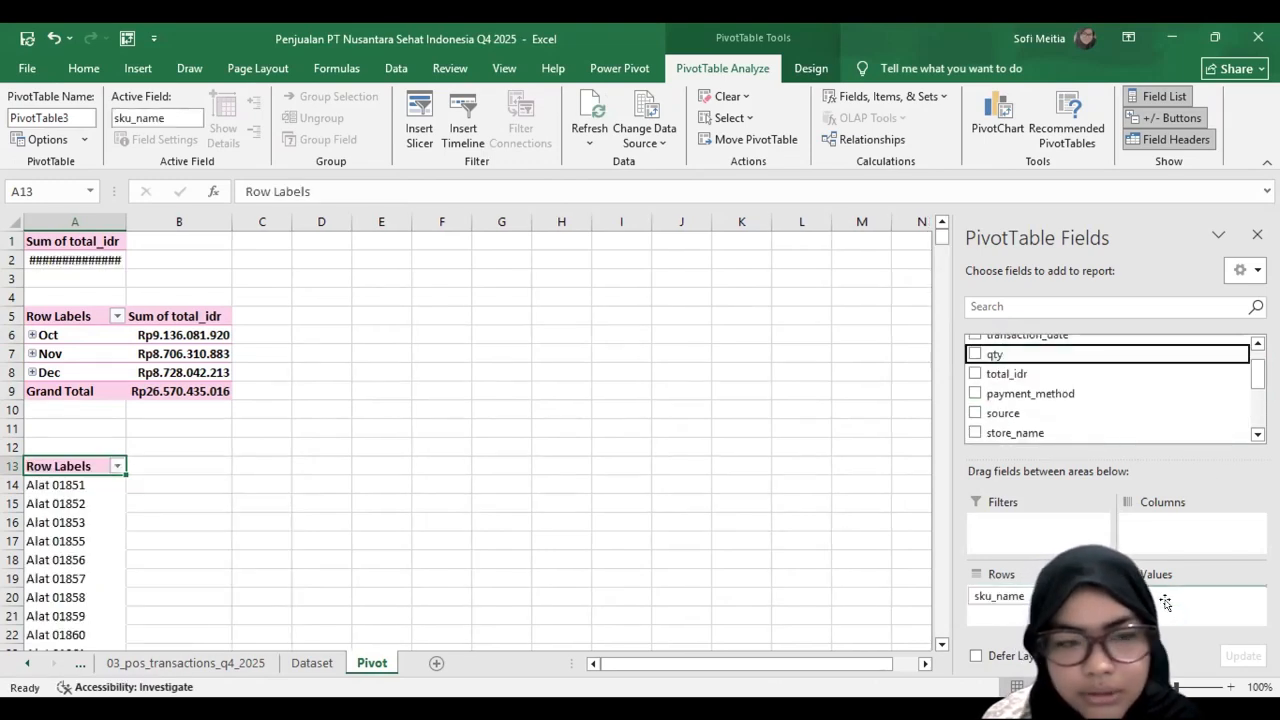
scroll(72, 483, "down", 1)
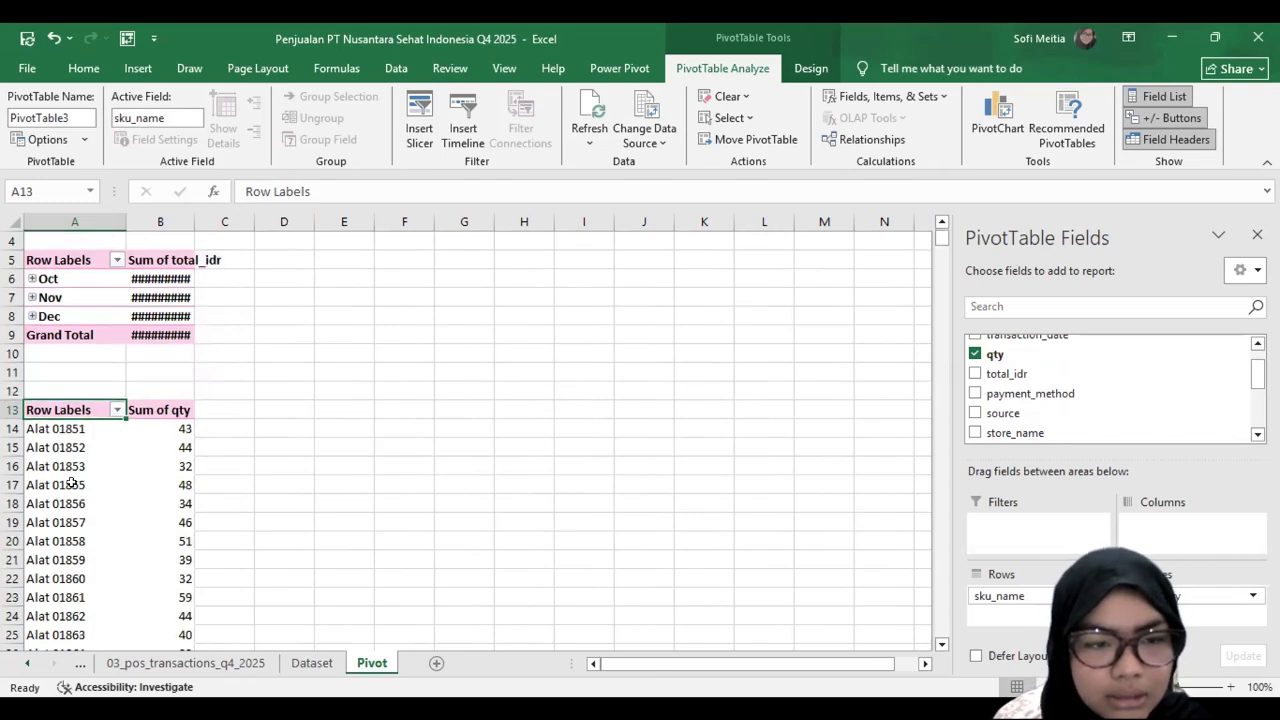
scroll(72, 483, "down", 6)
scroll(103, 470, "up", 7)
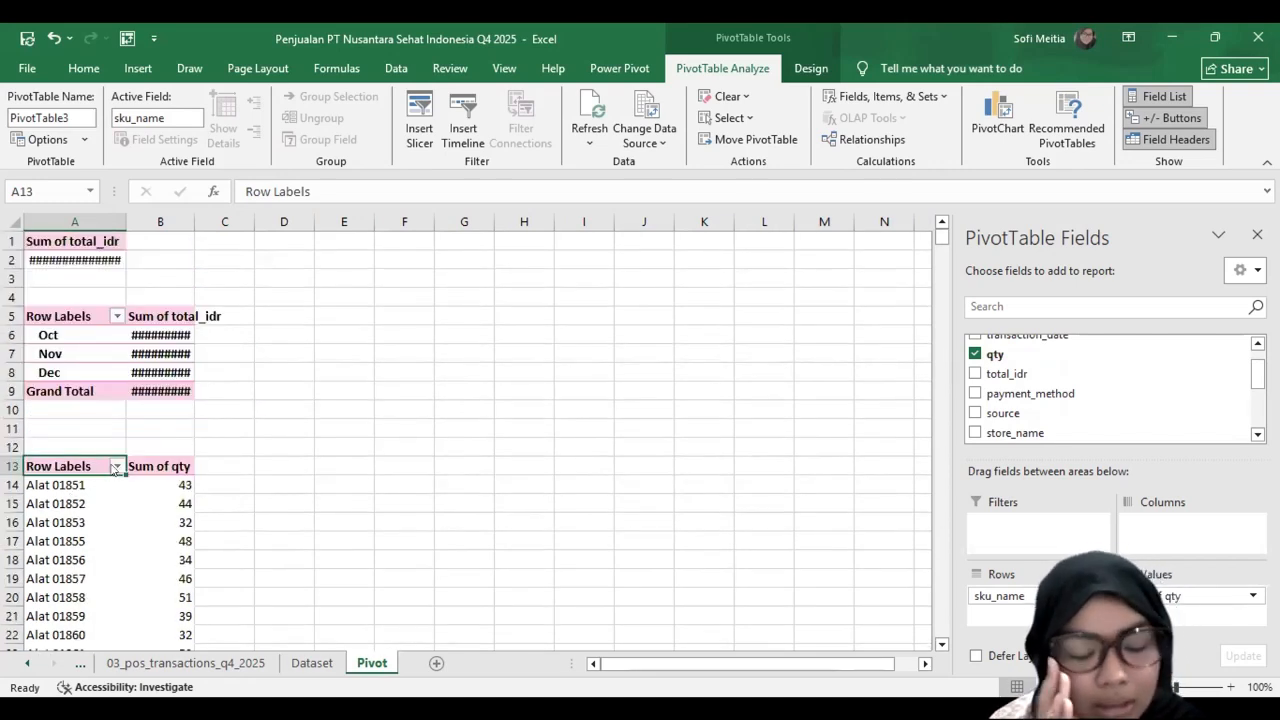
scroll(110, 450, "down", 1)
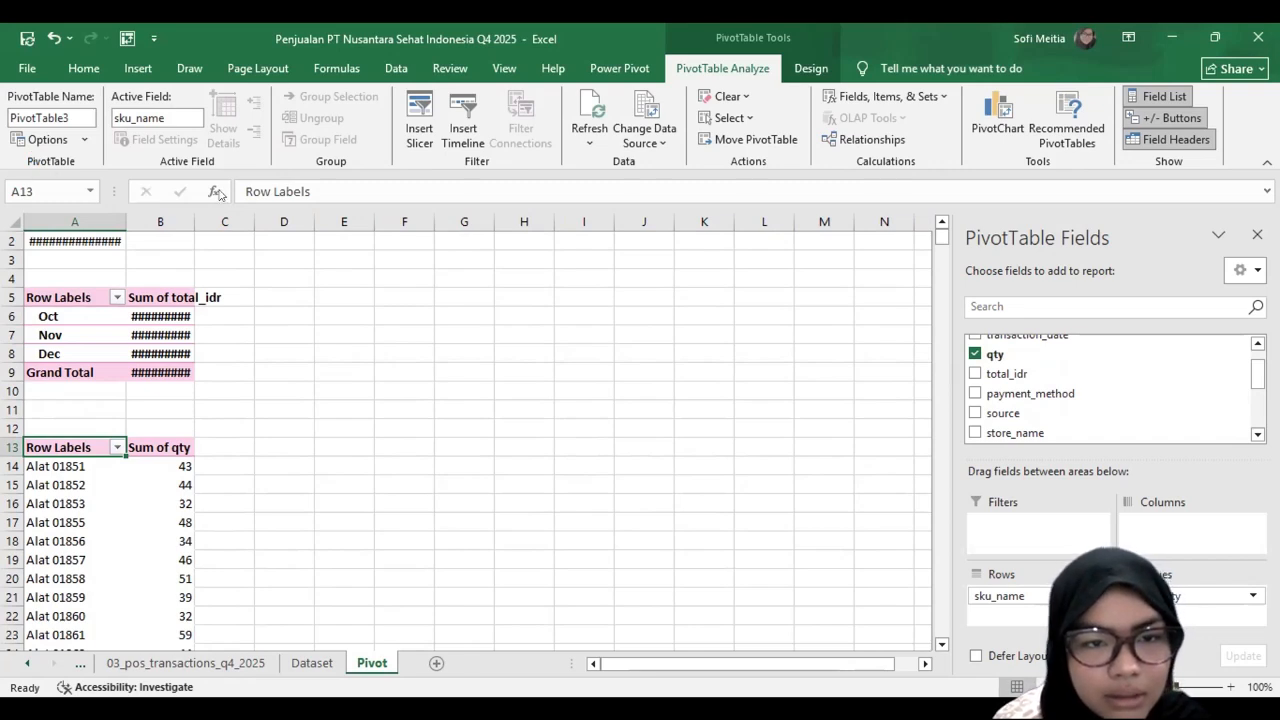
Step: Filter the sku_name PivotTable to the top 5 items by Sum of qty and widen columns A and B to fit their contents
left_click(330, 411)
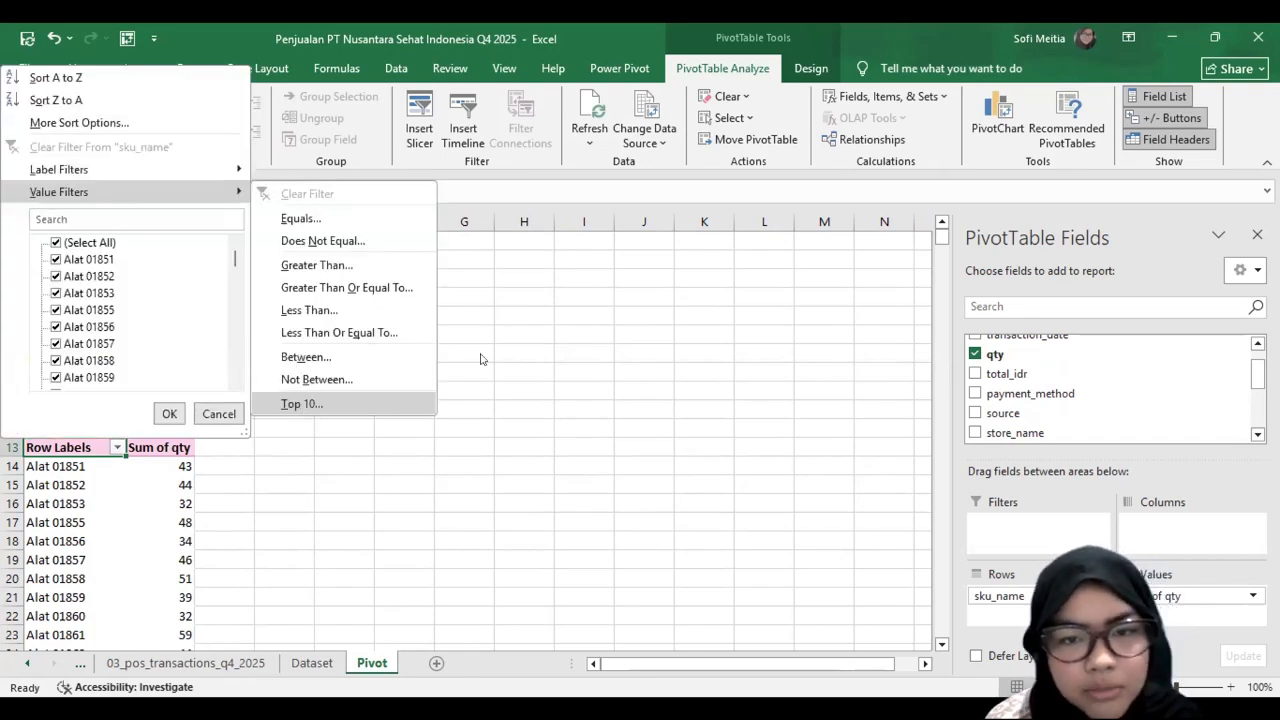
left_click(620, 357)
left_click(620, 357)
left_click(620, 357)
left_click(620, 357)
left_click(726, 389)
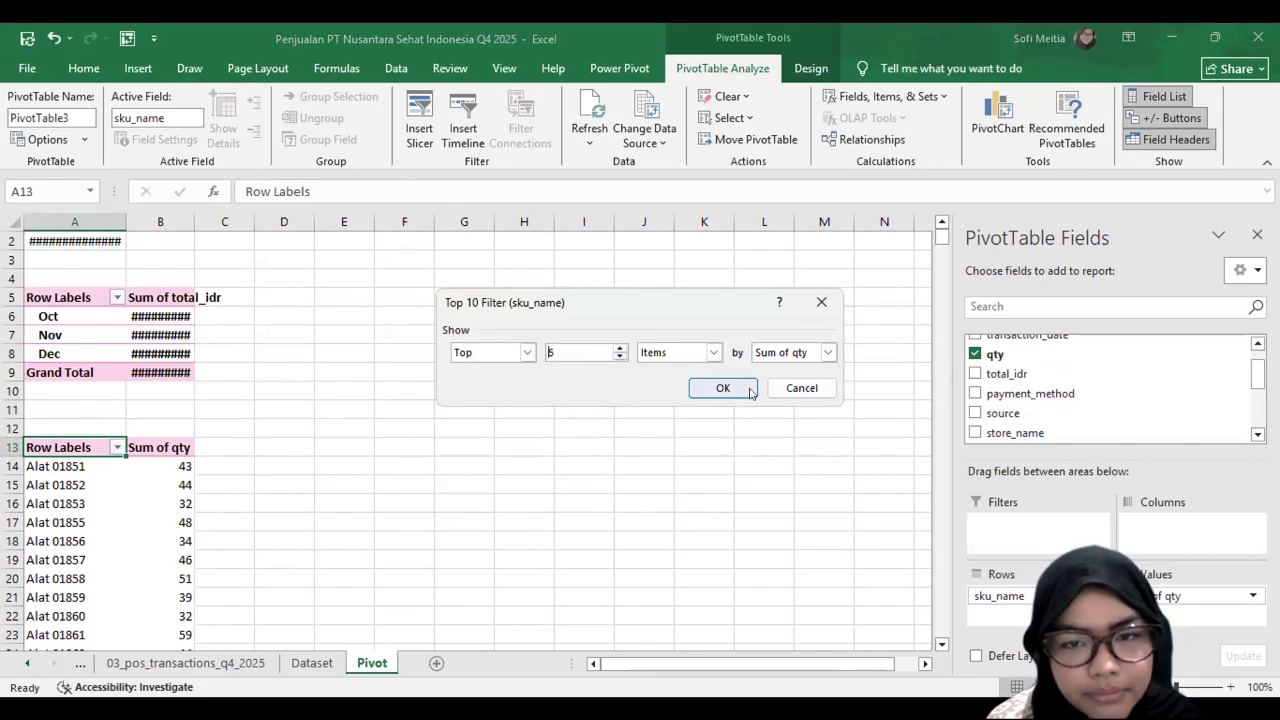
scroll(116, 214, "up", 2)
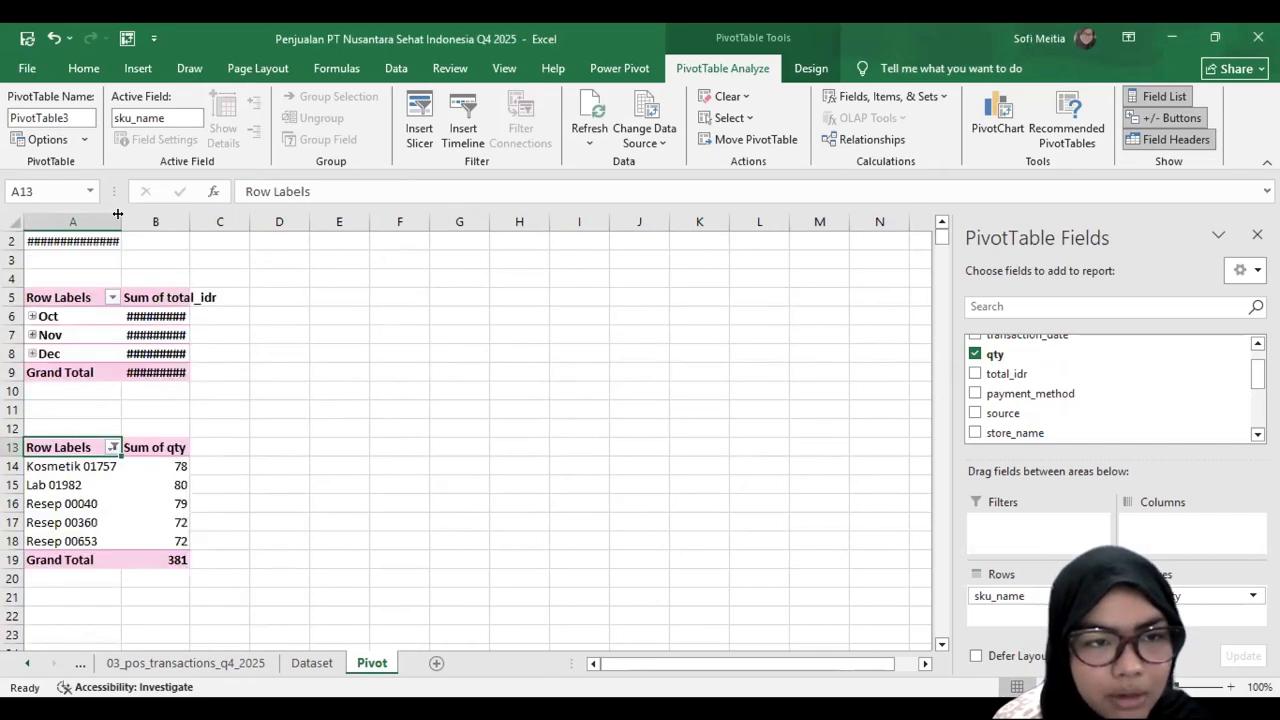
scroll(216, 216, "down", 1)
left_click_drag(216, 216, 238, 216)
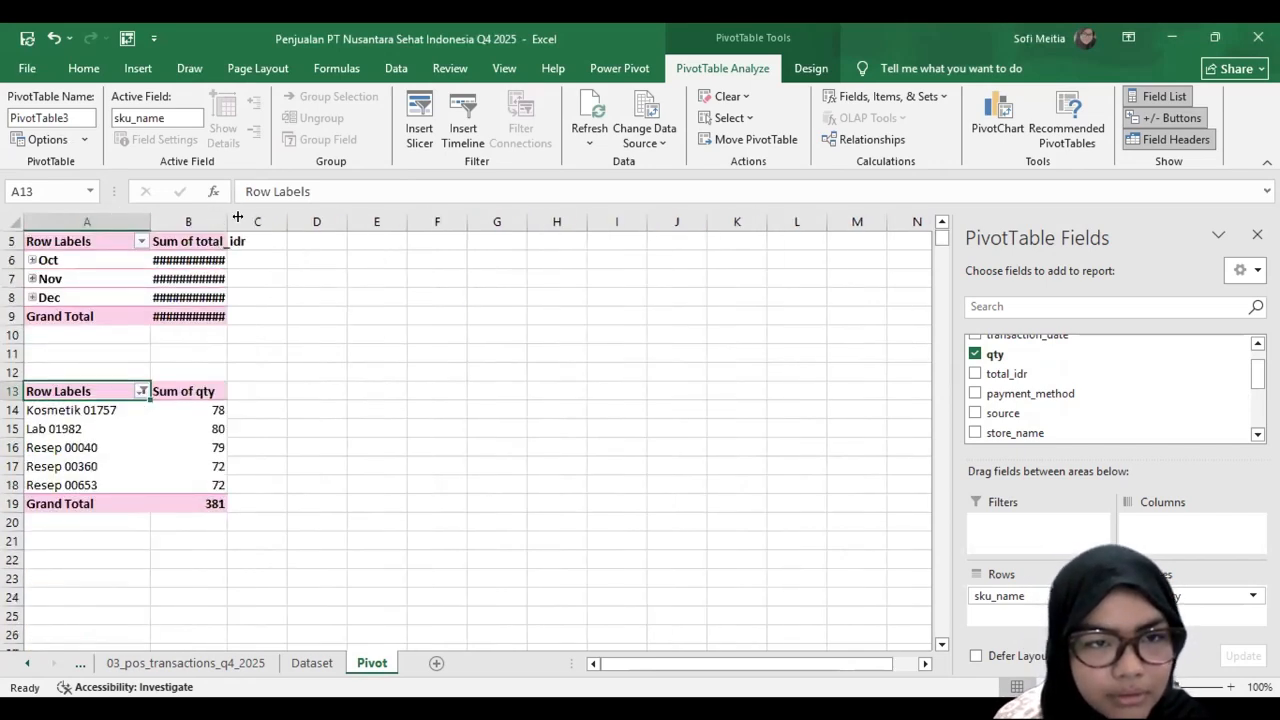
Step: Sort the sku_name PivotTable by Sum of qty from smallest to largest
left_click(200, 404)
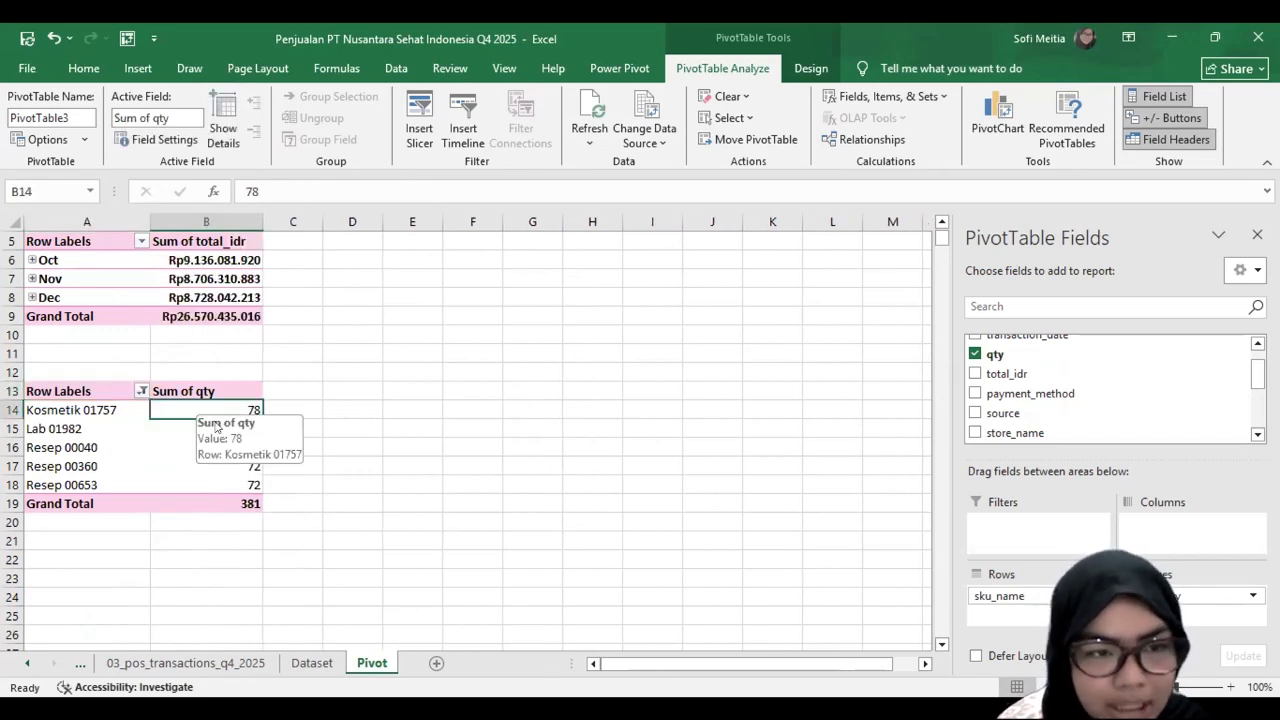
right_click(206, 410)
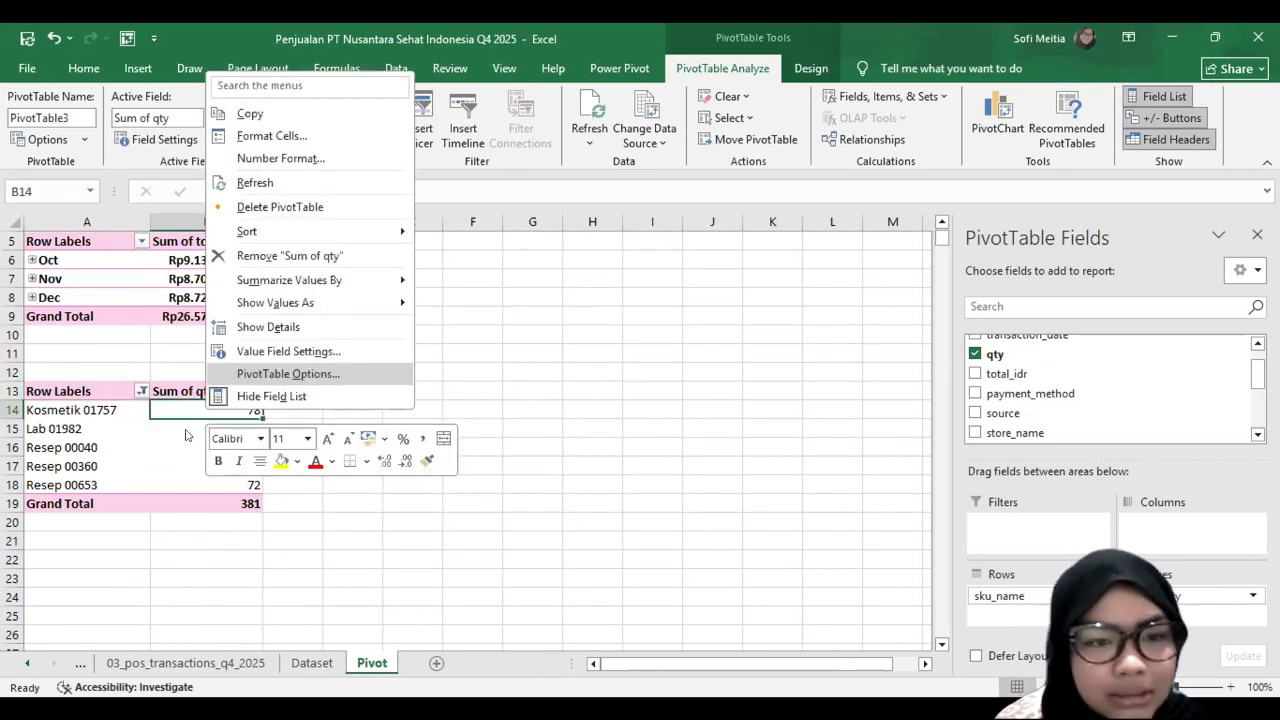
left_click(184, 406)
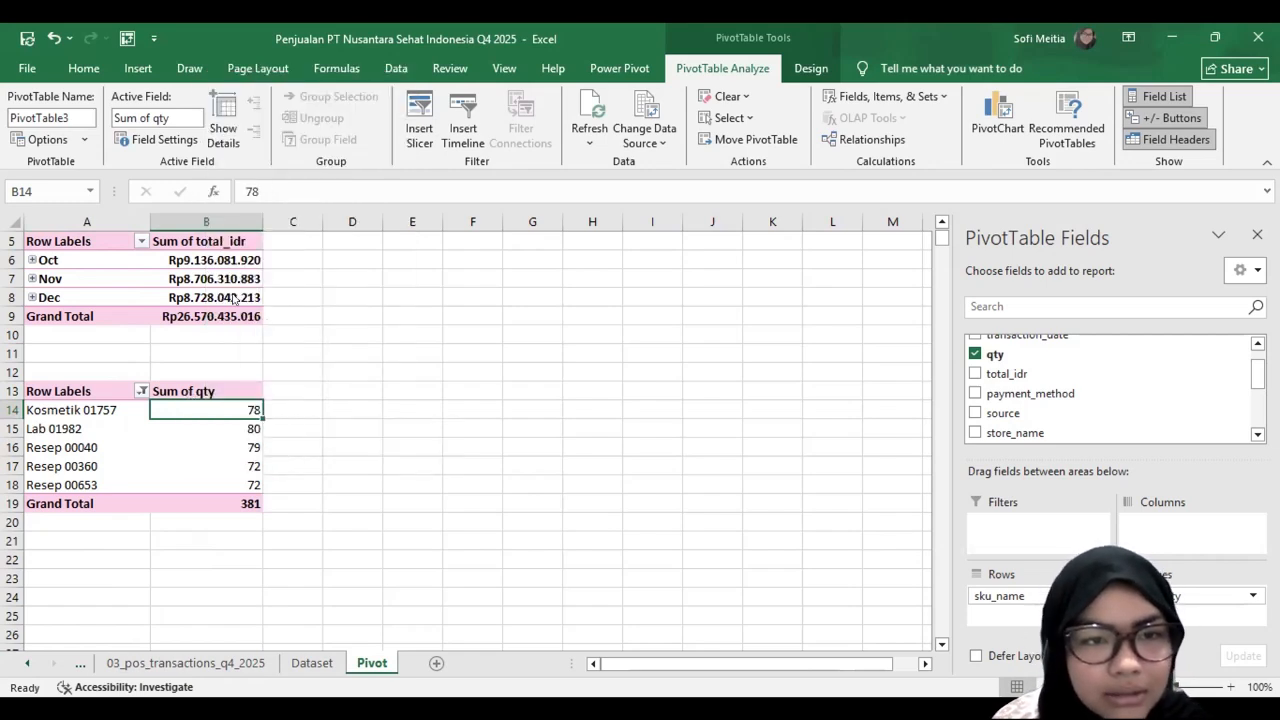
right_click(208, 412)
mouse_move(257, 234)
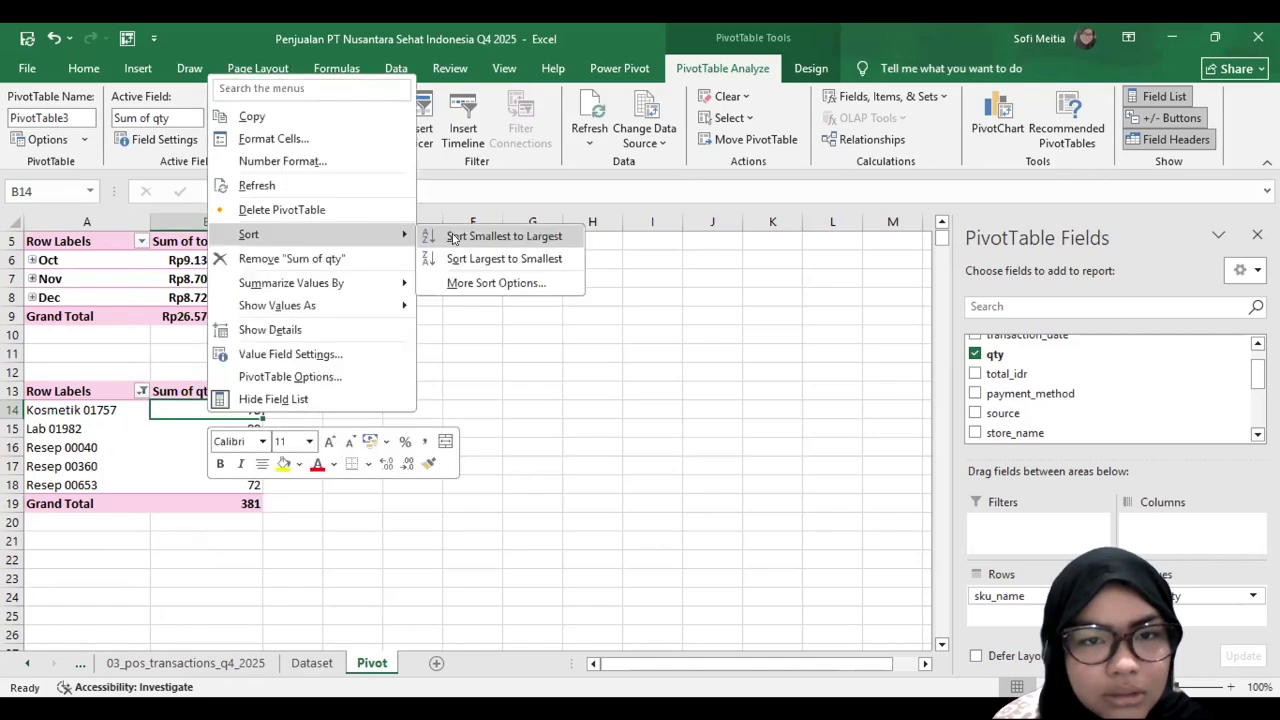
left_click(502, 236)
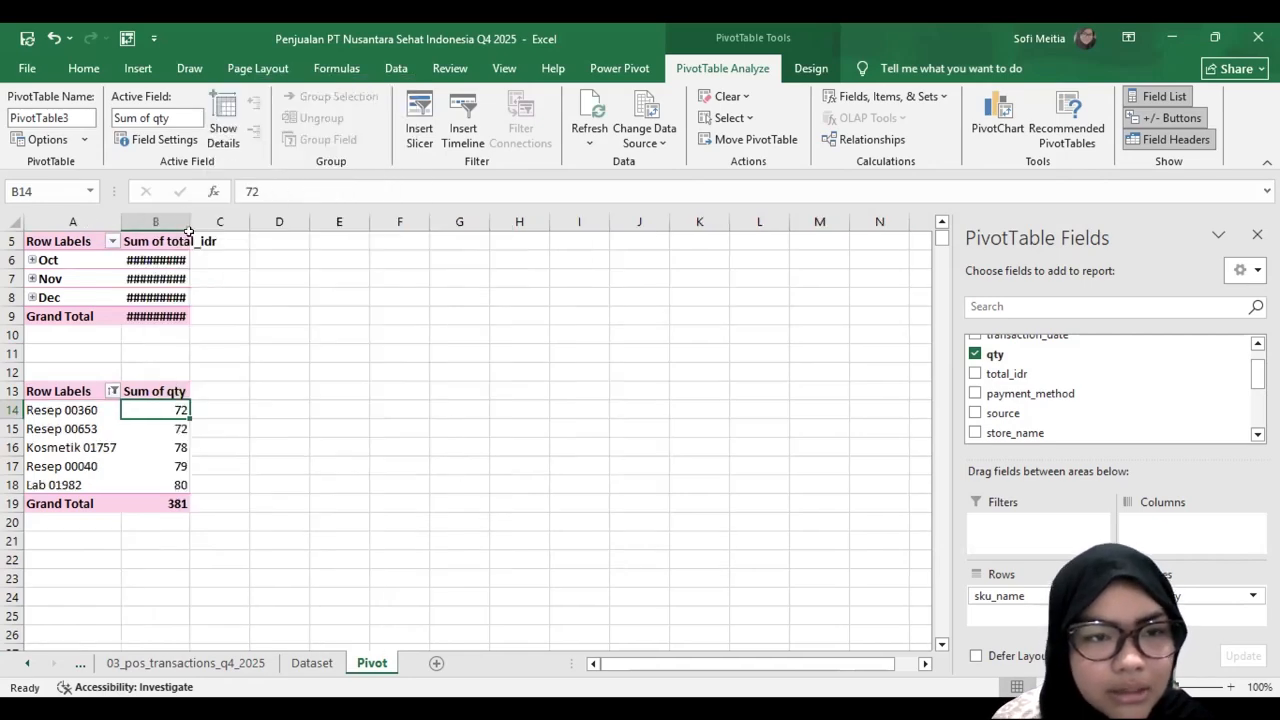
Step: Insert a fourth PivotTable from the dataset table at cell A23 of the Pivot sheet
scroll(67, 485, "down", 2)
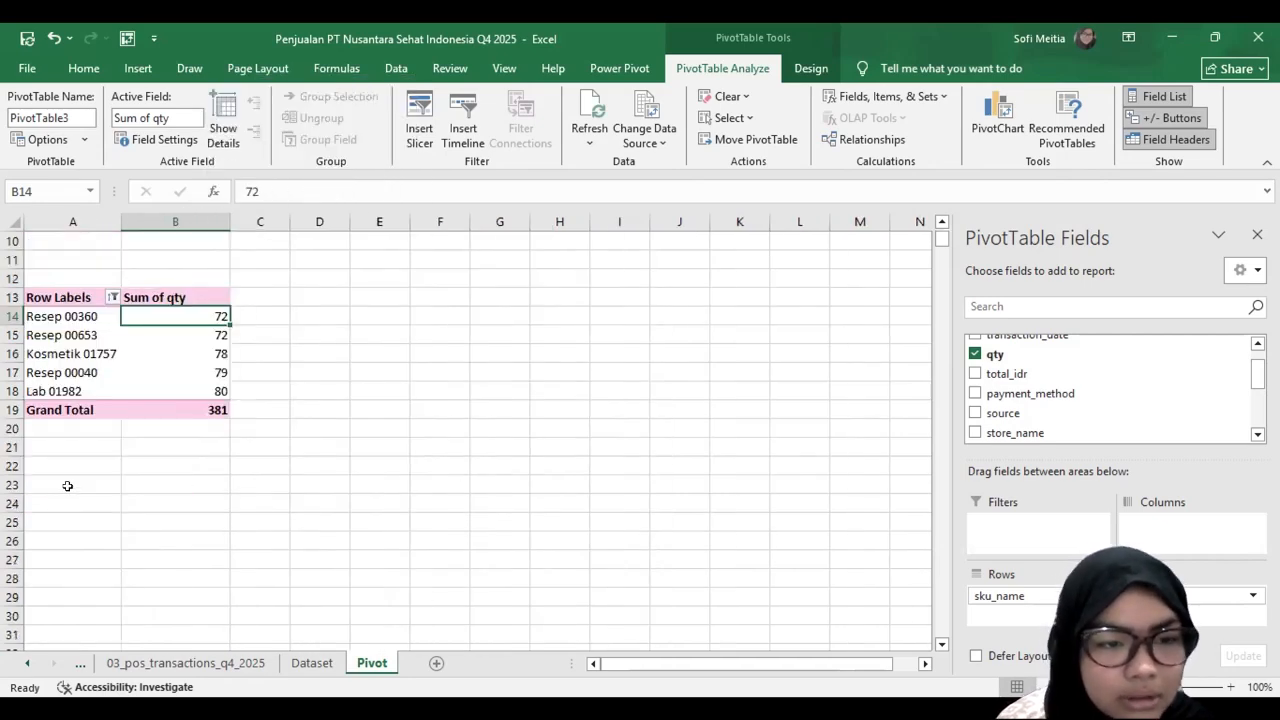
left_click(64, 484)
left_click(138, 68)
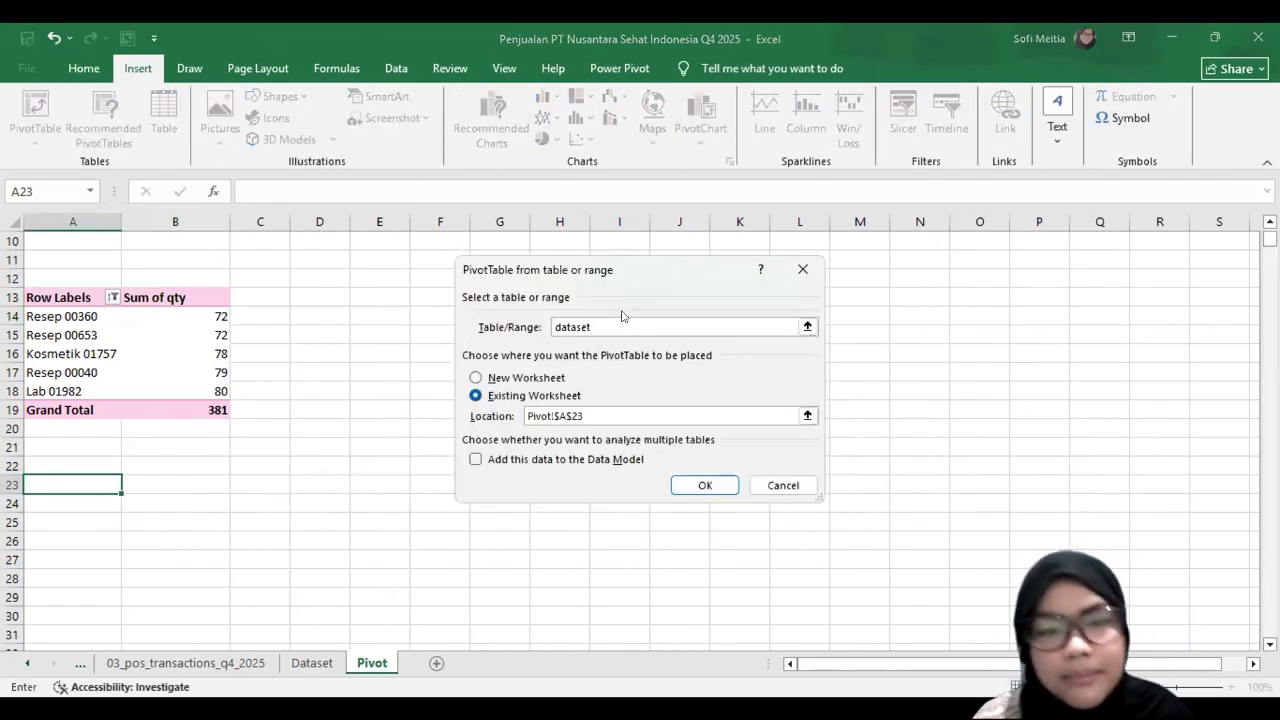
key("Return")
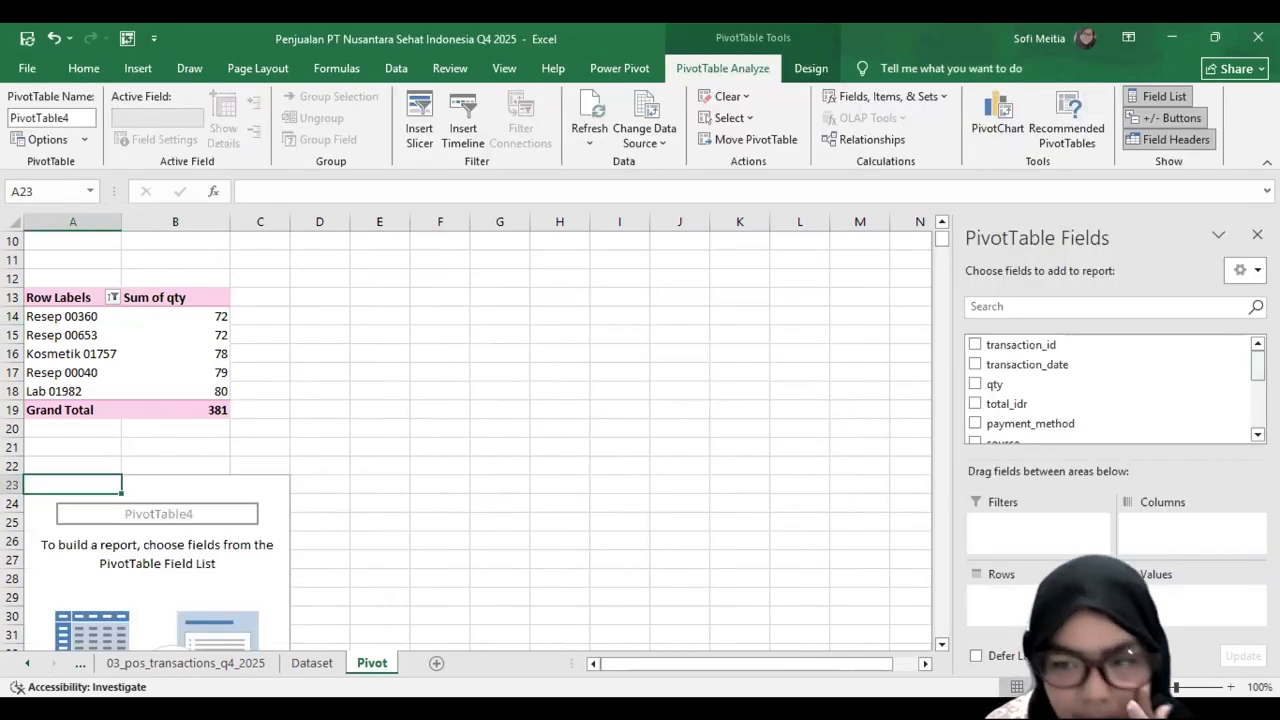
Step: Build the PivotTable at A23 with store_name as rows and the sum of total_idr as values
scroll(1025, 391, "down", 1)
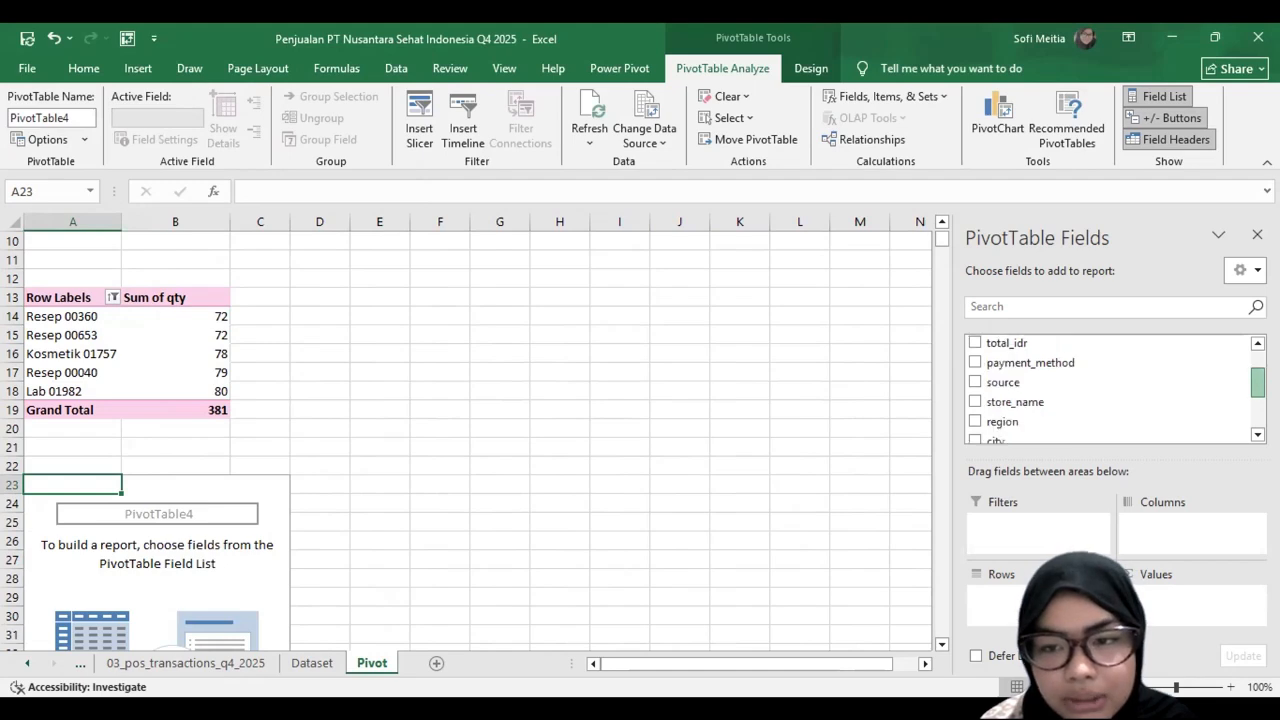
left_click_drag(1025, 391, 1011, 596)
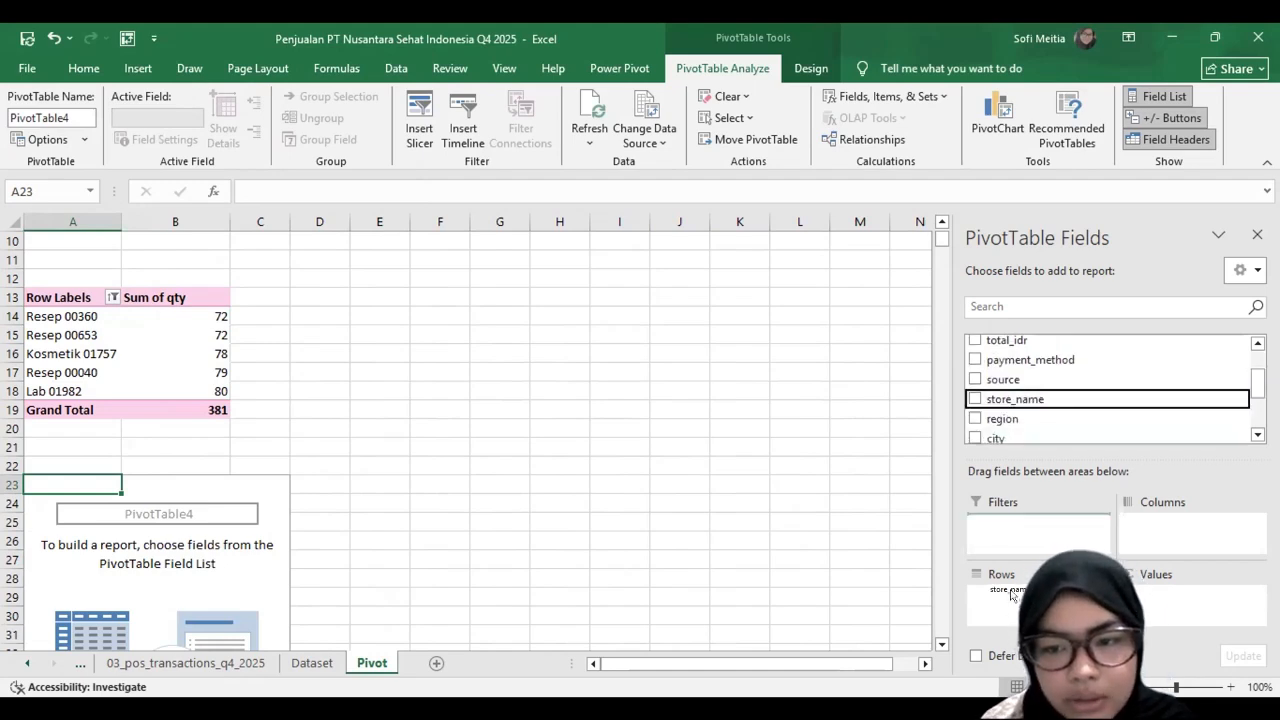
left_click_drag(1044, 338, 1175, 610)
scroll(129, 286, "down", 2)
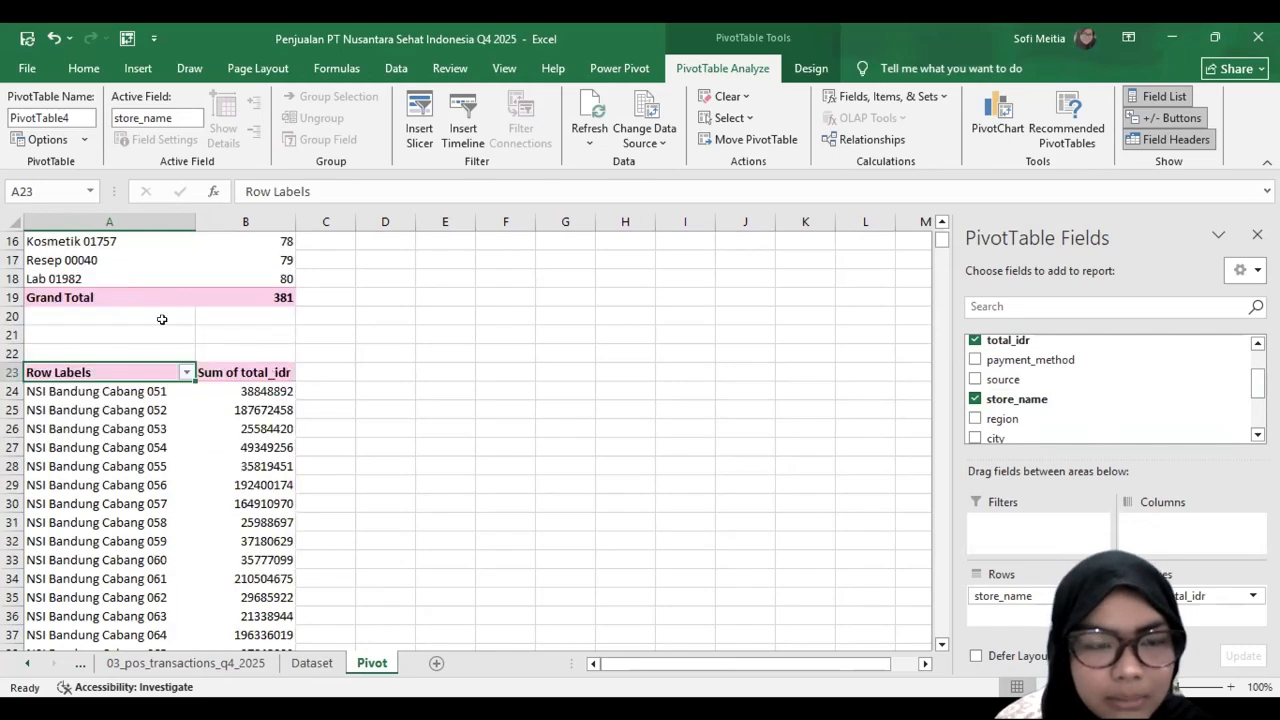
scroll(162, 318, "down", 1)
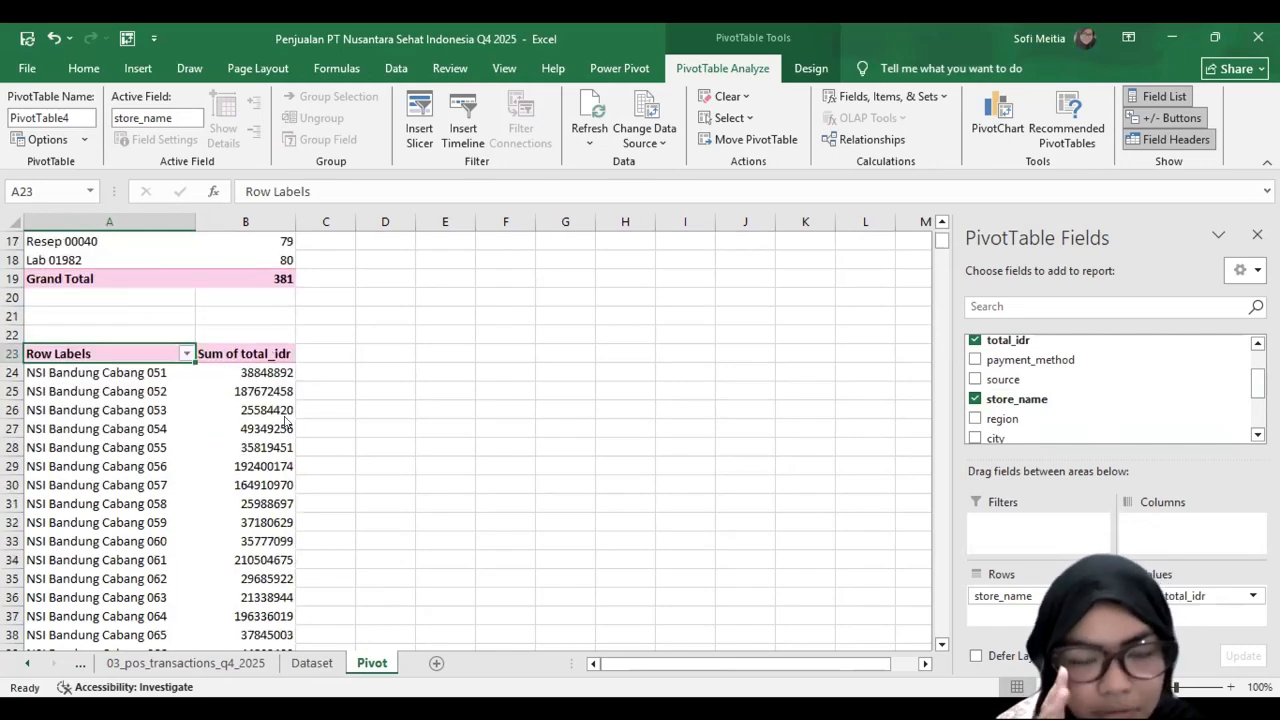
Step: Filter the store_name PivotTable to the top 5 items by Sum of total_idr and sort it from smallest to largest
mouse_move(287, 430)
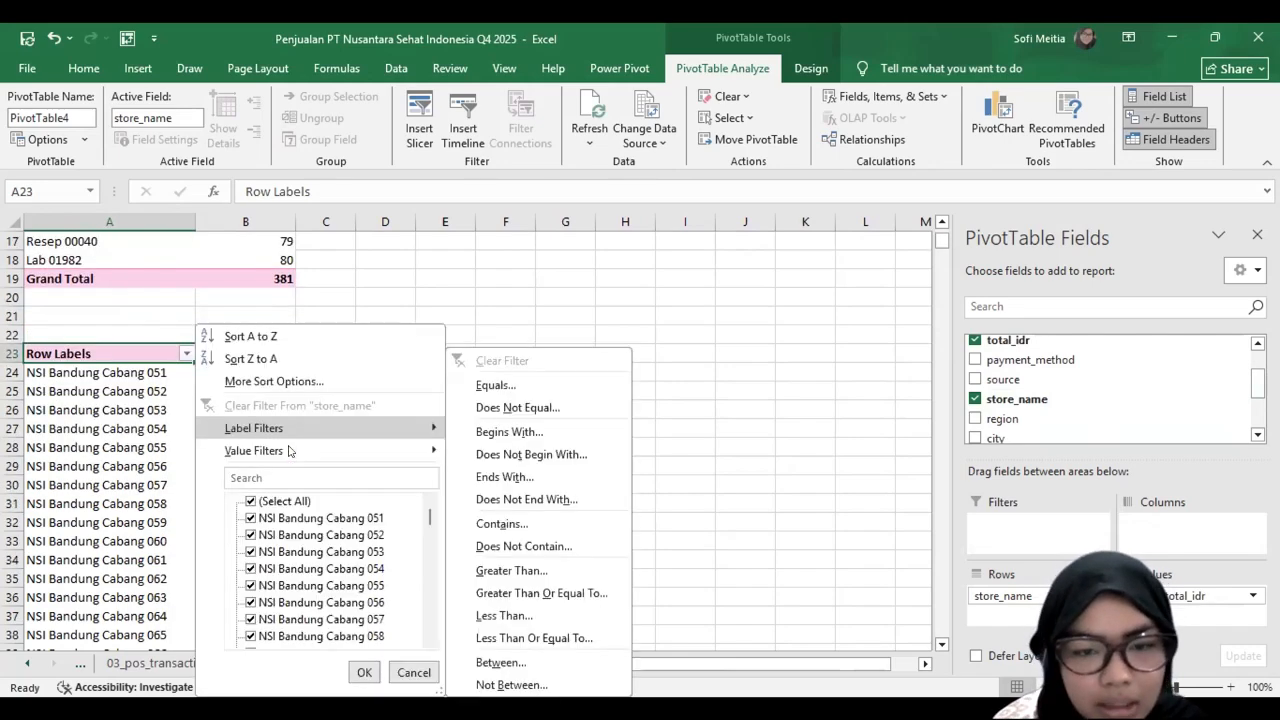
left_click(525, 664)
left_click(609, 357)
left_click(609, 357)
left_click(609, 357)
left_click(609, 357)
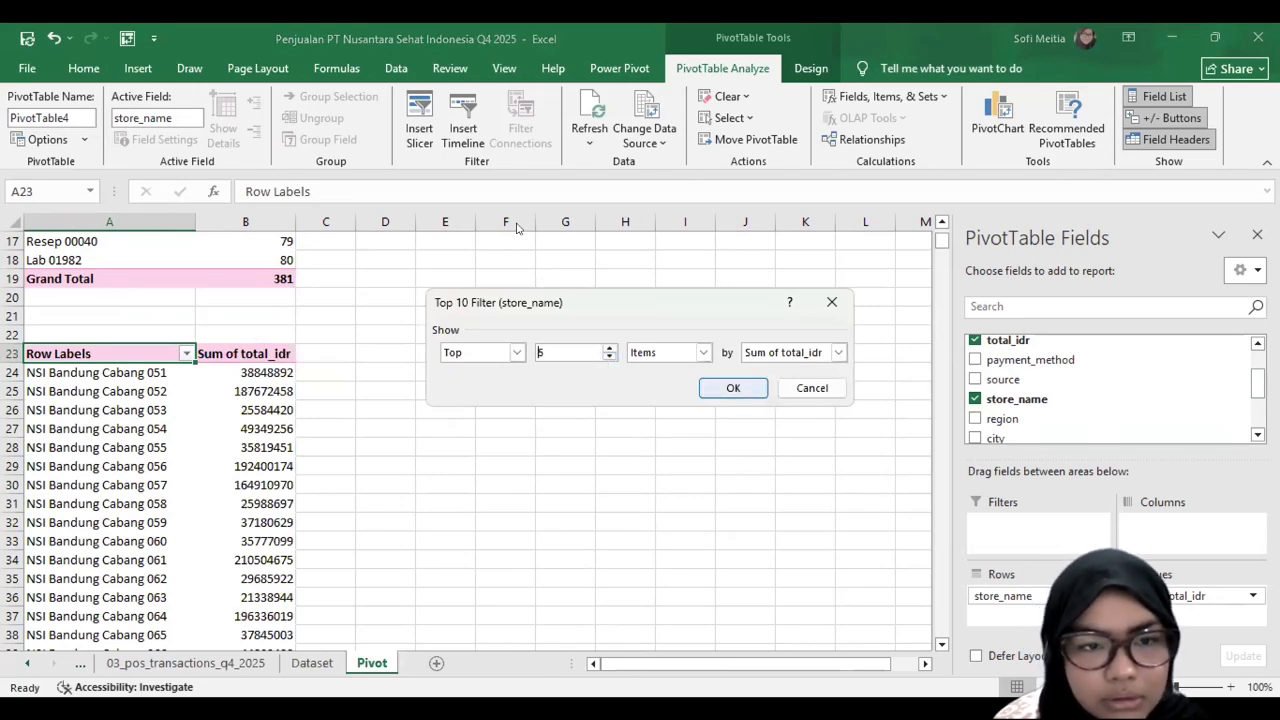
key("Return")
Step: Format the store sales values and grand total in B24:B29 as Rp currency with 0 decimal places
left_click_drag(237, 372, 249, 458)
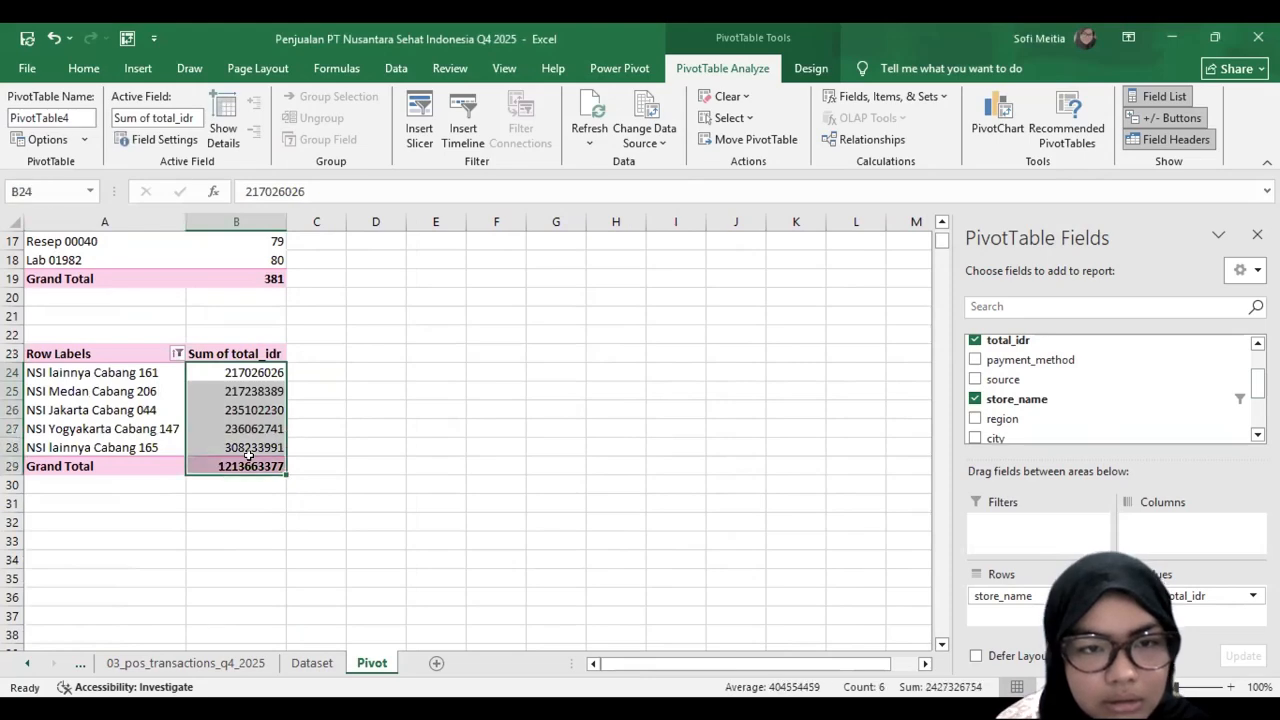
right_click(253, 462)
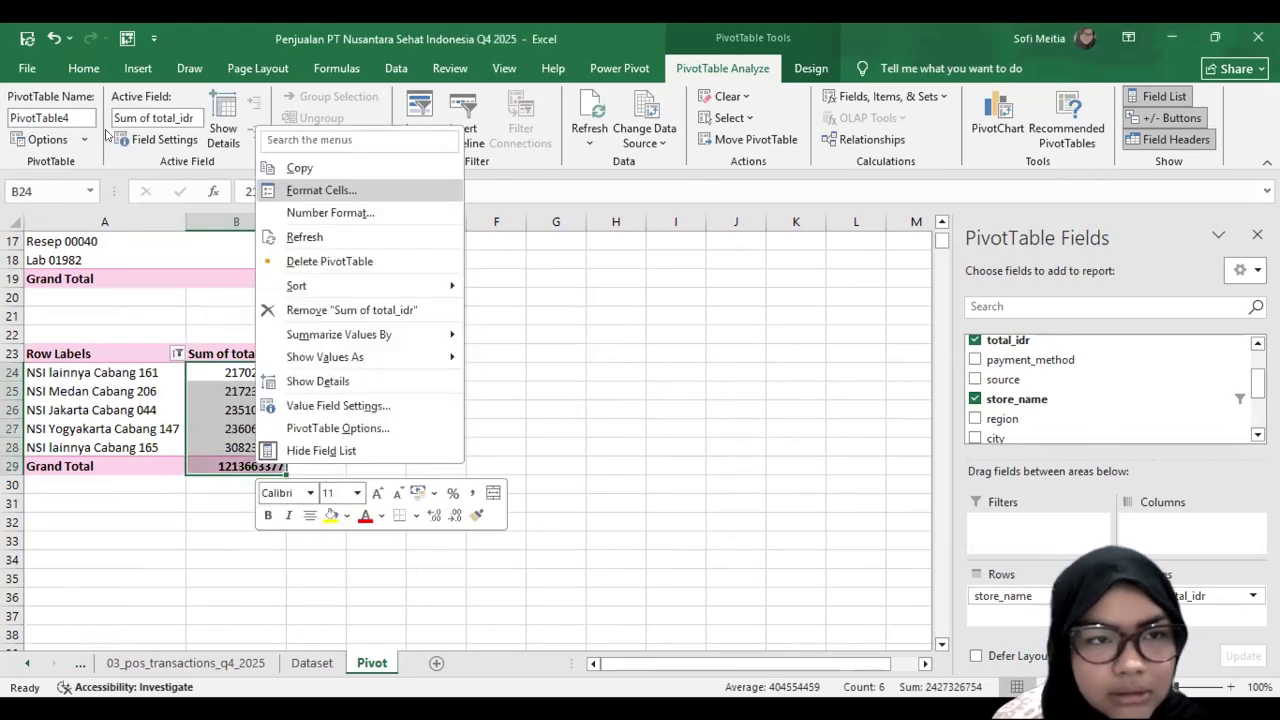
left_click(281, 192)
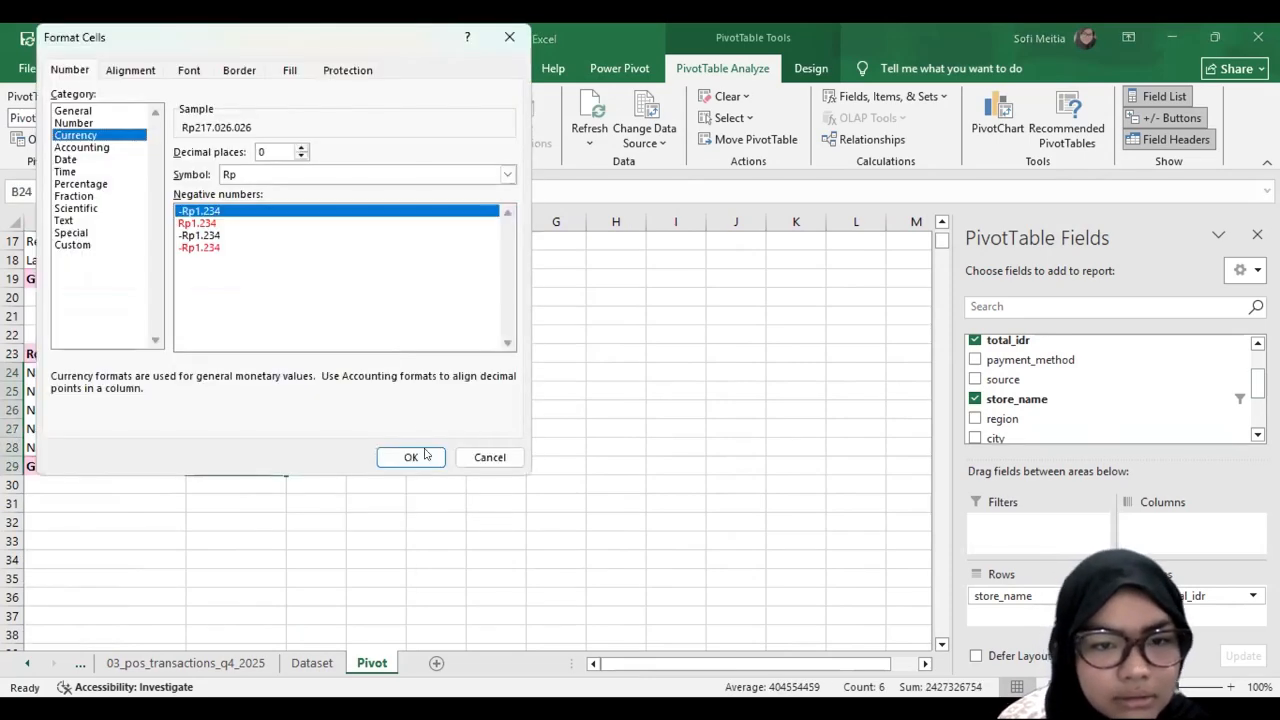
key("Return")
Step: Insert a fifth PivotTable from the dataset table at cell A33 of the Pivot sheet
left_click(50, 543)
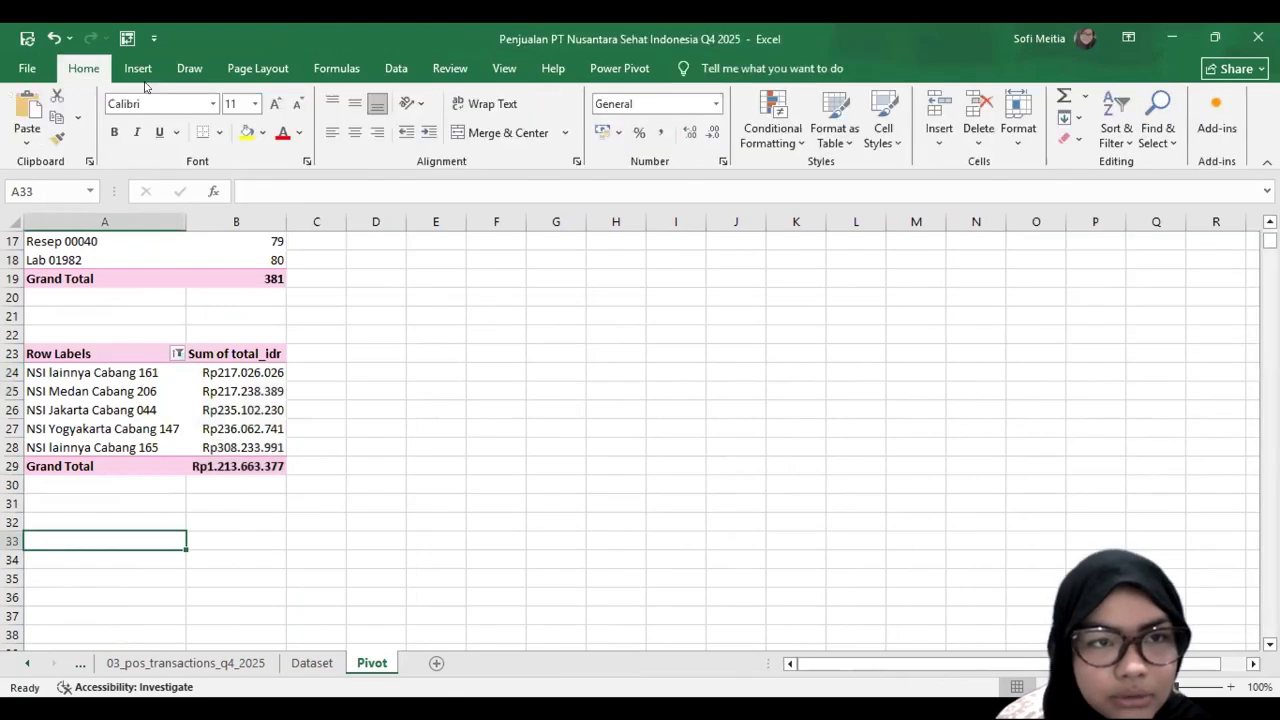
left_click(138, 68)
left_click(35, 105)
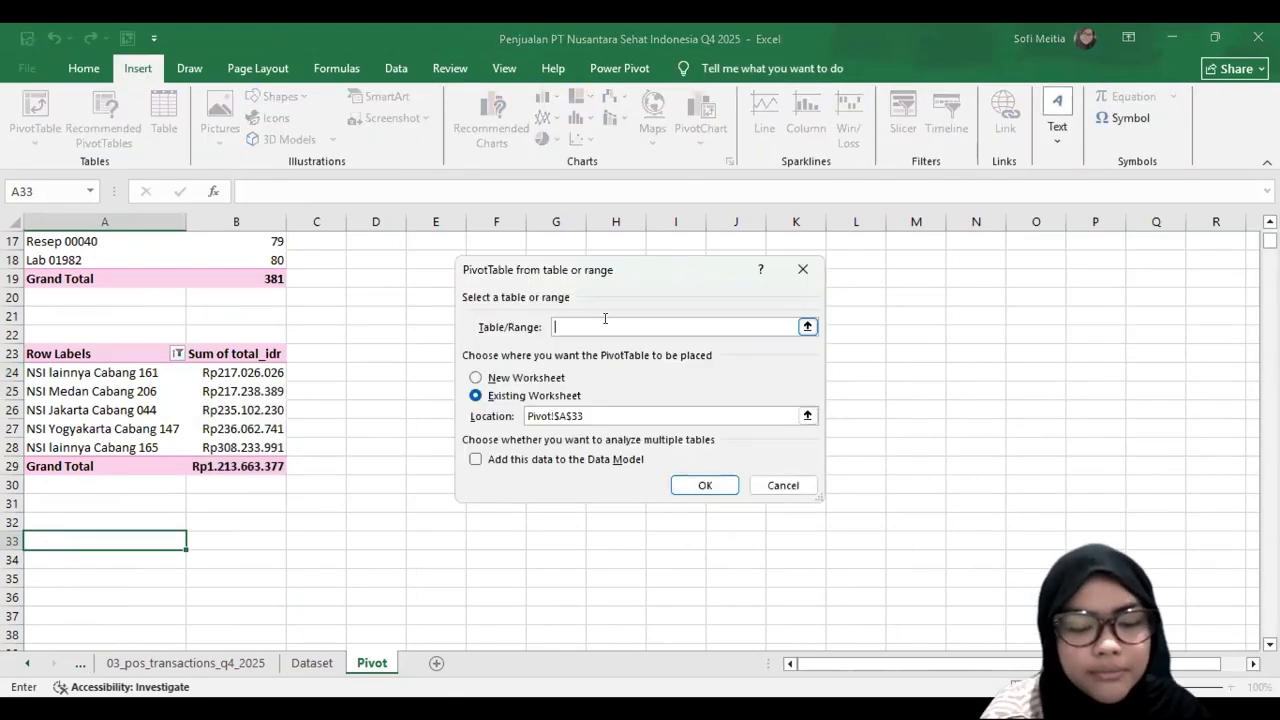
type("dataset")
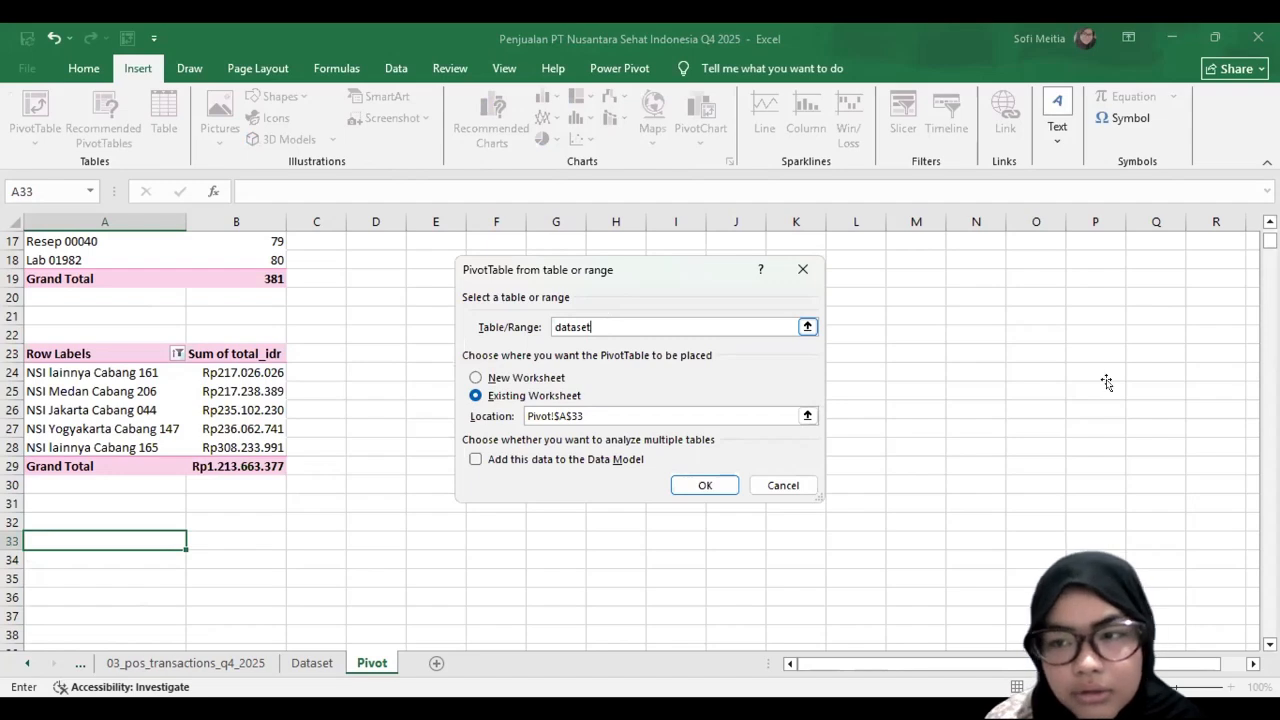
key("Return")
Step: Build the PivotTable at A33 with payment_method as rows and the count of transaction_id as values
scroll(1110, 400, "down", 1)
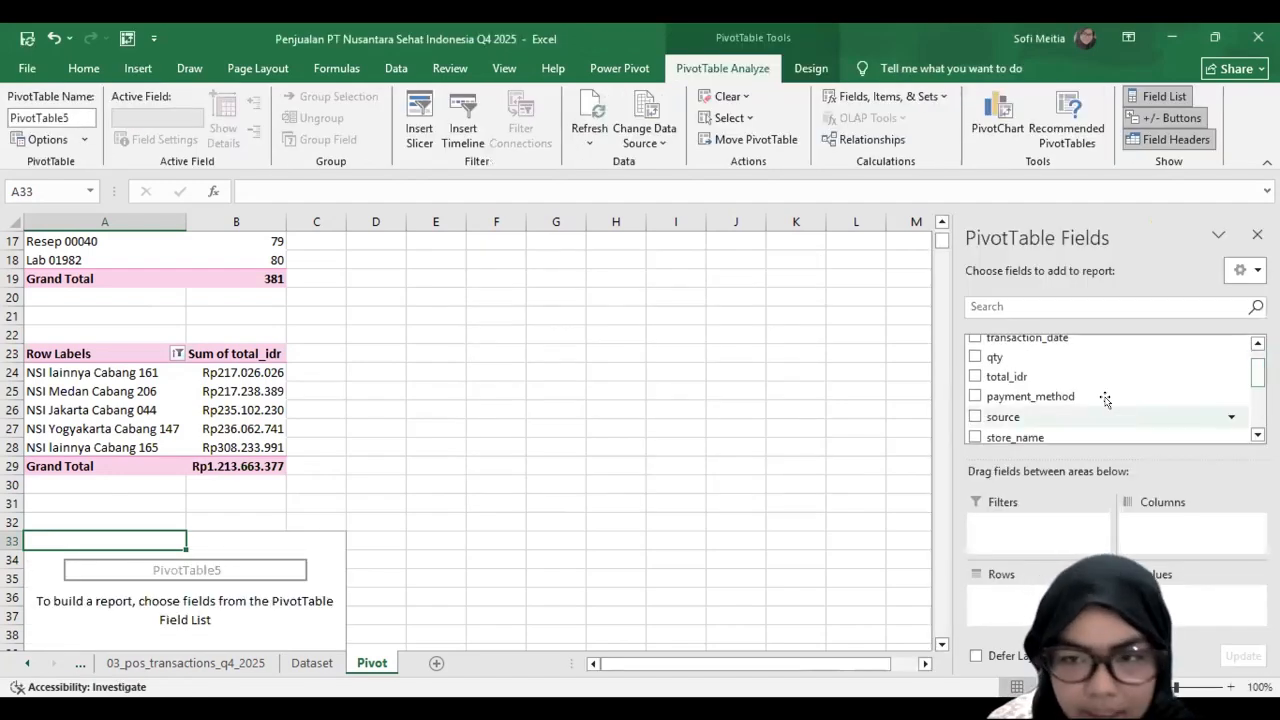
left_click_drag(1088, 397, 1021, 597)
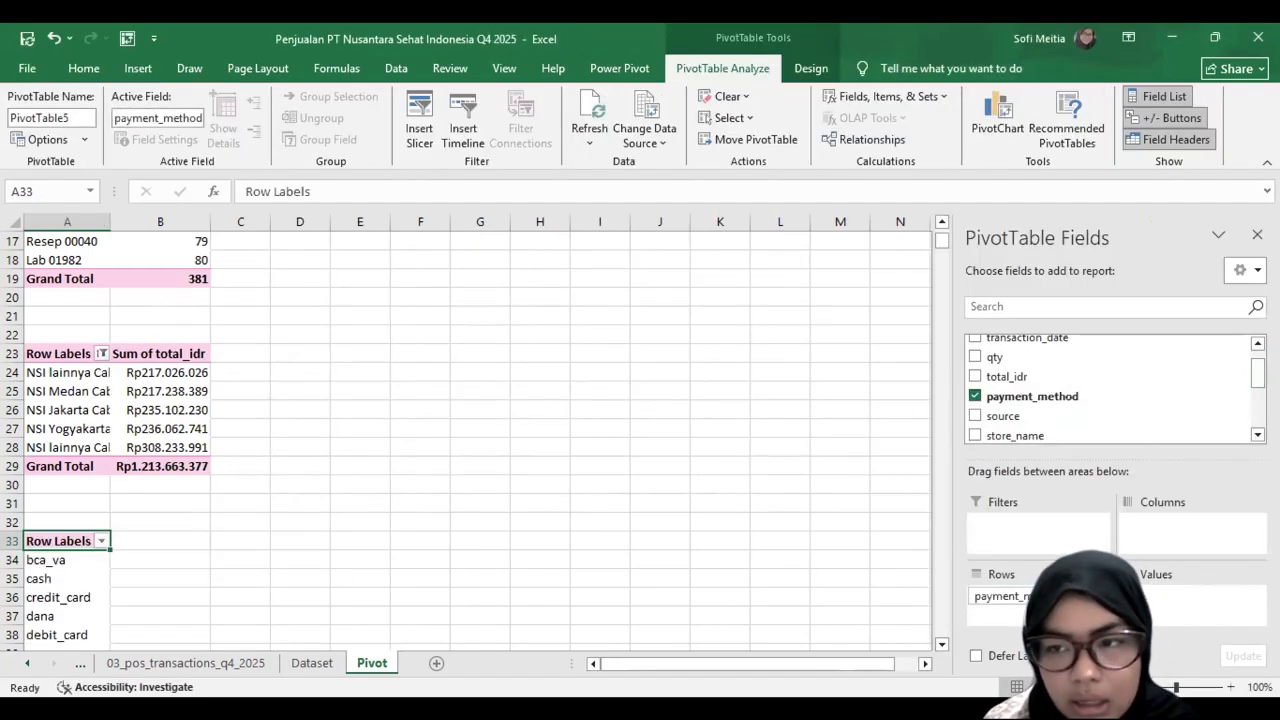
scroll(1090, 380, "up", 1)
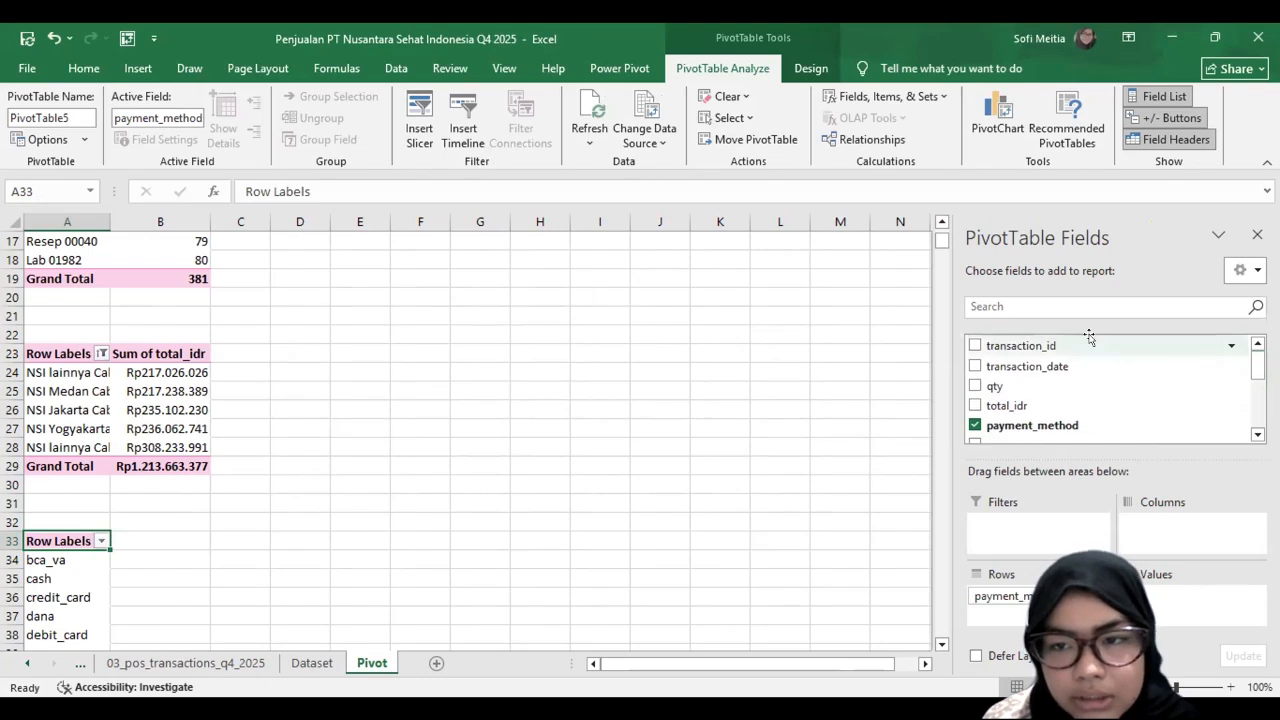
left_click_drag(1183, 597, 1183, 597)
Step: Filter the payment_method PivotTable to the top 5 items by Count of transaction_id and sort it from smallest to largest
scroll(474, 571, "down", 1)
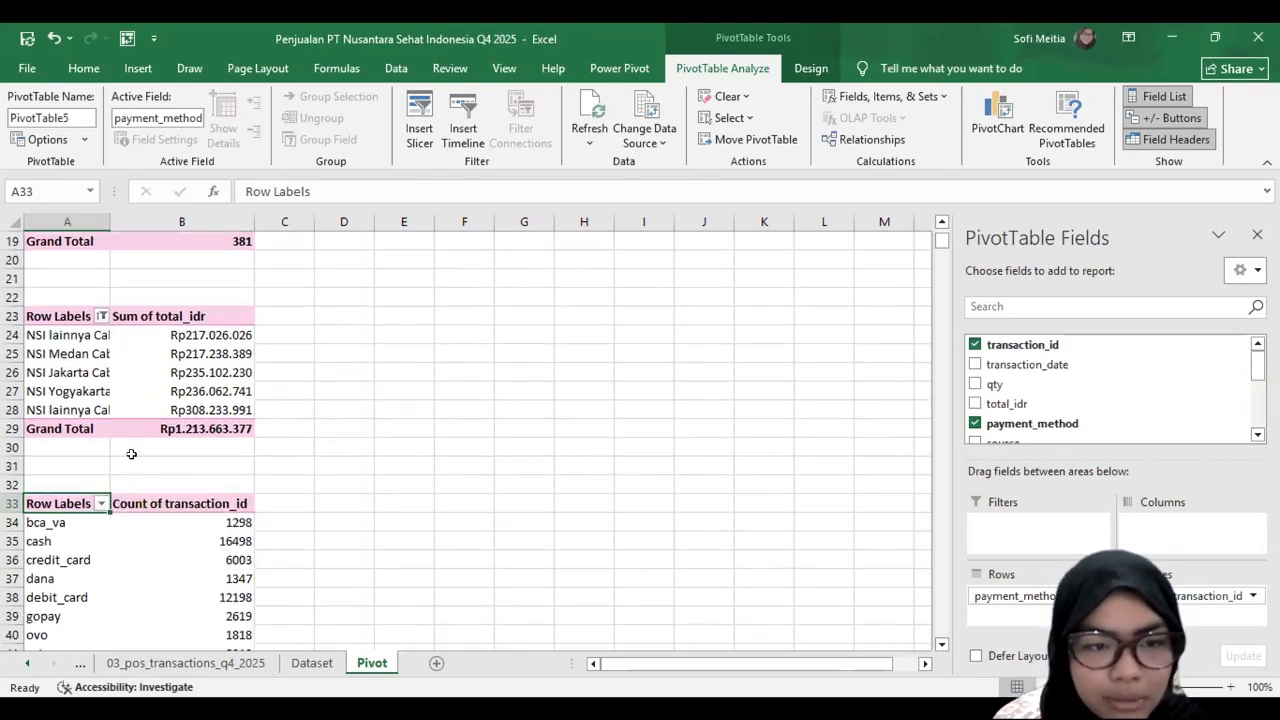
scroll(82, 478, "down", 1)
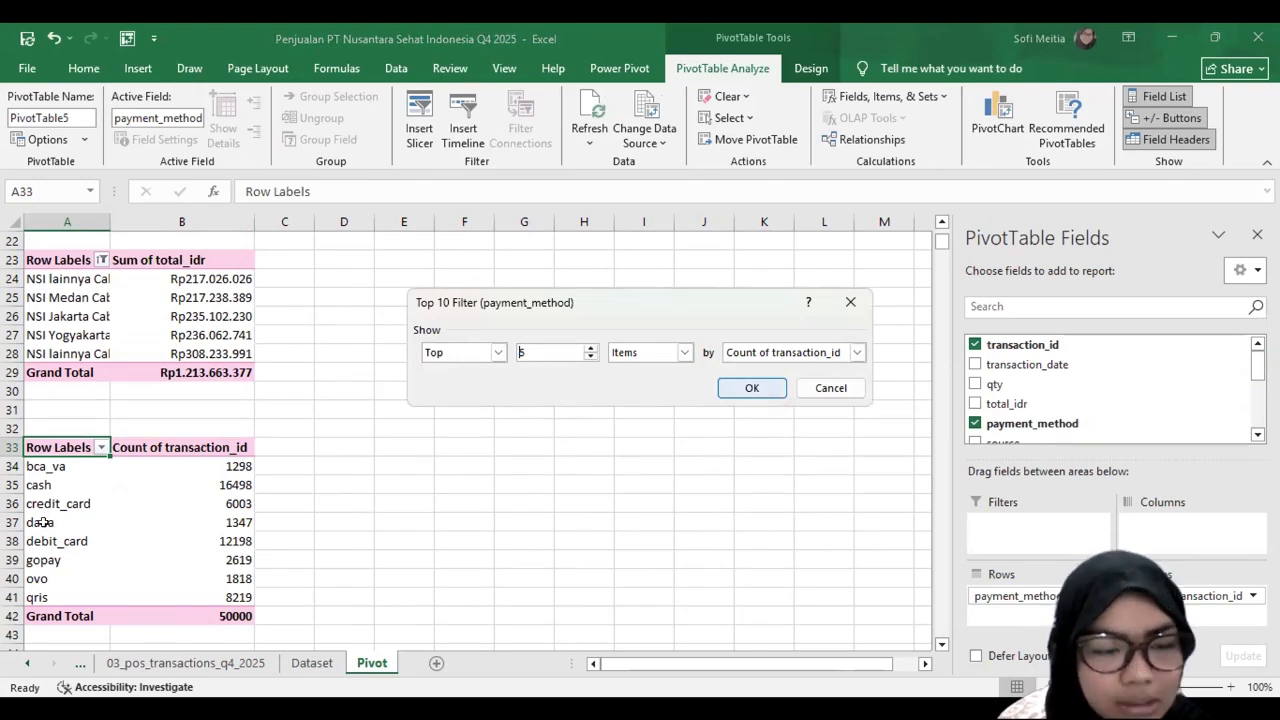
key("Return")
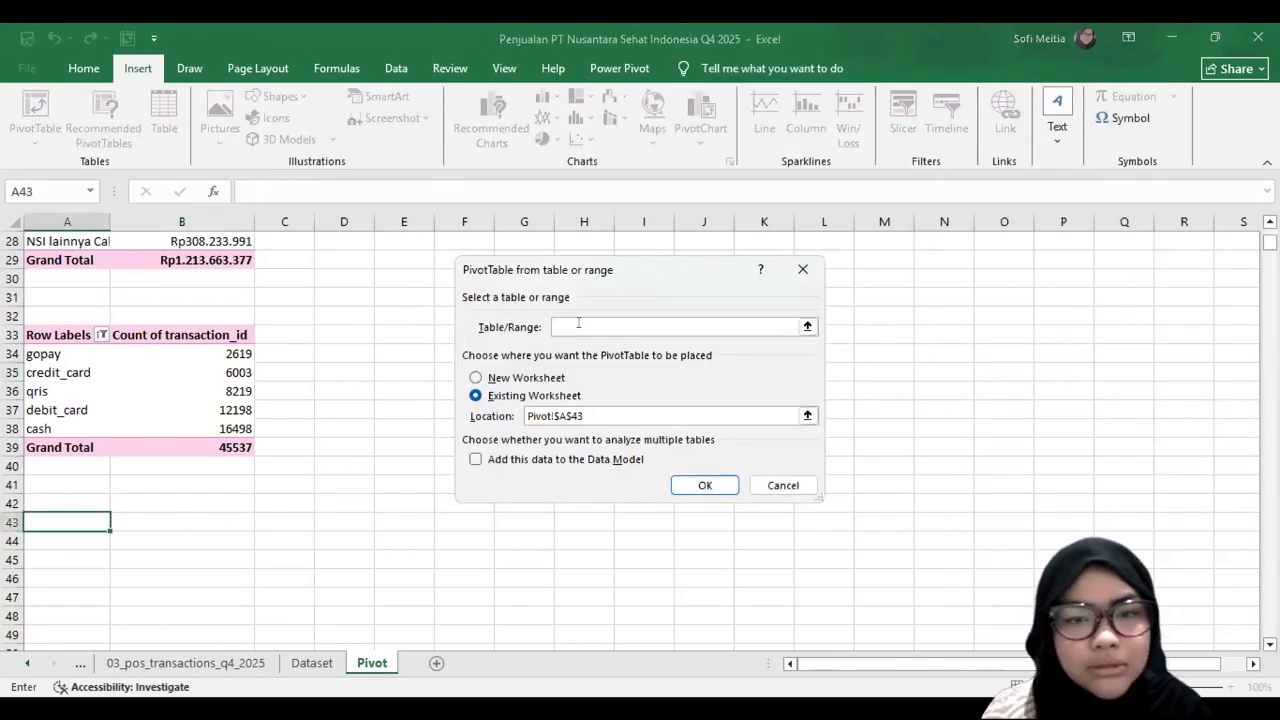
Step: Insert a sixth PivotTable from the dataset table at cell A43 of the Pivot sheet
left_click(578, 323)
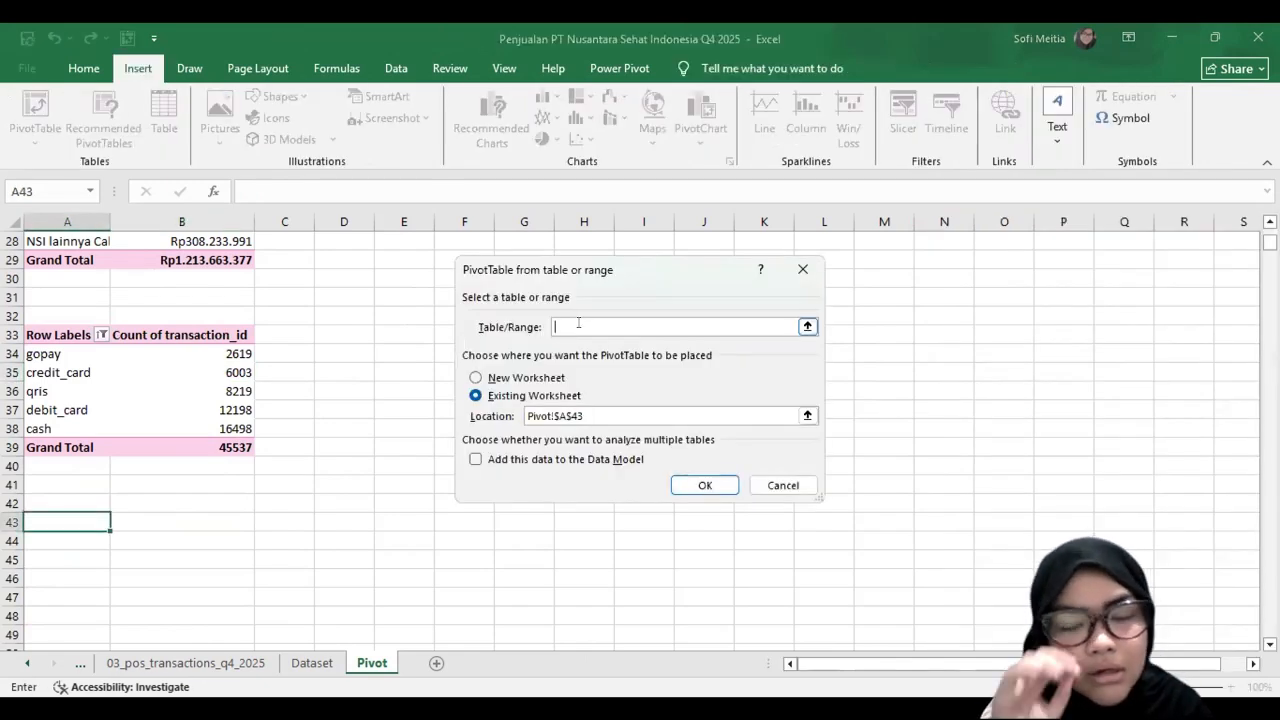
type("s")
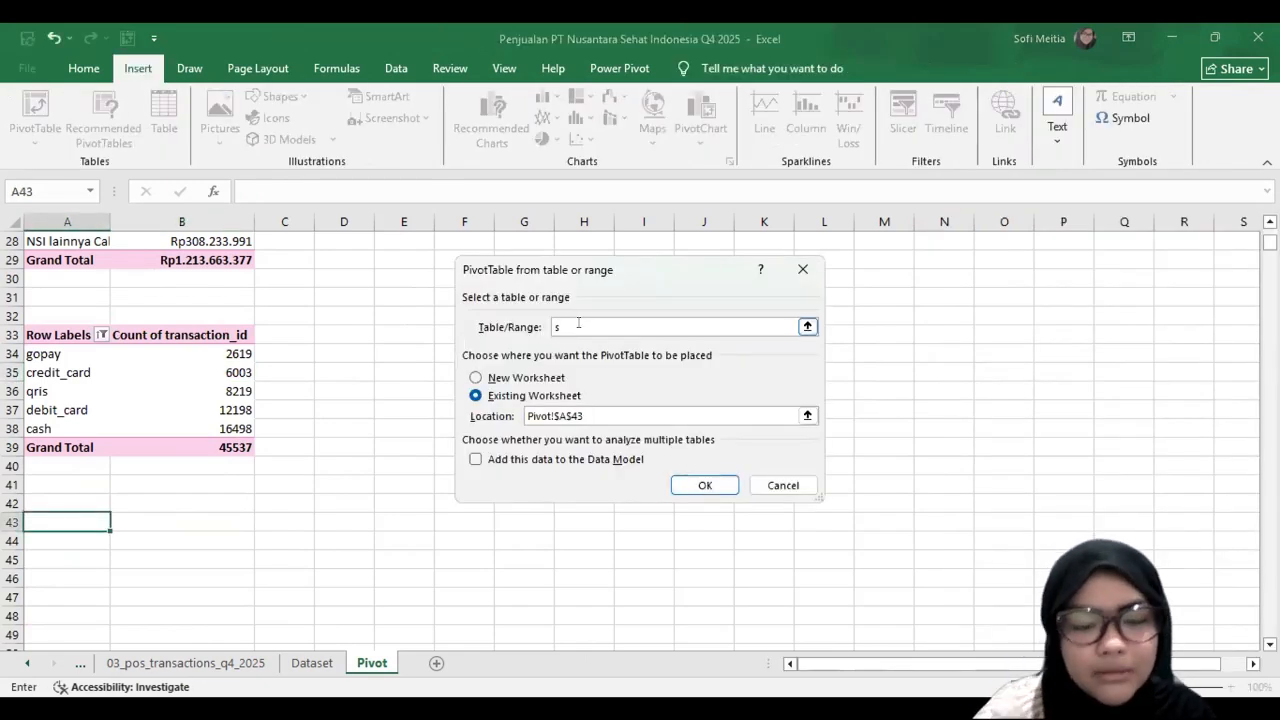
type("dataset")
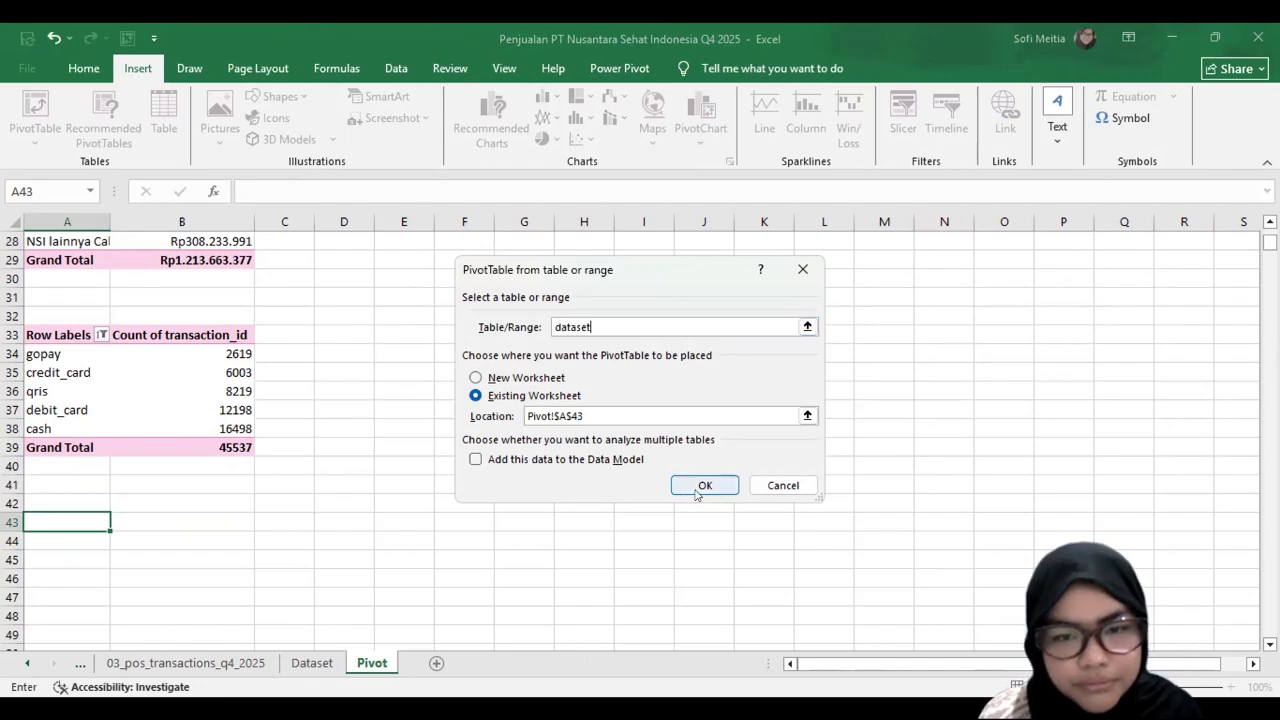
left_click(697, 492)
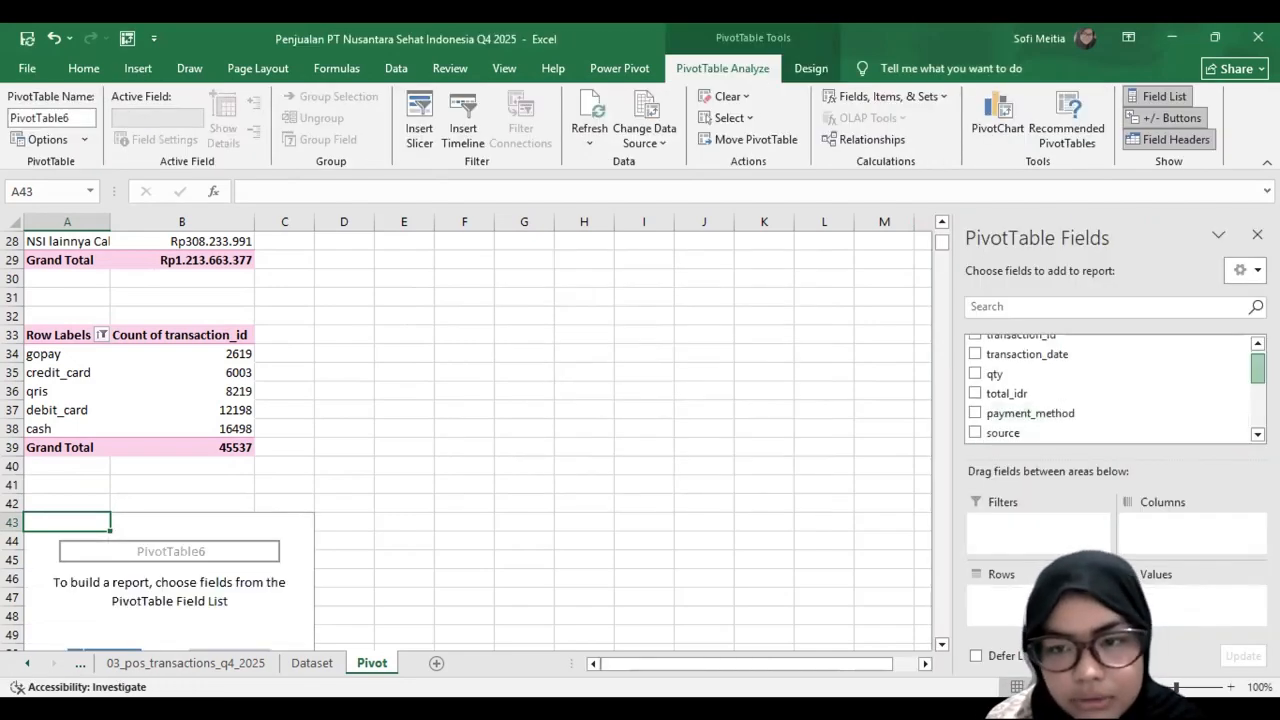
scroll(1043, 362, "down", 2)
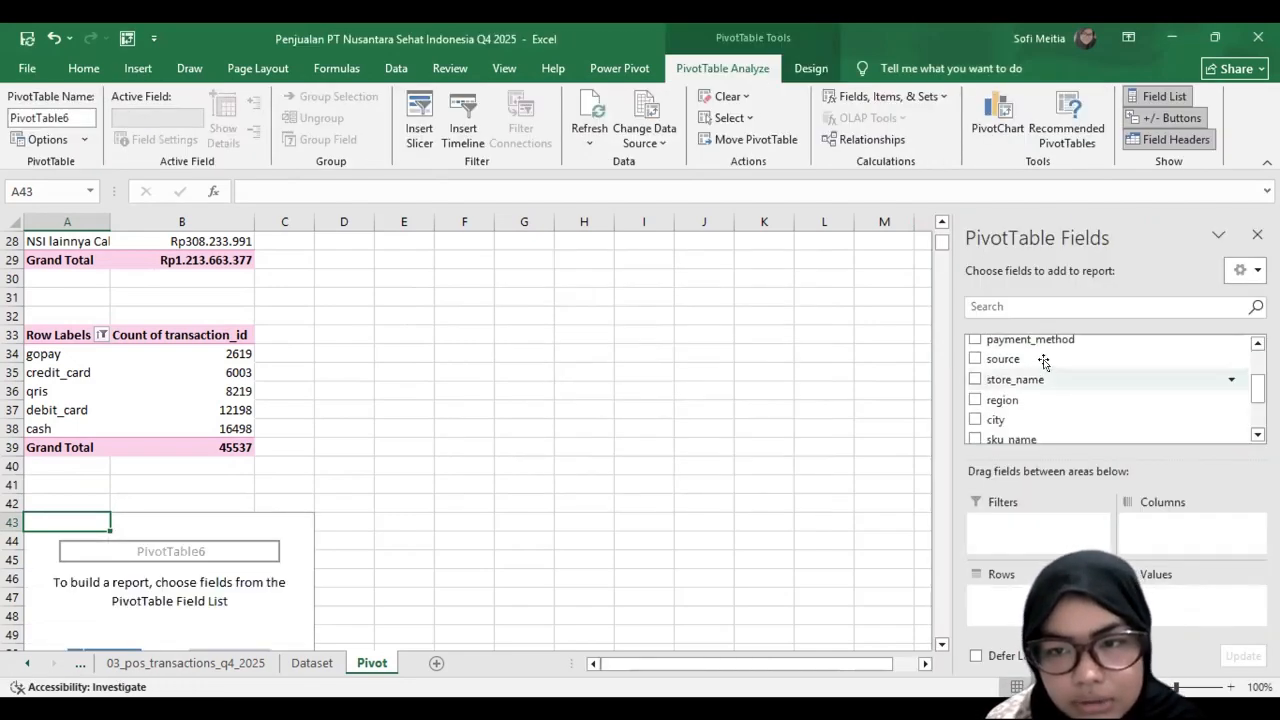
Step: Build the PivotTable at A43 with source as rows and the count of transaction_id as values
left_click(1043, 360)
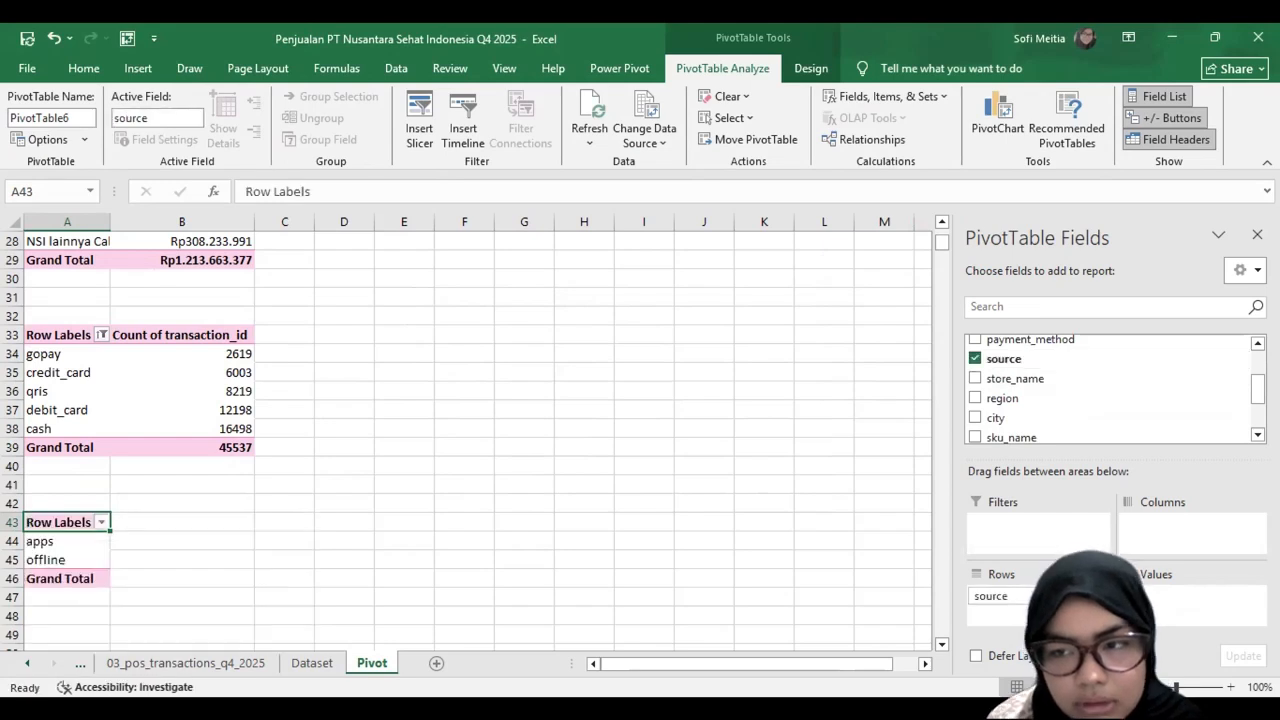
scroll(1050, 350, "up", 2)
left_click_drag(1034, 343, 1153, 612)
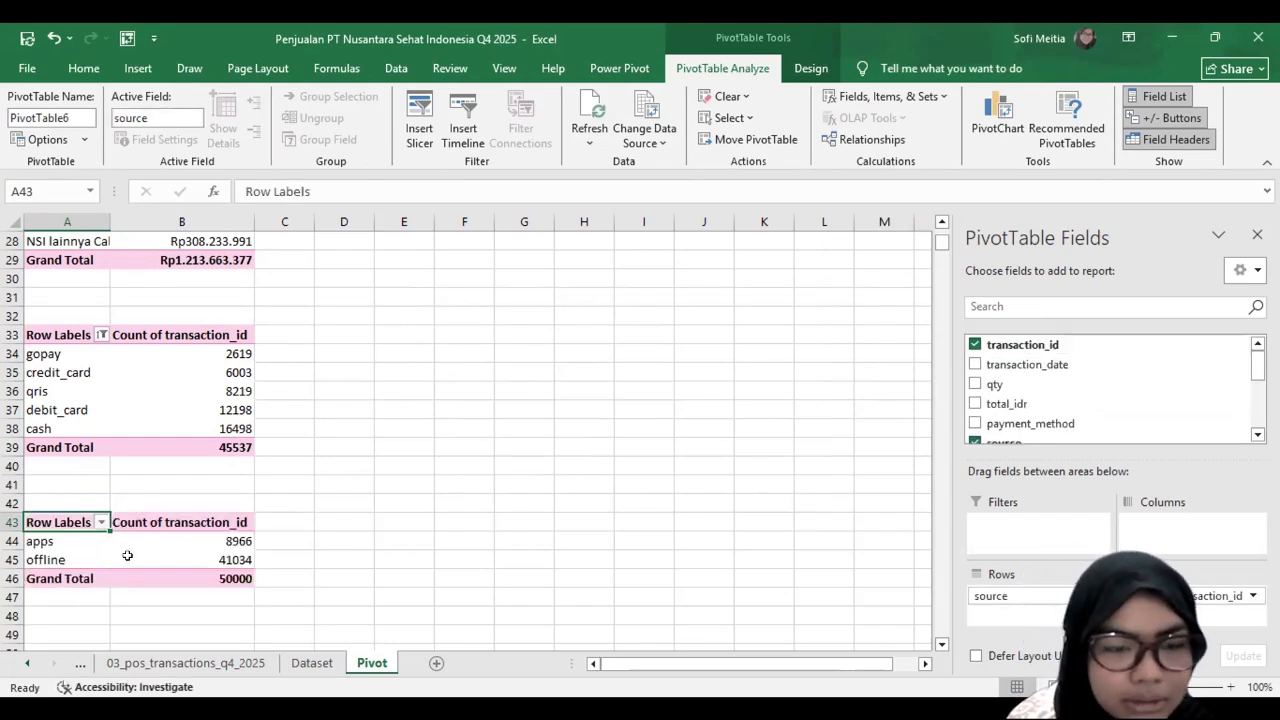
Step: Widen column A of the Pivot sheet so the total in A2 fits in the cell
scroll(101, 466, "up", 1)
scroll(101, 466, "up", 4)
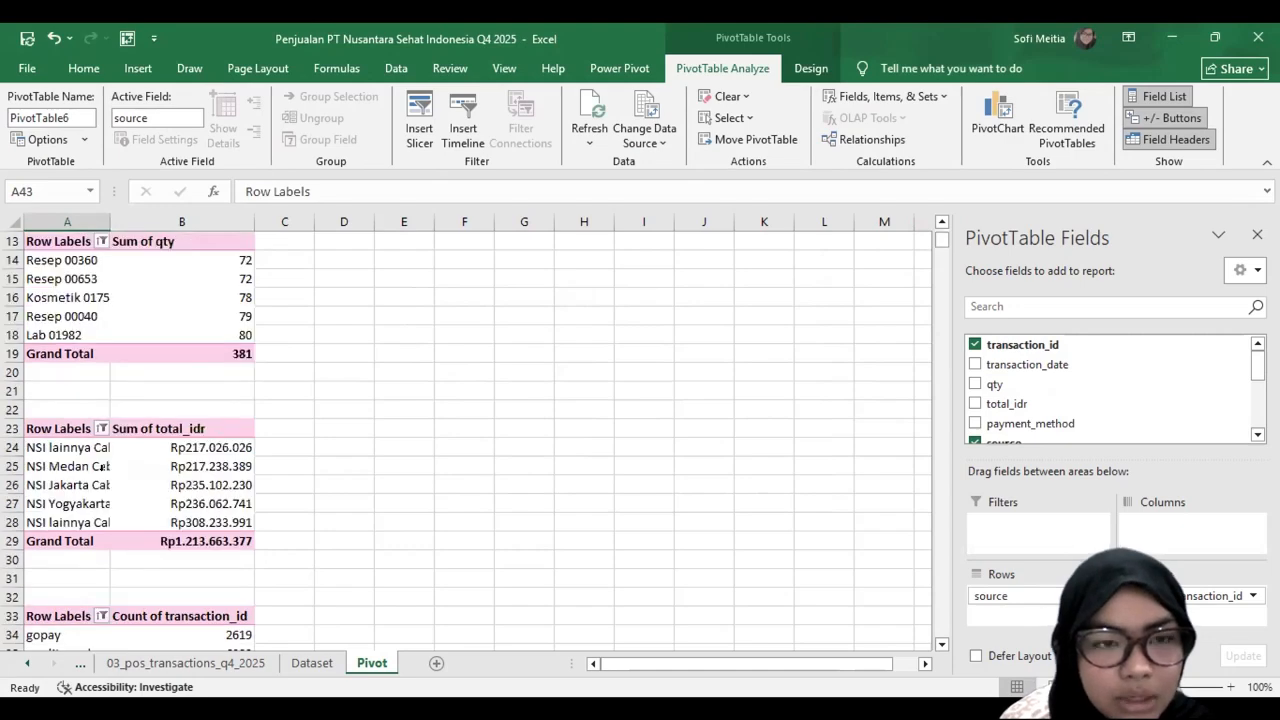
scroll(101, 466, "up", 4)
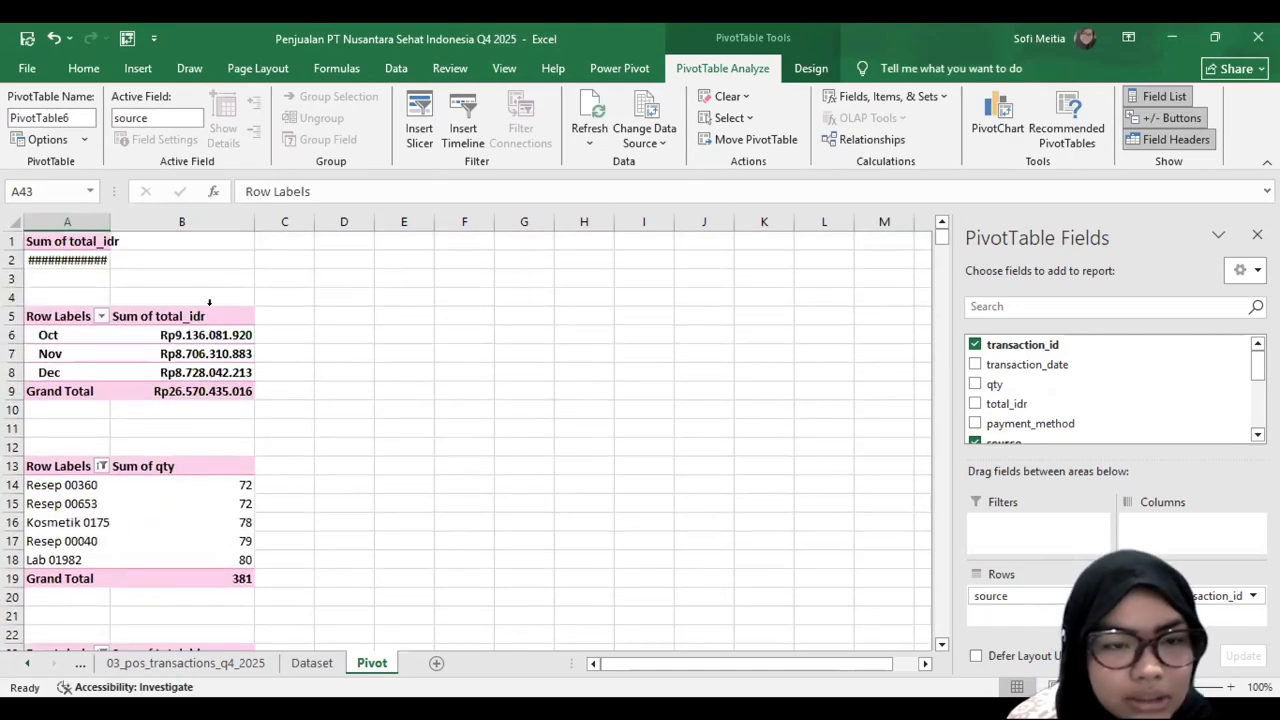
scroll(111, 416, "down", 7)
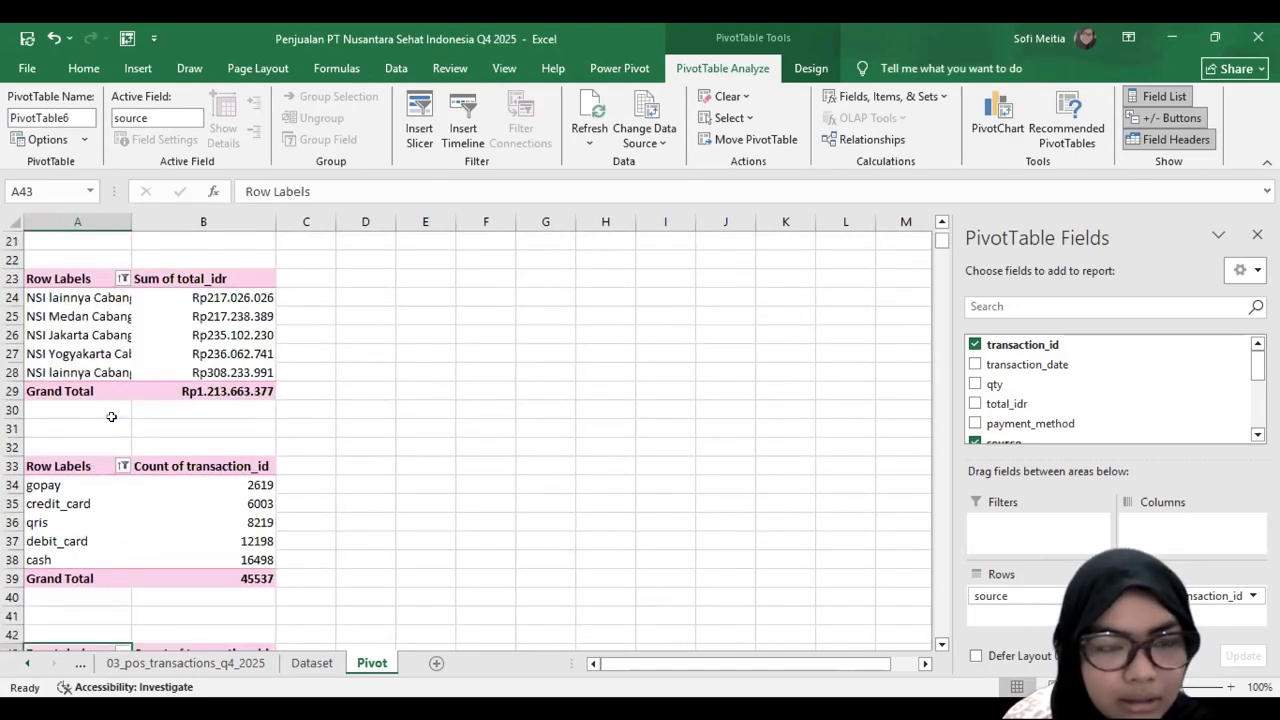
scroll(173, 342, "up", 7)
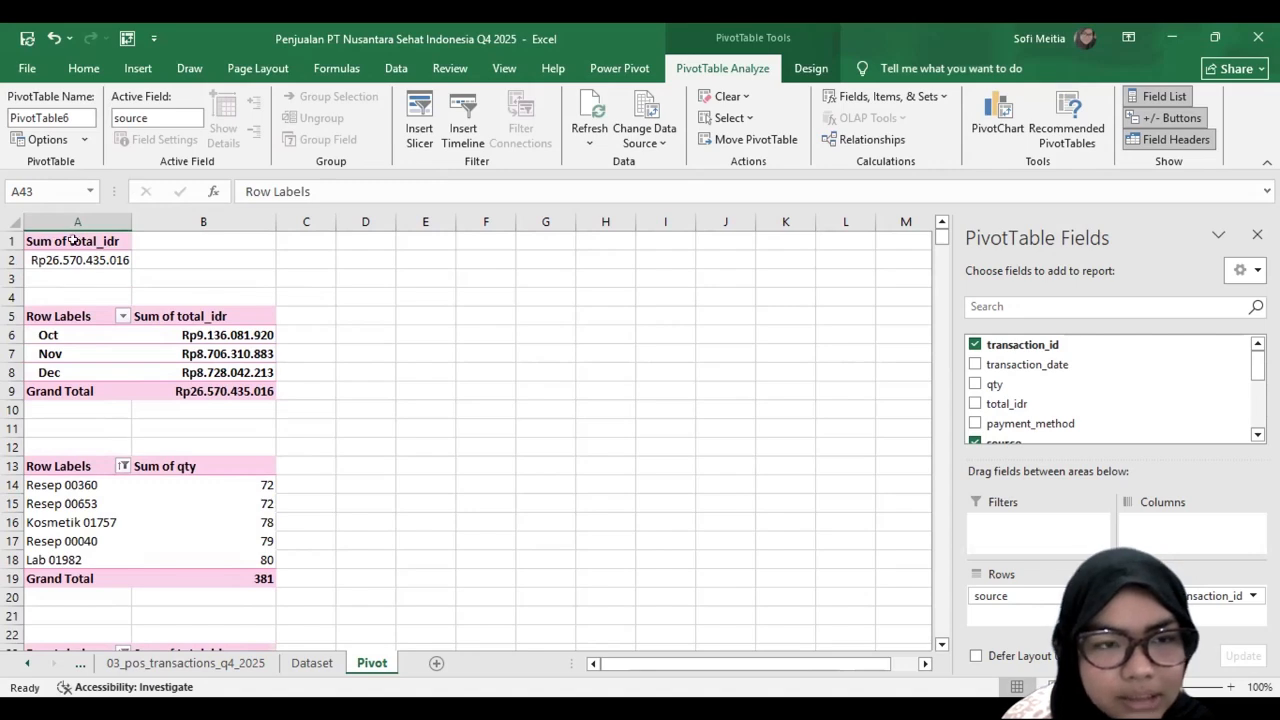
Step: Insert a Line PivotChart from the monthly total_idr PivotTable
left_click(98, 350)
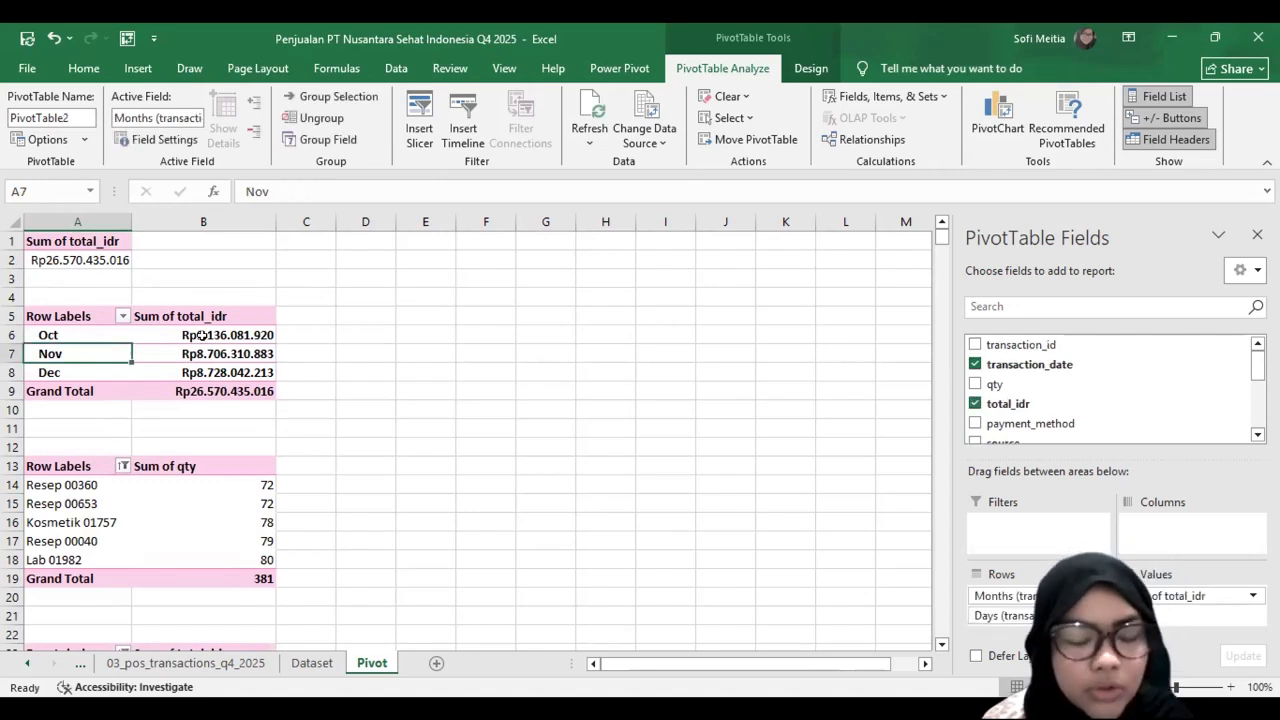
left_click(89, 333)
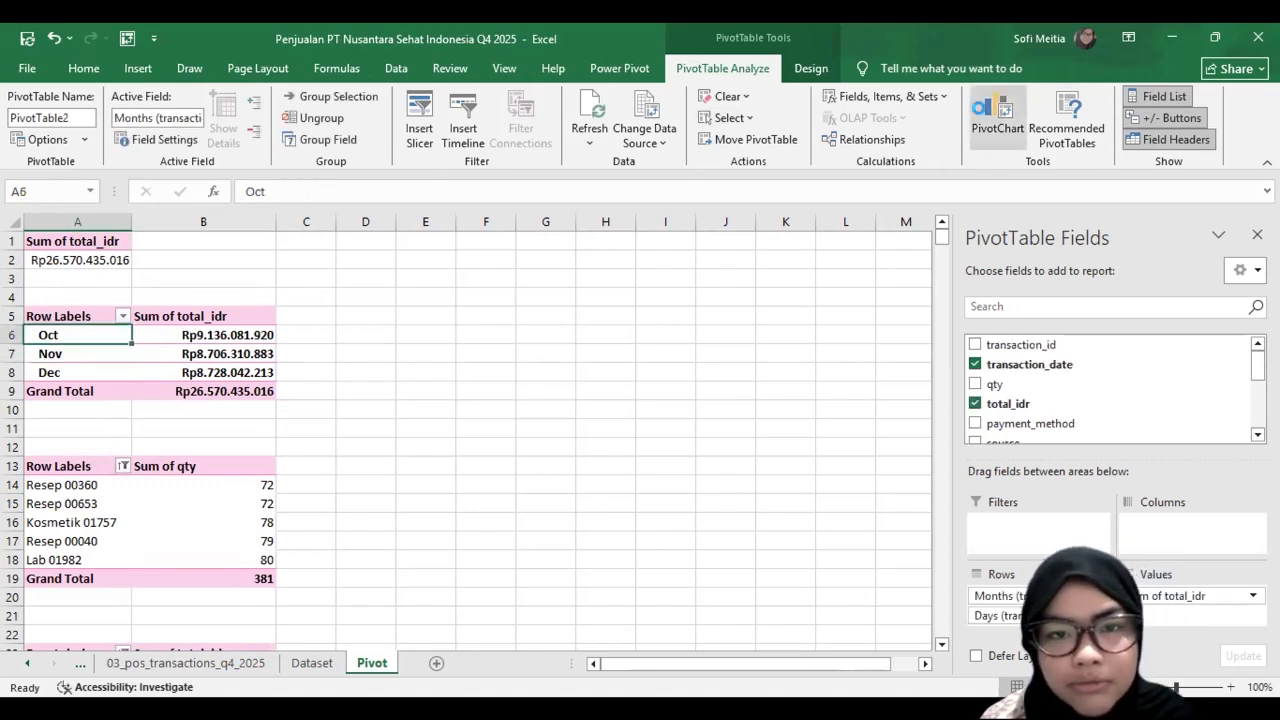
left_click(406, 222)
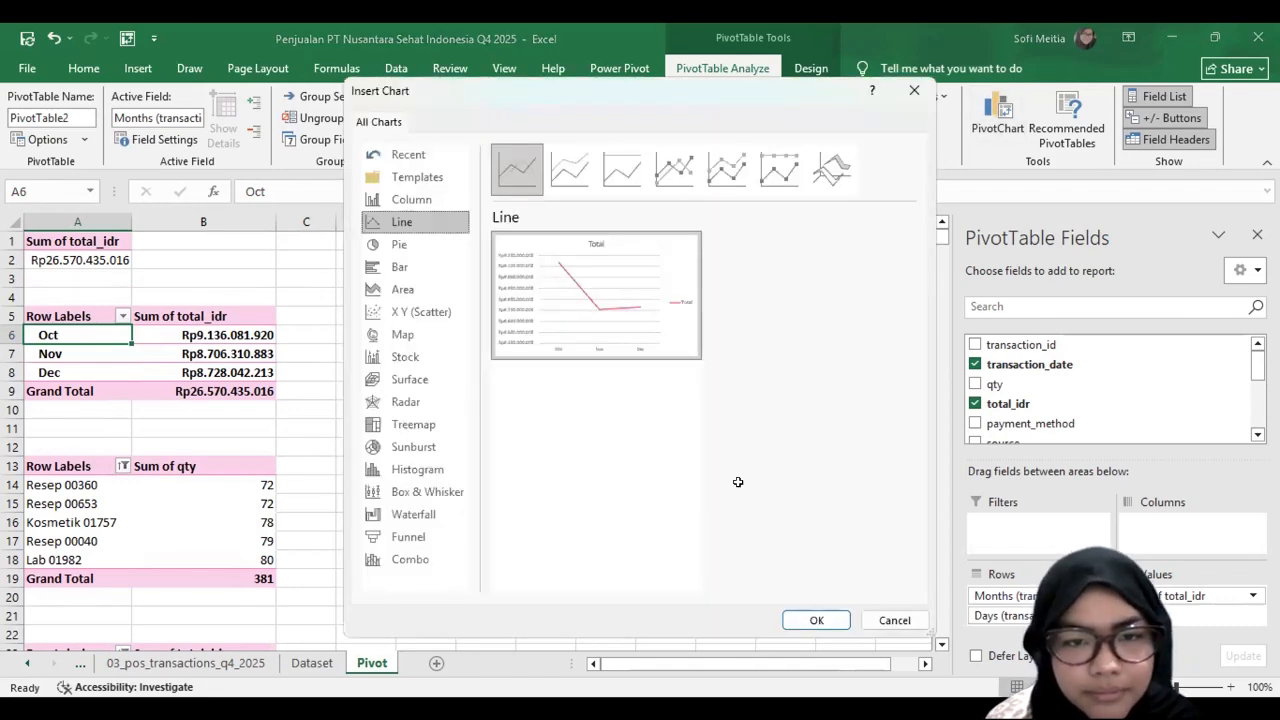
key("Return")
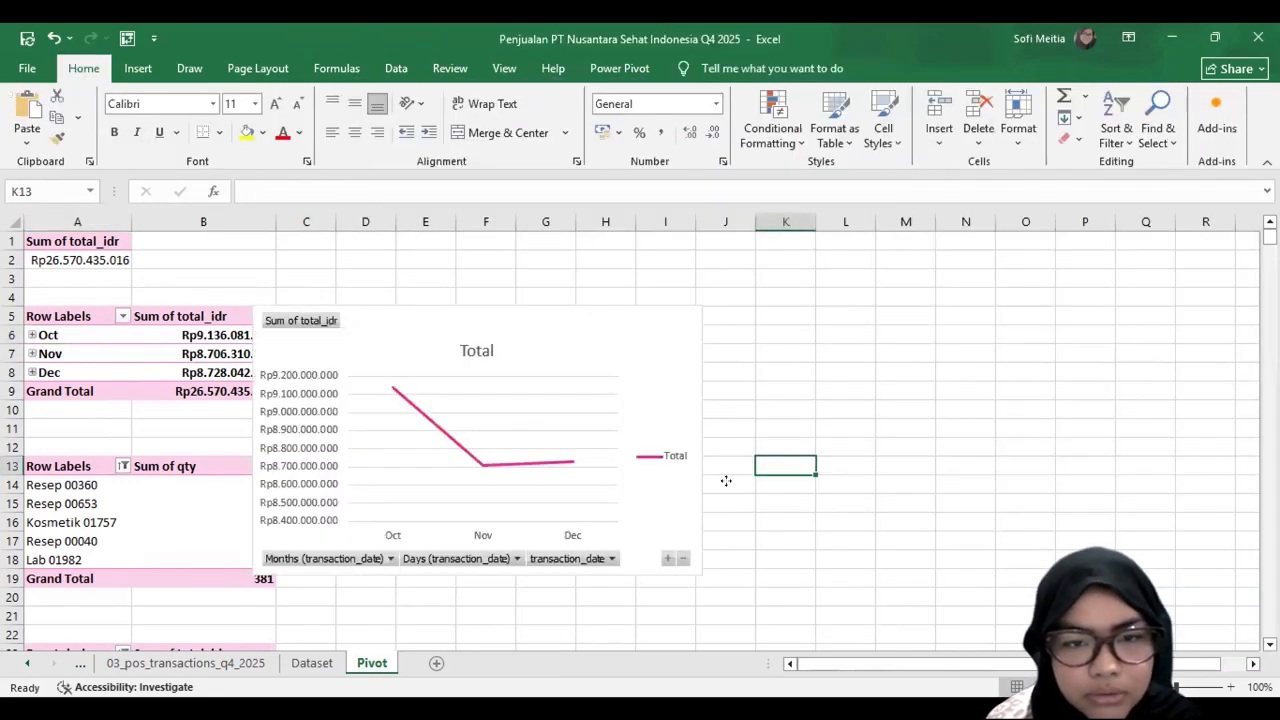
Step: Delete the line chart's gridlines and move the chart clear of the PivotTables into the empty columns beside them
left_click(600, 397)
left_click(593, 395)
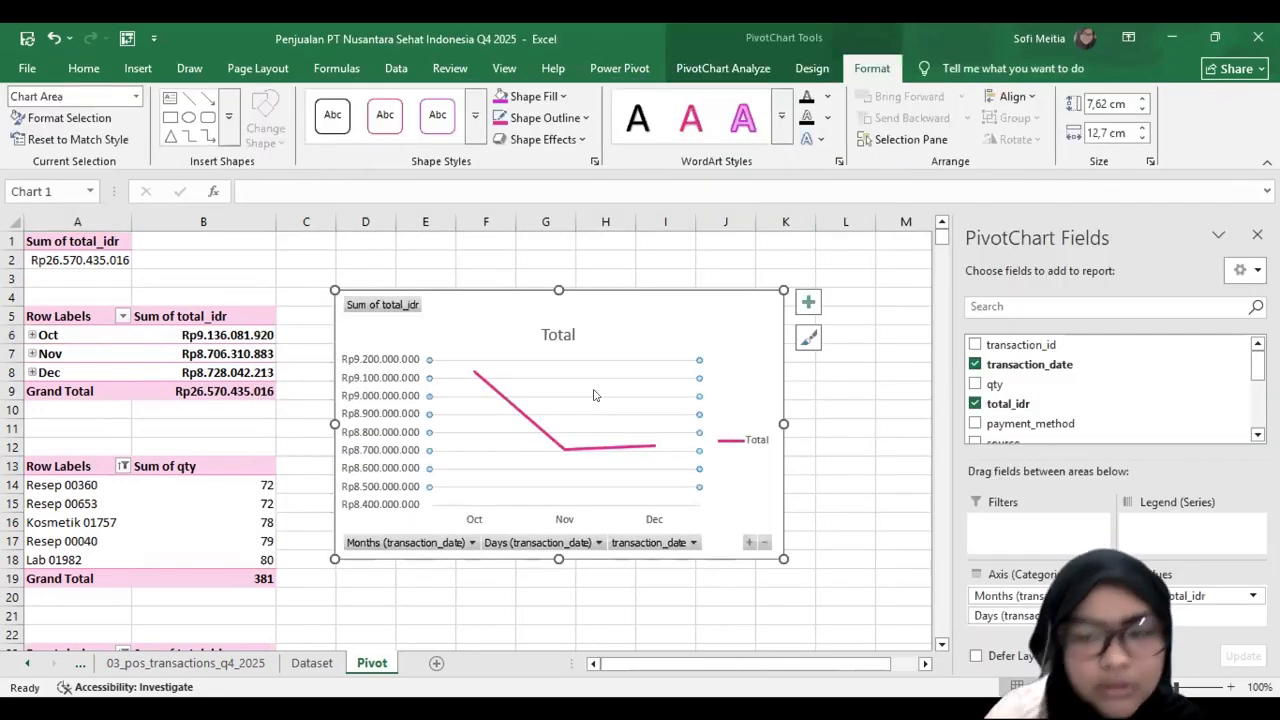
Step: Set the line chart's area to no fill so the background is transparent
left_click(84, 68)
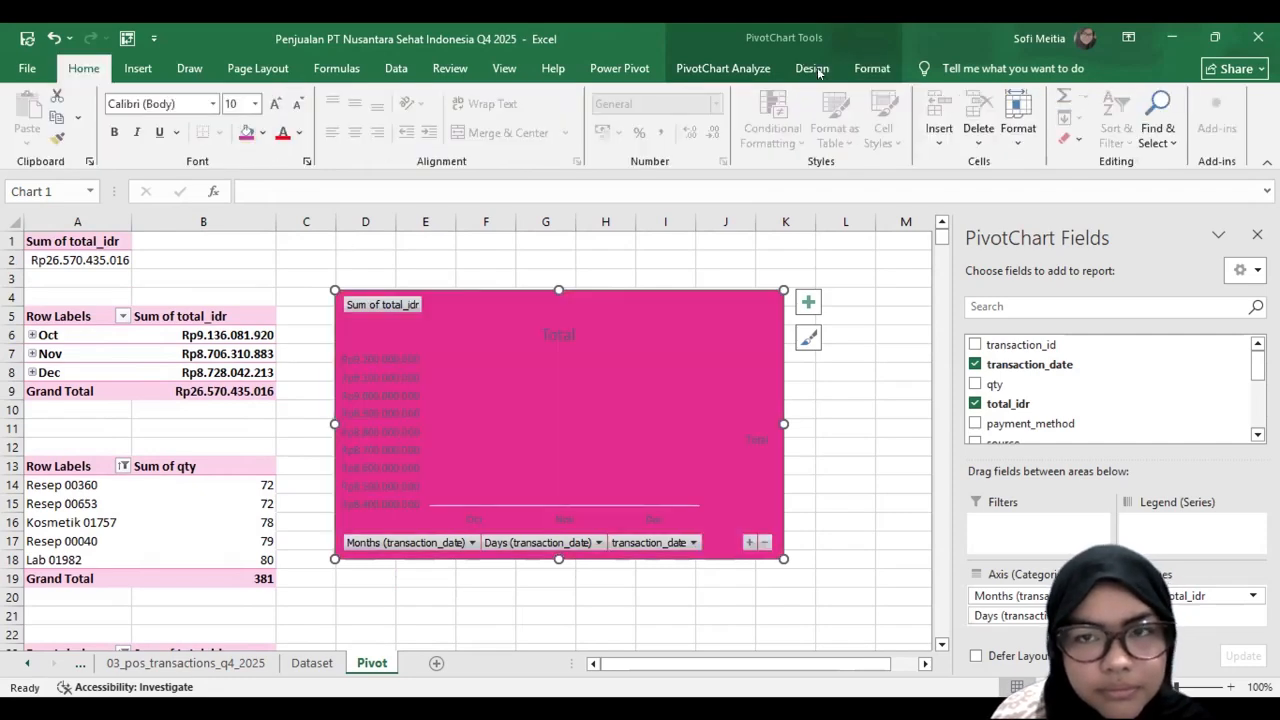
left_click(812, 68)
left_click(872, 68)
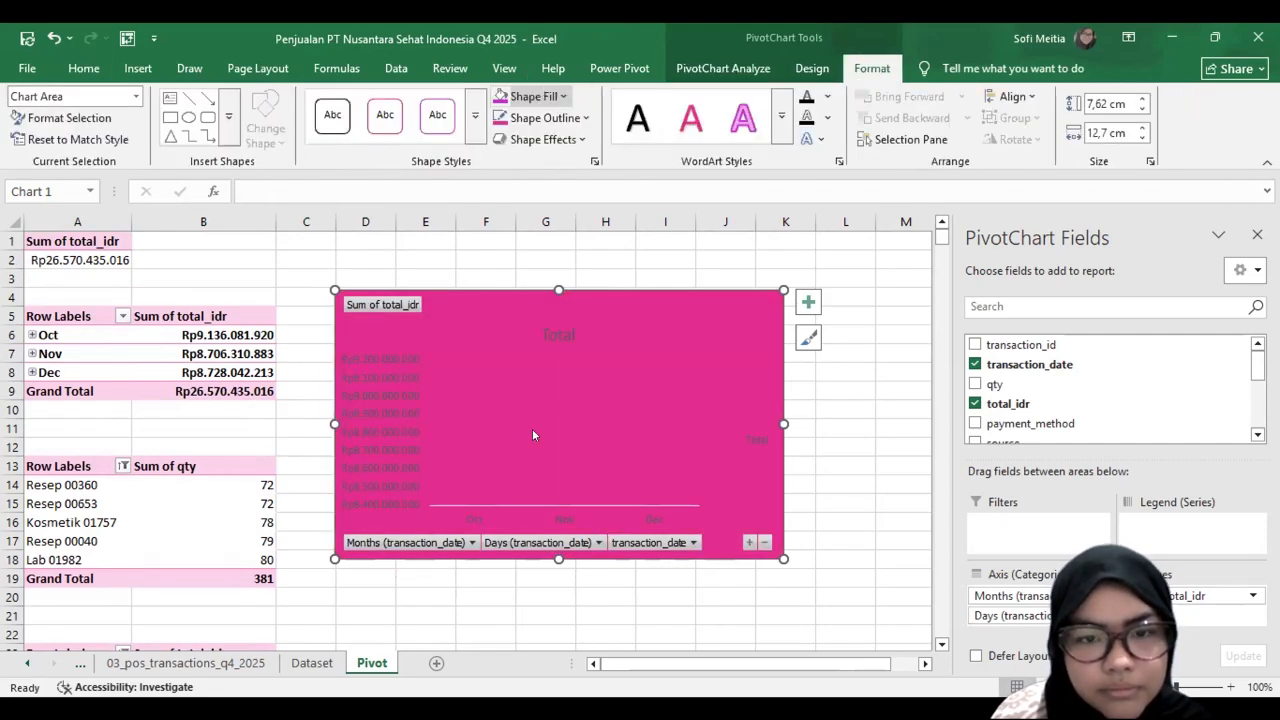
left_click(563, 96)
left_click(531, 434)
left_click_drag(425, 278, 486, 278)
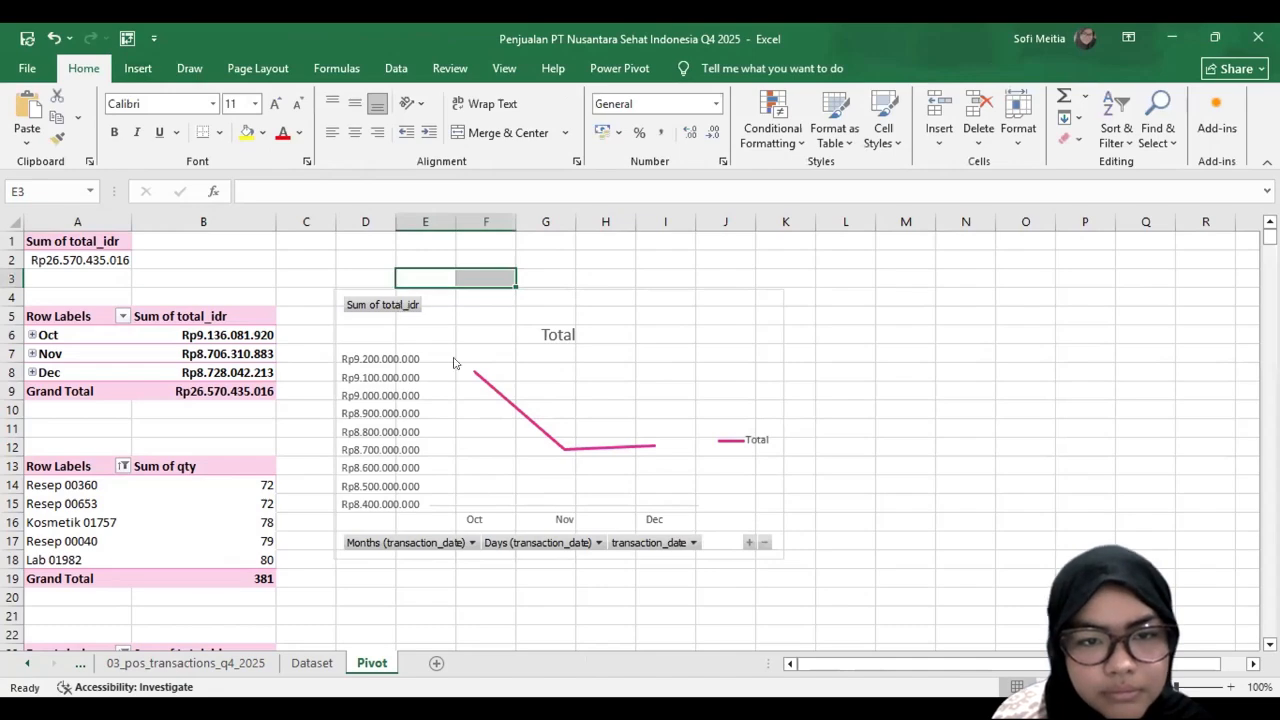
Step: Hide all field buttons on the line chart and delete its legend
right_click(395, 305)
left_click(500, 510)
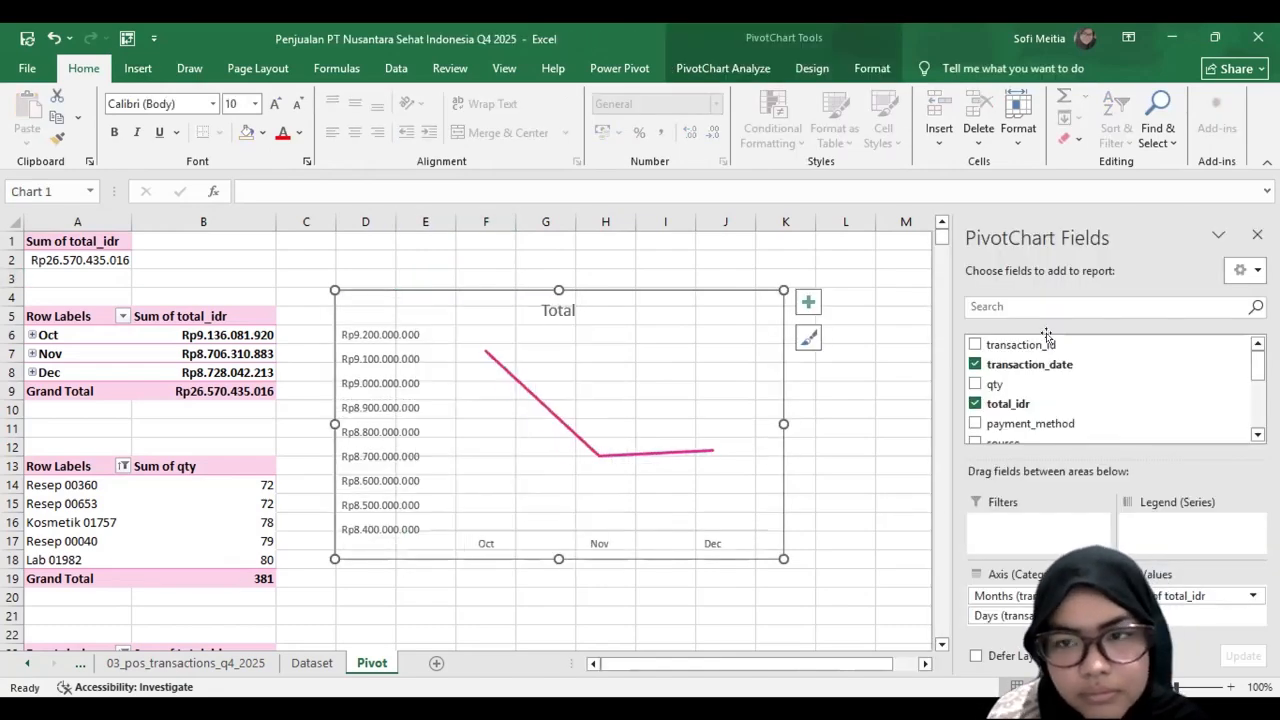
Step: Format the November data point with a 2,5 pt line, a smoothed line and a 1,5 pt marker border
left_click(597, 450)
double_click(597, 451)
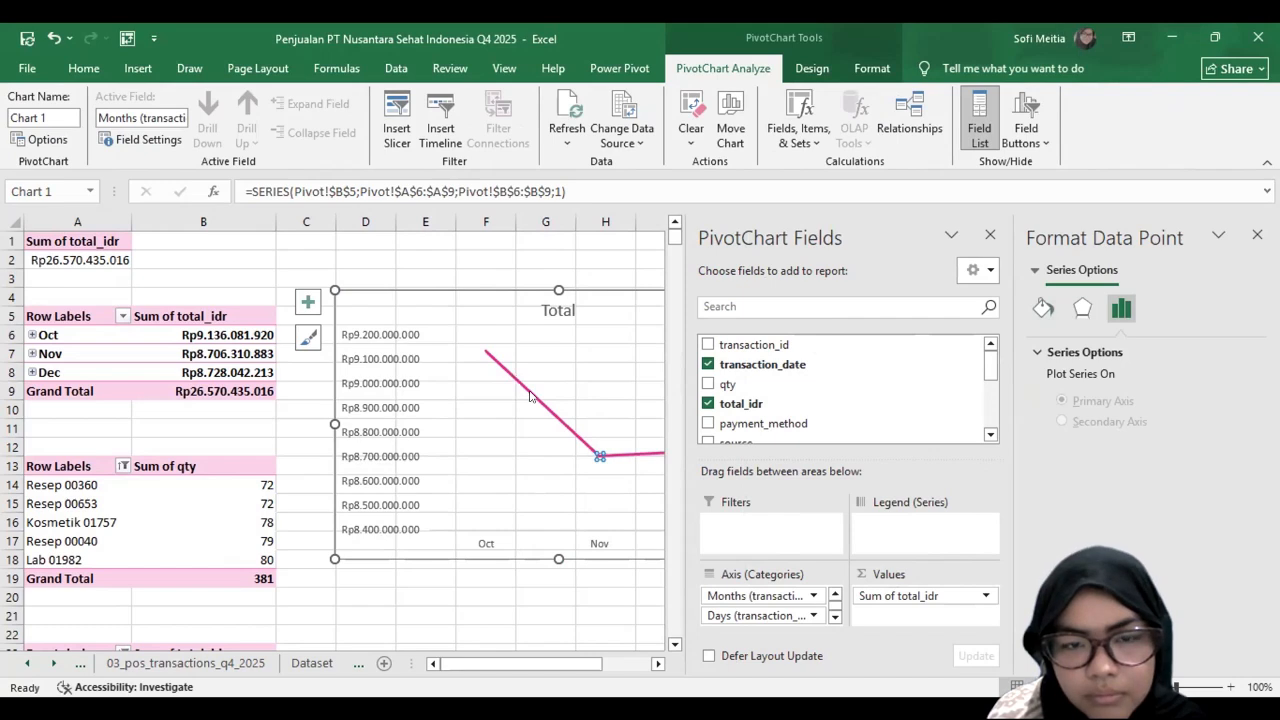
left_click(1043, 308)
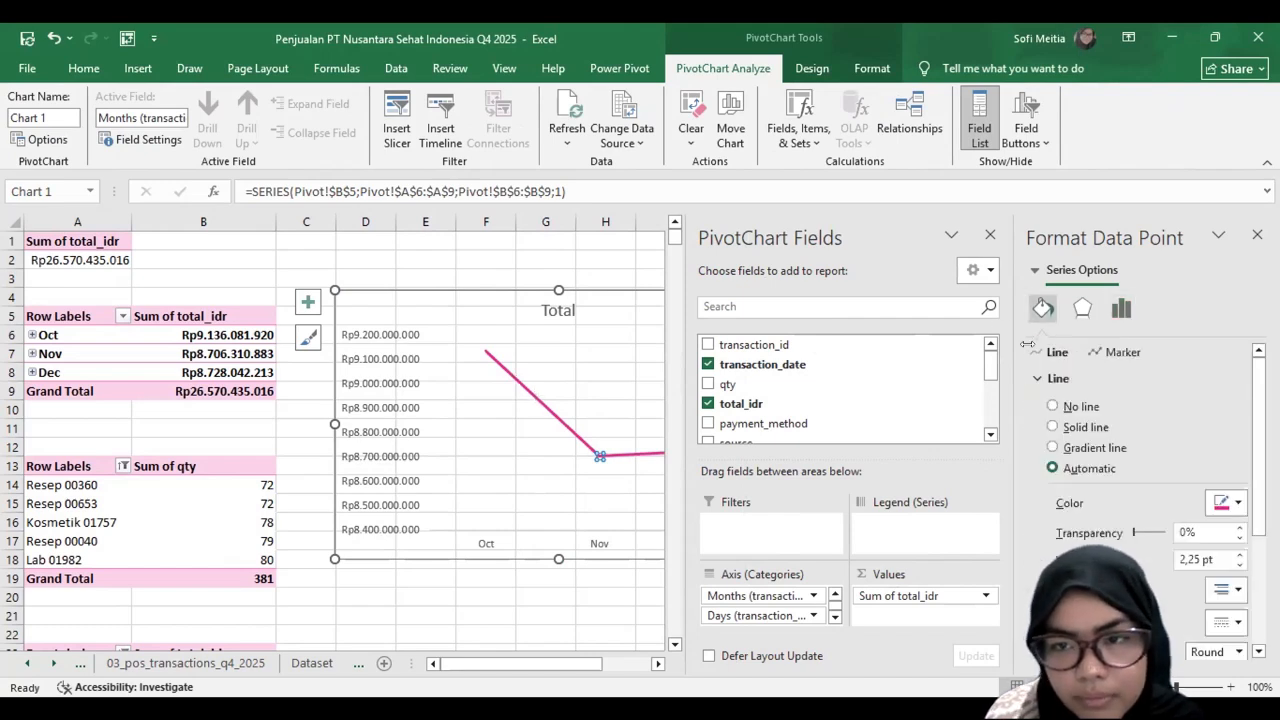
scroll(1238, 429, "down", 3)
left_click(1239, 436)
scroll(1238, 490, "down", 2)
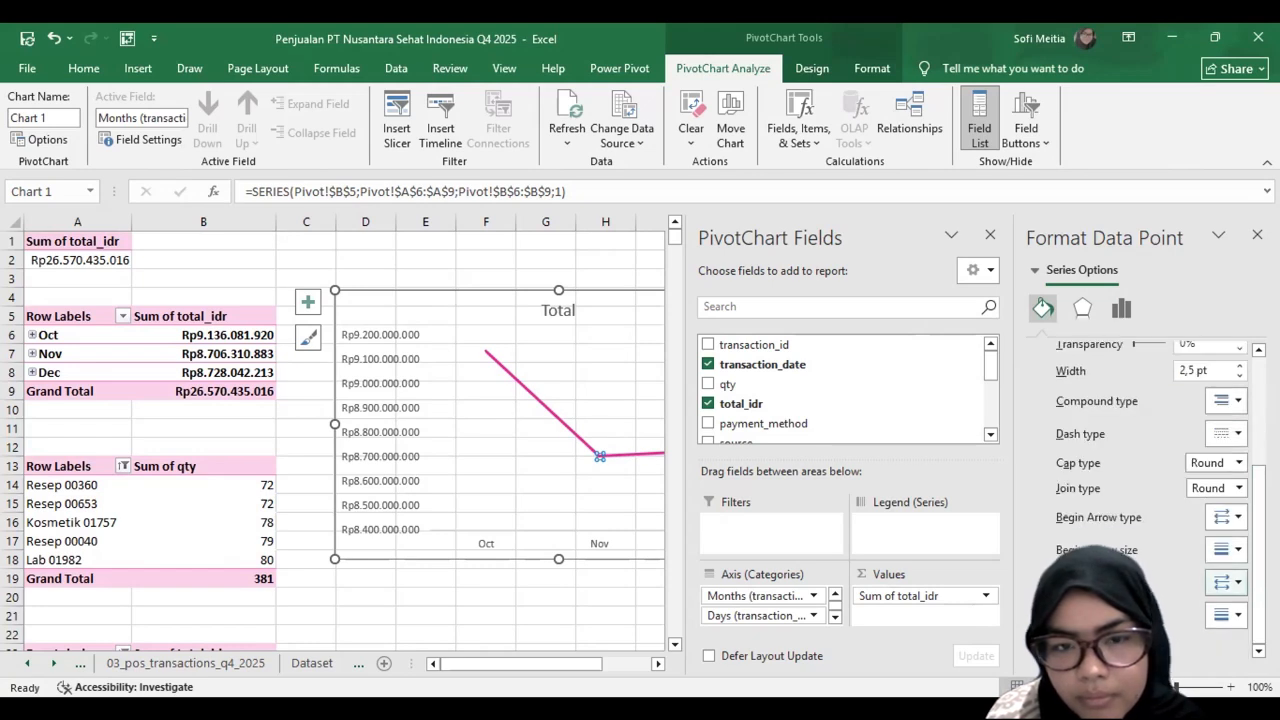
scroll(1138, 344, "up", 5)
left_click(1123, 352)
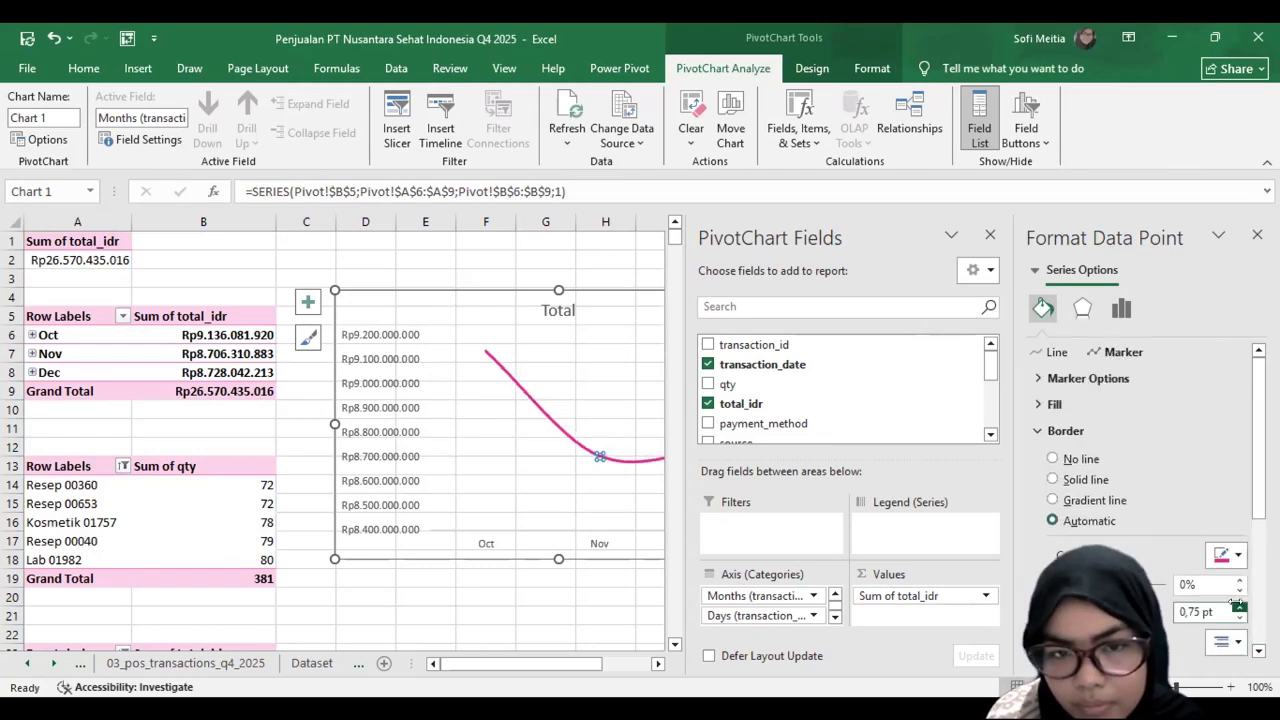
left_click_drag(1258, 490, 1258, 612)
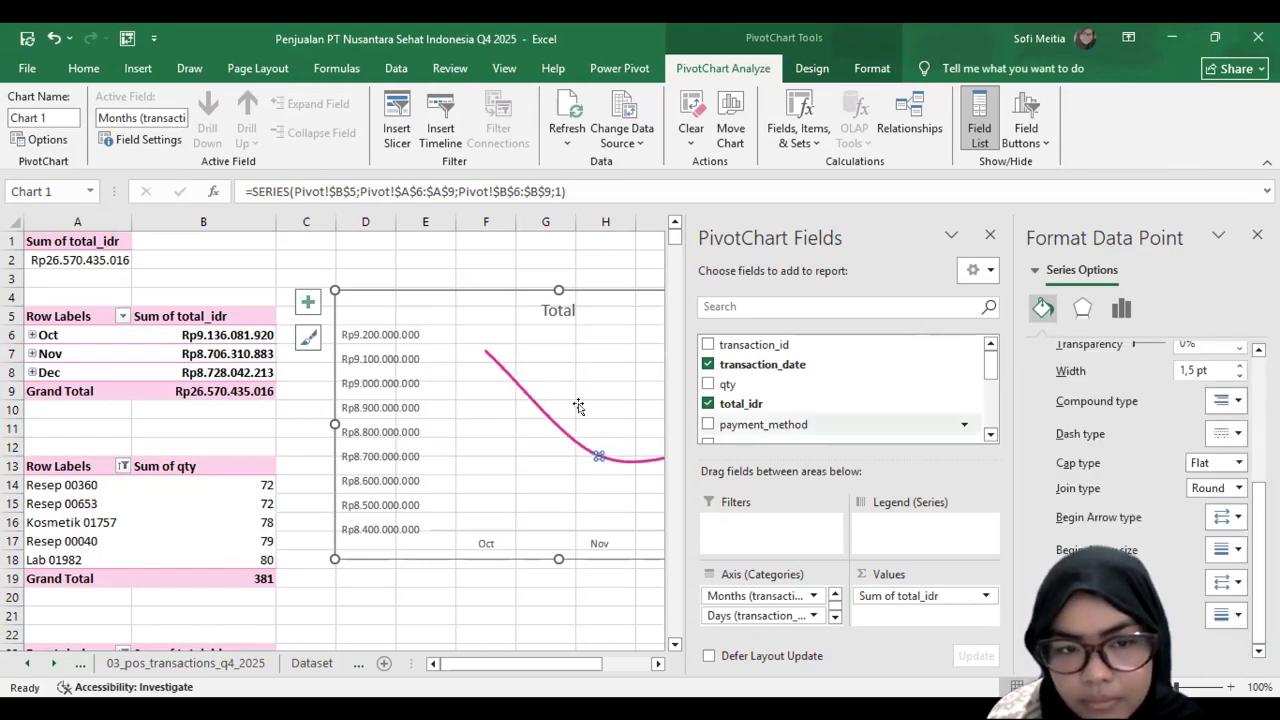
Step: Change the line chart's text color to dark pink
left_click(410, 551)
left_click(80, 70)
left_click(298, 132)
left_click(474, 247)
left_click(474, 610)
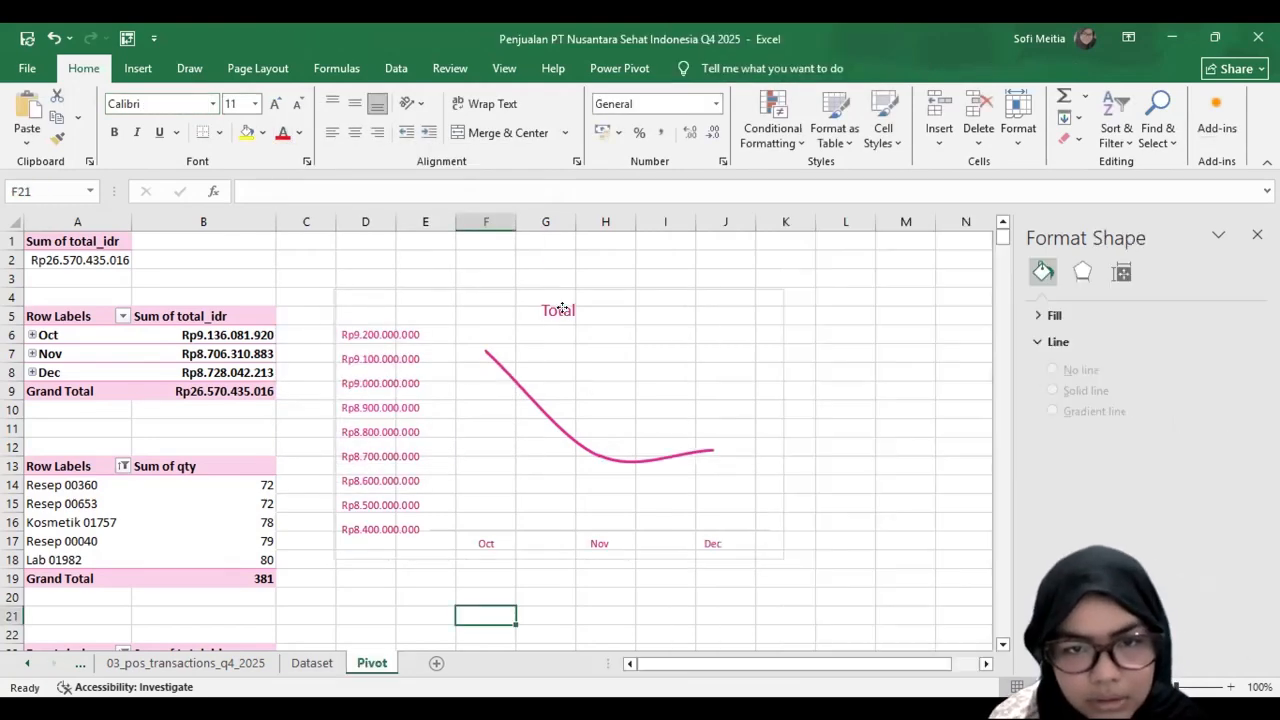
Step: Change the line chart's title to "Total Penjualan per Bulan Q4"
left_click(573, 313)
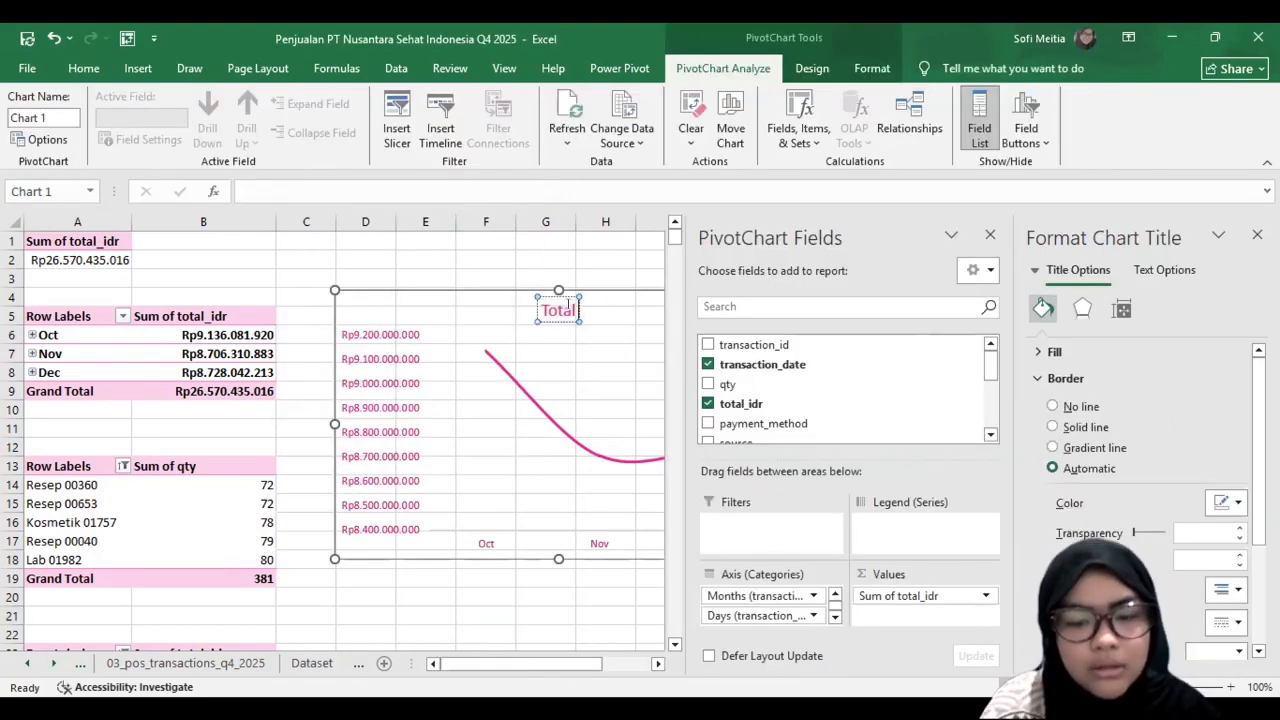
type("Penjualan per Bulan Q4")
left_click(415, 592)
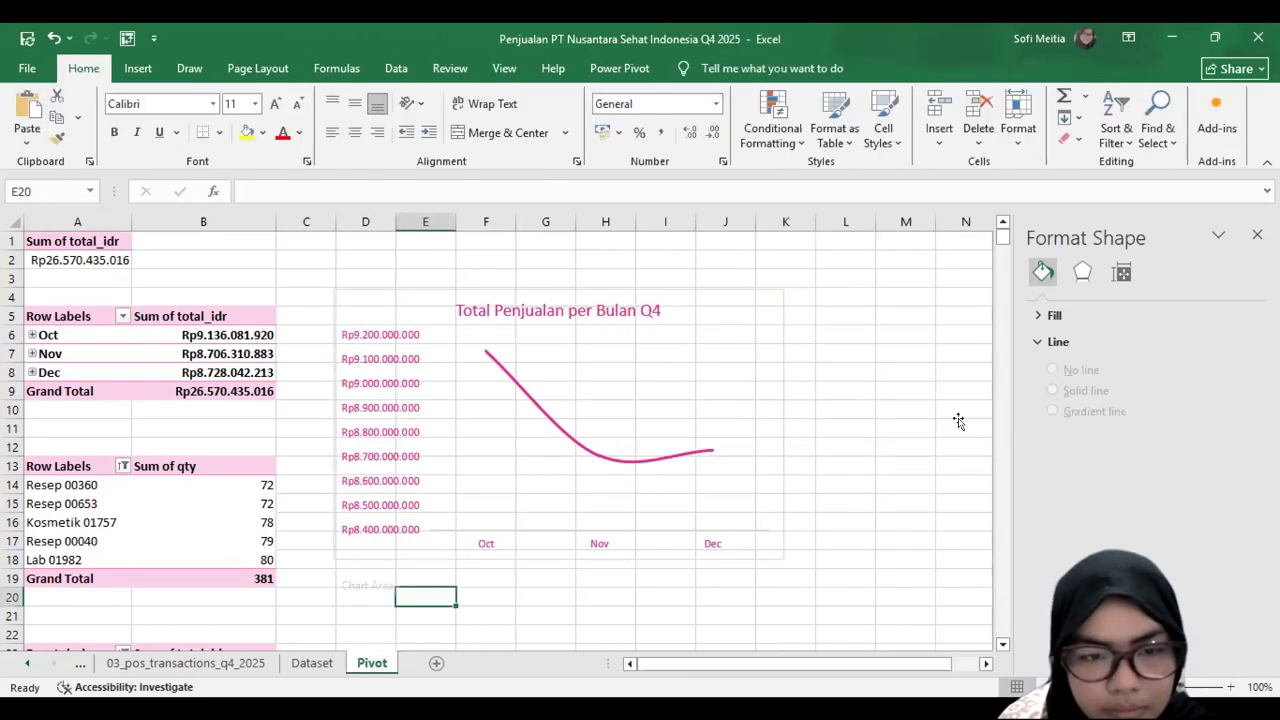
Step: Set the line chart area's border to no line
left_click(343, 547)
left_click(1053, 407)
left_click(1060, 352)
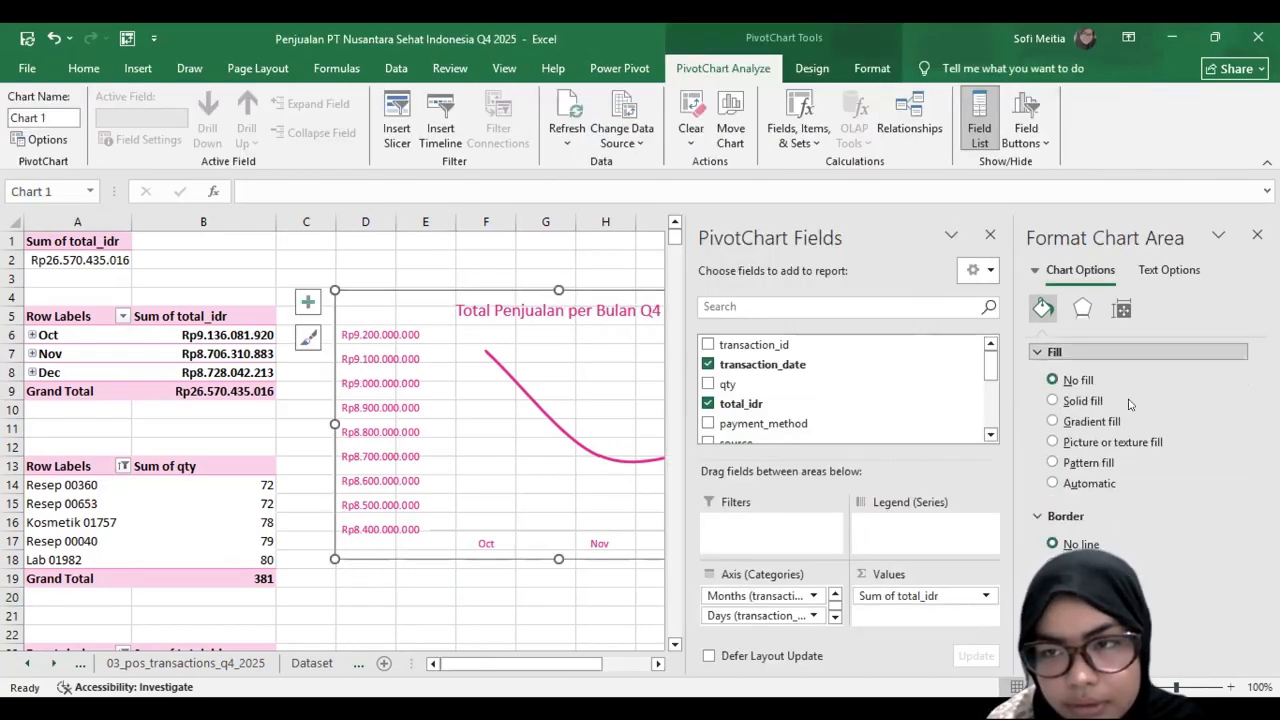
left_click(531, 612)
Step: Shrink the line chart to roughly rows 3 to 11 and change its font to Arial Rounded MT Bold
left_click(717, 480)
left_click_drag(771, 594, 646, 426)
left_click(89, 67)
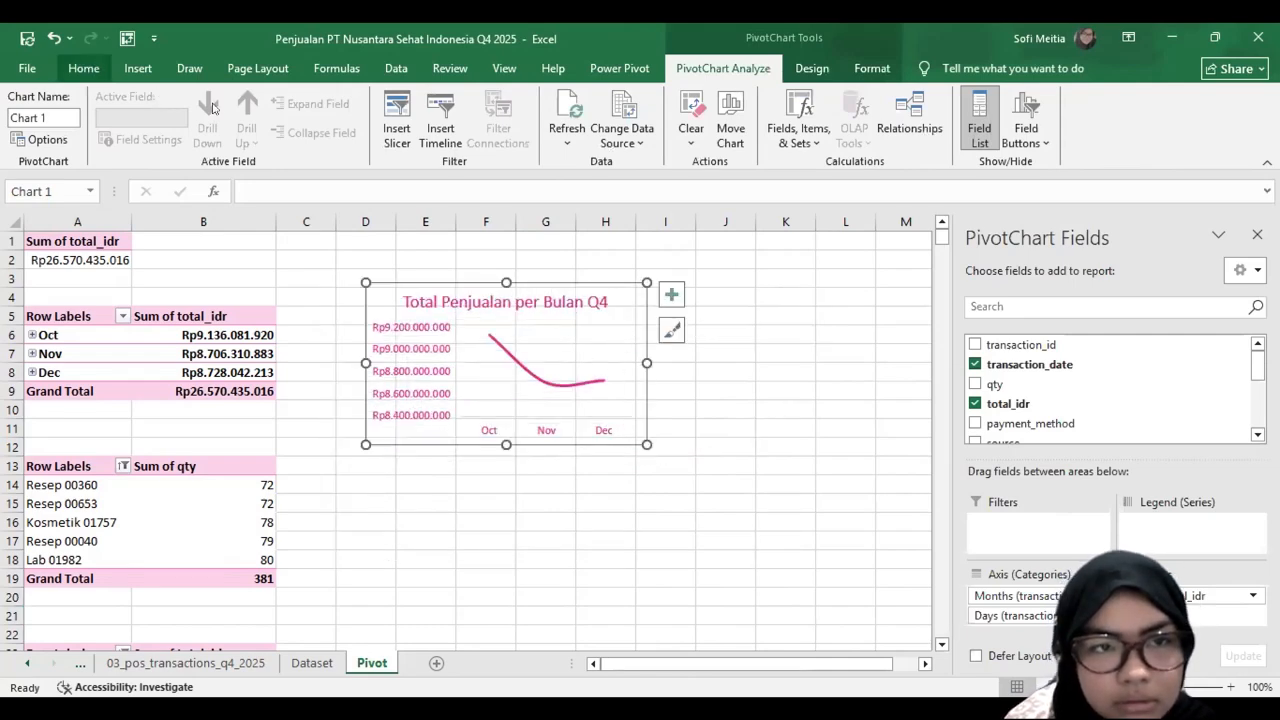
left_click(212, 104)
left_click(207, 416)
left_click(256, 104)
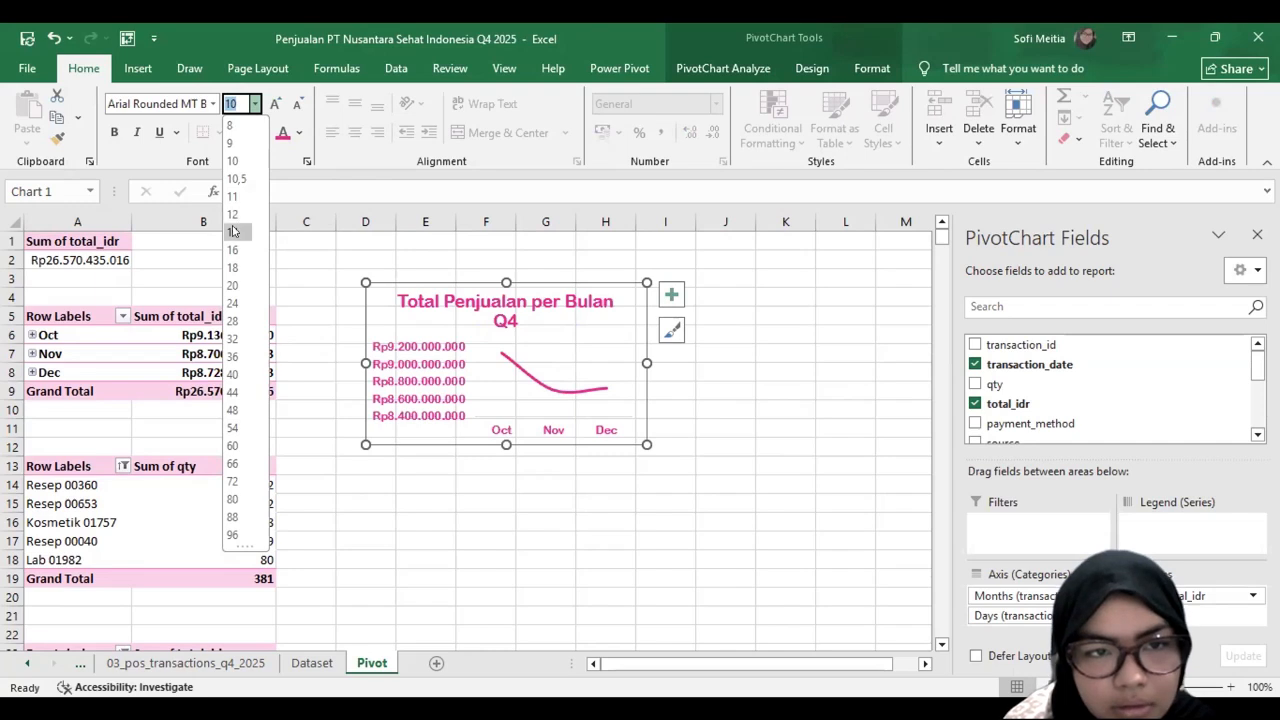
left_click(80, 507)
Step: Insert a Clustered Column PivotChart from the top SKU quantity PivotTable
left_click(141, 496)
scroll(141, 494, "down", 1)
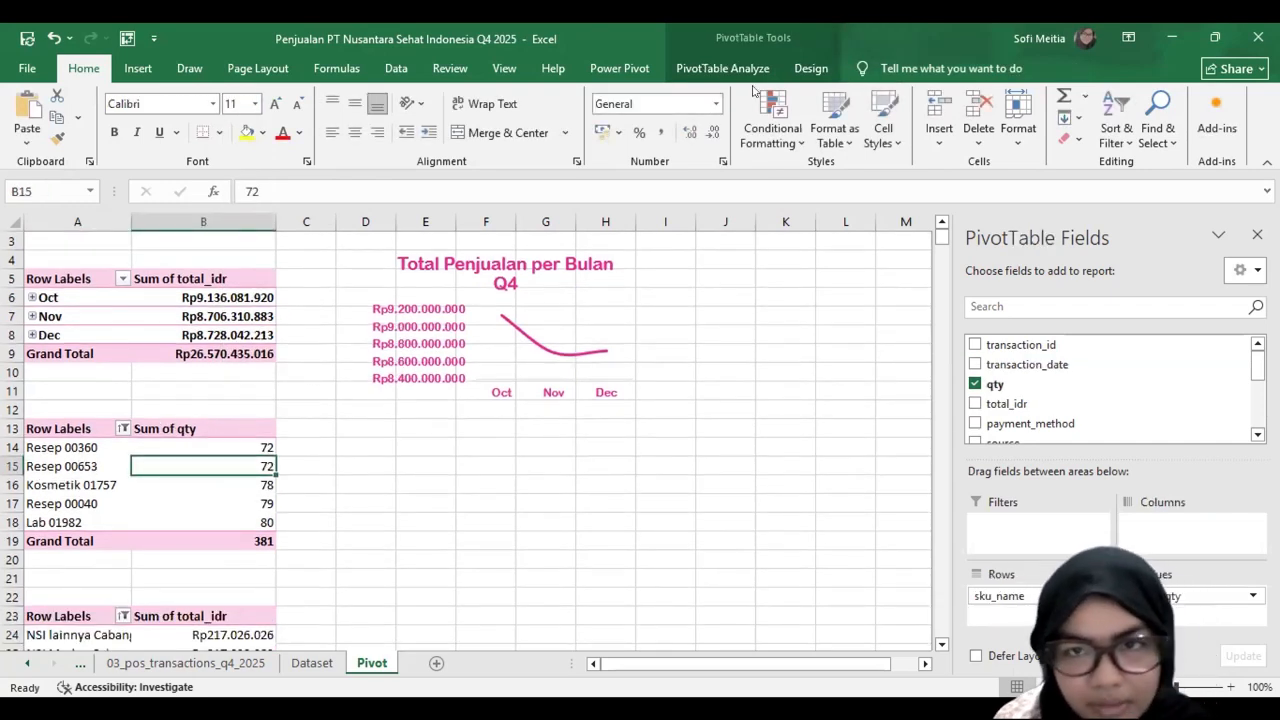
left_click(1008, 118)
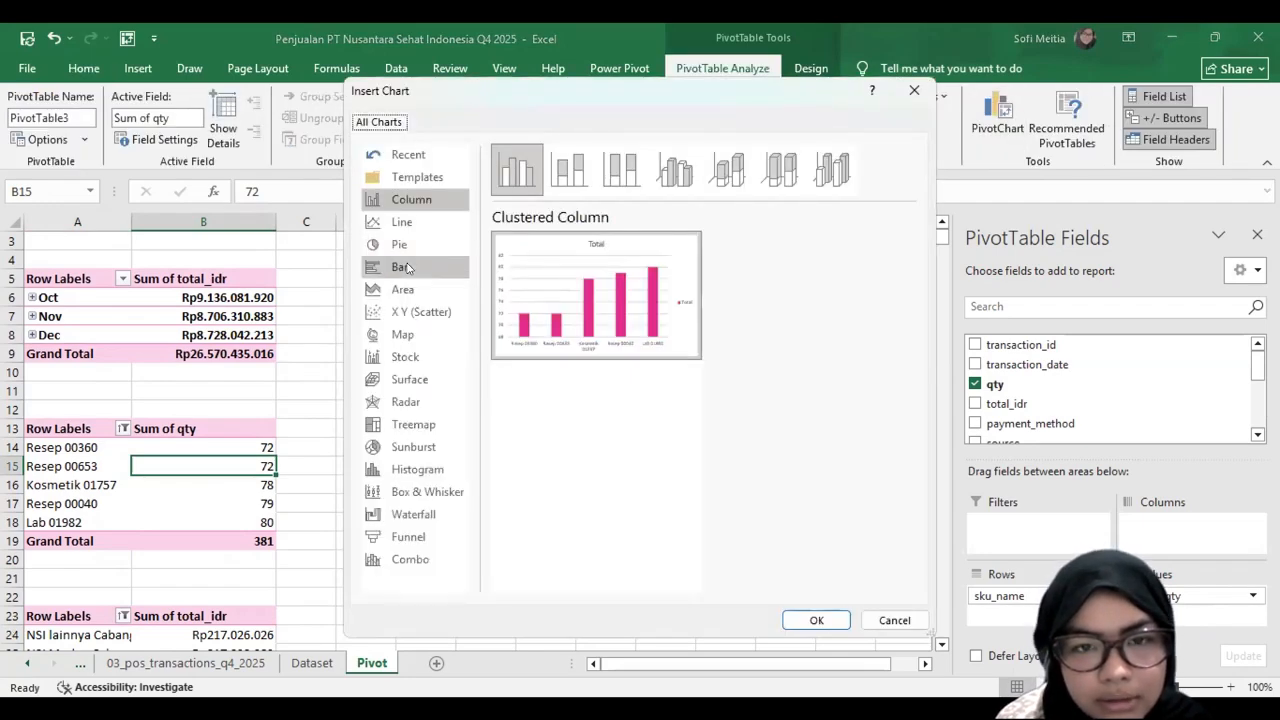
left_click(408, 267)
left_click(414, 202)
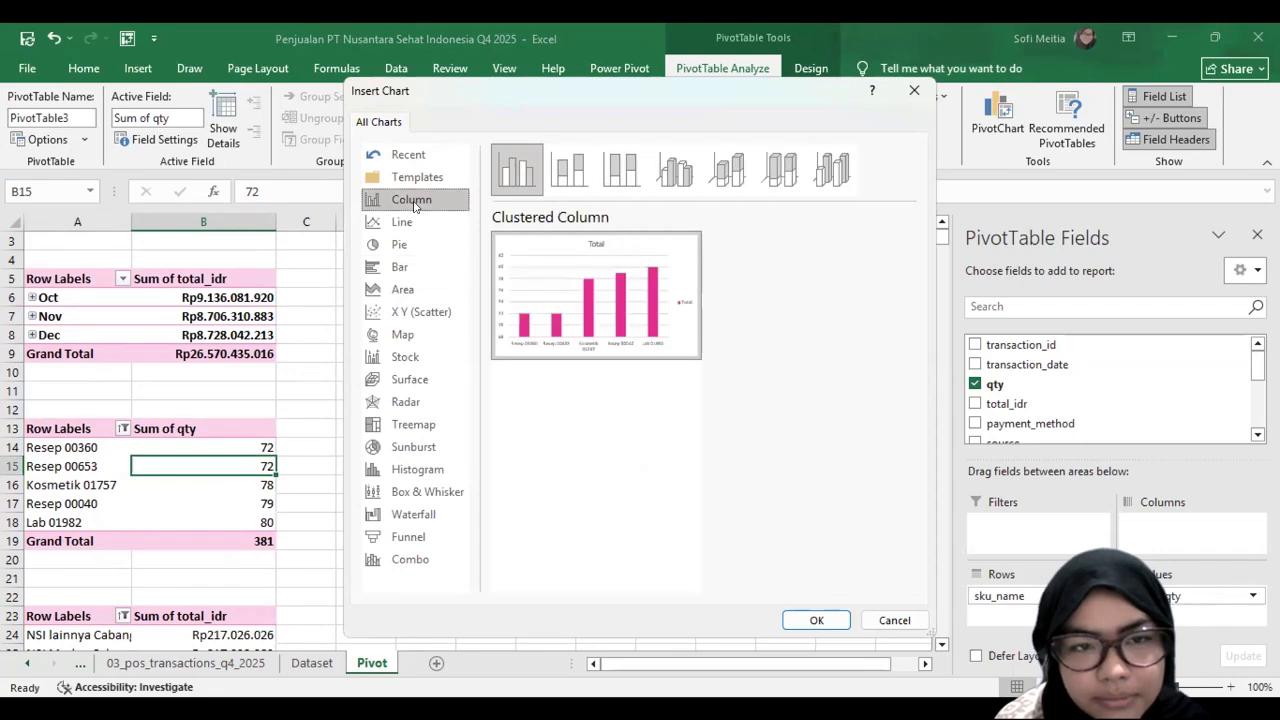
left_click(411, 267)
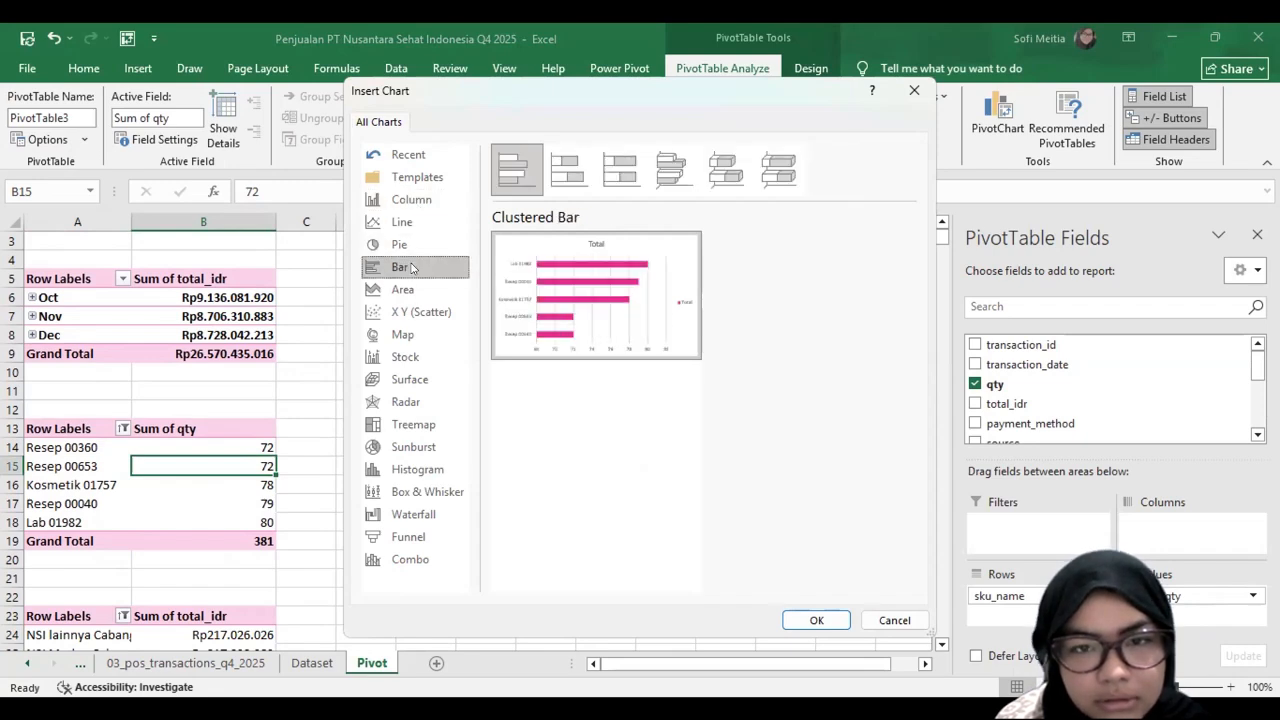
left_click(813, 621)
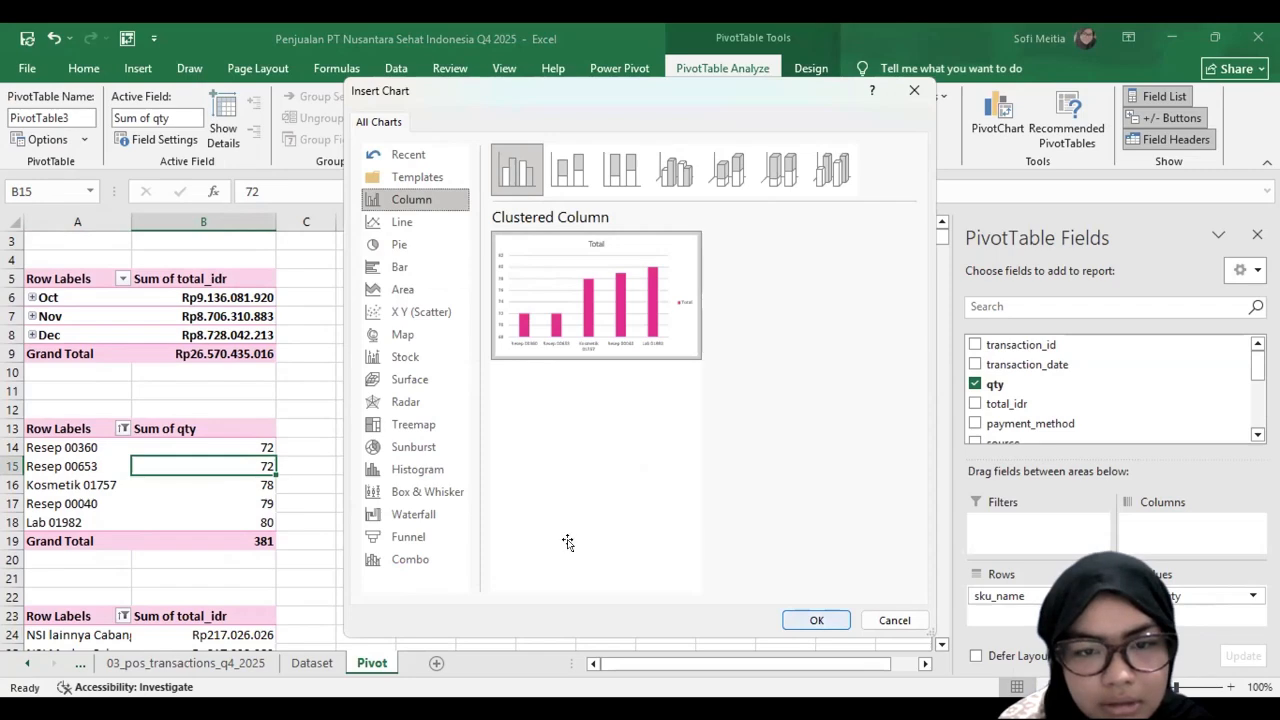
Step: Strip the gridlines, legend and all field buttons from the SKU column chart
left_click(372, 395)
left_click(387, 408)
left_click(730, 470)
key("Delete")
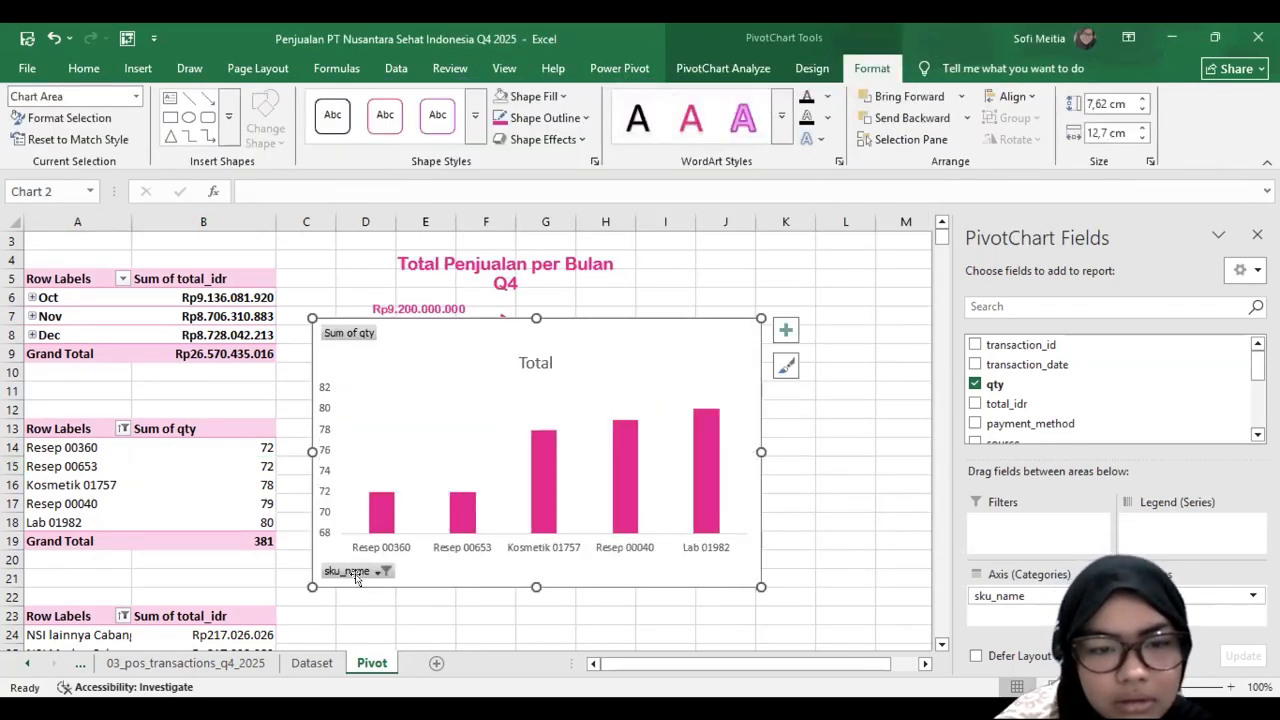
right_click(352, 571)
left_click(405, 540)
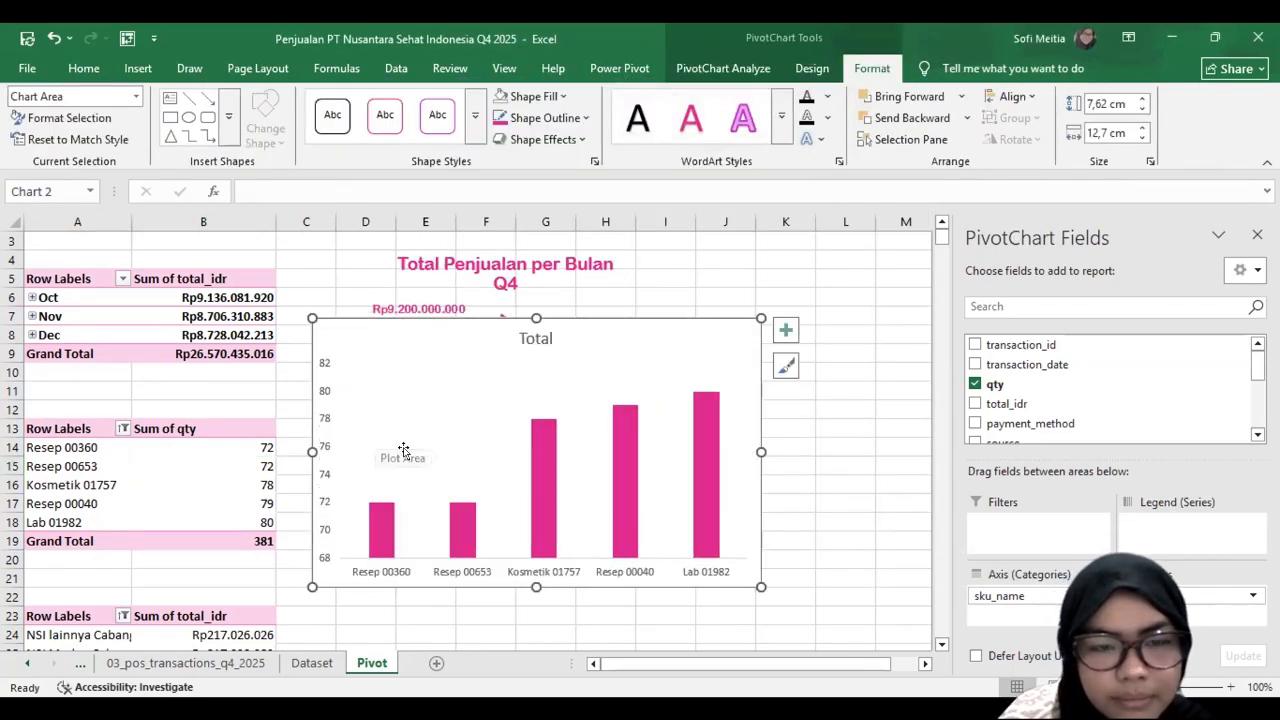
Step: Format the SKU column chart with no fill, no border line and dark pink Arial Rounded MT Bold text
double_click(674, 336)
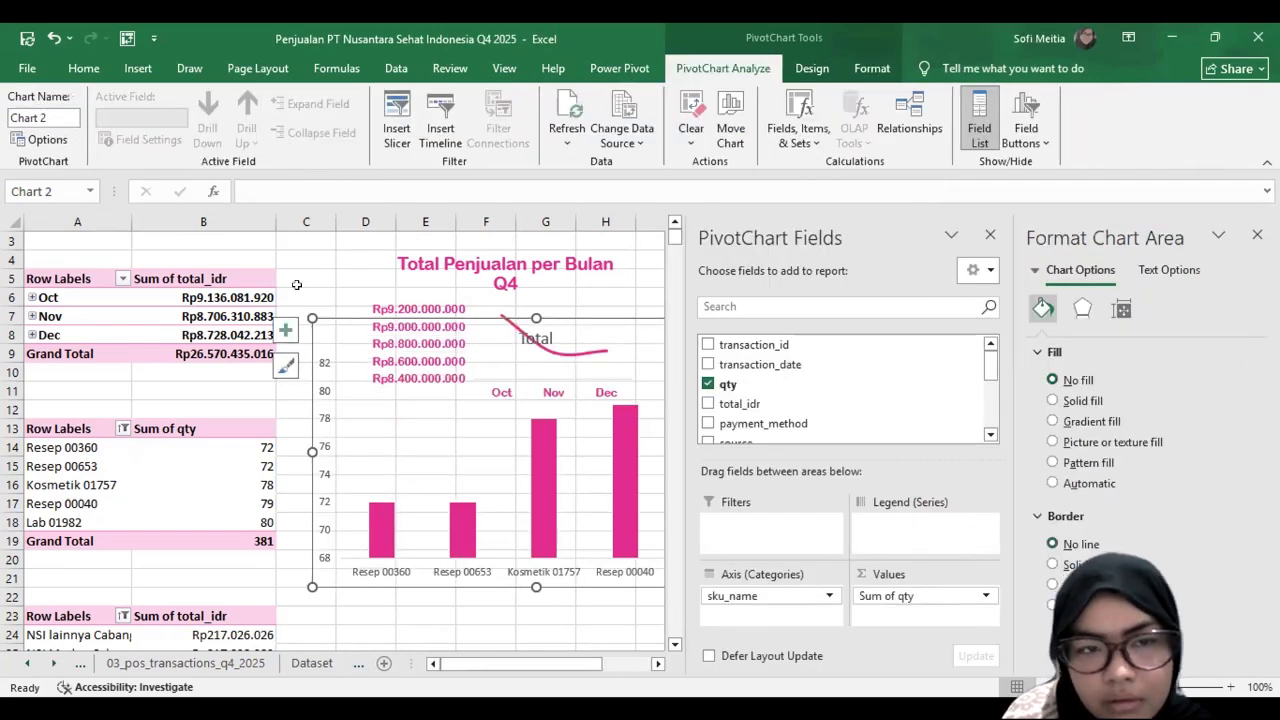
left_click(84, 72)
left_click(213, 104)
left_click(207, 216)
left_click(282, 133)
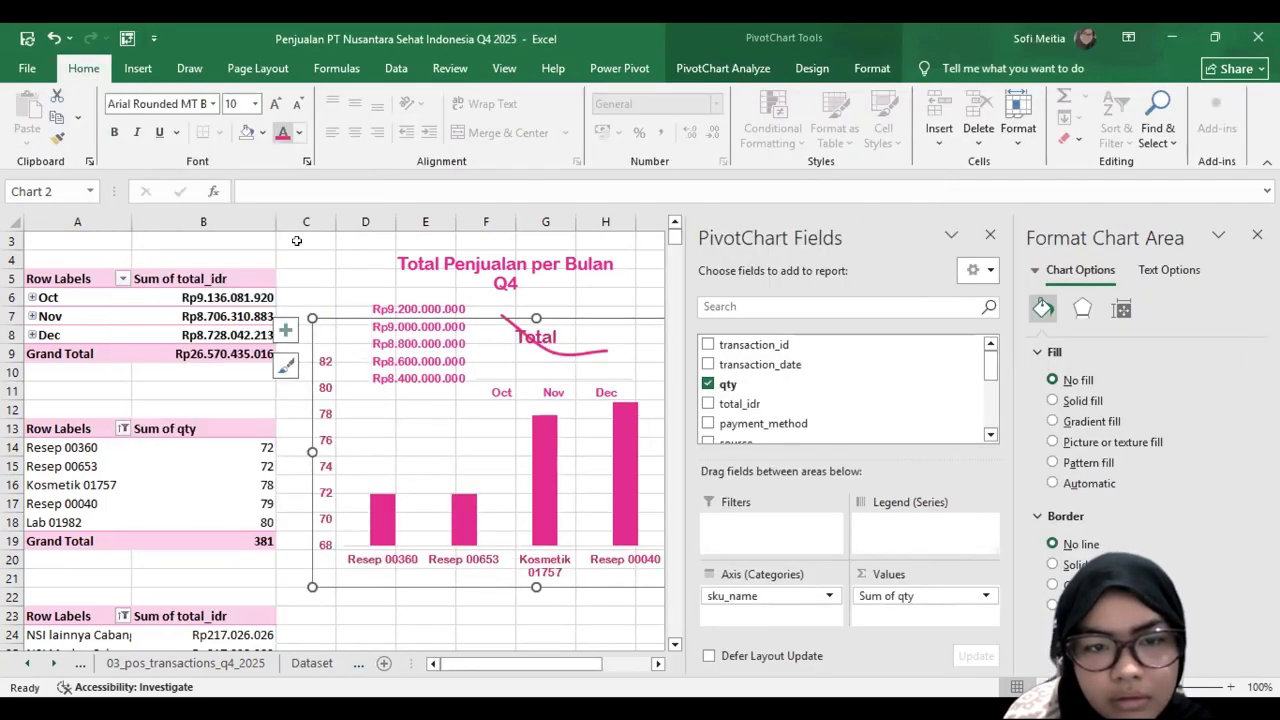
Step: Shrink the SKU column chart and place it beside its PivotTable, at roughly rows 11 to 21
left_click_drag(313, 587, 360, 574)
left_click(545, 371)
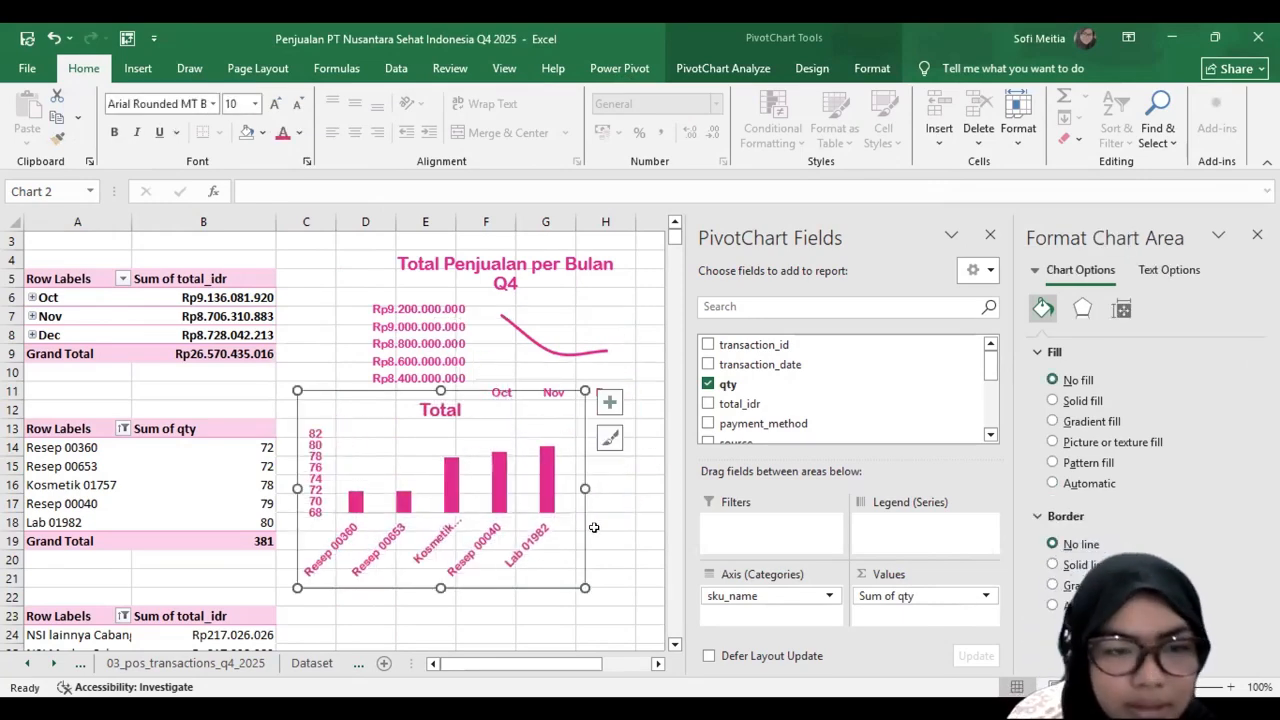
Step: Insert a Clustered Bar PivotChart from the top store revenue PivotTable
scroll(91, 353, "down", 5)
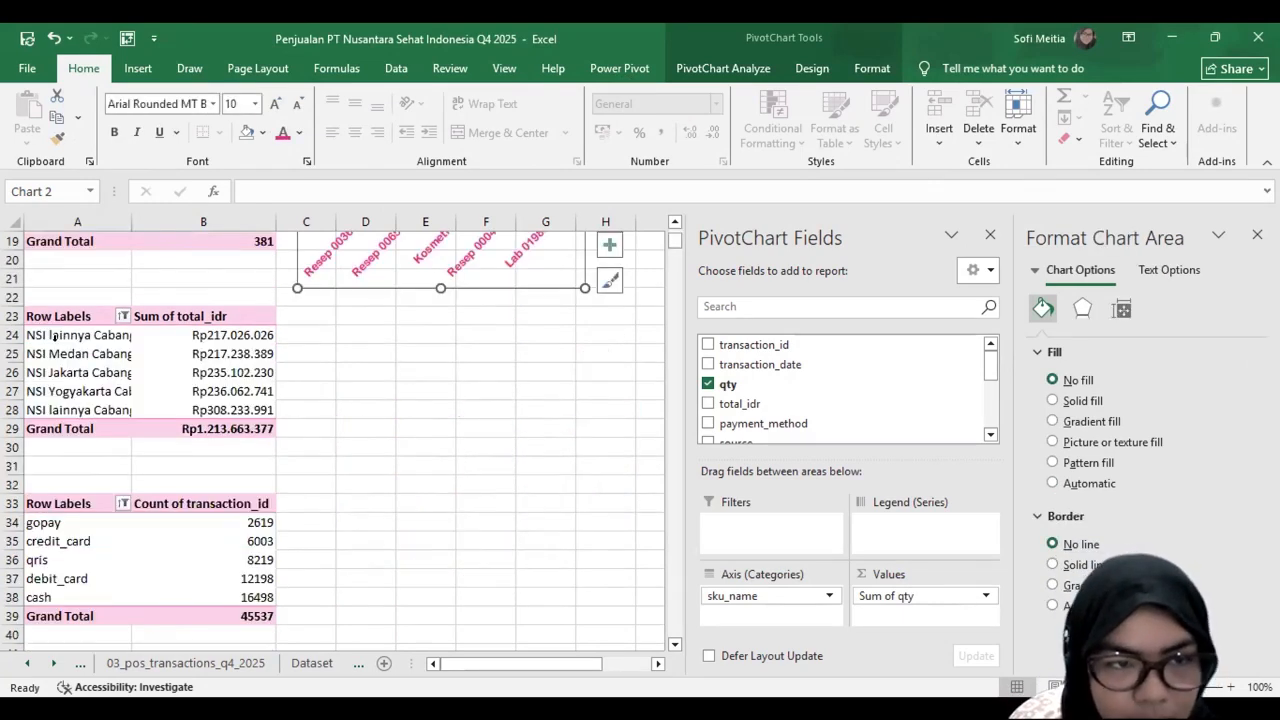
left_click(57, 345)
left_click(258, 388)
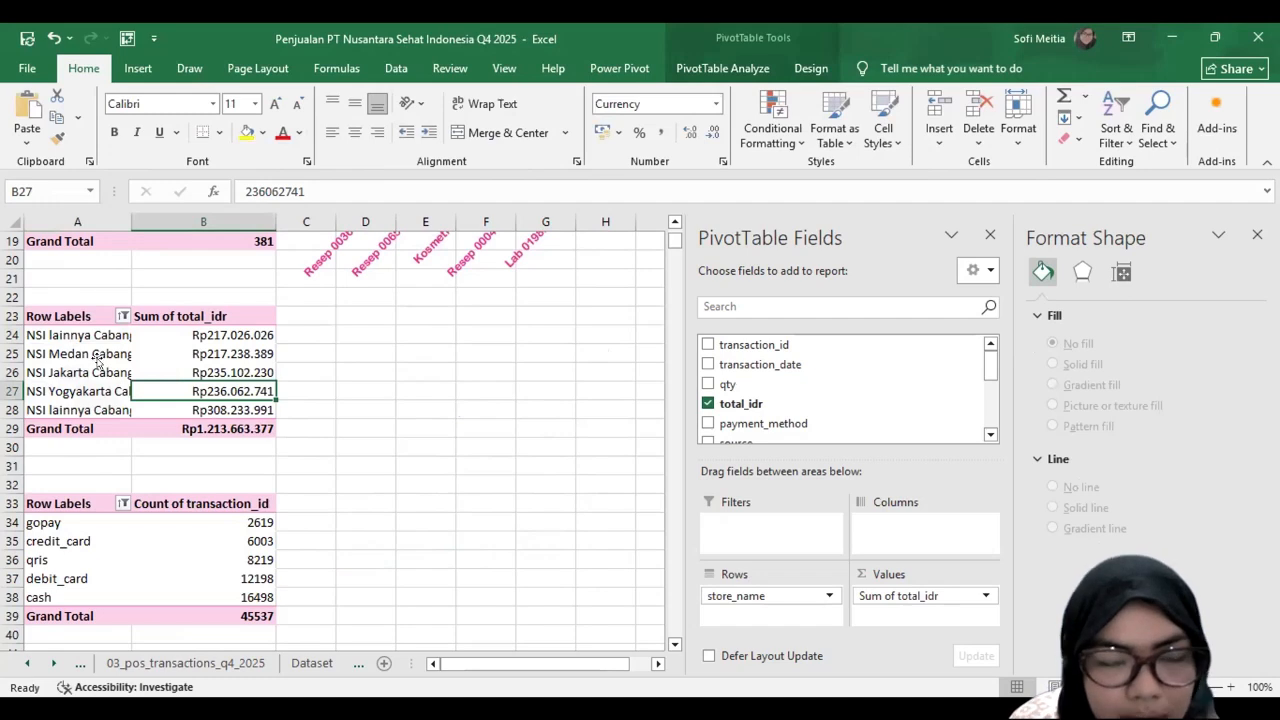
left_click(97, 356)
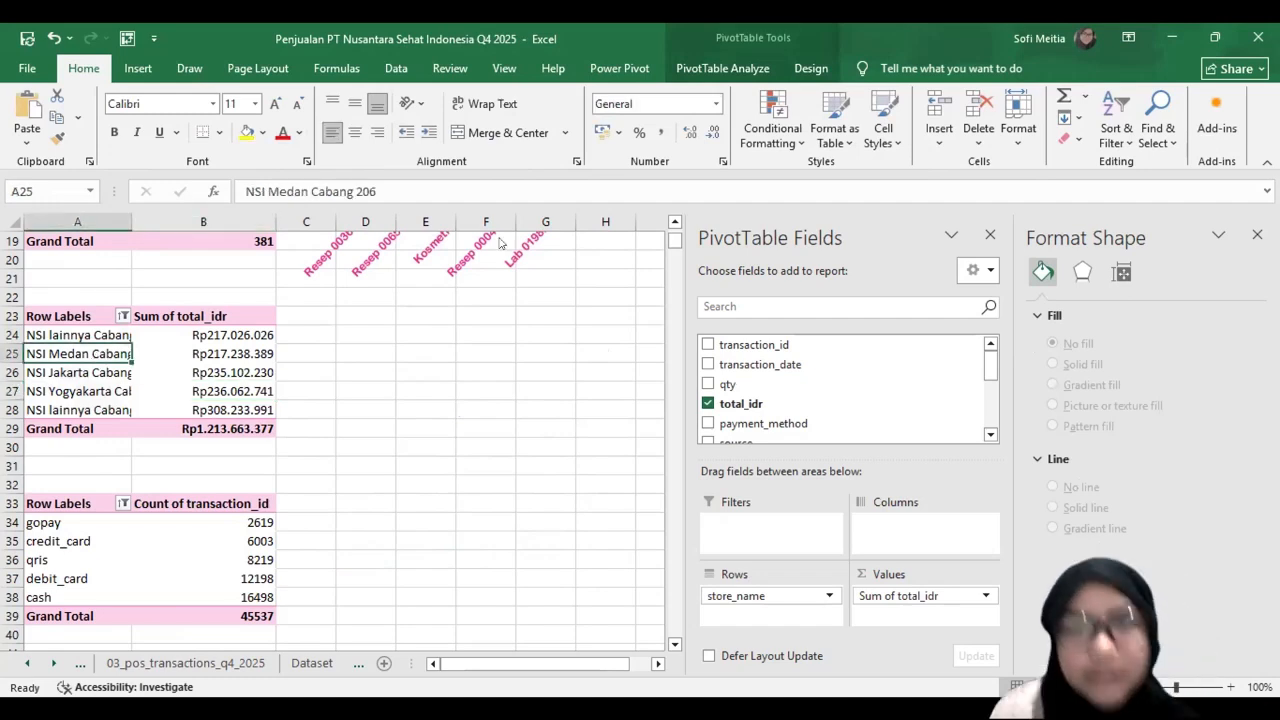
left_click(985, 96)
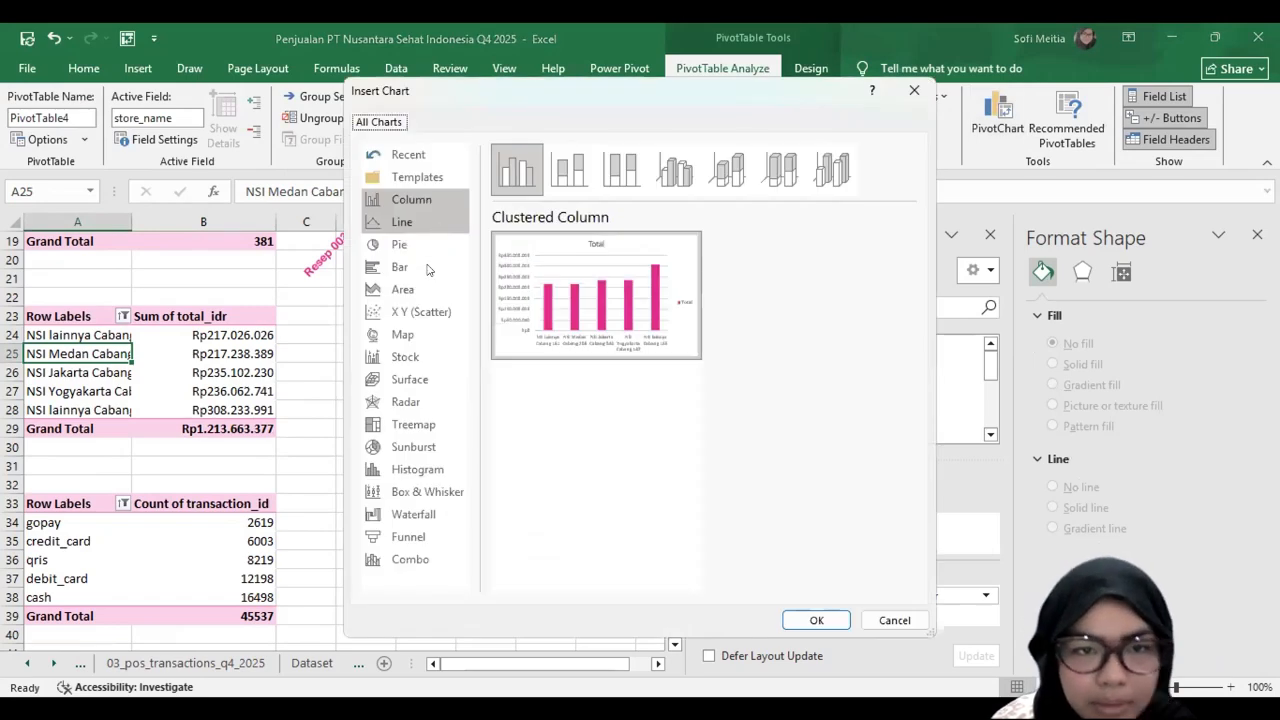
left_click(431, 267)
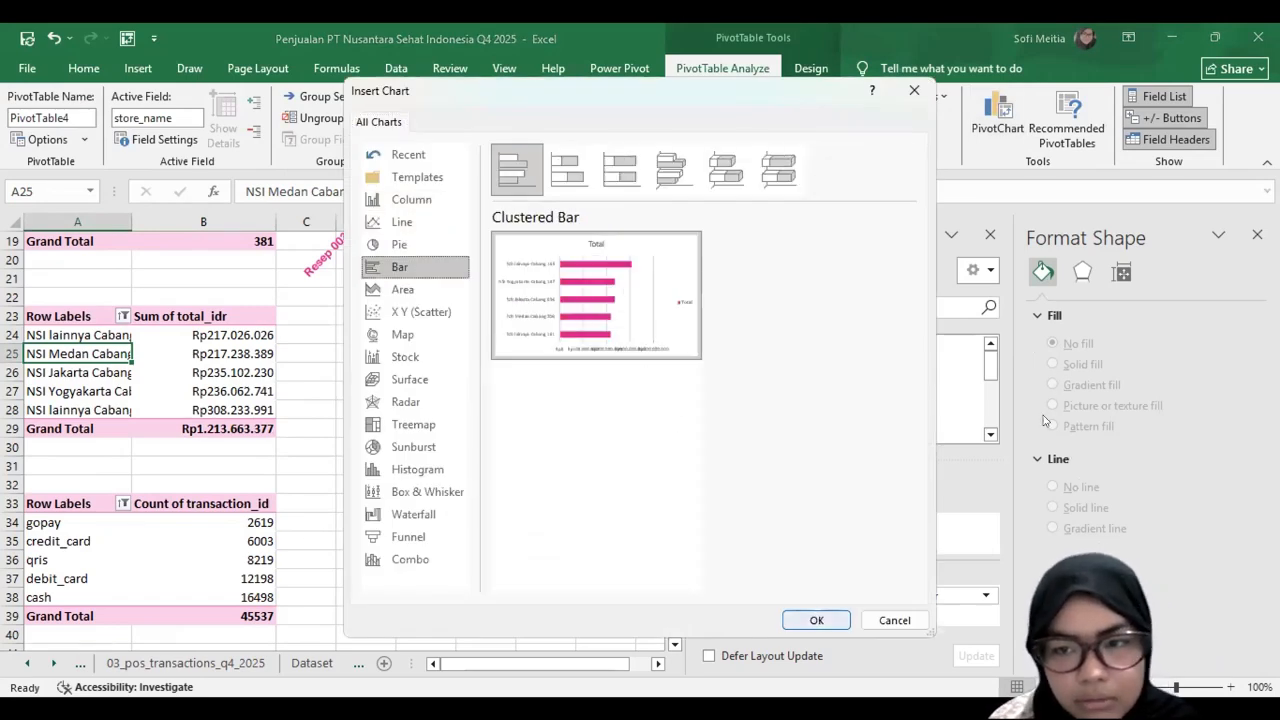
key("Return")
Step: Give the store bar chart no fill and no border line, and move it beside its PivotTable
left_click(1083, 309)
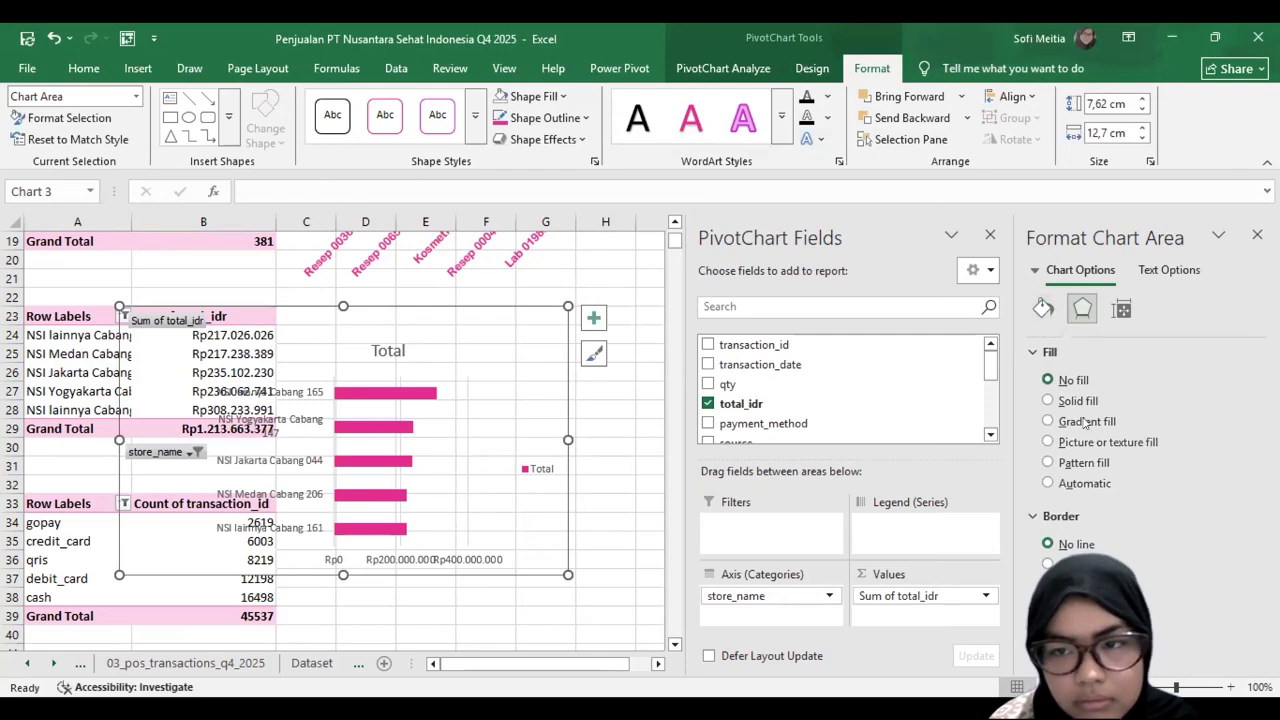
left_click(1257, 235)
left_click_drag(189, 431, 372, 438)
Step: Hide all field buttons on the store bar chart and delete its legend
right_click(367, 465)
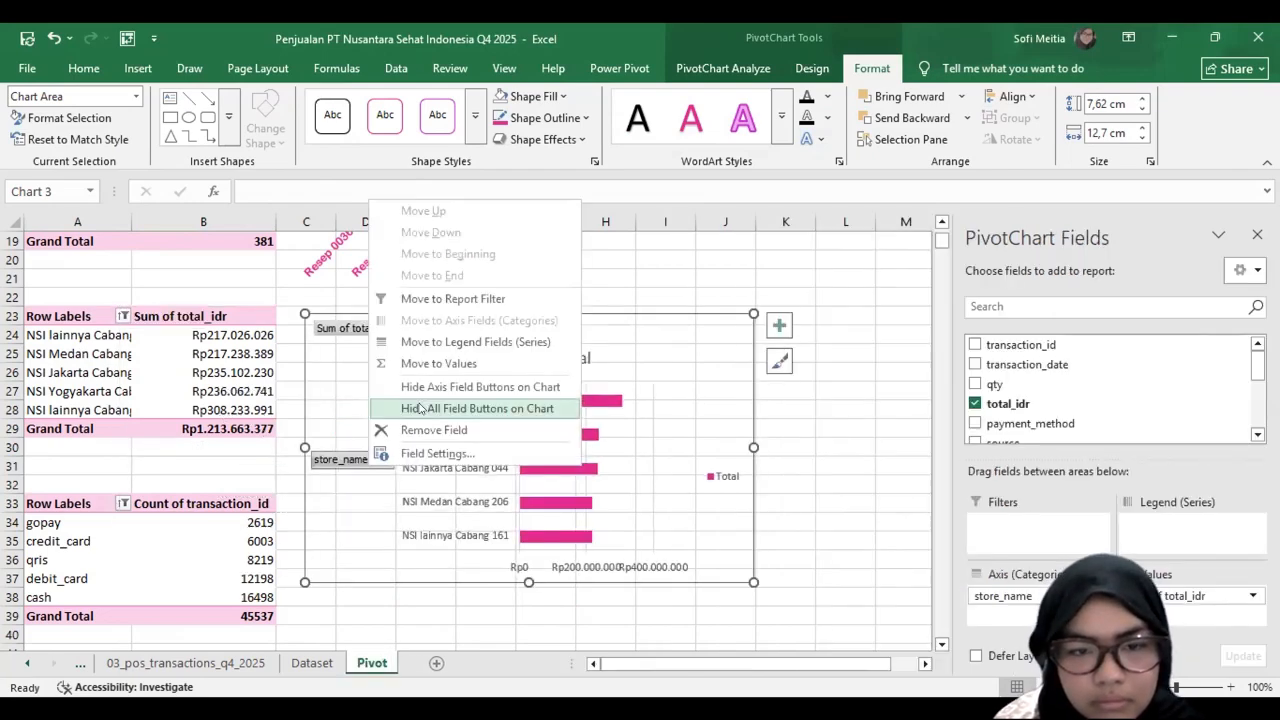
left_click(424, 409)
left_click(727, 465)
key("Delete")
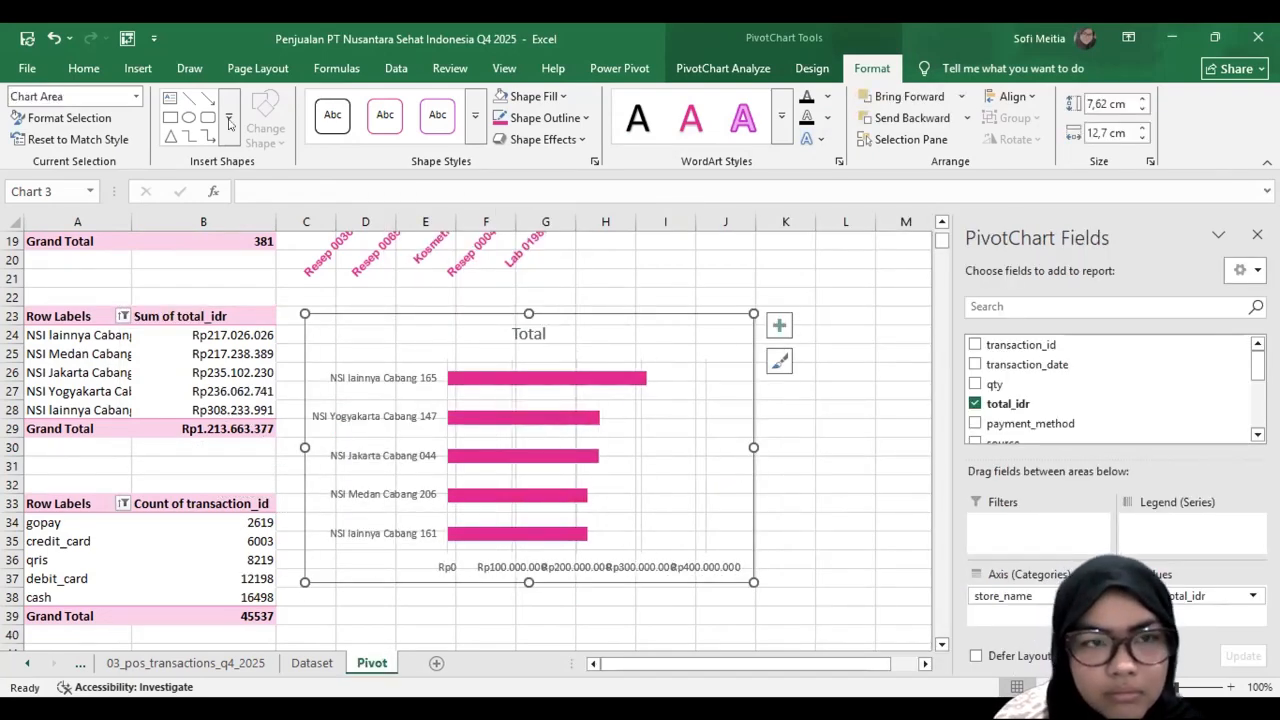
Step: Format the store bar chart's text in dark pink Arial Rounded MT Bold and shrink the chart to roughly rows 23 to 31
left_click(84, 68)
left_click_drag(753, 582, 638, 480)
Step: Insert a Pie PivotChart from the payment method PivotTable
scroll(341, 530, "down", 2)
left_click(272, 446)
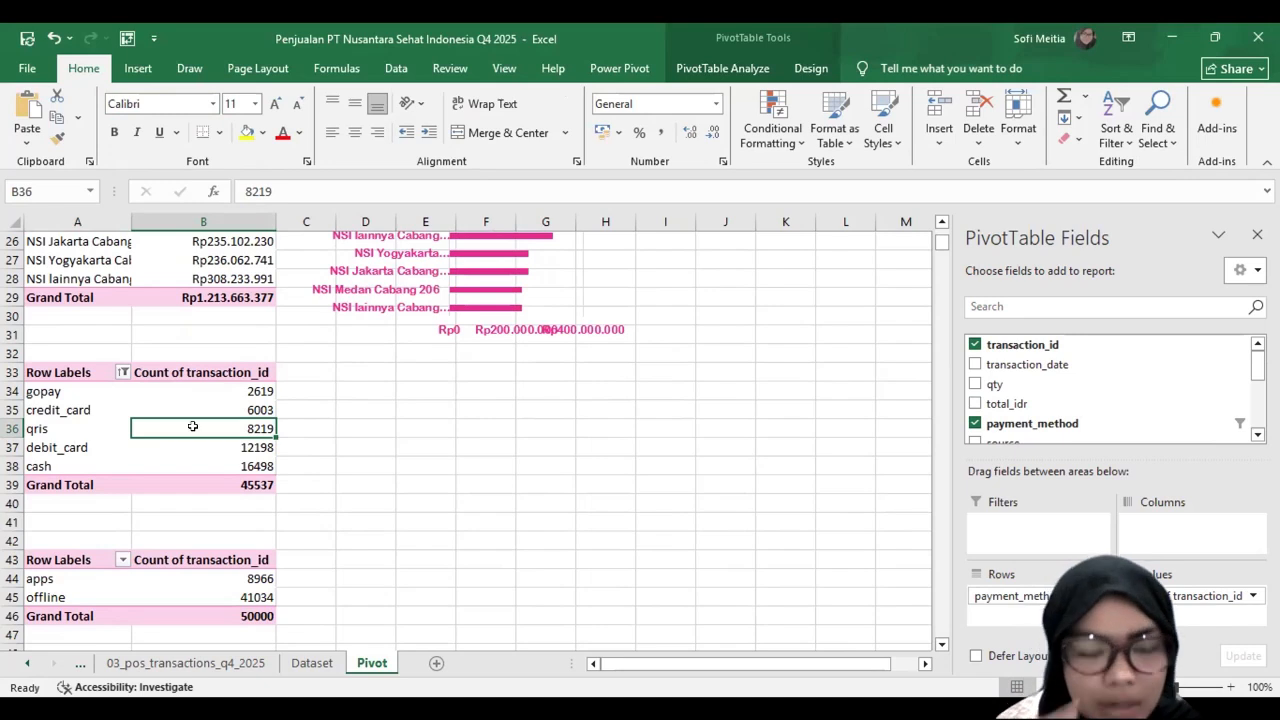
left_click(713, 70)
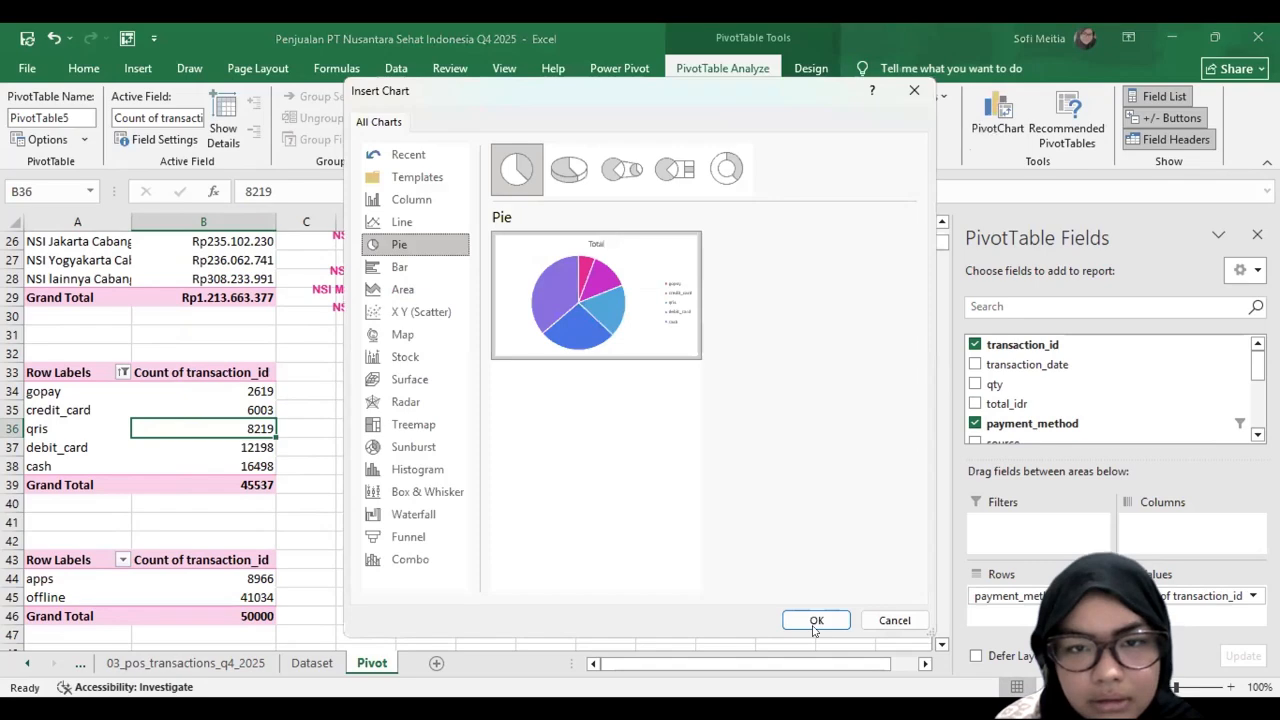
left_click(815, 621)
Step: Recolour the payment method pie with the dark-to-light monochromatic pink palette and hide all its field buttons
double_click(698, 379)
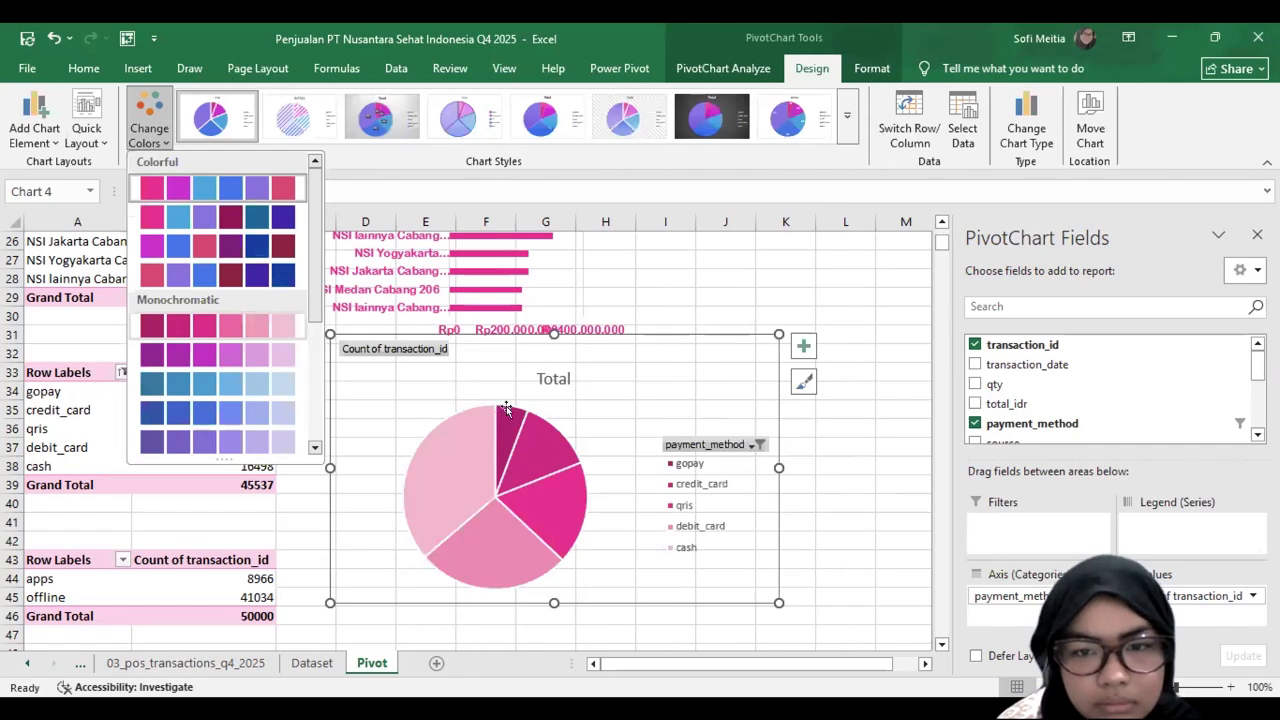
right_click(708, 444)
left_click(813, 382)
left_click_drag(779, 603, 748, 579)
left_click_drag(636, 481, 645, 486)
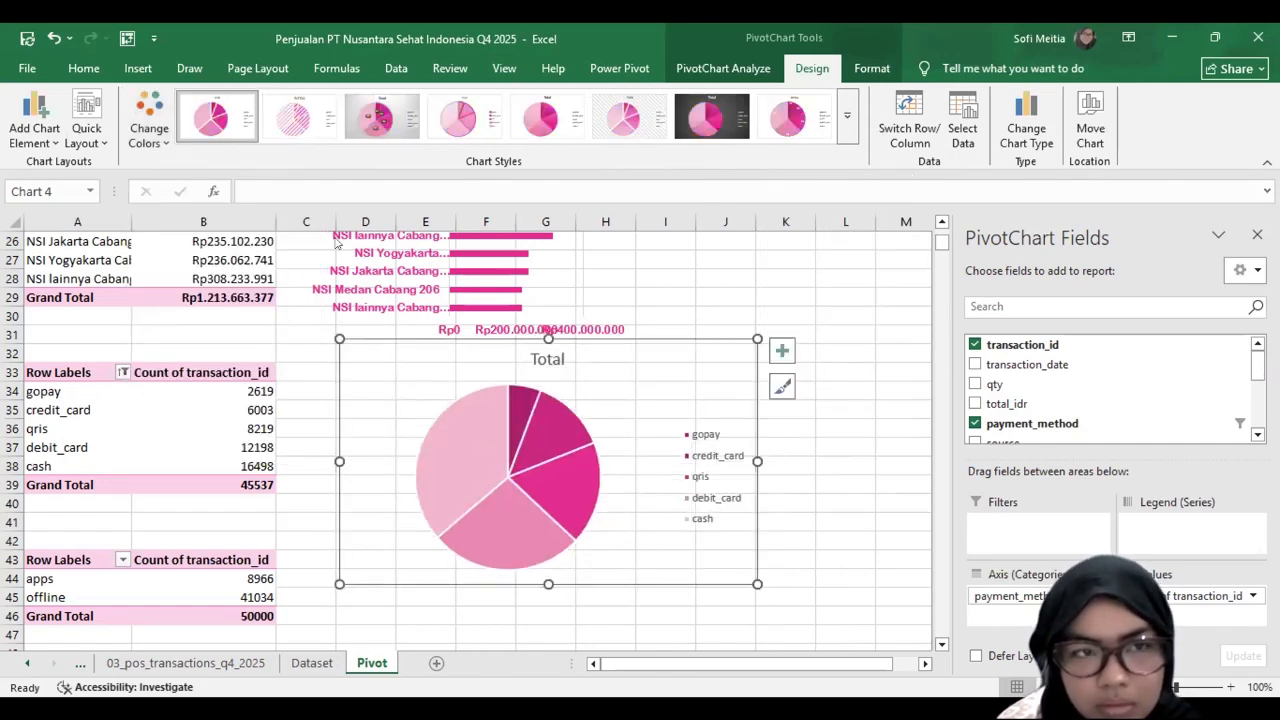
Step: Switch the payment method pie to the light-to-dark monochromatic pink palette and make the chart slightly smaller
left_click(149, 122)
left_click(262, 390)
left_click_drag(748, 579, 729, 567)
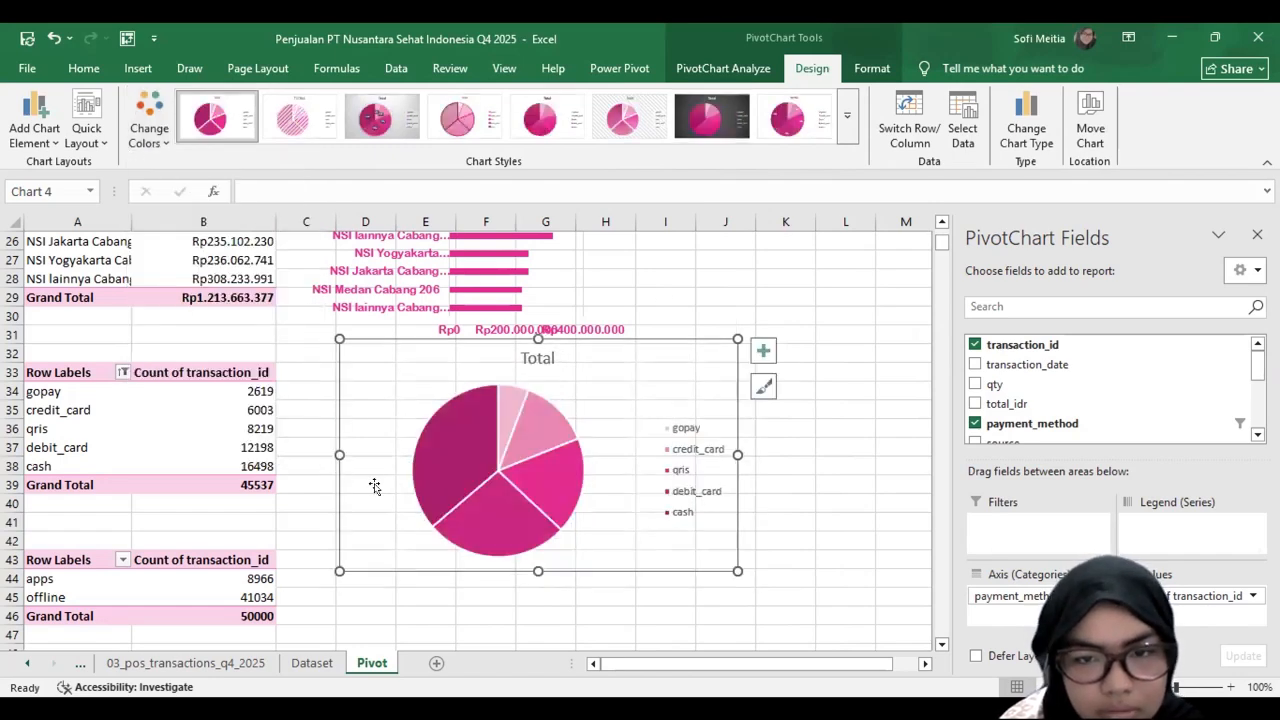
Step: Colour the payment method pie chart's text dark pink and shrink the chart to roughly rows 32 to 40
left_click(84, 68)
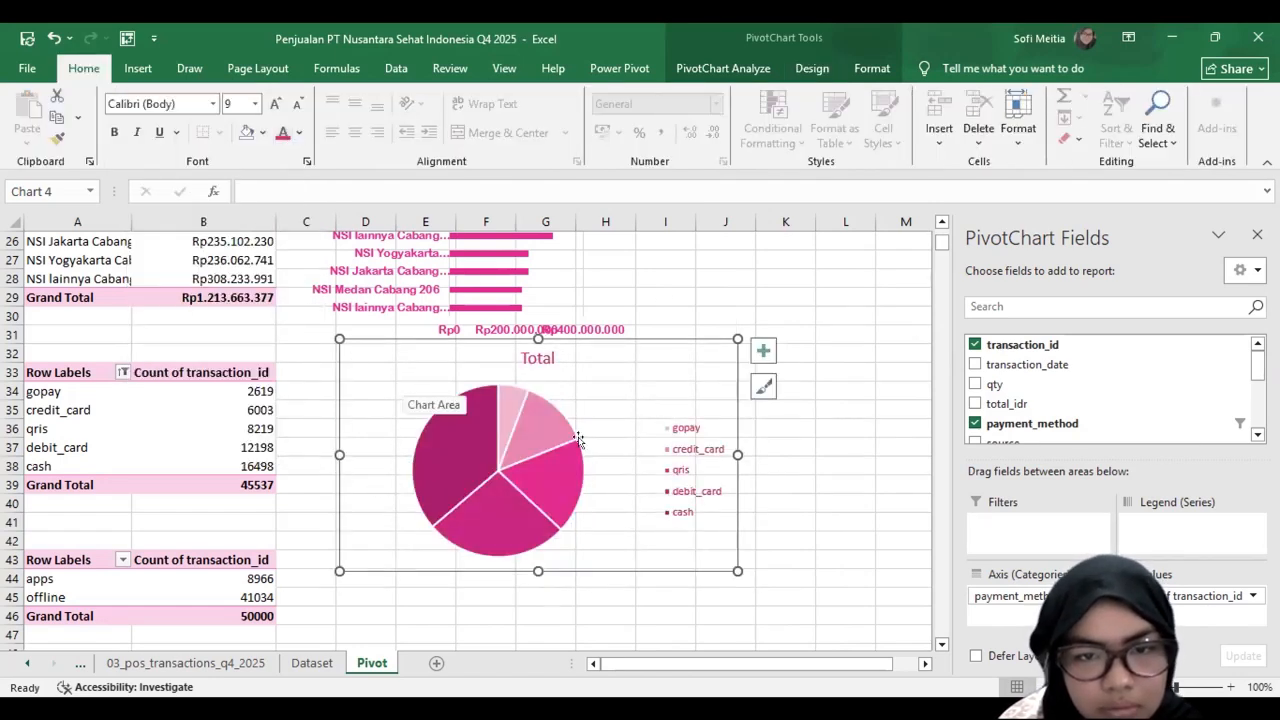
scroll(607, 465, "up", 2)
scroll(607, 465, "down", 4)
scroll(680, 557, "up", 1)
left_click_drag(733, 498, 668, 438)
Step: Title the SKU column chart "5 Produk Paling Laris"
scroll(525, 360, "up", 9)
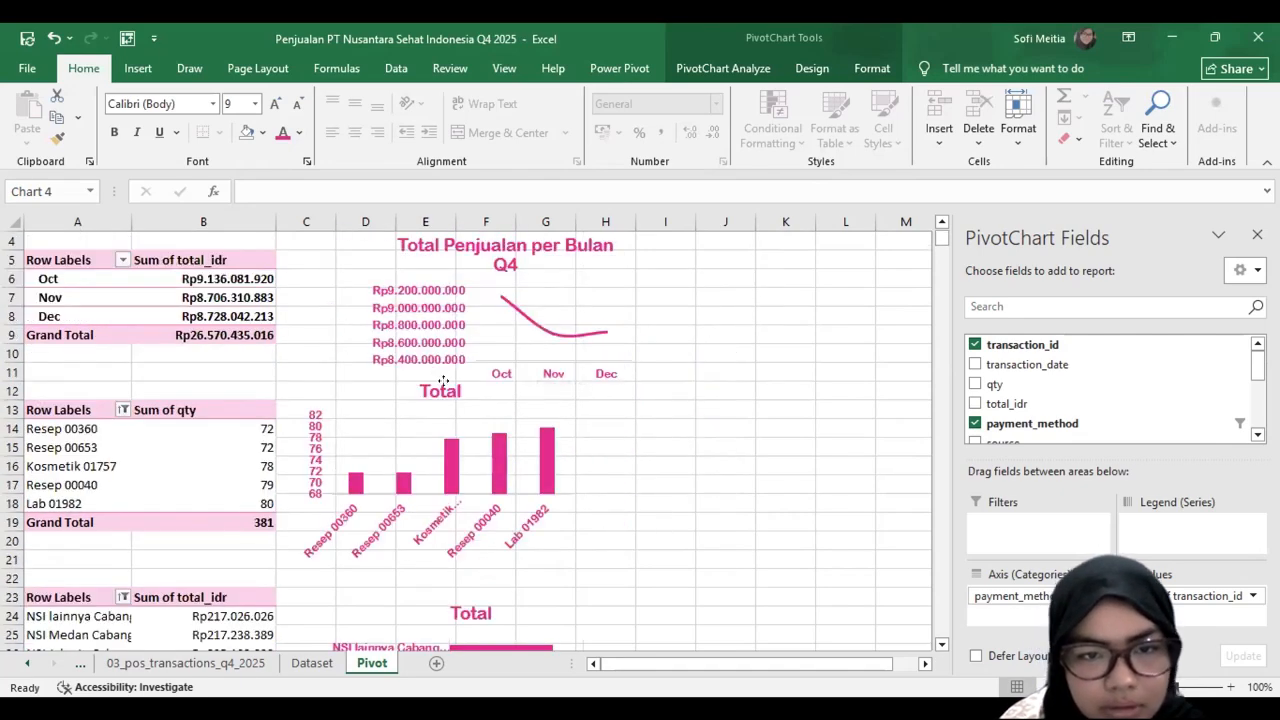
double_click(441, 390)
type("5 Produk")
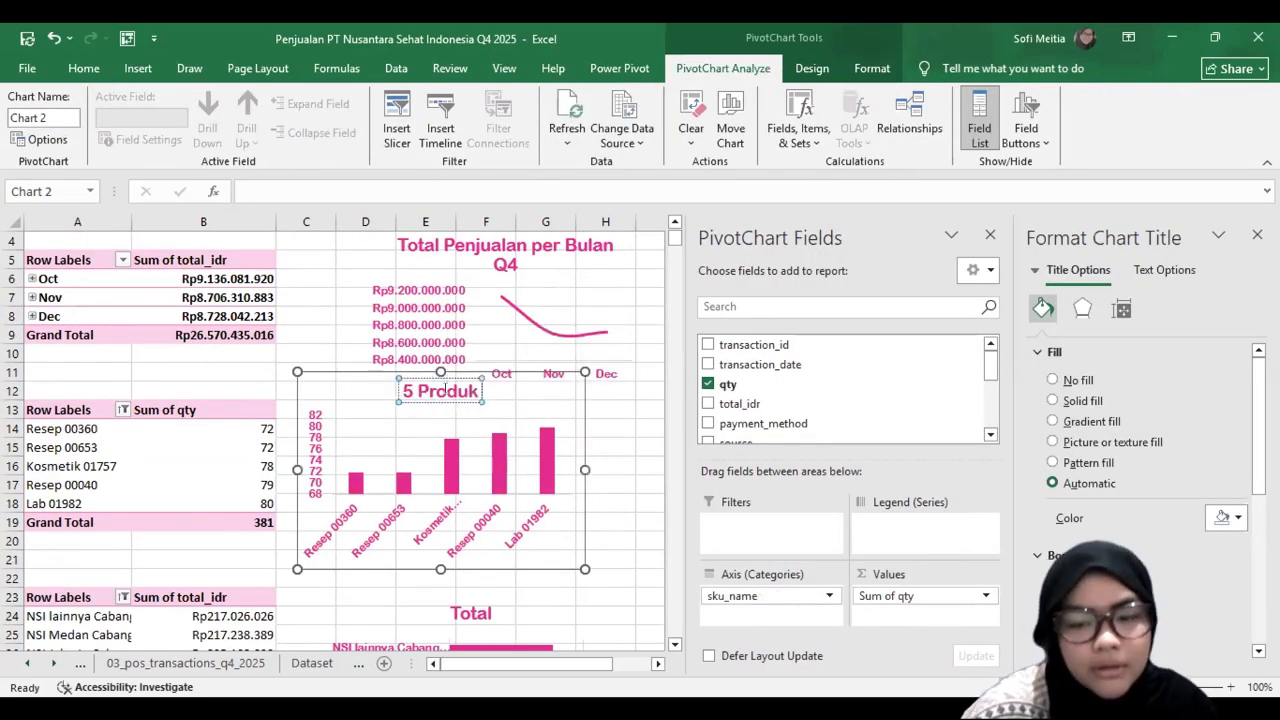
type(" Paling Laris")
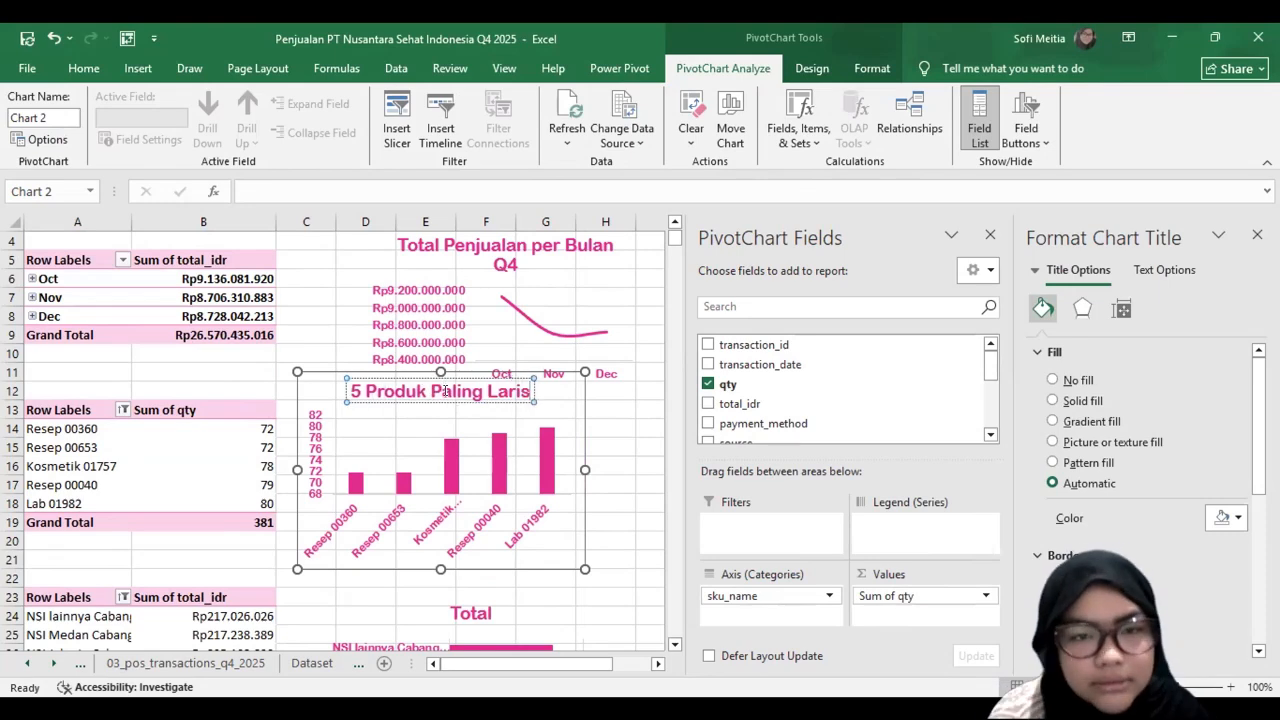
Step: Title the store bar chart "5 Store dengan Revenue Tertinggi"
scroll(461, 500, "down", 3)
left_click(472, 440)
double_click(472, 440)
type("5 Store dengan")
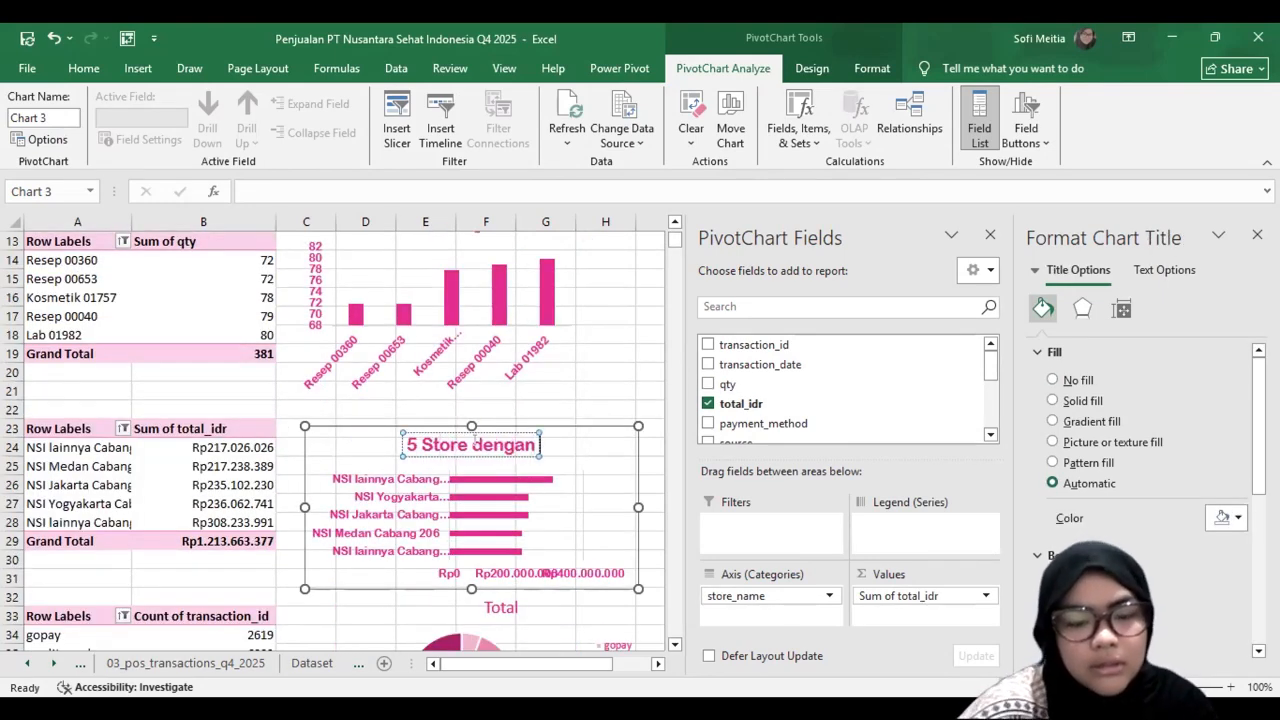
type(" Revenue Tertinggi")
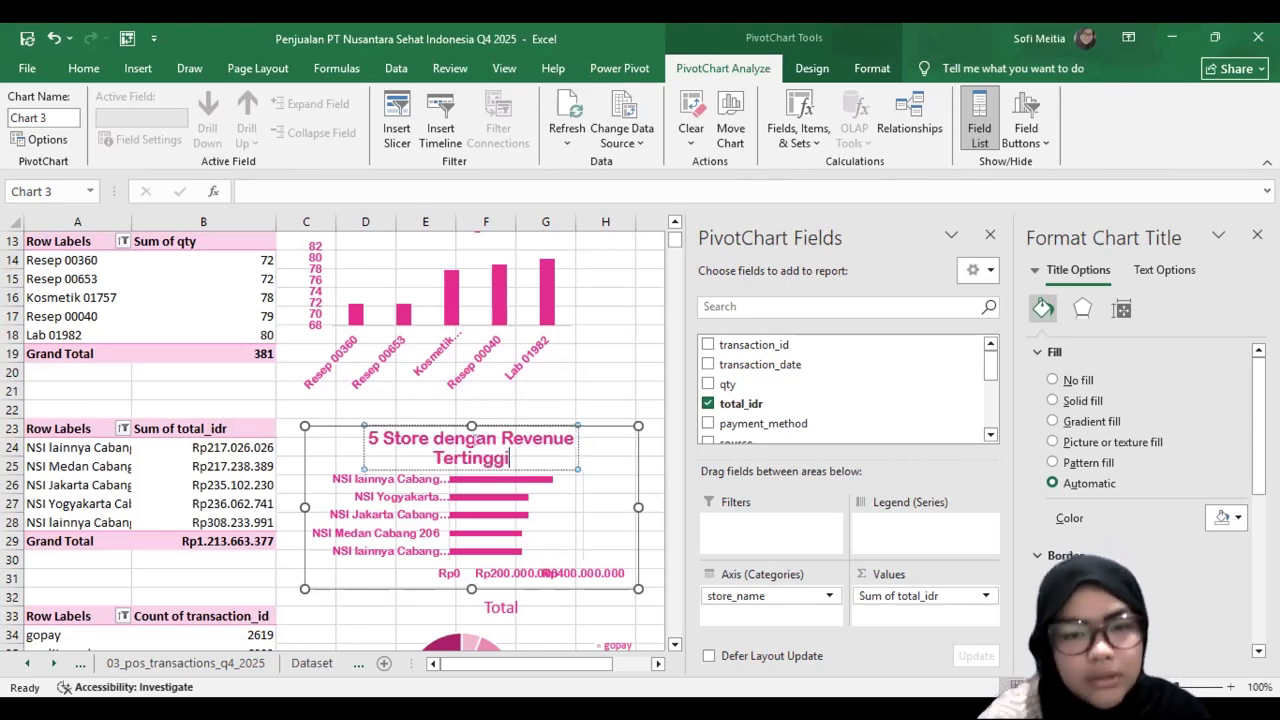
Step: Set the payment method pie chart's font to Arial Rounded MT Bold
scroll(461, 500, "down", 3)
left_click(560, 470)
left_click(80, 70)
left_click(213, 104)
left_click(212, 221)
Step: Title the payment method pie chart "5 Metode Pembayaran"
left_click(503, 455)
double_click(503, 455)
type("5 Metode Pembayaran")
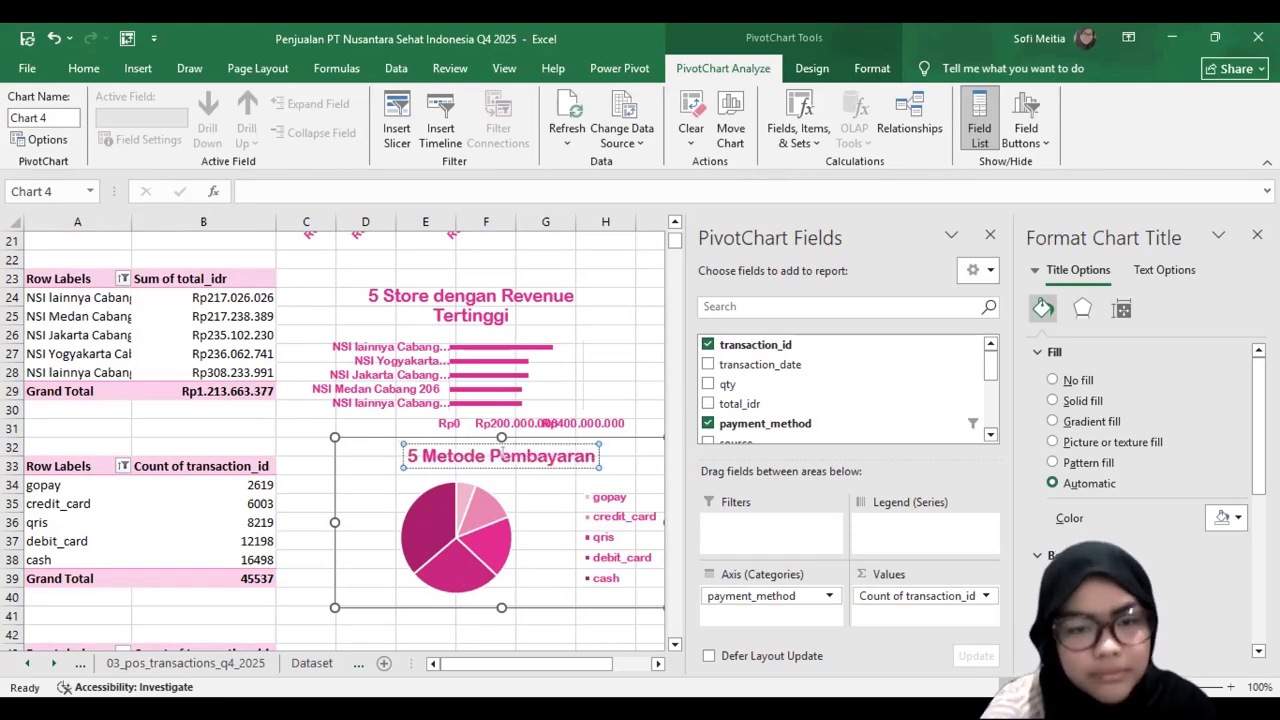
scroll(440, 420, "up", 5)
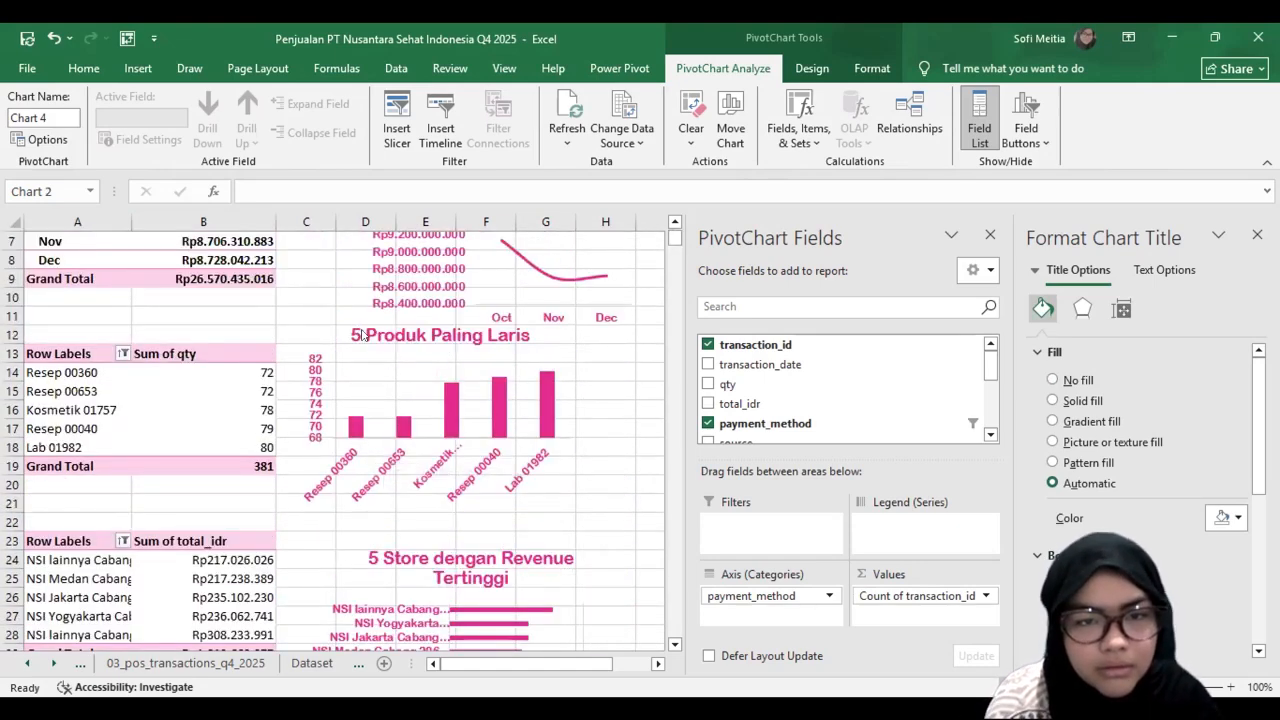
scroll(385, 318, "down", 1)
double_click(365, 294)
key("BackSpace")
key("BackSpace")
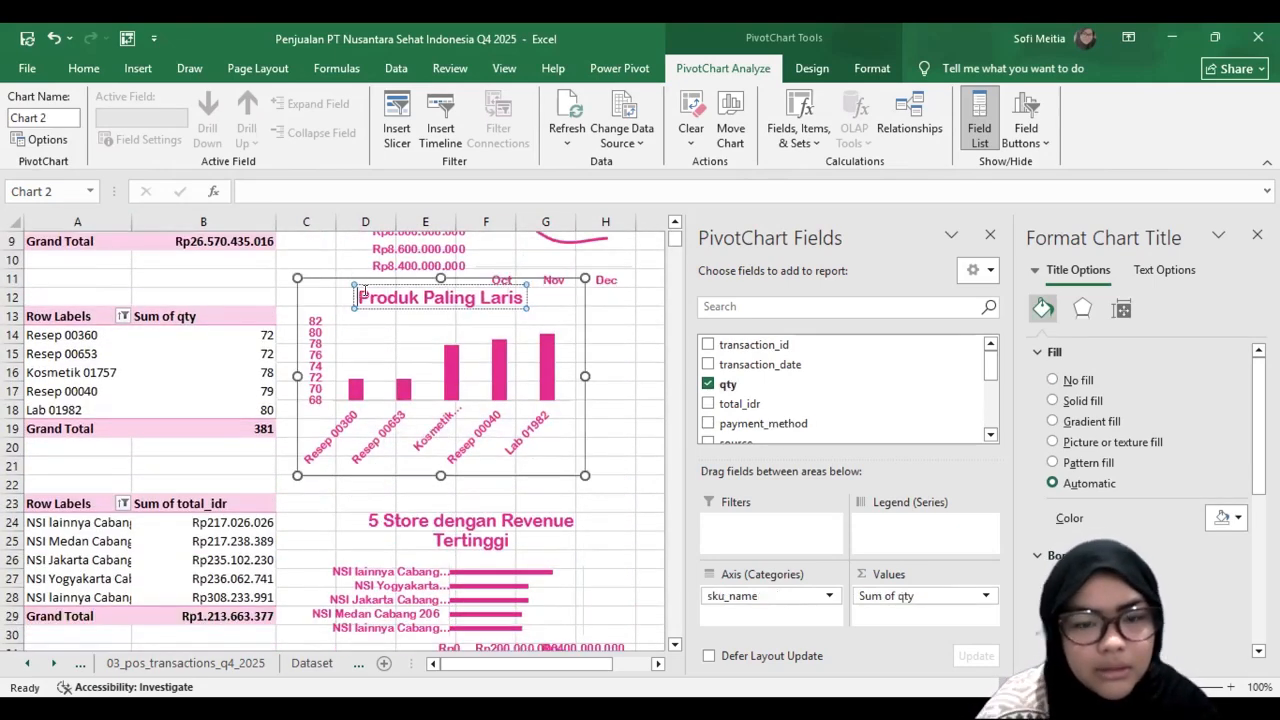
left_click(430, 527)
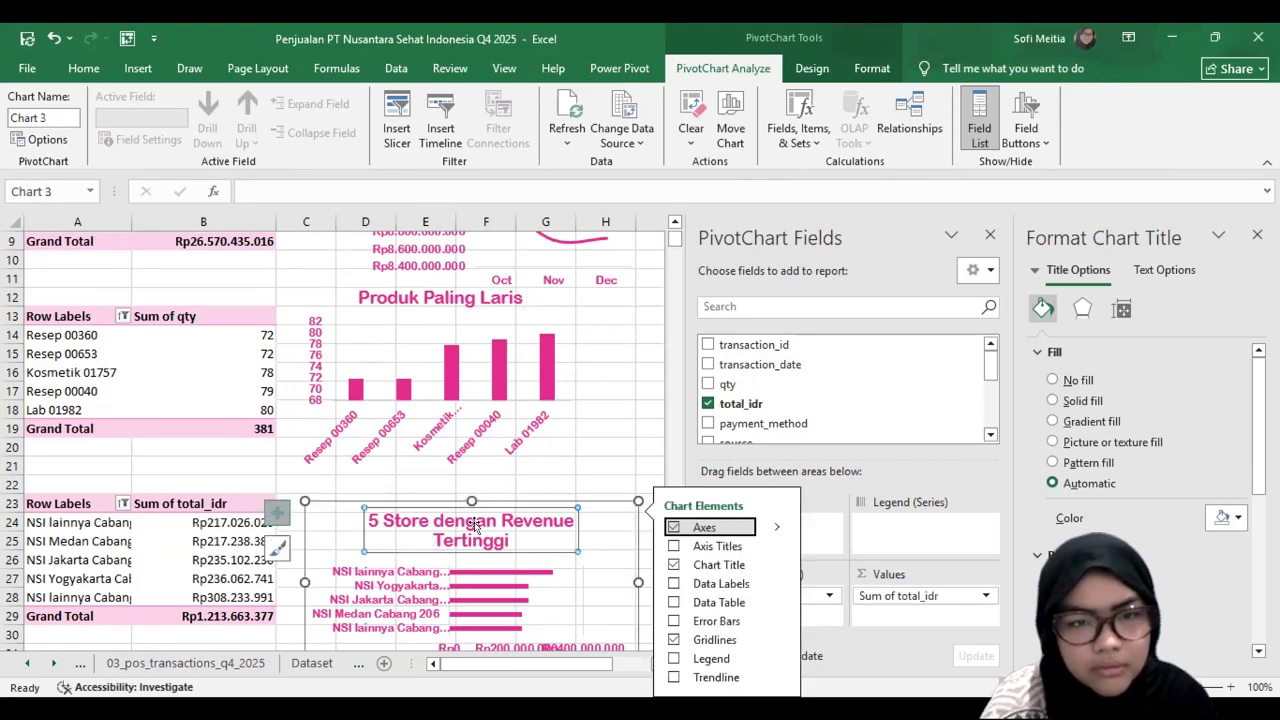
left_click(368, 300)
Step: Extend the payment method chart's title to "5 Metode Pembayaran Paling Sering Digunakan"
scroll(546, 268, "down", 7)
left_click(586, 272)
left_click(588, 270)
type("Paling Sering DIg")
key("BackSpace")
key("BackSpace")
type("o")
key("BackSpace")
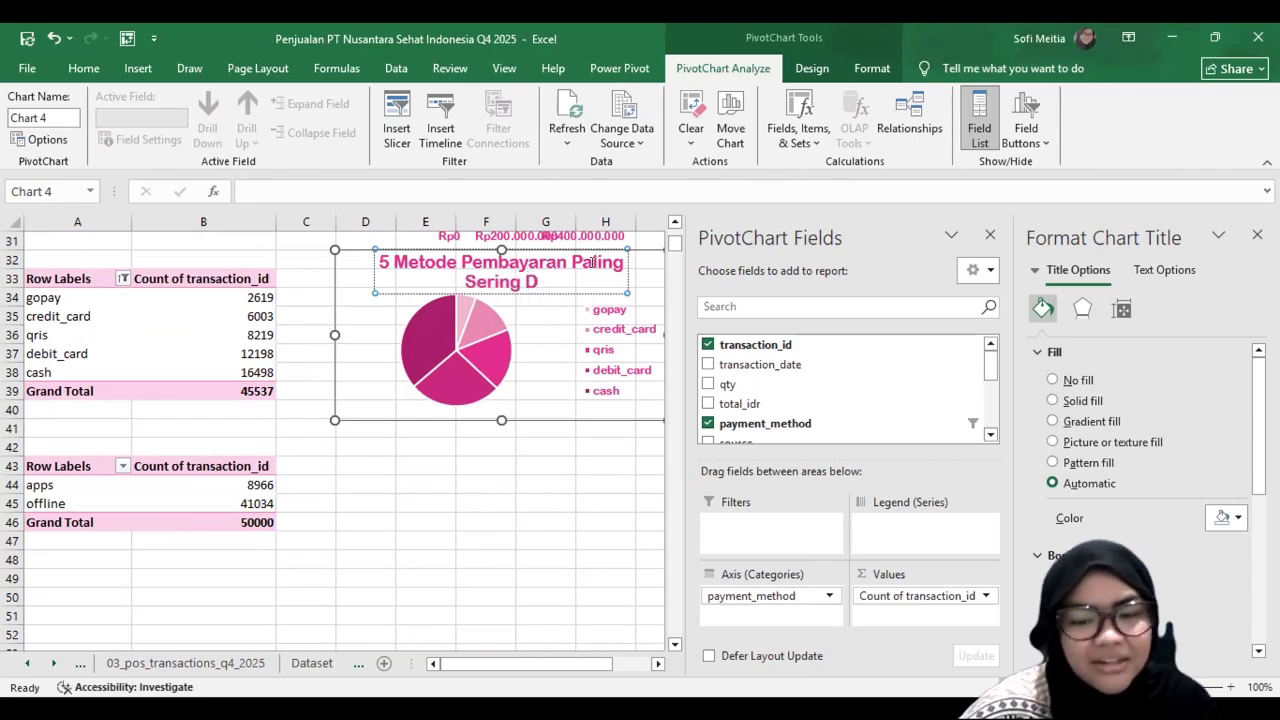
type("igunakan")
Step: Insert a Pie PivotChart from the transaction source PivotTable comparing apps and offline
left_click(206, 484)
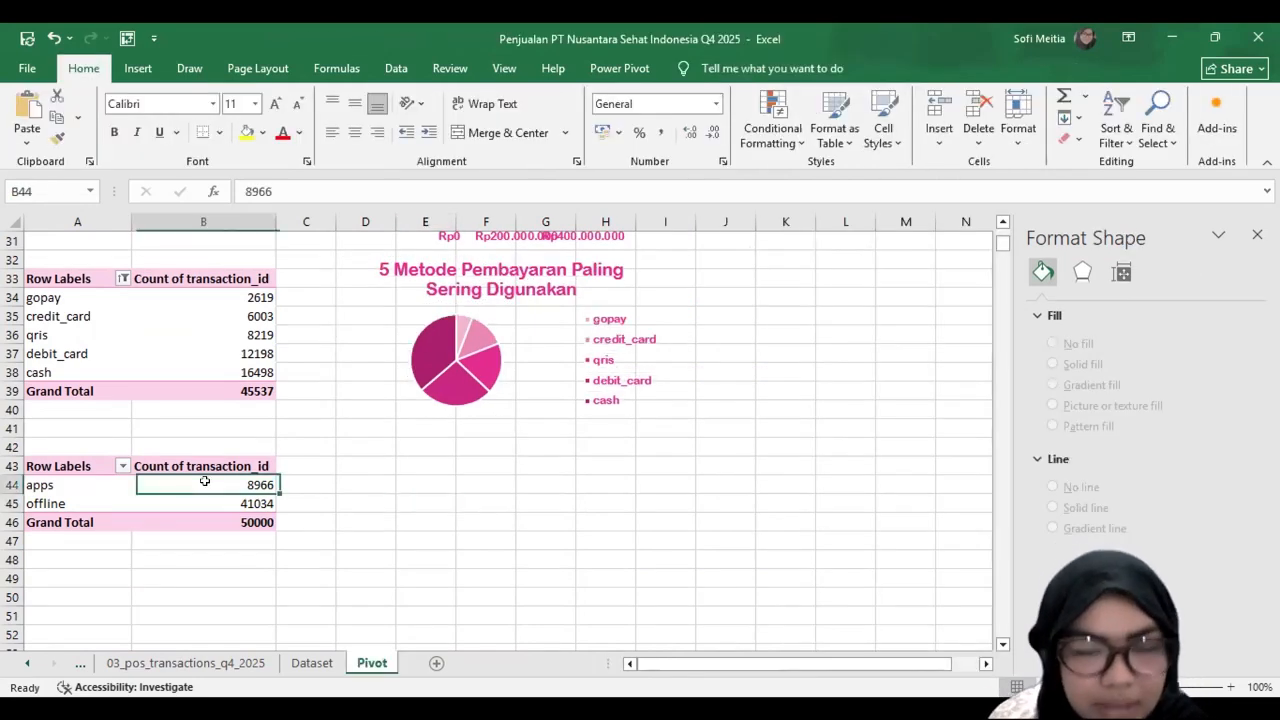
left_click(722, 68)
left_click(997, 118)
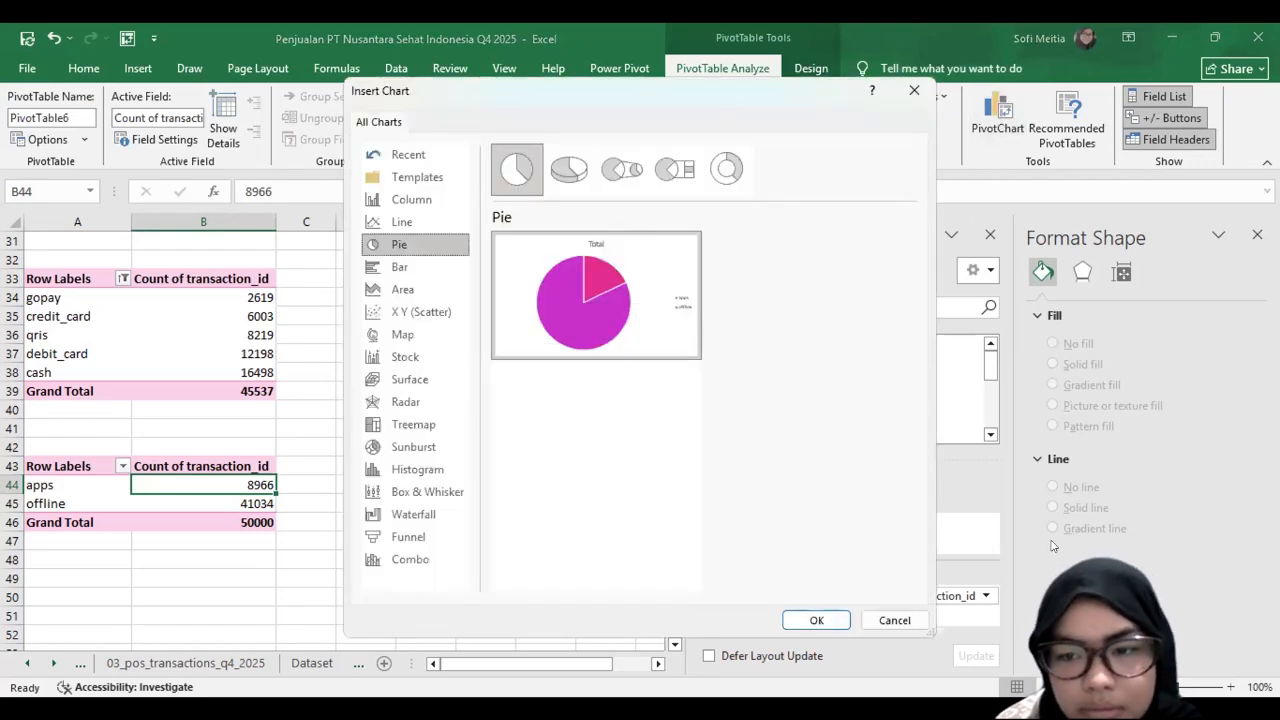
left_click(816, 620)
Step: Hide all field buttons on the transaction source pie chart and move the chart towards its PivotTable
right_click(532, 449)
left_click(590, 417)
left_click_drag(448, 489, 569, 562)
Step: Format the transaction source pie chart's text in dark pink Arial Rounded MT Bold and reposition the chart
left_click(86, 69)
left_click(213, 104)
left_click(194, 306)
left_click(281, 133)
left_click_drag(529, 441, 534, 472)
Step: Recolour the transaction source pie with the light-to-dark monochromatic pink palette
left_click(812, 69)
left_click(151, 100)
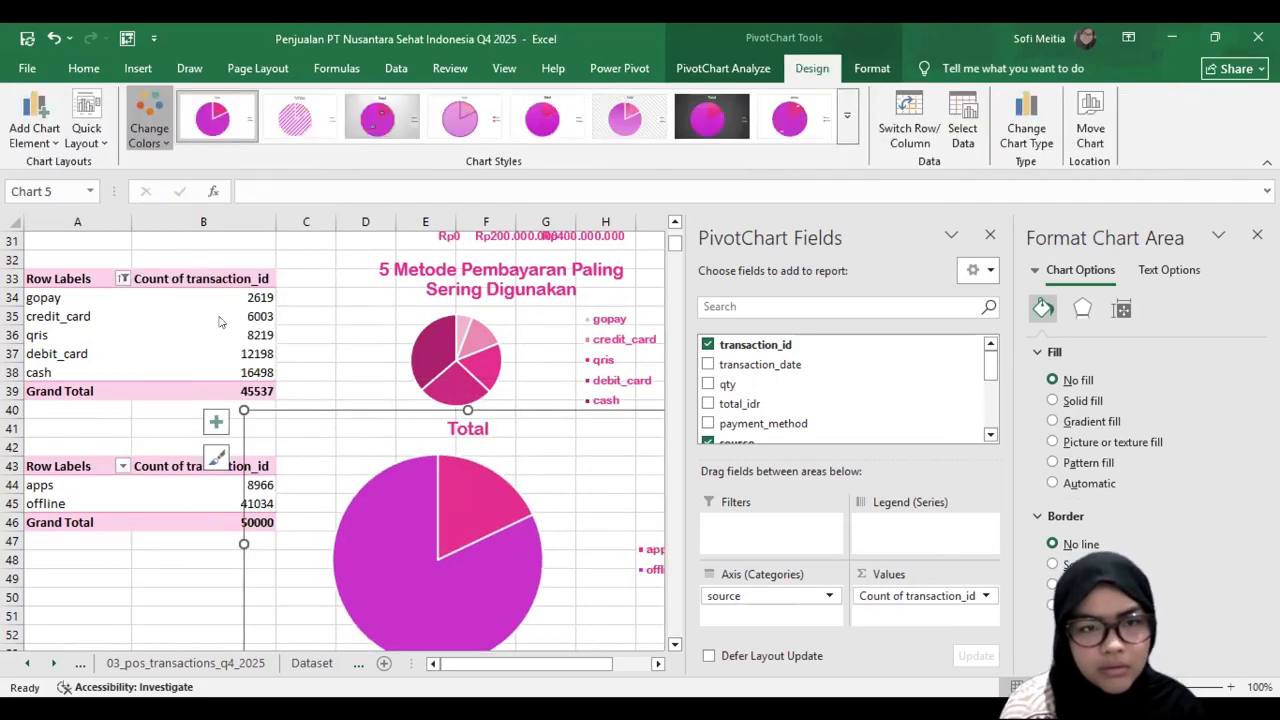
left_click_drag(315, 288, 286, 373)
left_click(259, 367)
left_click(575, 528)
Step: Title the transaction source pie chart "Sumber Transaksi"
scroll(575, 528, "down", 2)
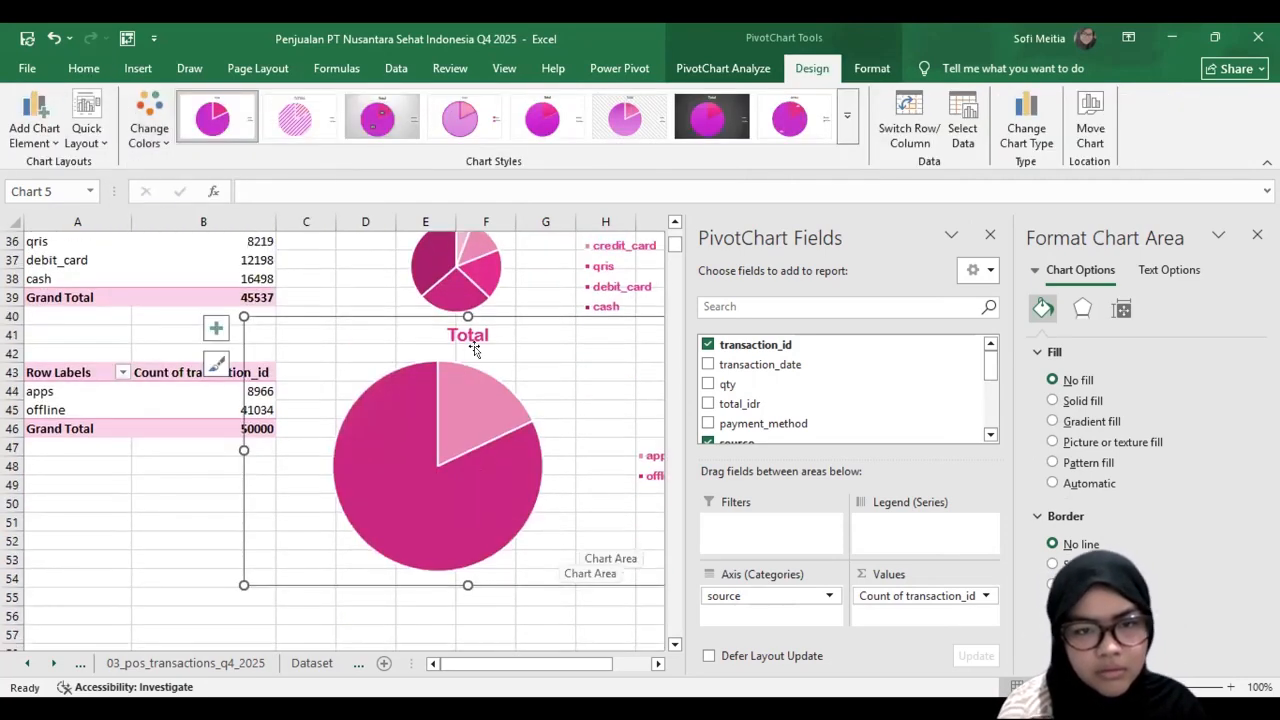
left_click(467, 334)
left_click(467, 334)
double_click(466, 334)
type("Sumber TRansaksi")
key("BackSpace")
key("BackSpace")
key("BackSpace")
key("BackSpace")
key("BackSpace")
key("BackSpace")
key("BackSpace")
key("BackSpace")
type("ransaksi")
Step: Shrink the transaction source pie chart to roughly rows 43 to 51 beside its PivotTable
scroll(625, 515, "down", 1)
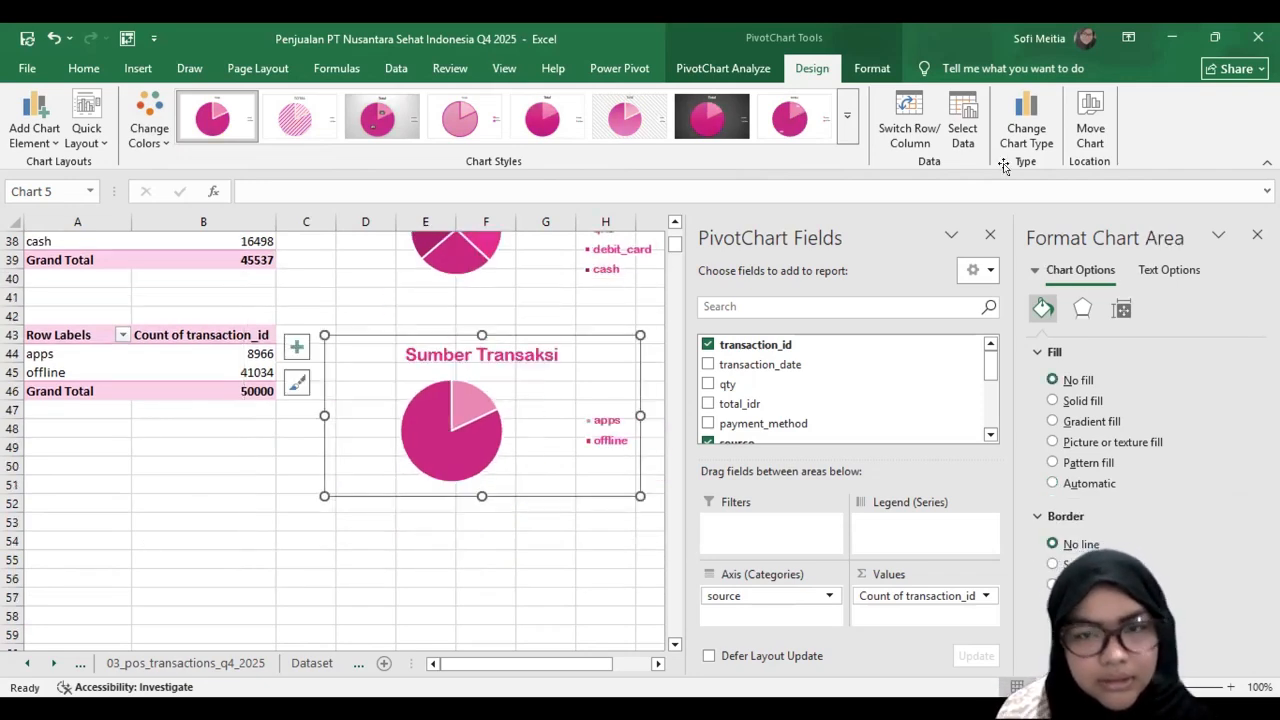
key("Escape")
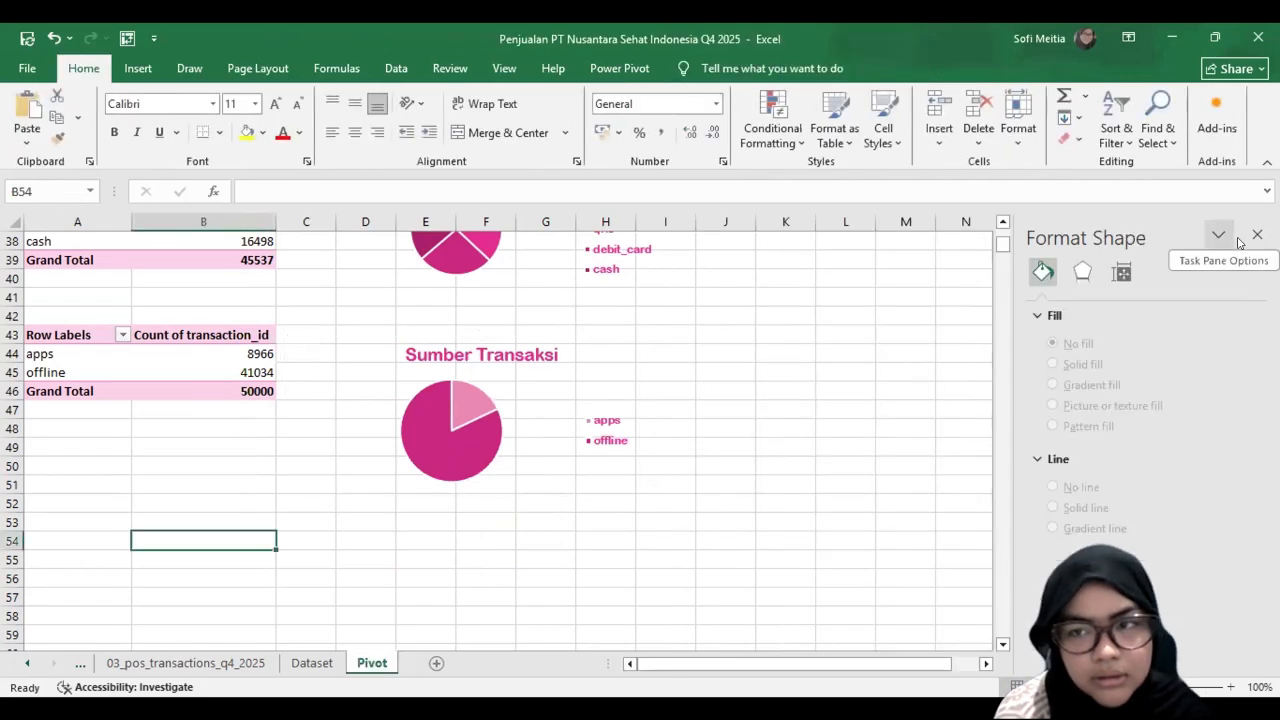
Step: Add a new worksheet after the Pivot sheet and name it Dashboard
scroll(963, 306, "up", 12)
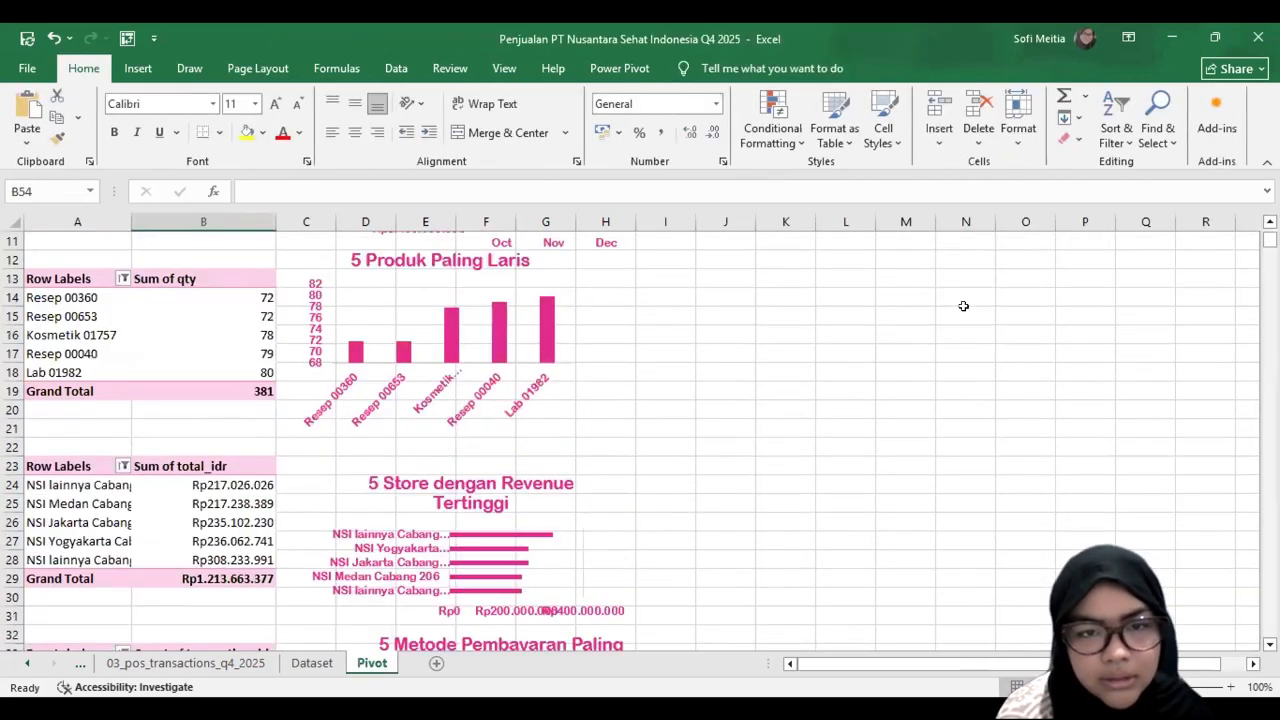
scroll(718, 394, "down", 6)
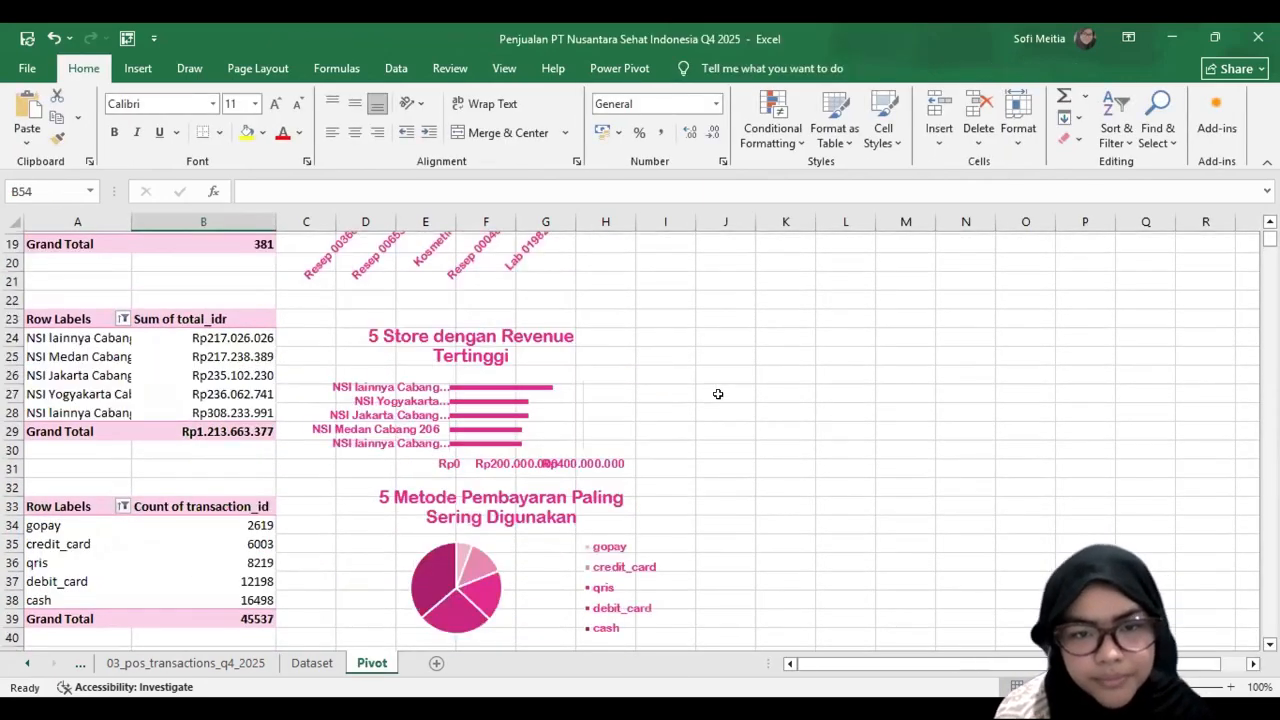
scroll(718, 394, "down", 6)
left_click(436, 663)
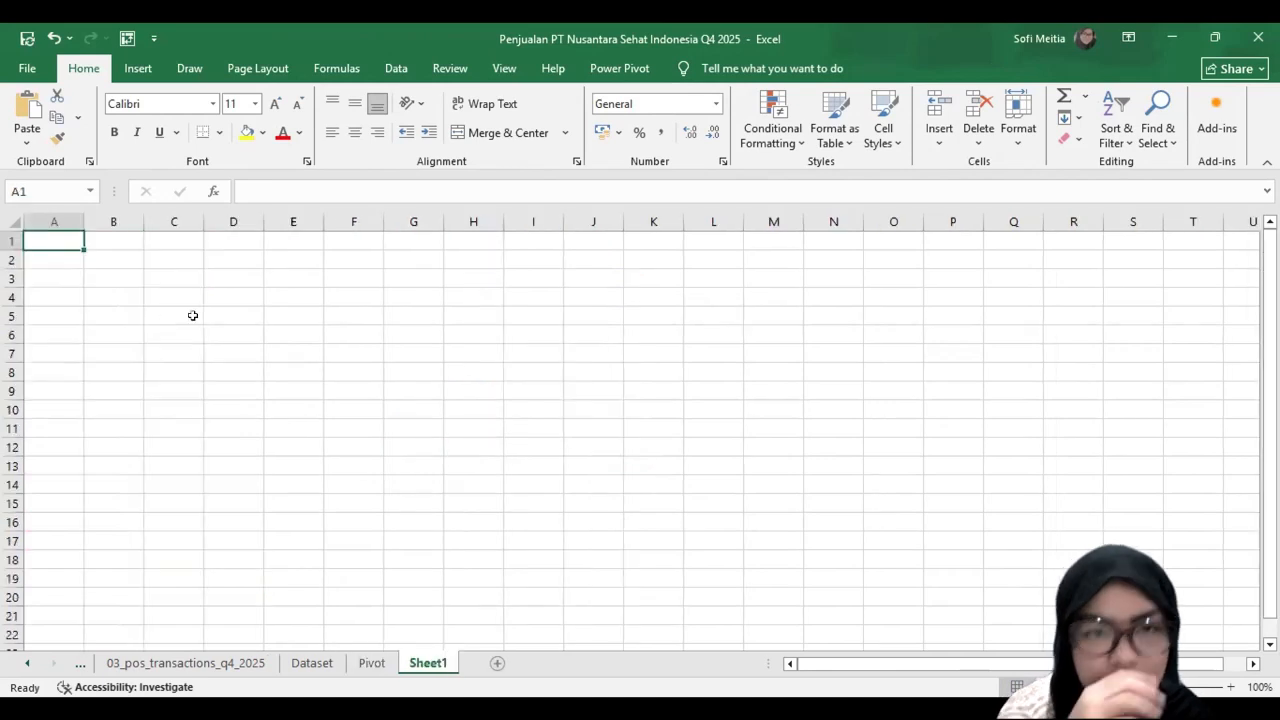
double_click(419, 663)
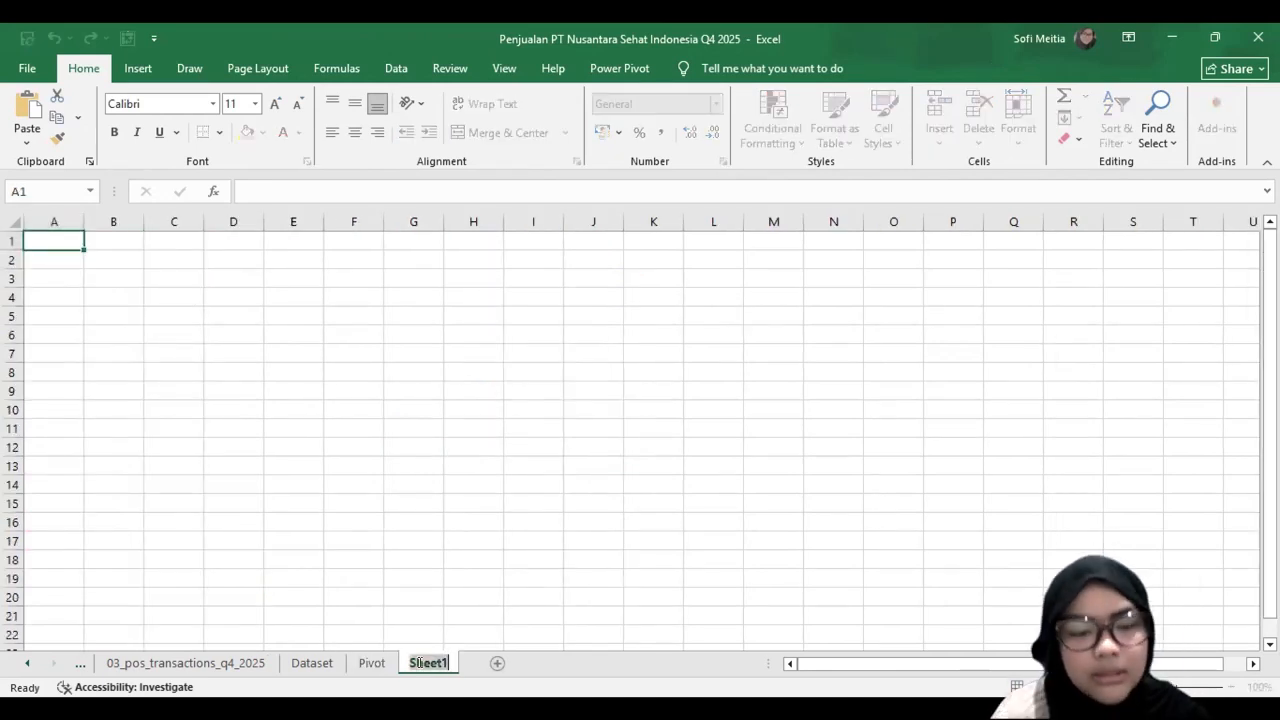
type("Dashboard")
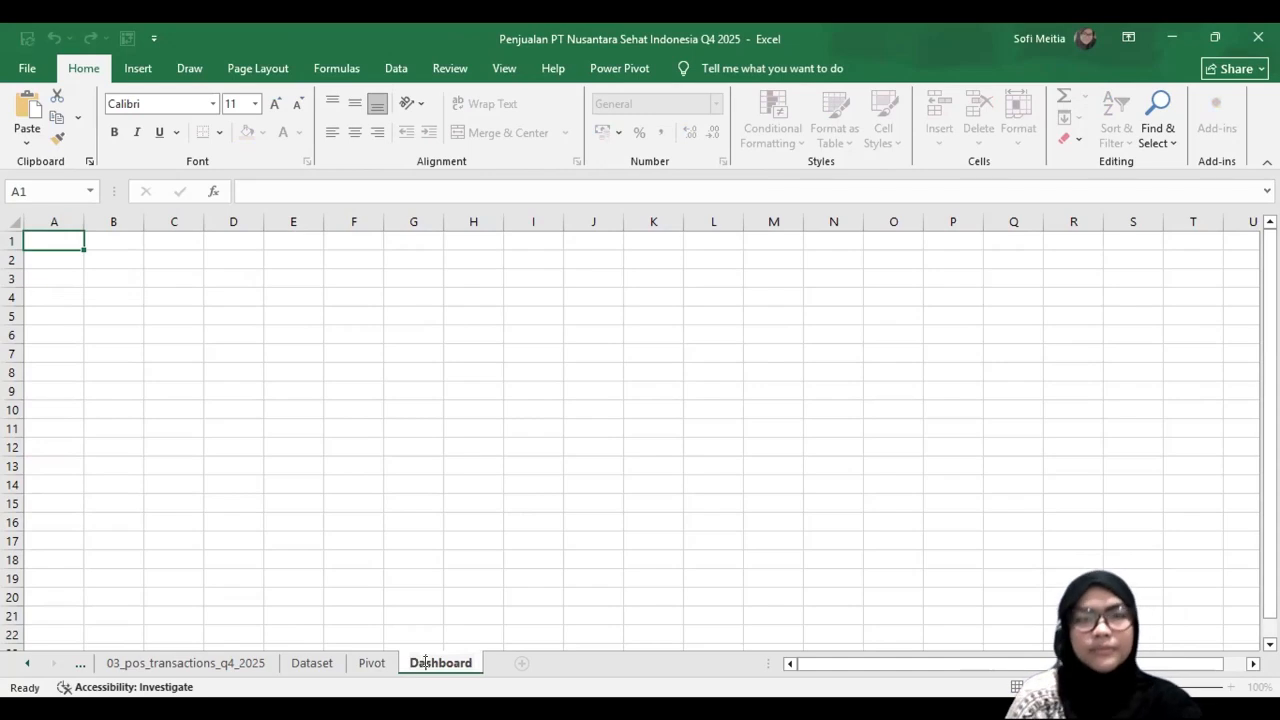
left_click(147, 335)
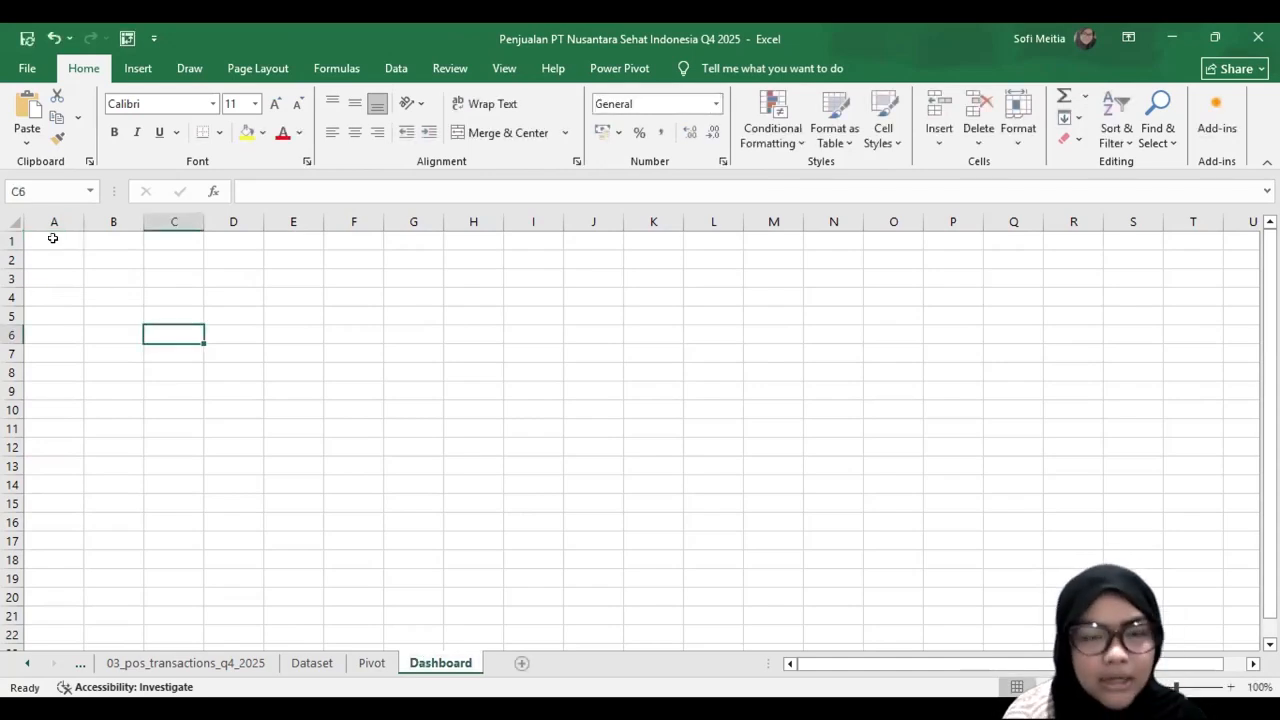
Step: Hide the gridlines on the Dashboard sheet
left_click(53, 238)
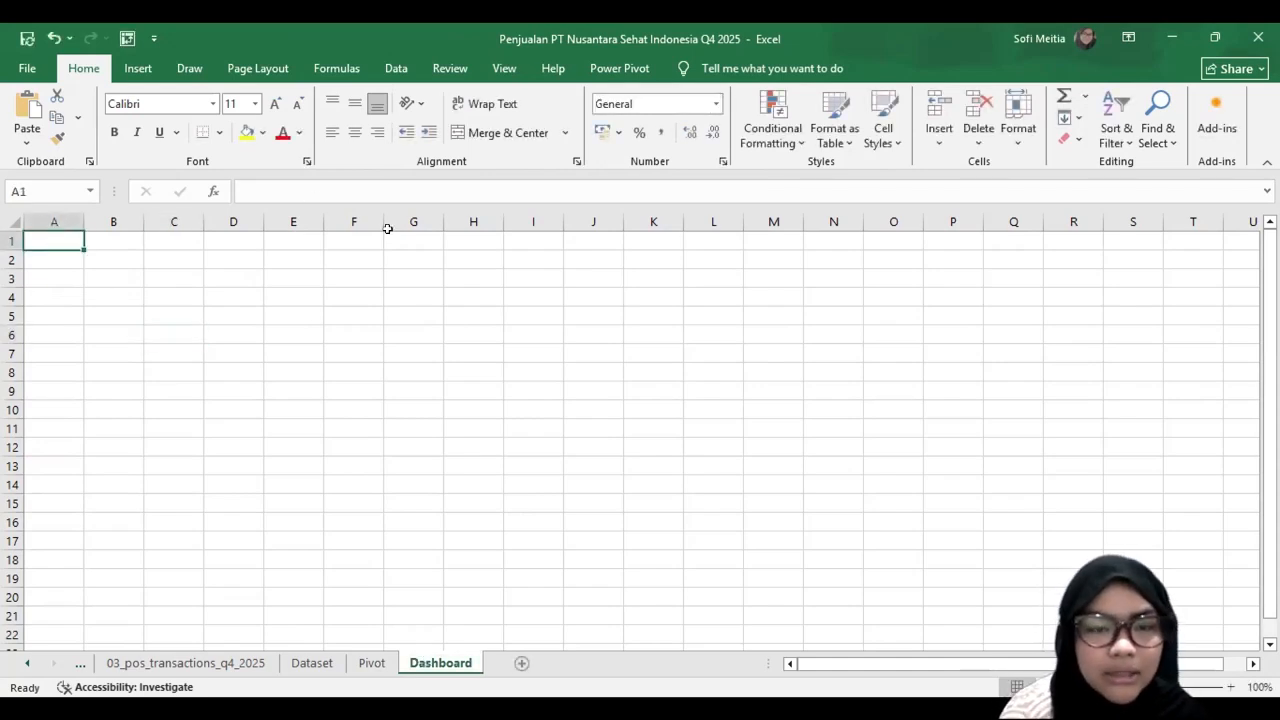
left_click(500, 68)
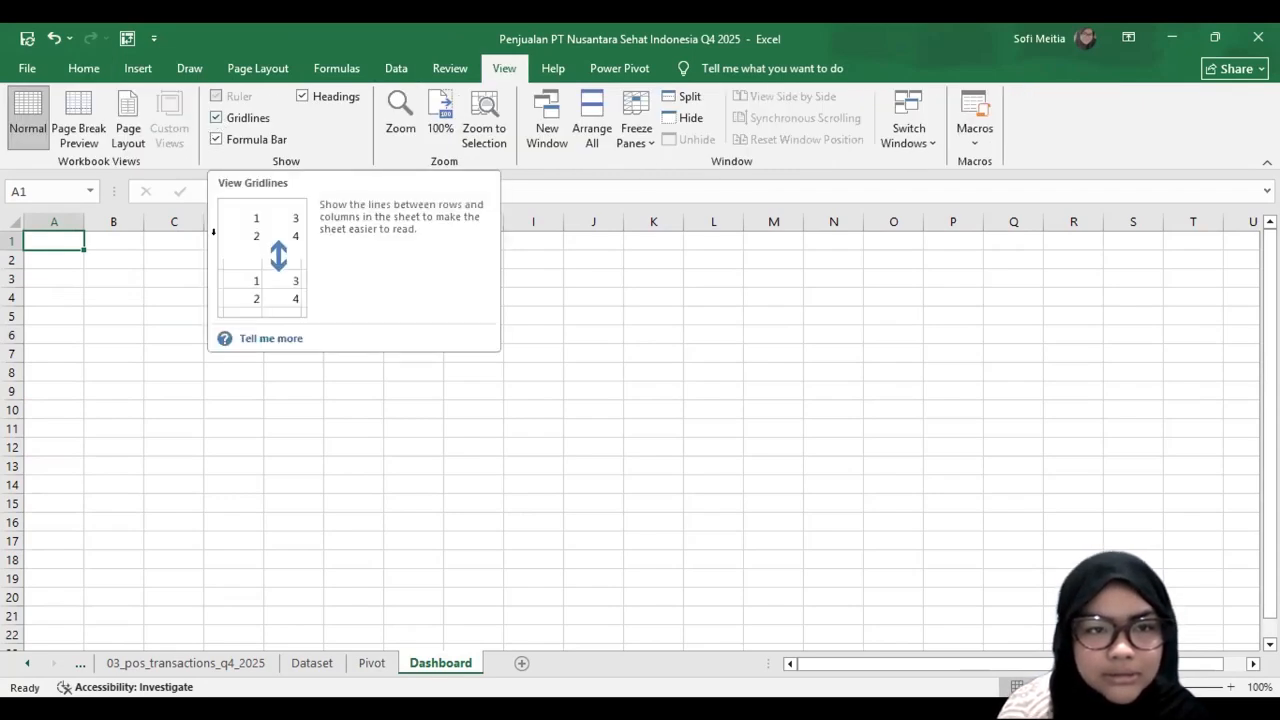
left_click(216, 117)
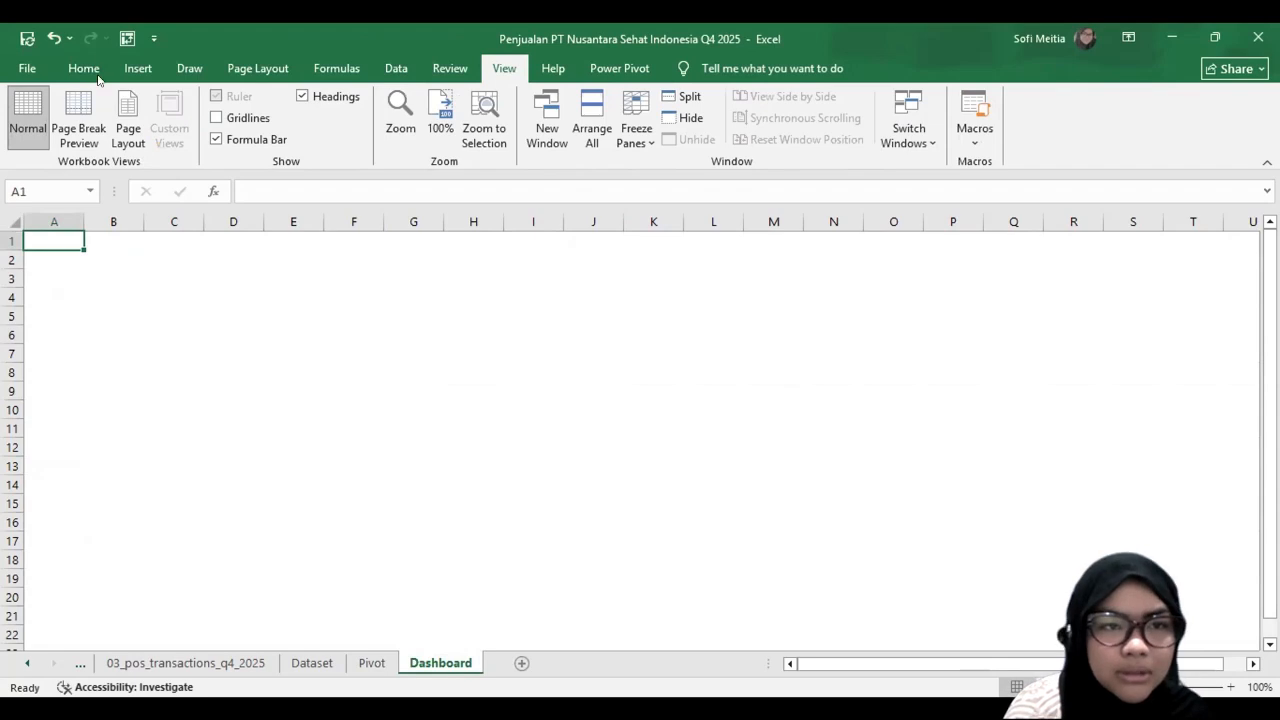
Step: Fill the entire Dashboard sheet with the custom very light pink #FCE4F2
key("ctrl+a")
left_click(97, 74)
left_click(295, 133)
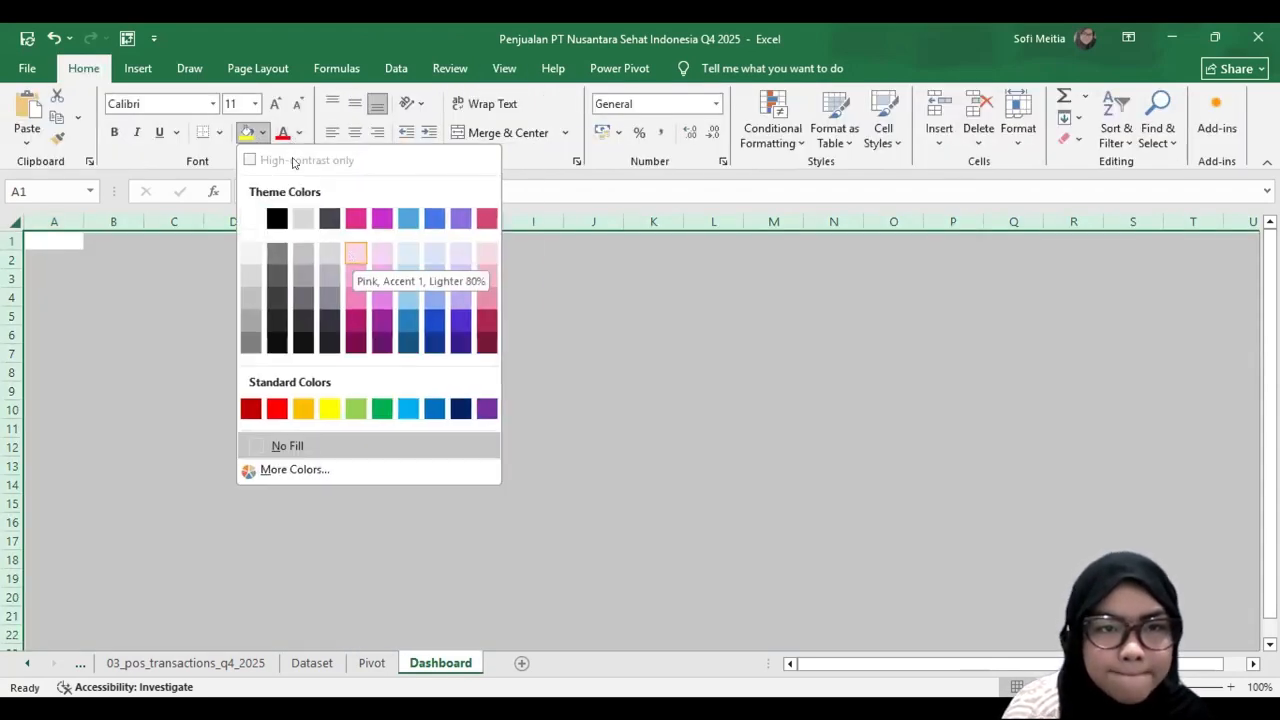
left_click(258, 133)
left_click(339, 477)
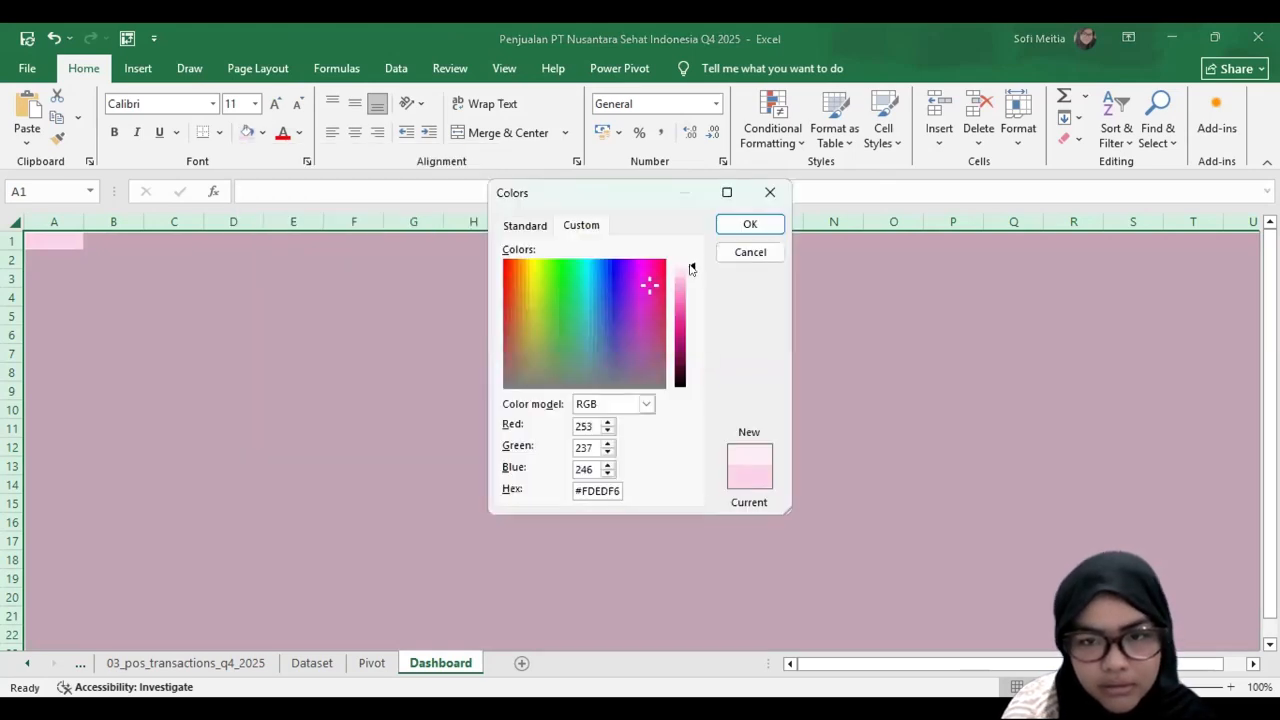
left_click_drag(686, 266, 686, 271)
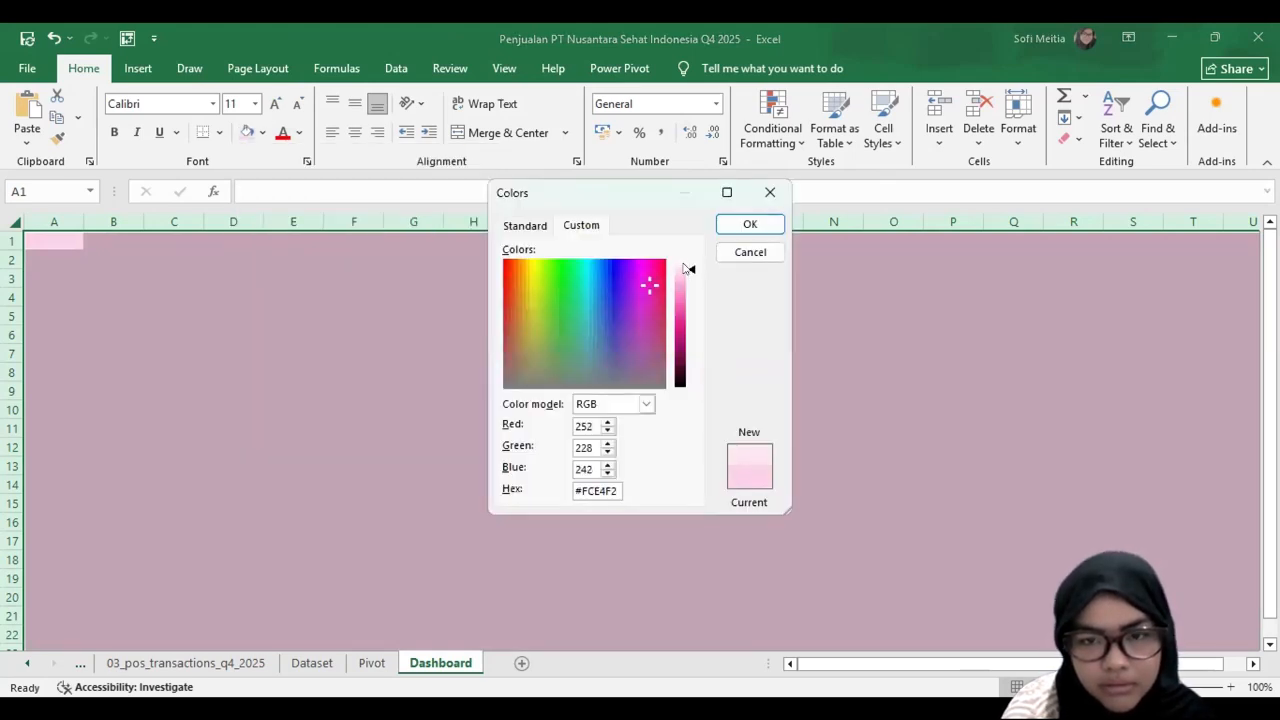
left_click(750, 224)
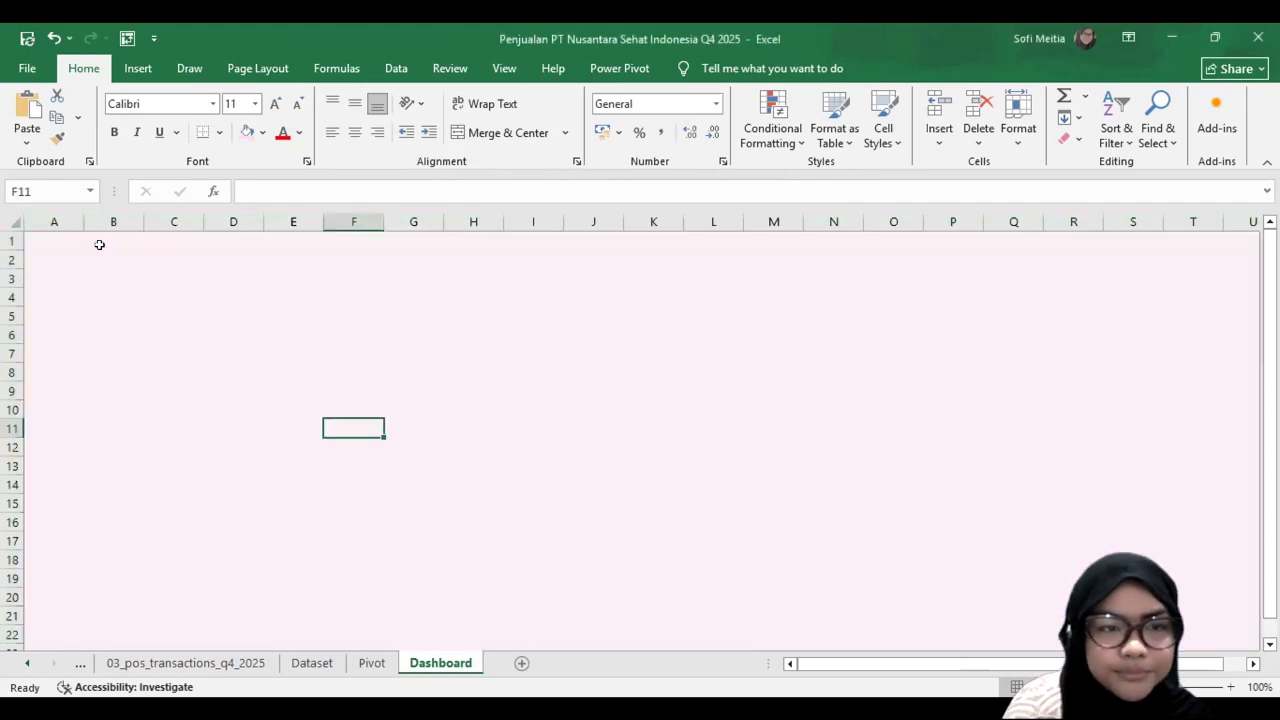
left_click(110, 258)
key("ctrl+Home")
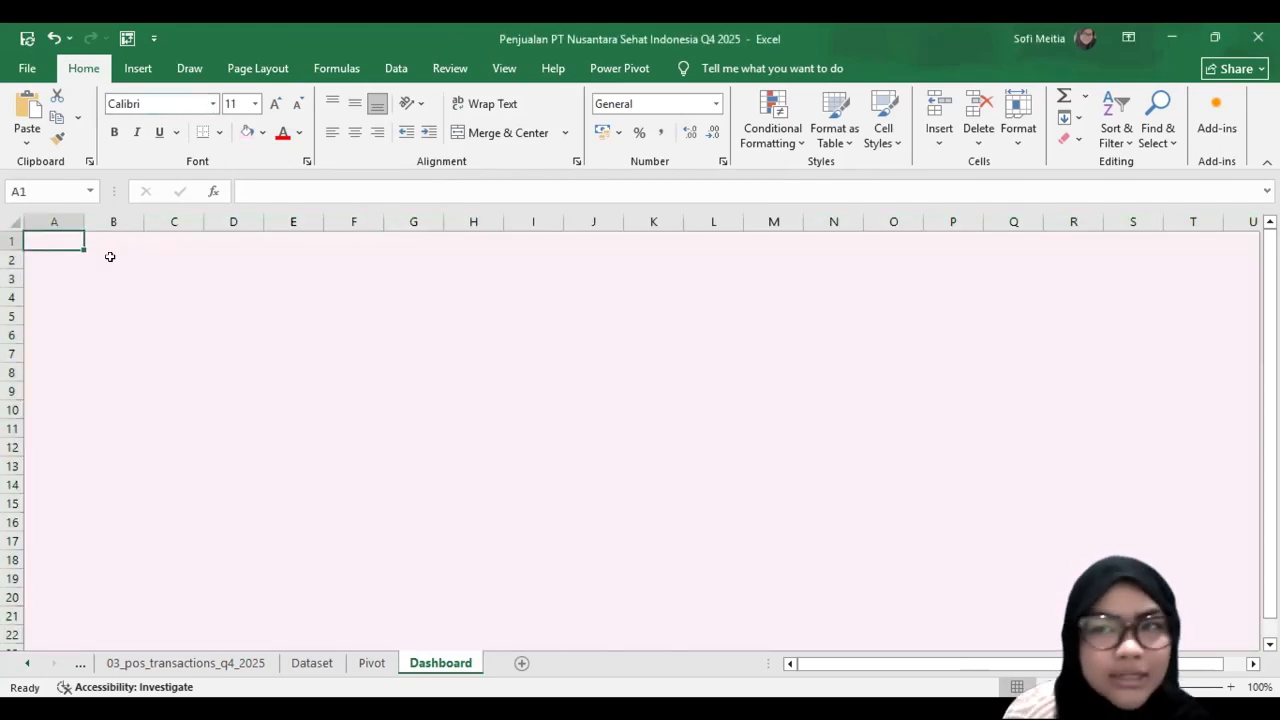
Step: Draw a rounded rectangle banner about 27.4 by 3.8 cm across columns B to Q, rows 1 to 8, with a bevelled edge and soft shadow
left_click(110, 257)
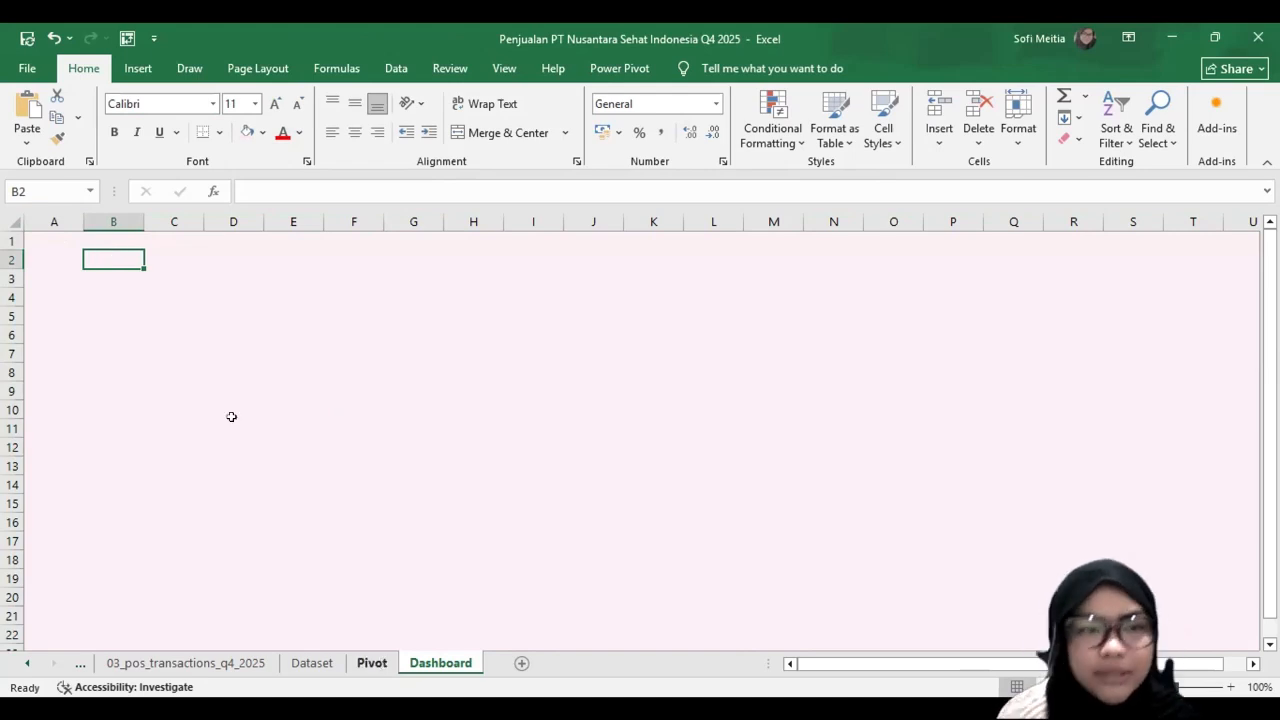
left_click(138, 68)
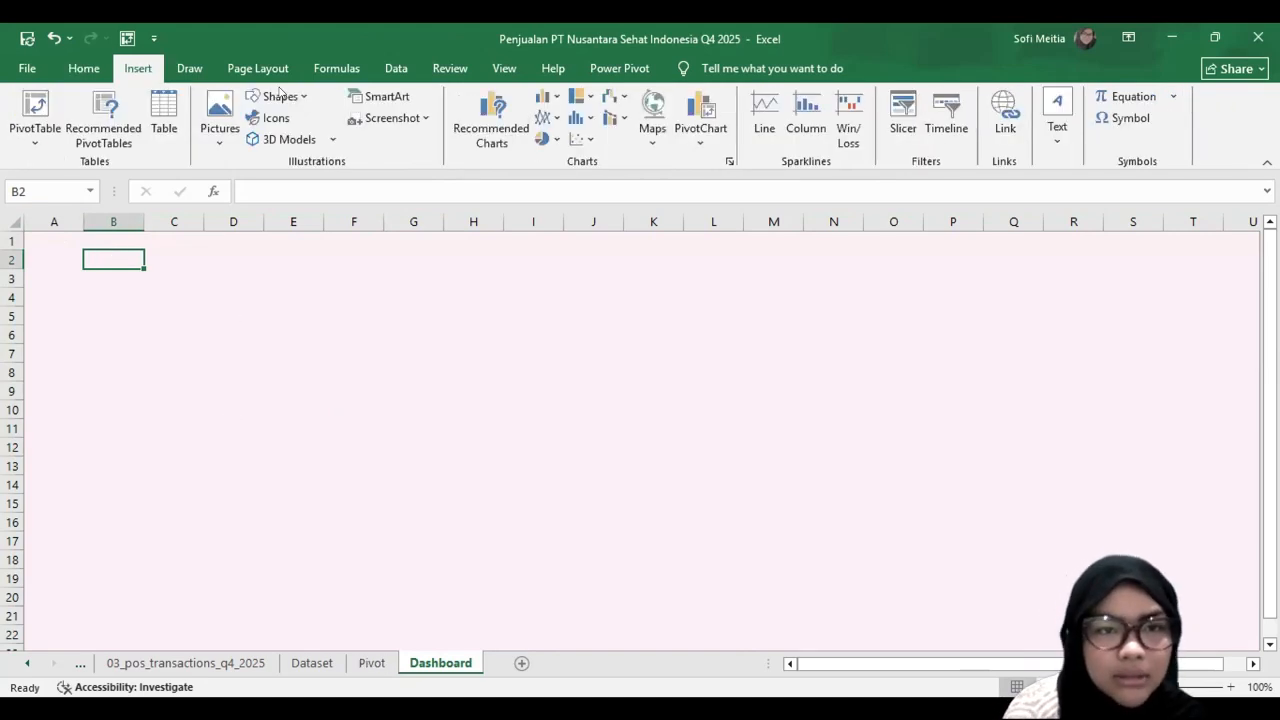
left_click(281, 95)
left_click(368, 140)
left_click_drag(86, 237, 1056, 372)
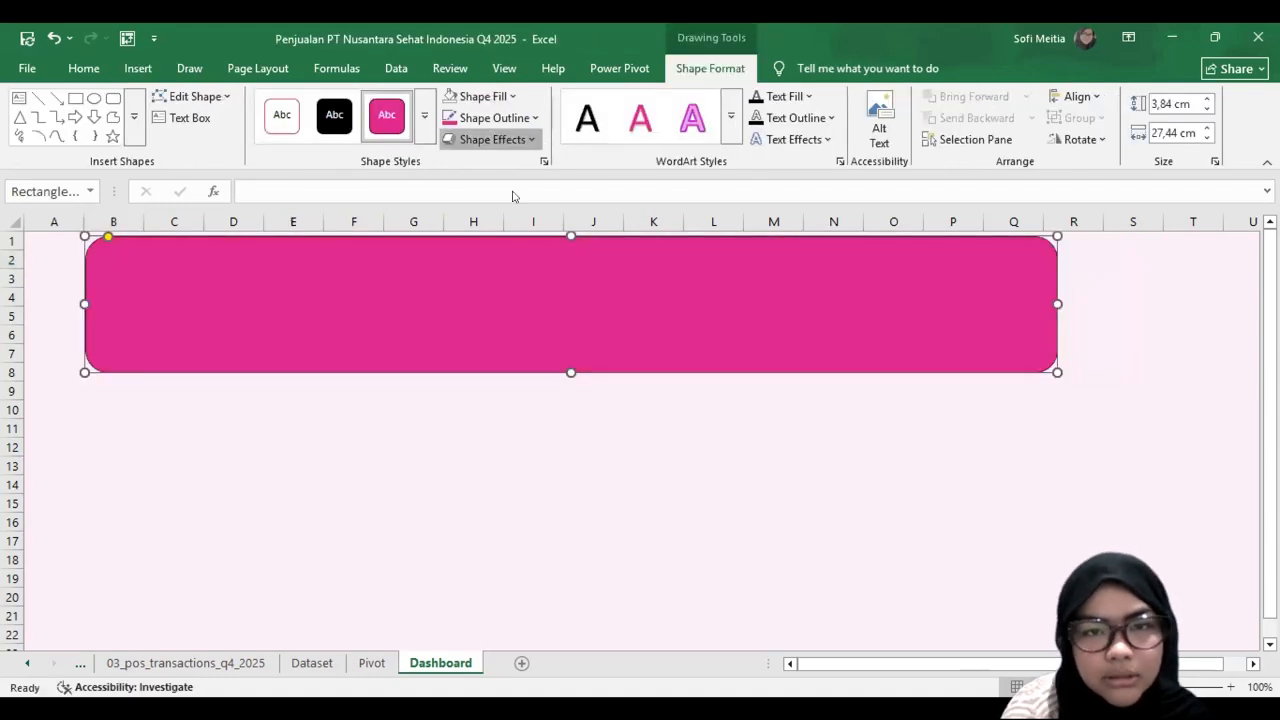
left_click(492, 139)
mouse_move(496, 172)
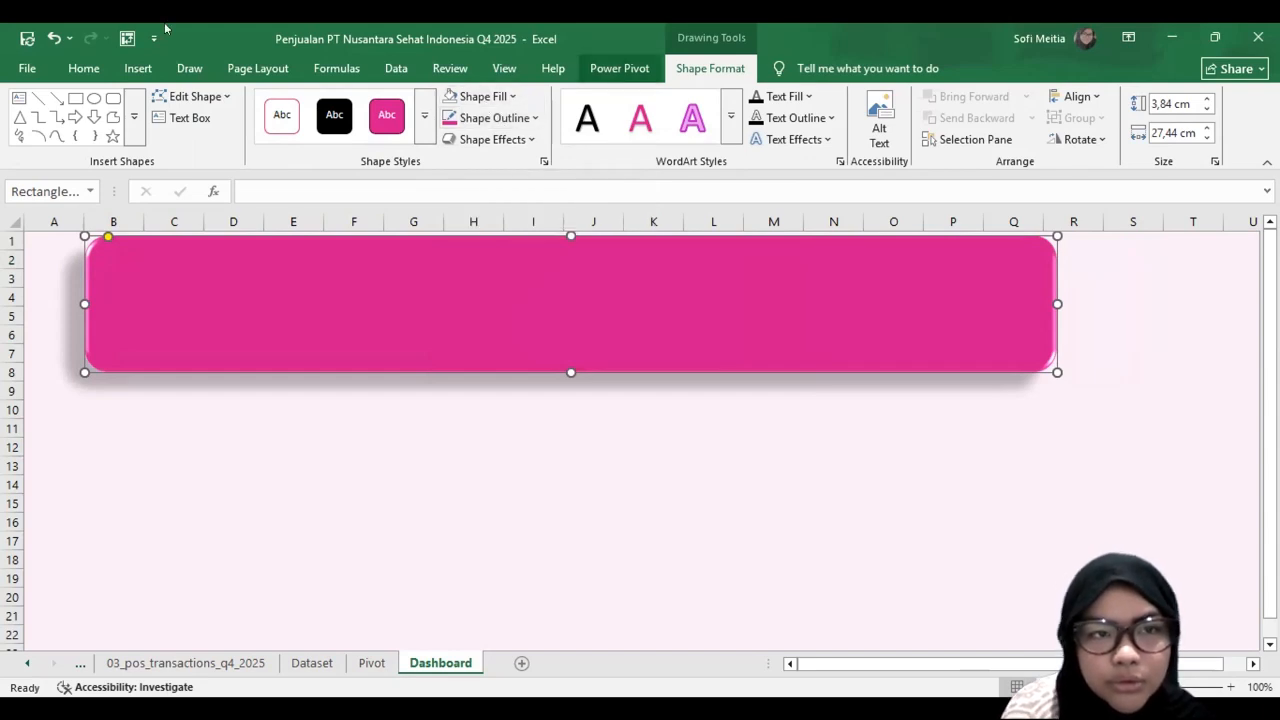
Step: Add a text box about 16.2 by 3.2 cm on the pink banner reading "Penjualan PT Nusantara Sehat Indonesia Q4 Tahun 2025"
left_click_drag(114, 247, 680, 350)
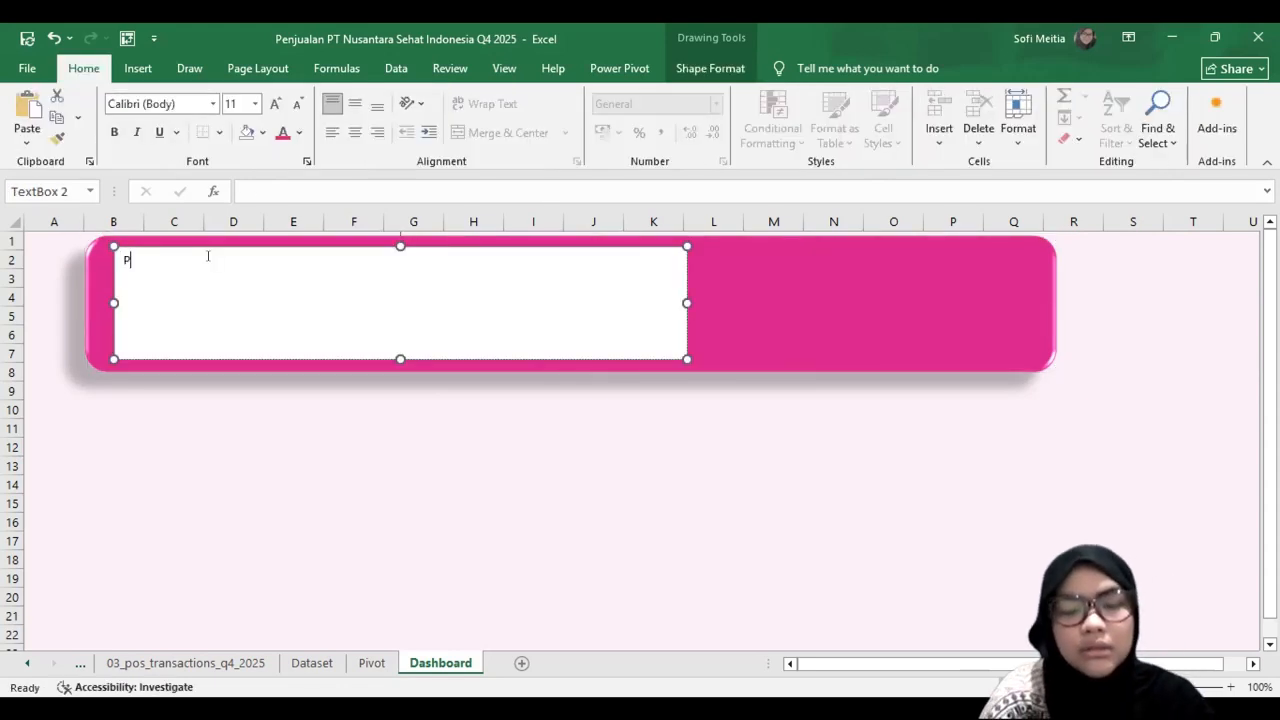
type("Penjualan ")
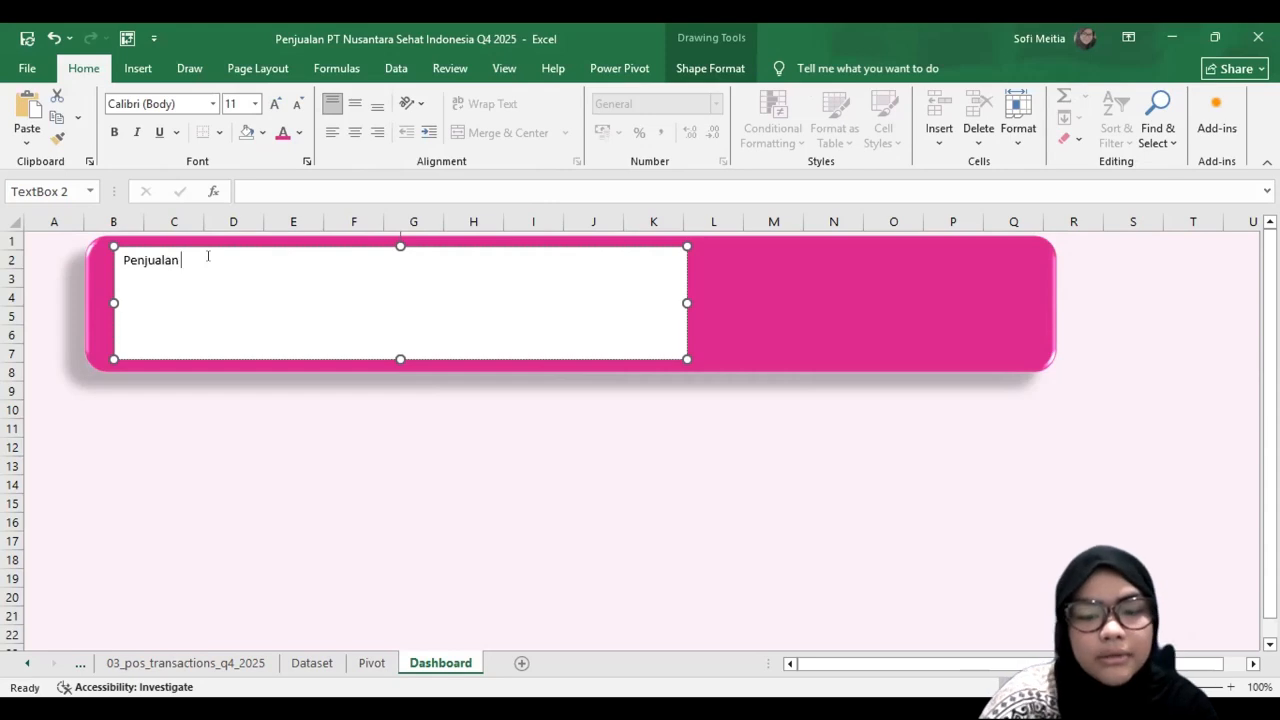
type("PT Nusantara S")
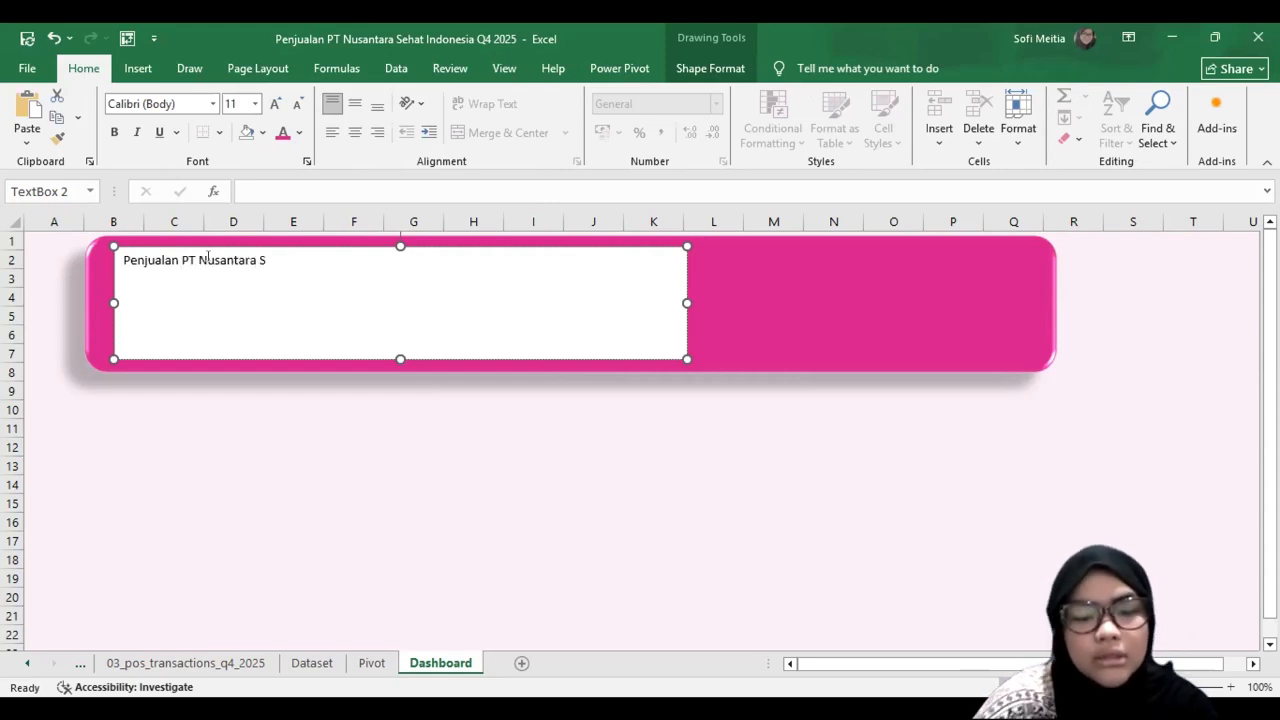
type("ehat Indoen")
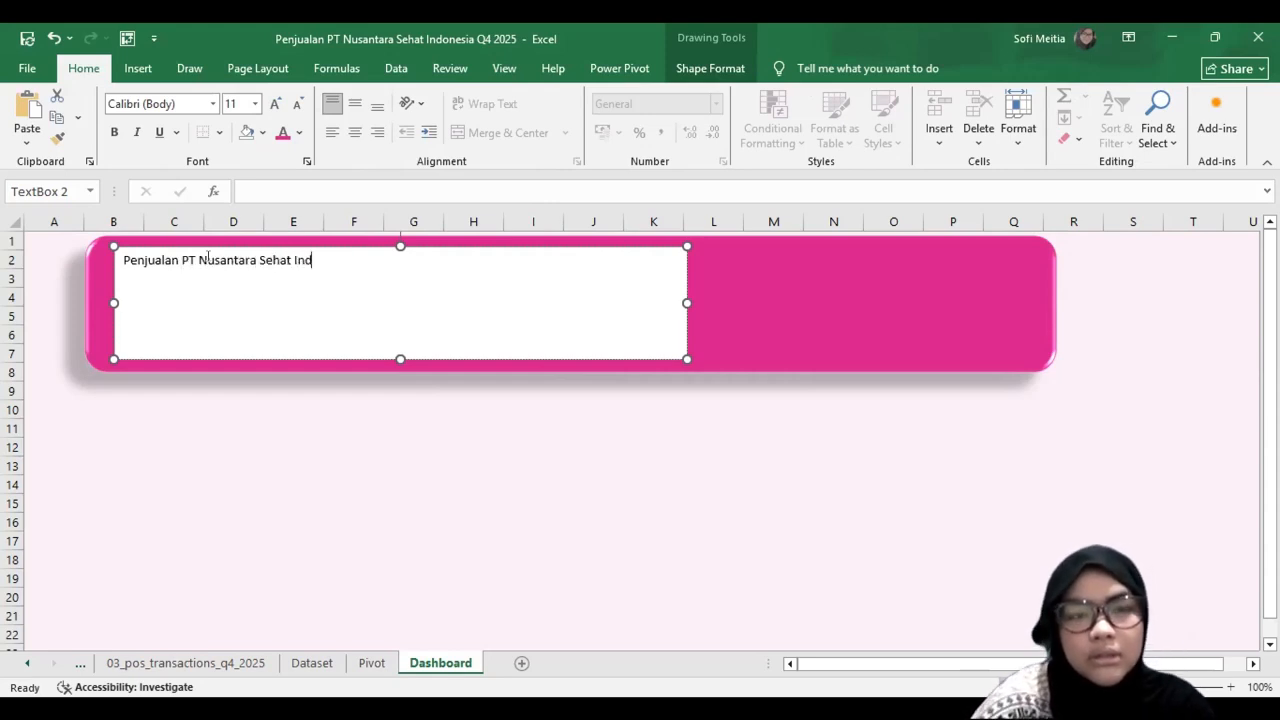
key("BackSpace")
key("BackSpace")
type("nesia Q4")
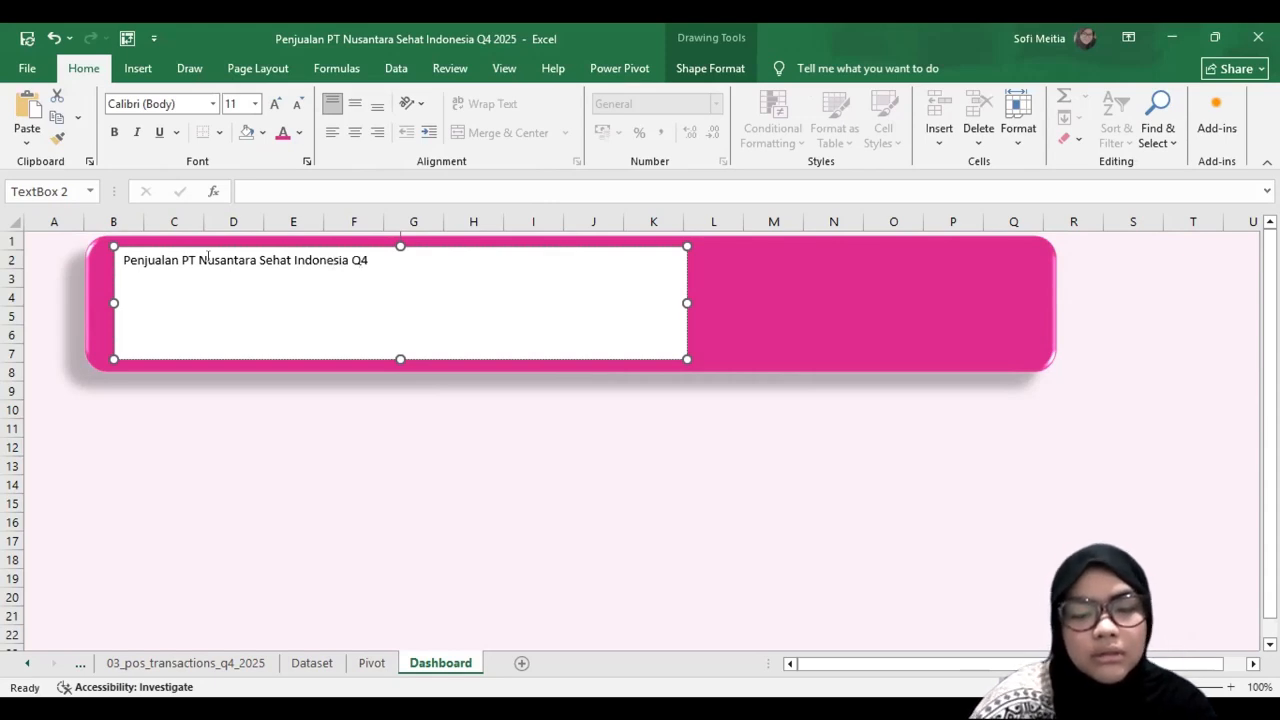
type(" Tahun 2025")
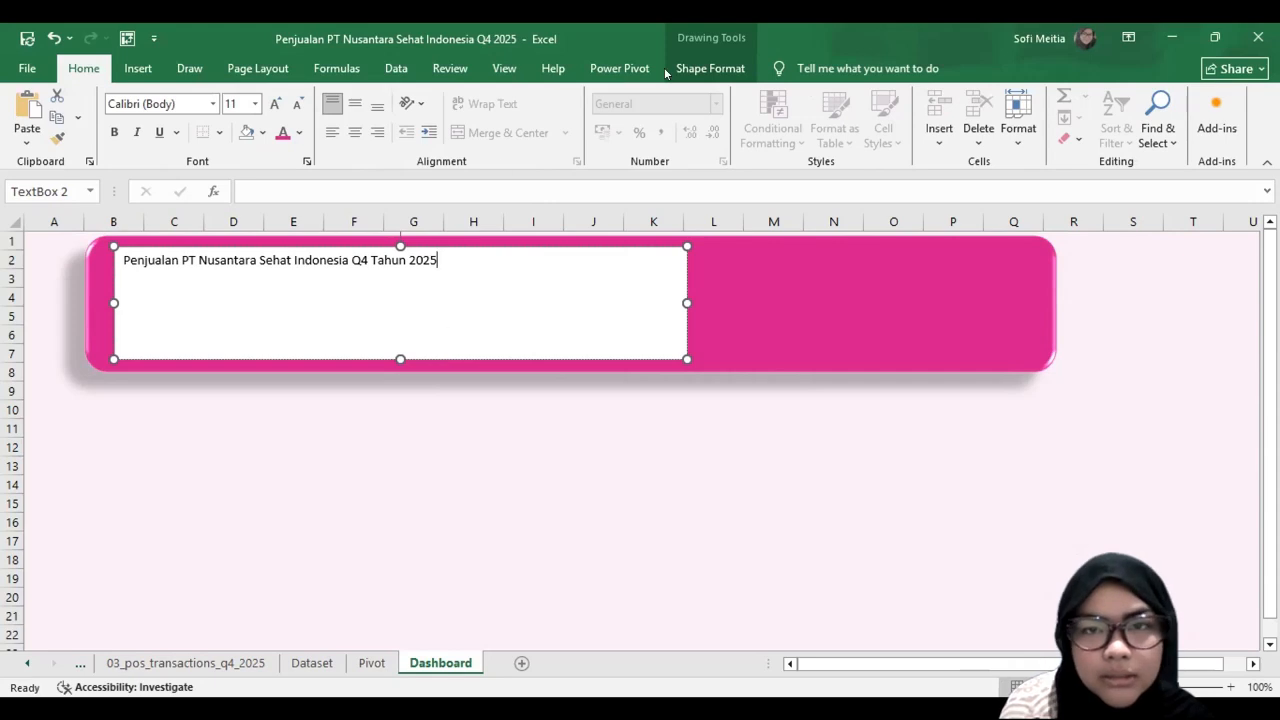
Step: Remove the fill from the banner's title text box
left_click(710, 68)
left_click(483, 96)
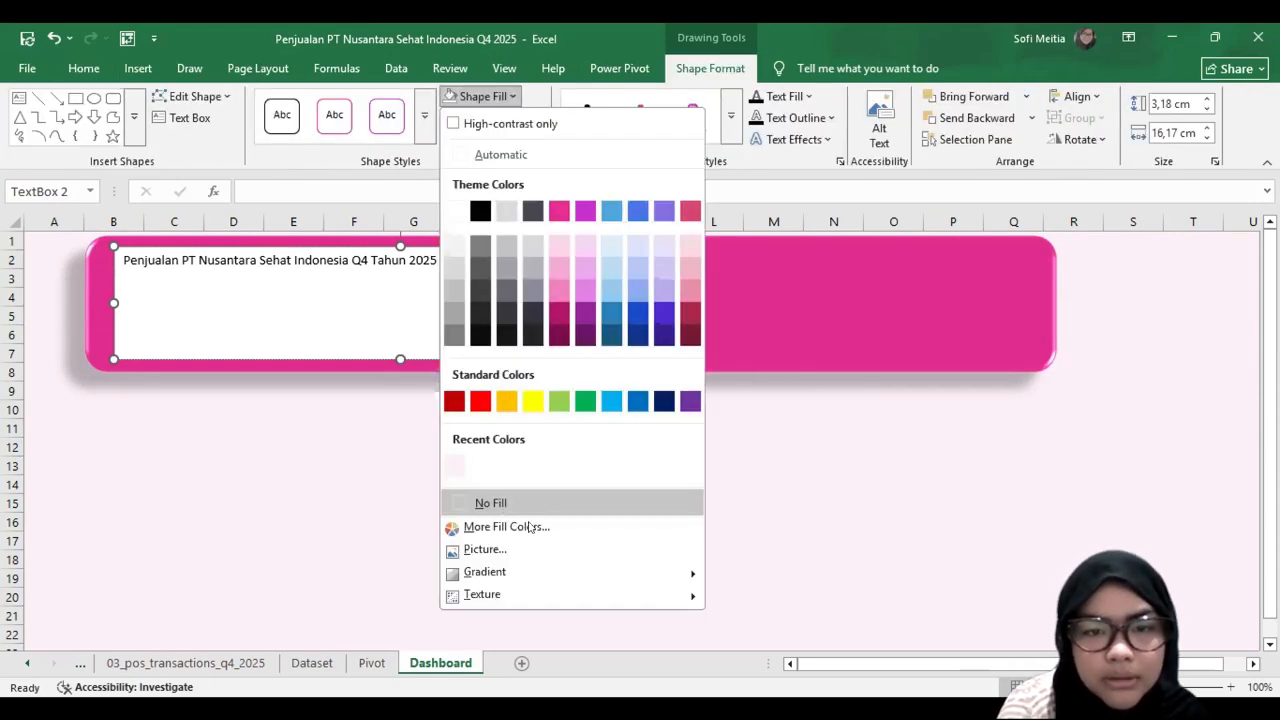
left_click(491, 503)
left_click(475, 393)
Step: Format the banner title in Arial Rounded MT Bold at size 36
left_click(414, 277)
left_click(78, 67)
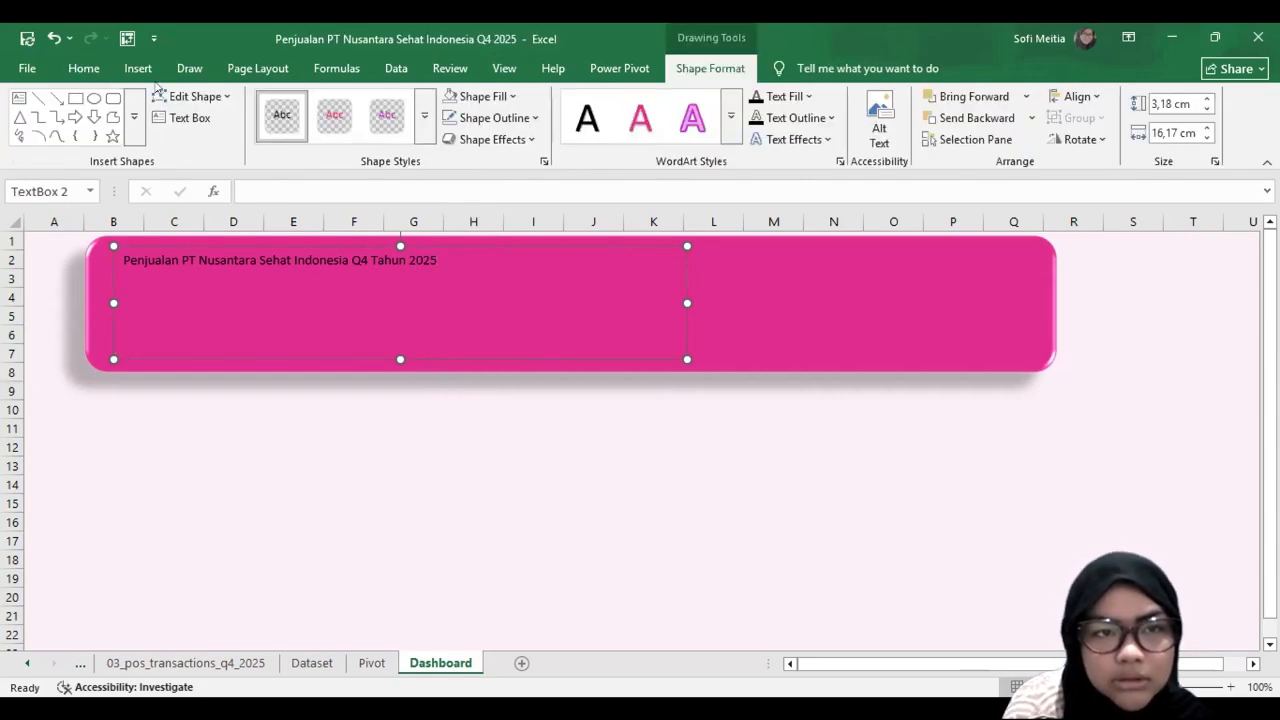
left_click(213, 104)
left_click(214, 210)
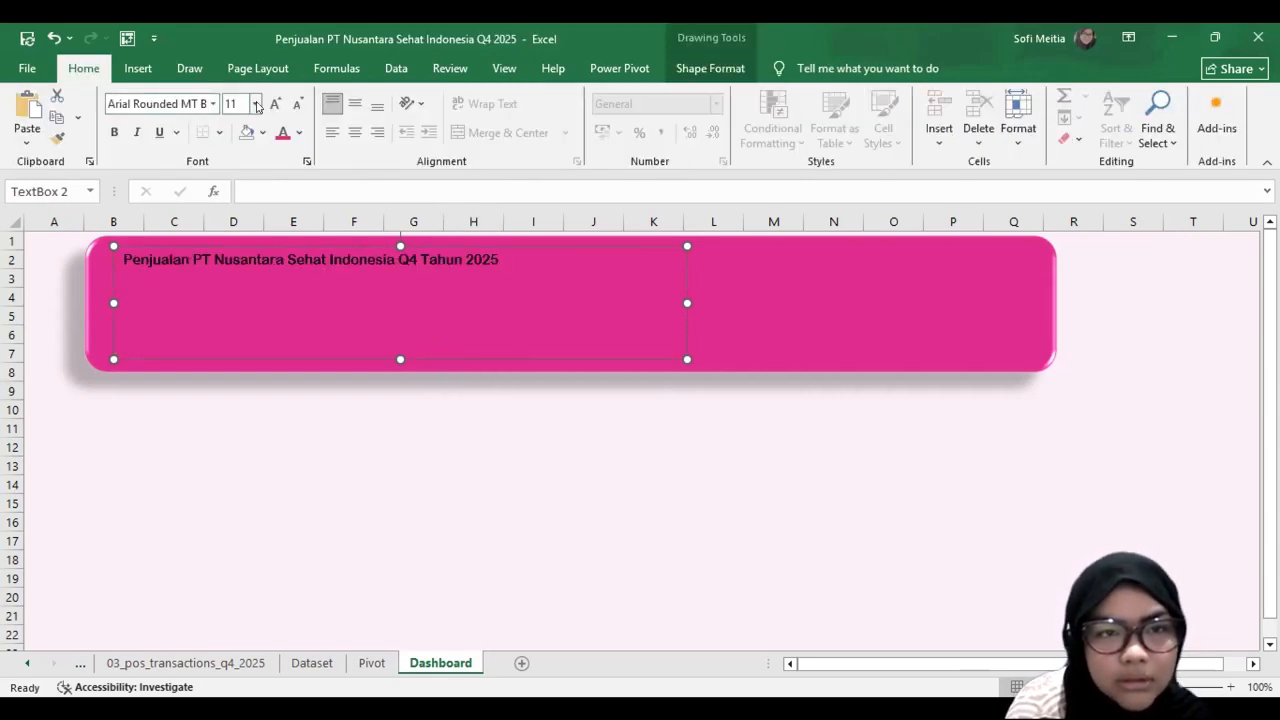
left_click(256, 103)
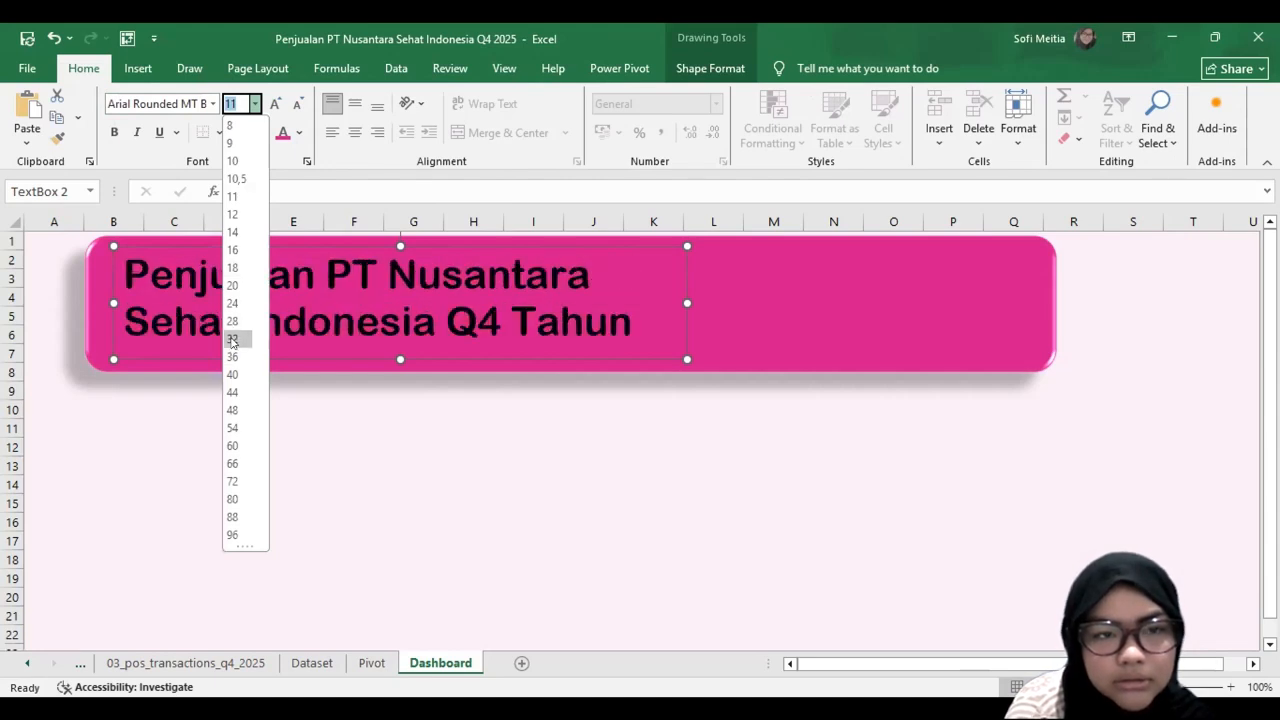
left_click(232, 356)
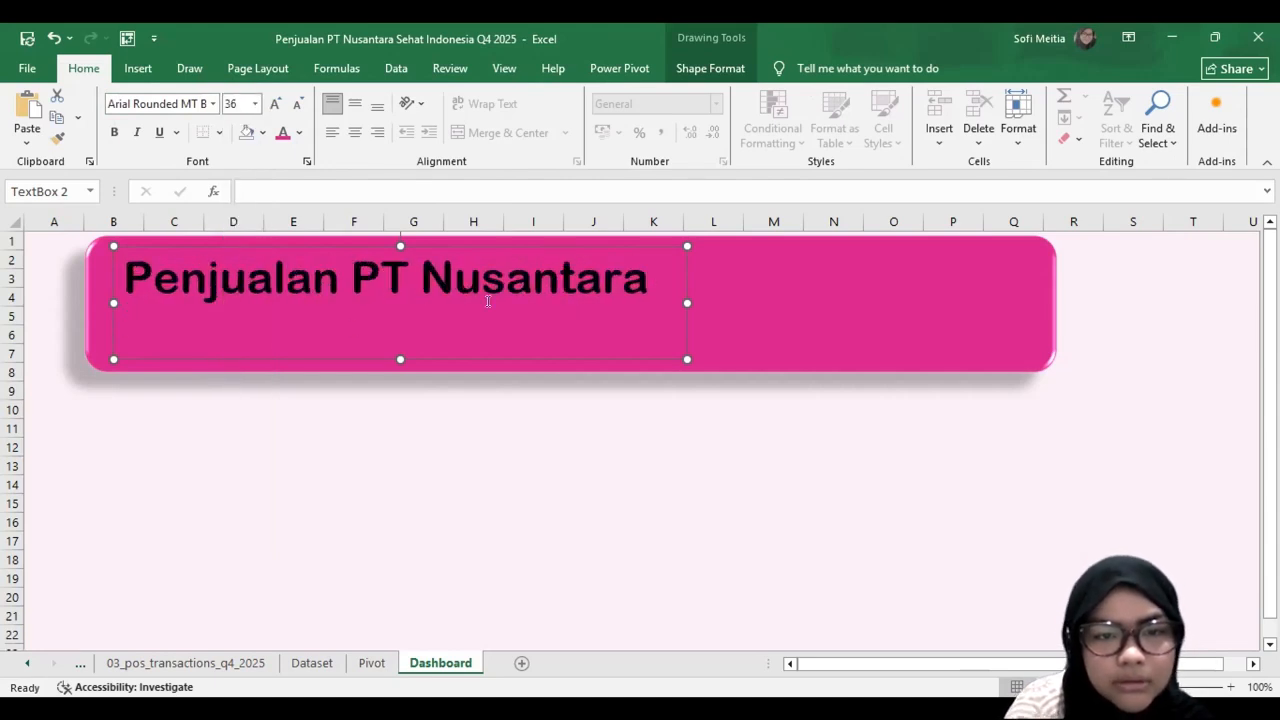
Step: Enlarge the title text box to about column N so the whole title fits on two lines within the banner
left_click_drag(687, 303, 807, 303)
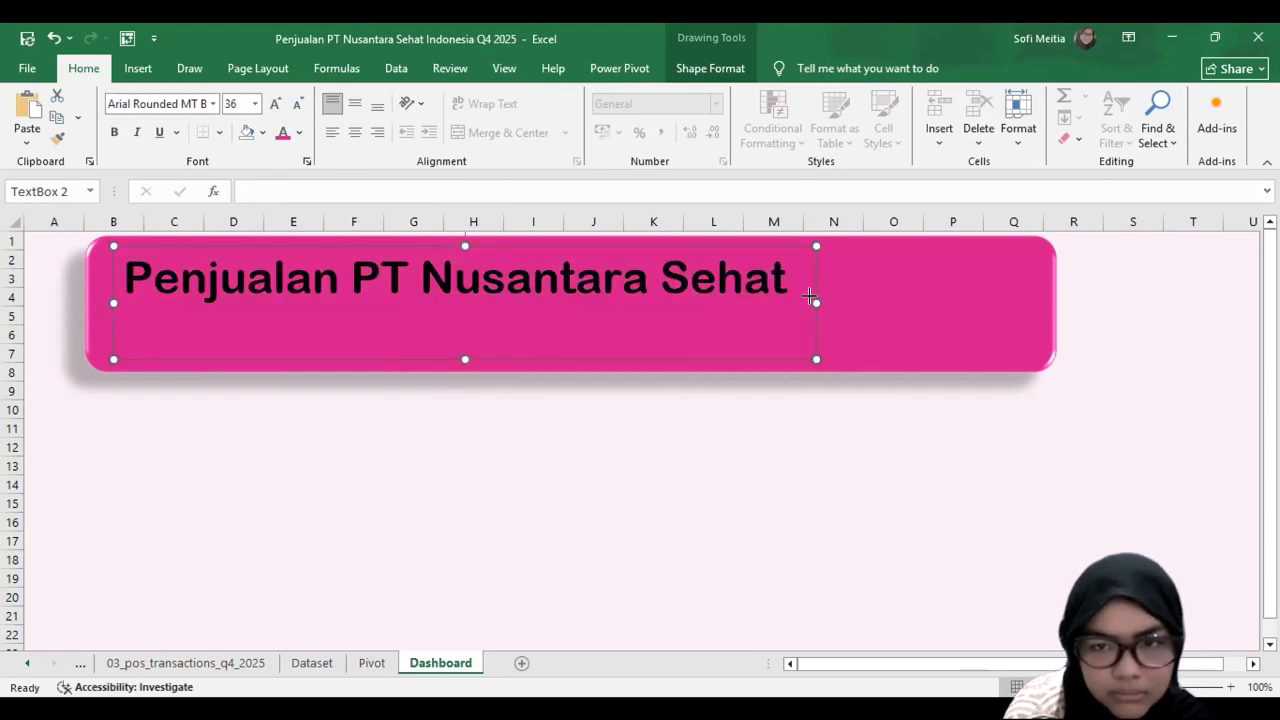
left_click(533, 430)
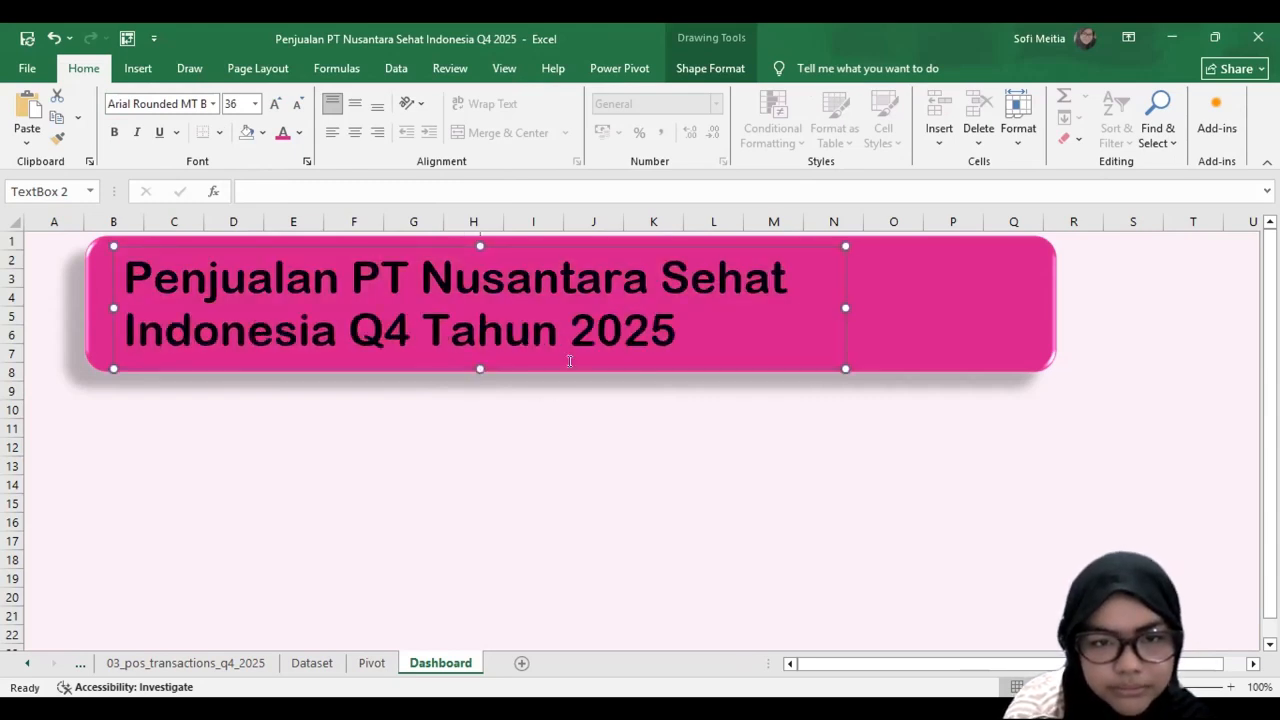
left_click(665, 343)
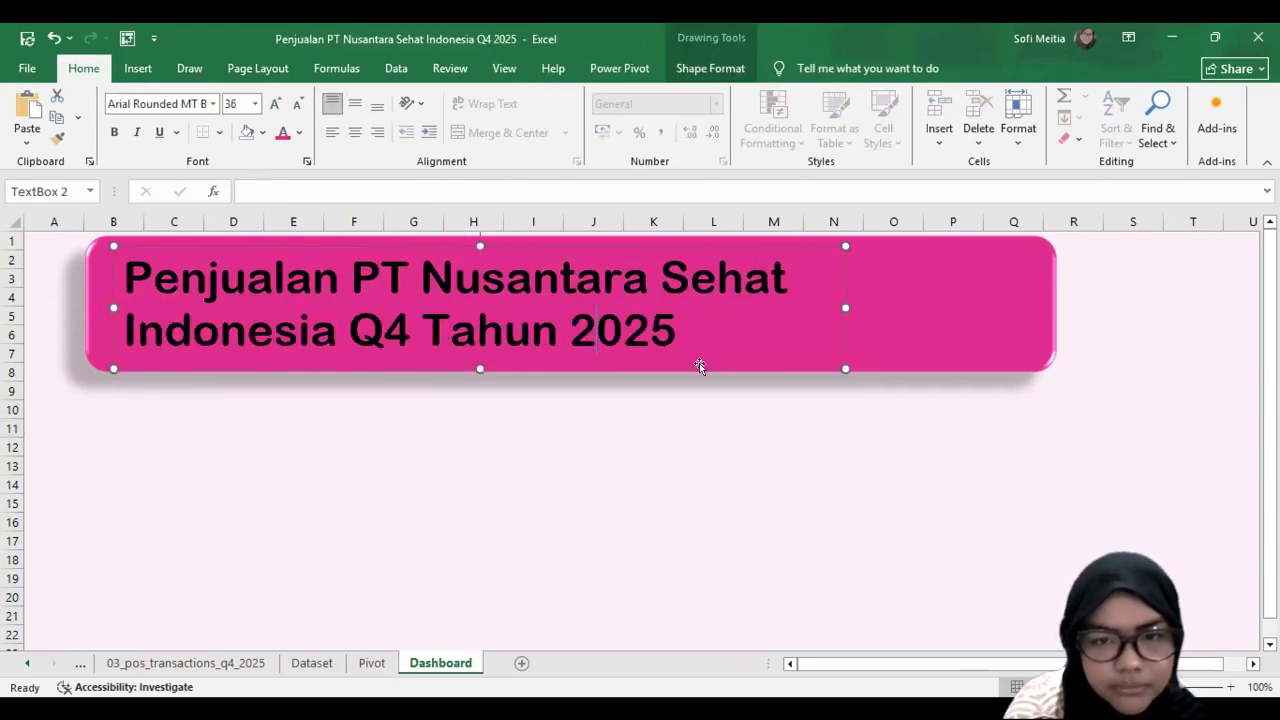
Step: Colour the banner title Pink, Accent 1, Lighter 80% and shift its text box slightly towards the banner's left edge
left_click(299, 132)
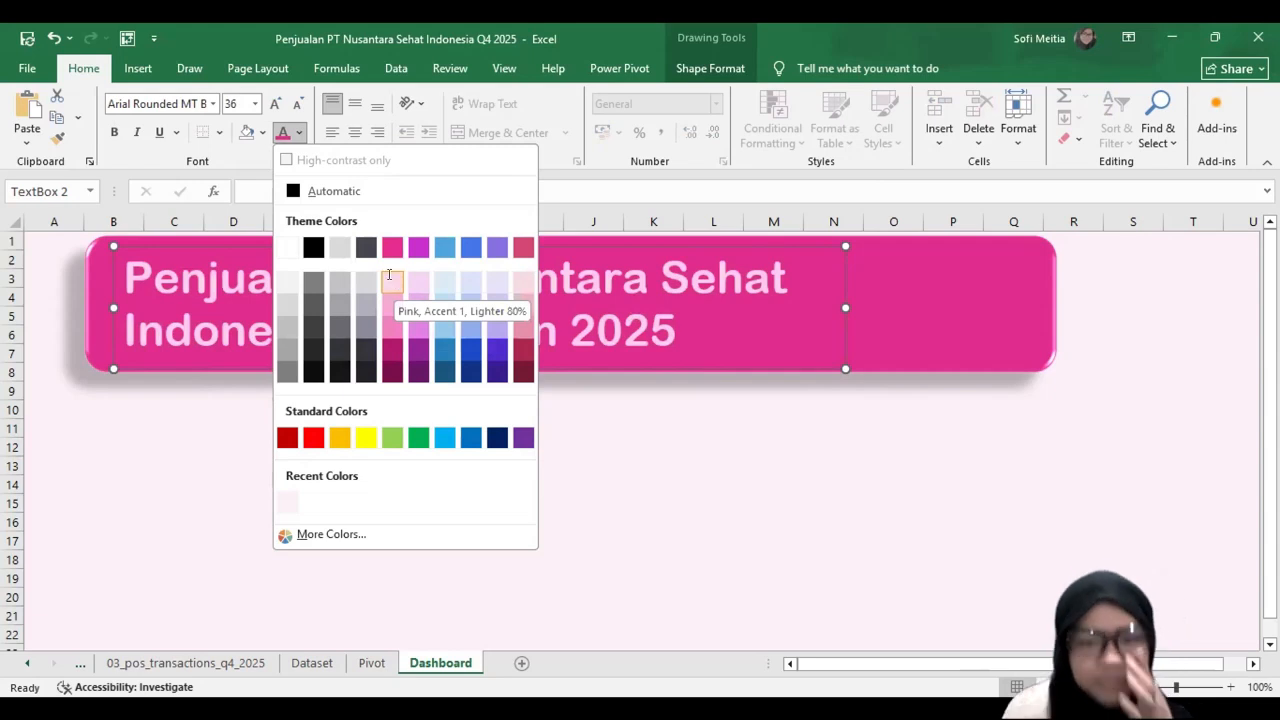
left_click(390, 280)
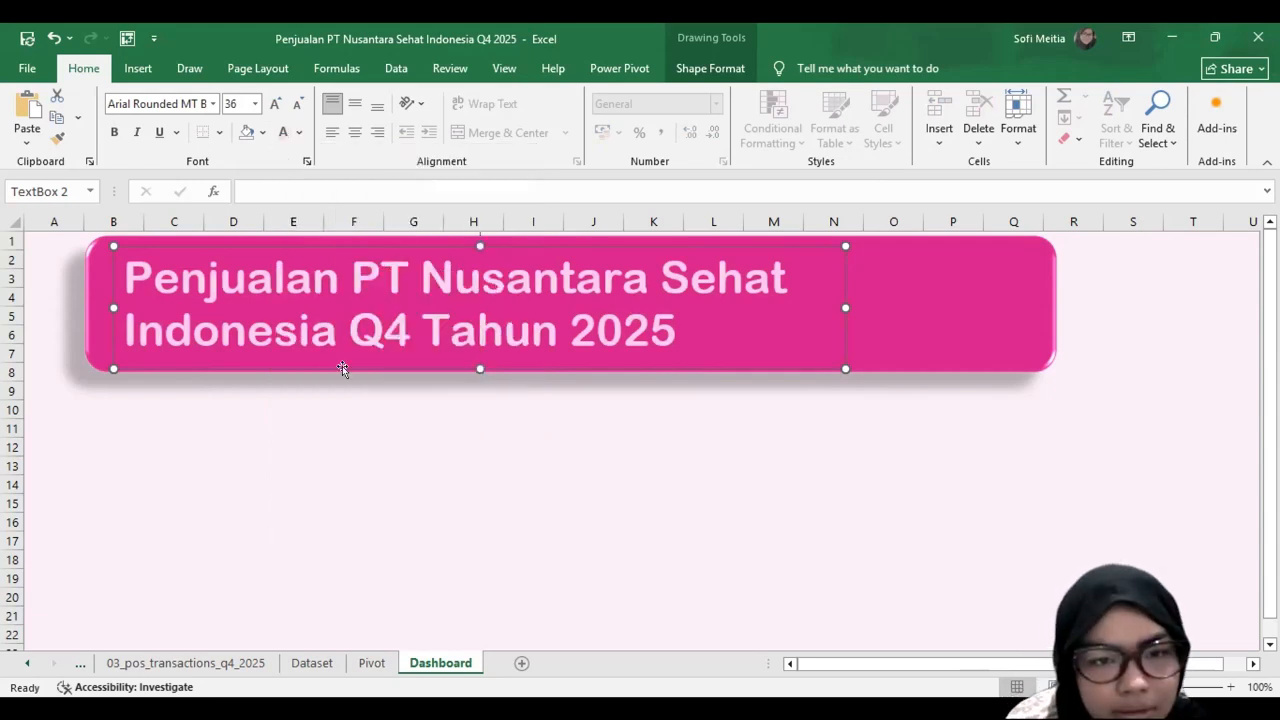
left_click_drag(339, 362, 327, 364)
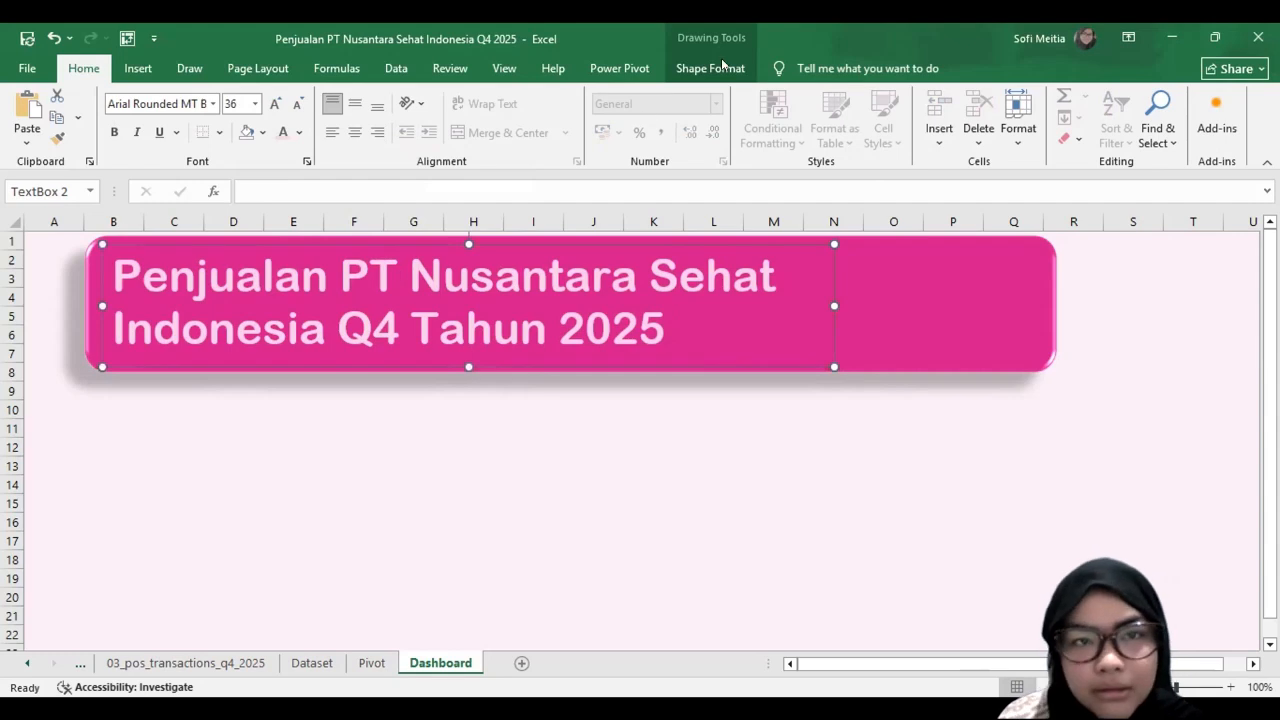
Step: Draw a rounded rectangle about 3.4 cm high and 6.8 cm wide inside the banner's empty end, over columns N to Q
left_click(130, 66)
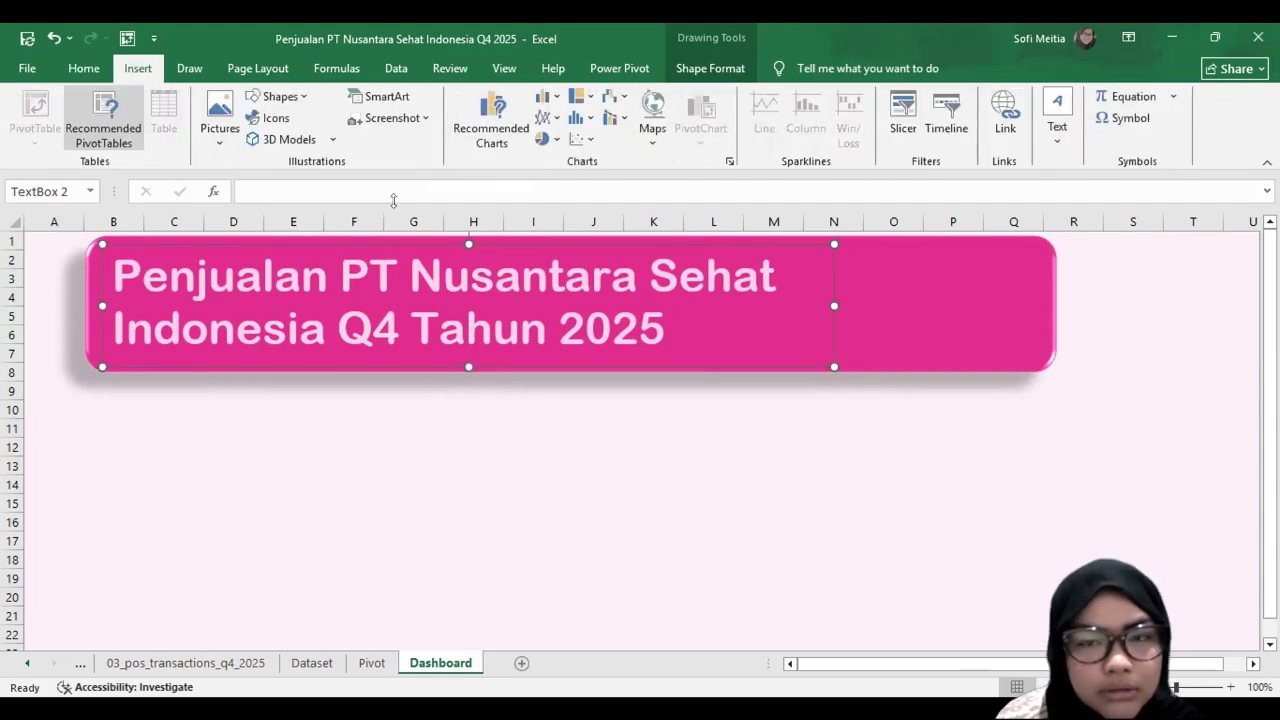
left_click(935, 446)
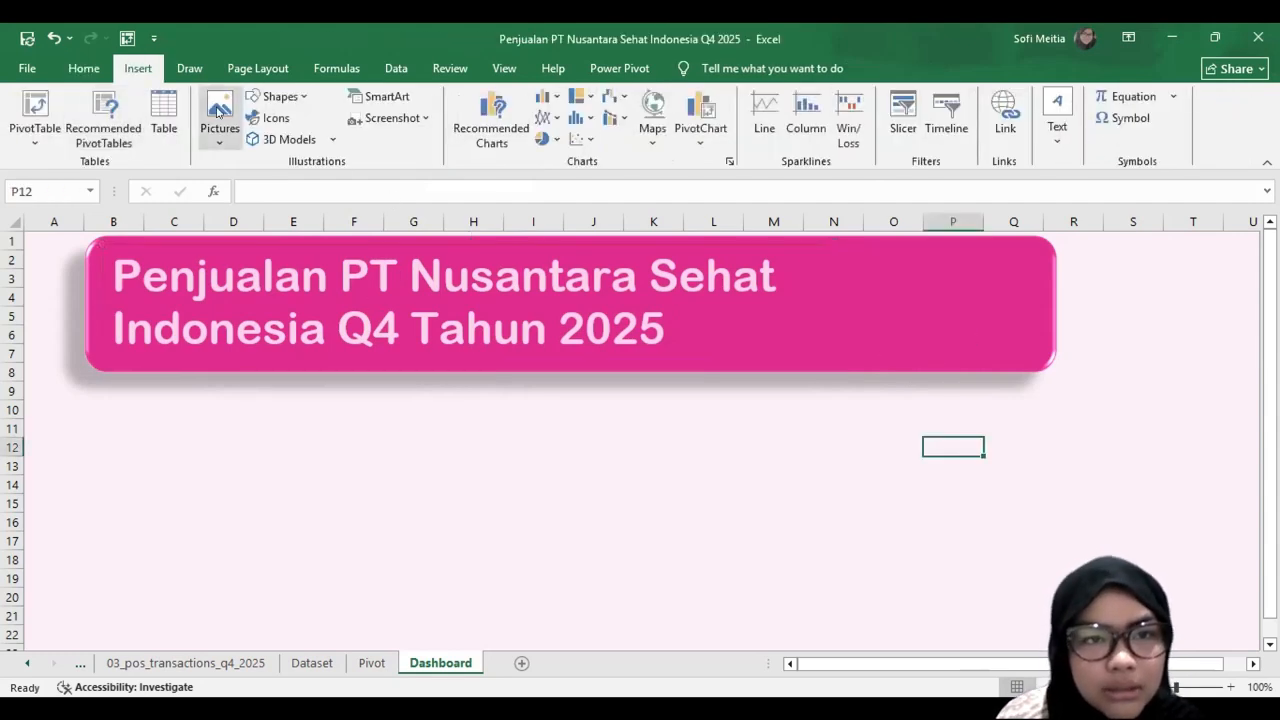
left_click(364, 140)
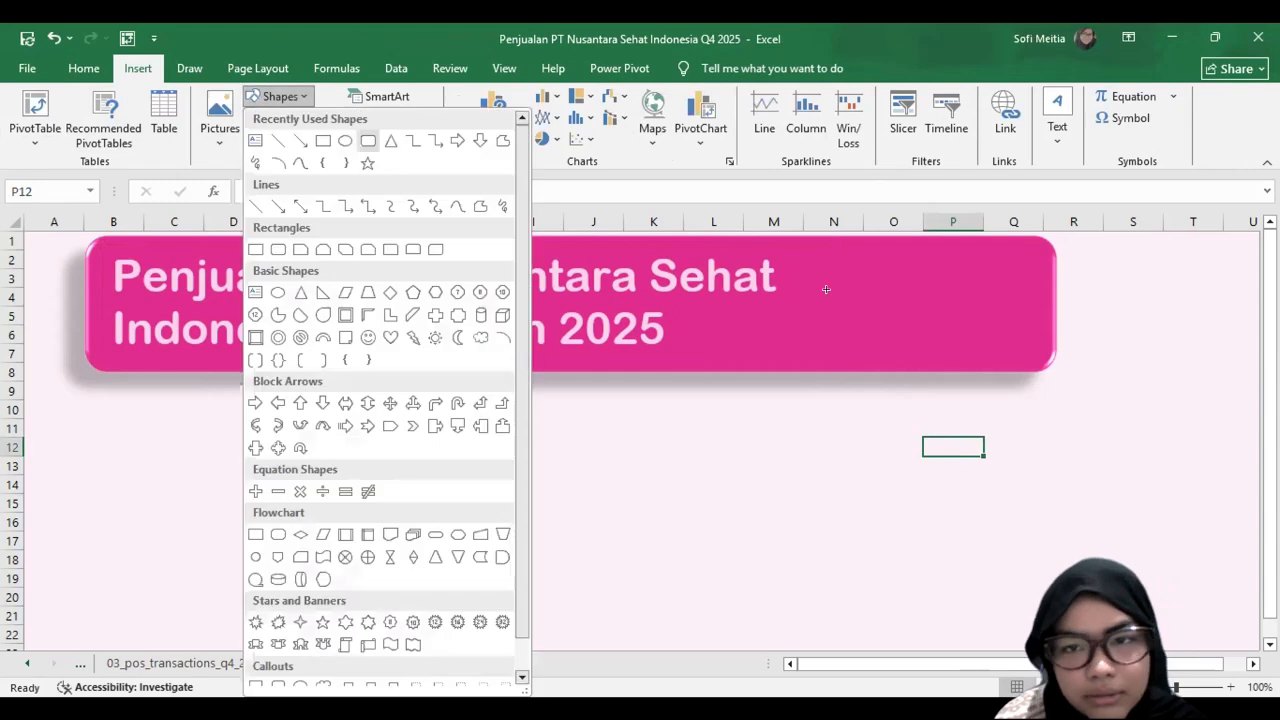
left_click_drag(806, 246, 1042, 364)
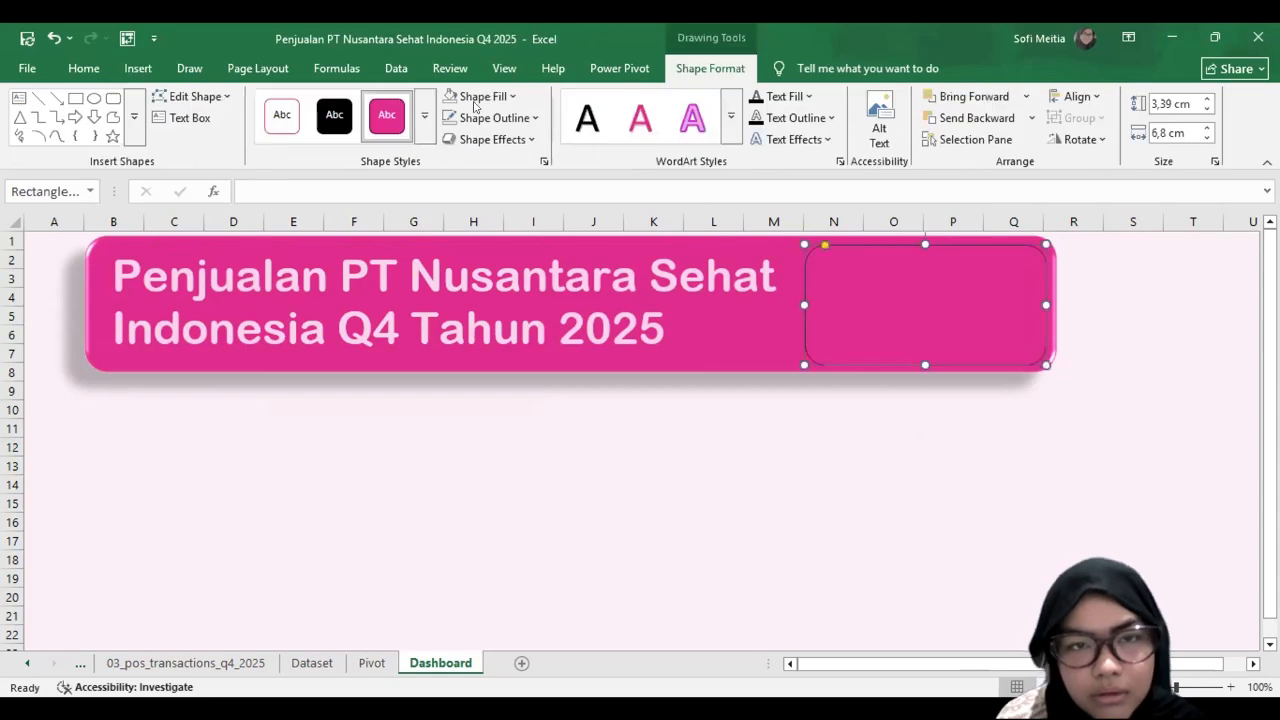
Step: Fill the rounded rectangle with Pink, Accent 1, Lighter 80% and enlarge it slightly to about 3.5 by 7 cm
left_click(557, 246)
left_click(795, 235)
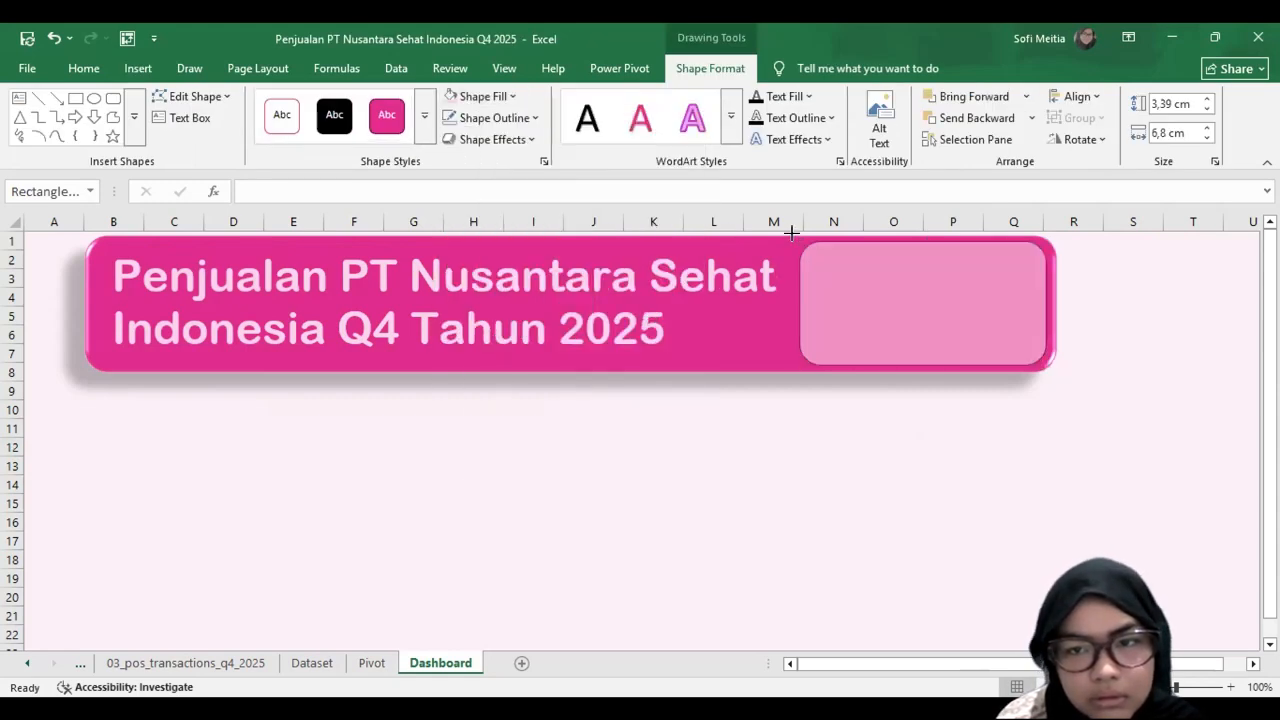
left_click(791, 233)
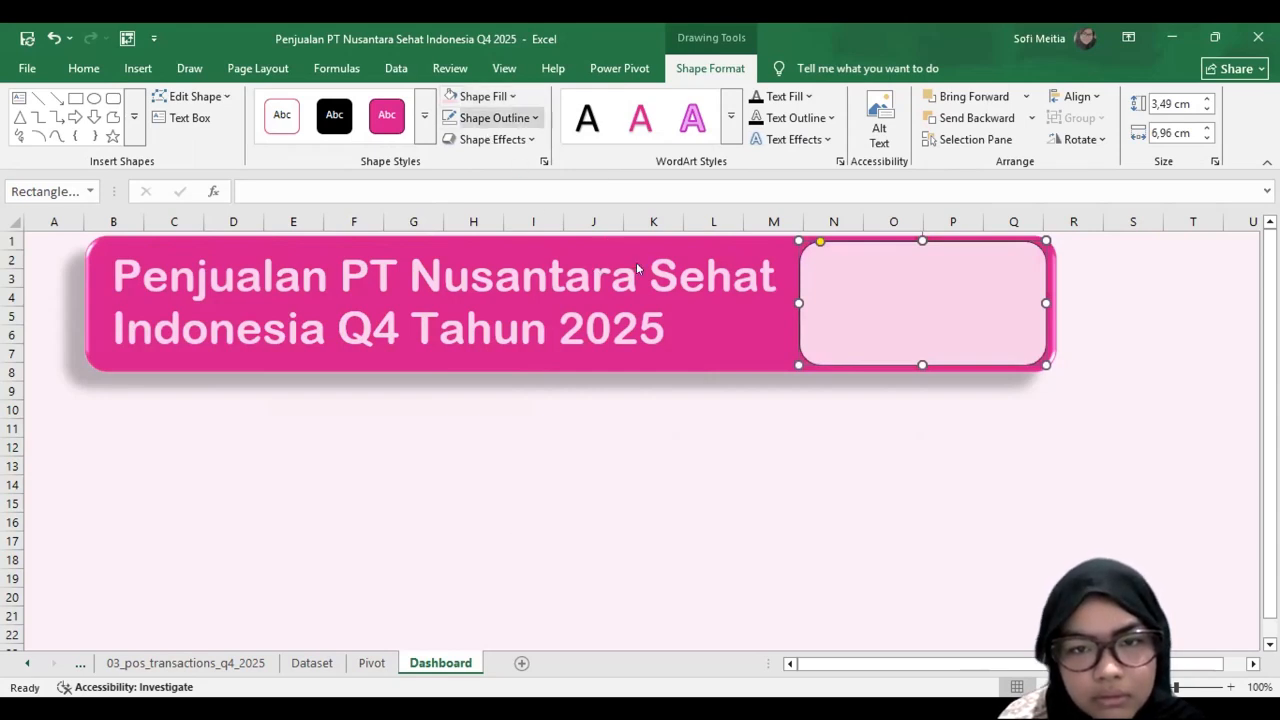
Step: Apply the preset shape effect with a raised white edge to the light pink rounded rectangle
left_click(492, 139)
mouse_move(496, 172)
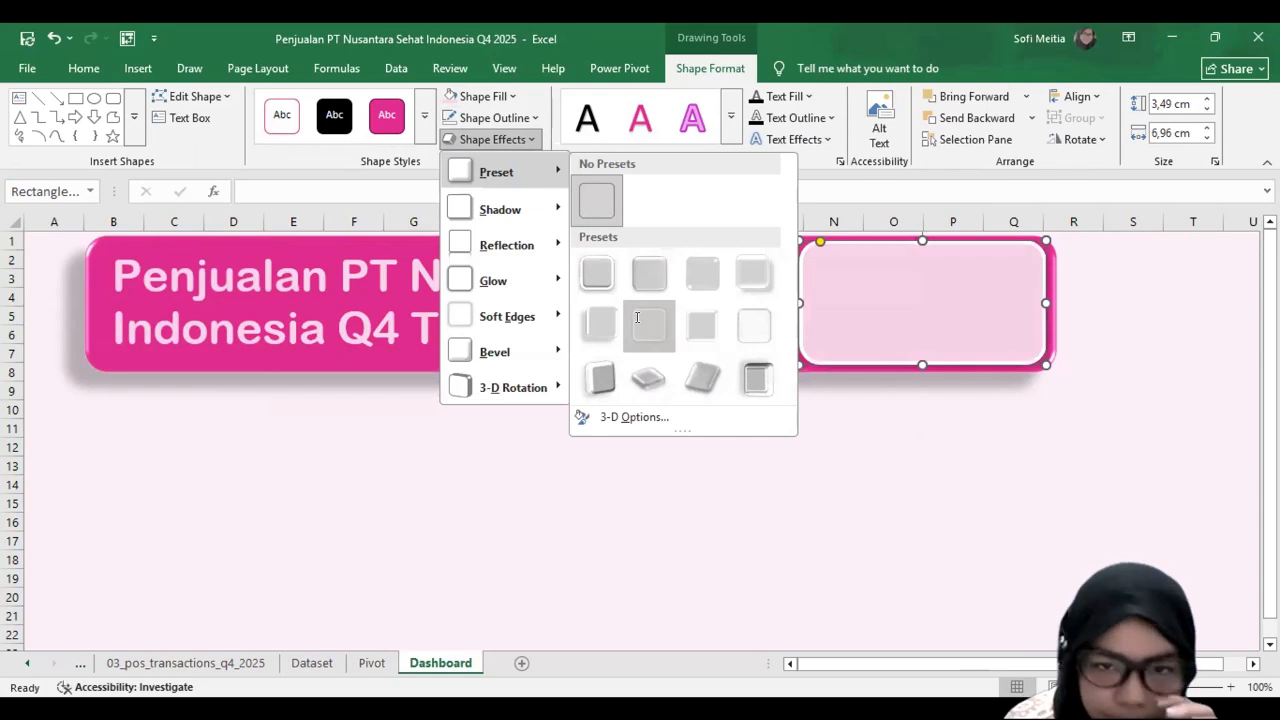
left_click(467, 131)
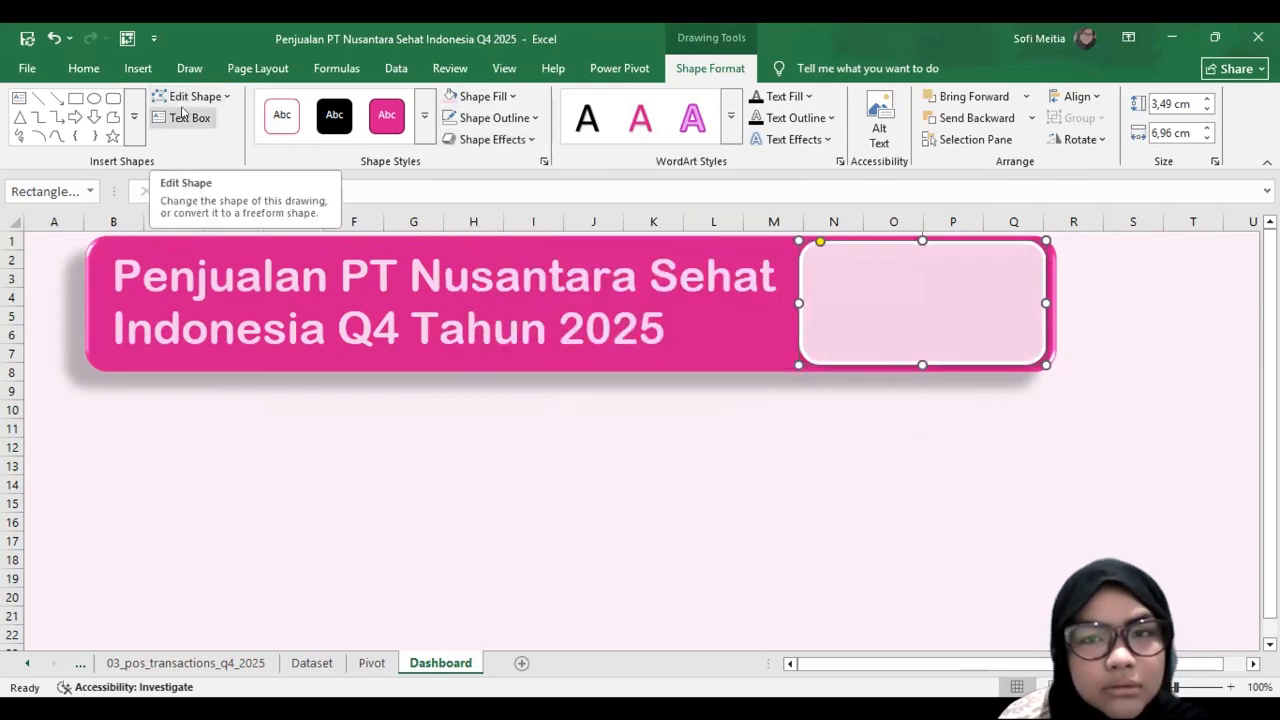
Step: Add a text box reading "Total Penjualan" in the upper part of the light pink card
left_click_drag(833, 247, 1017, 296)
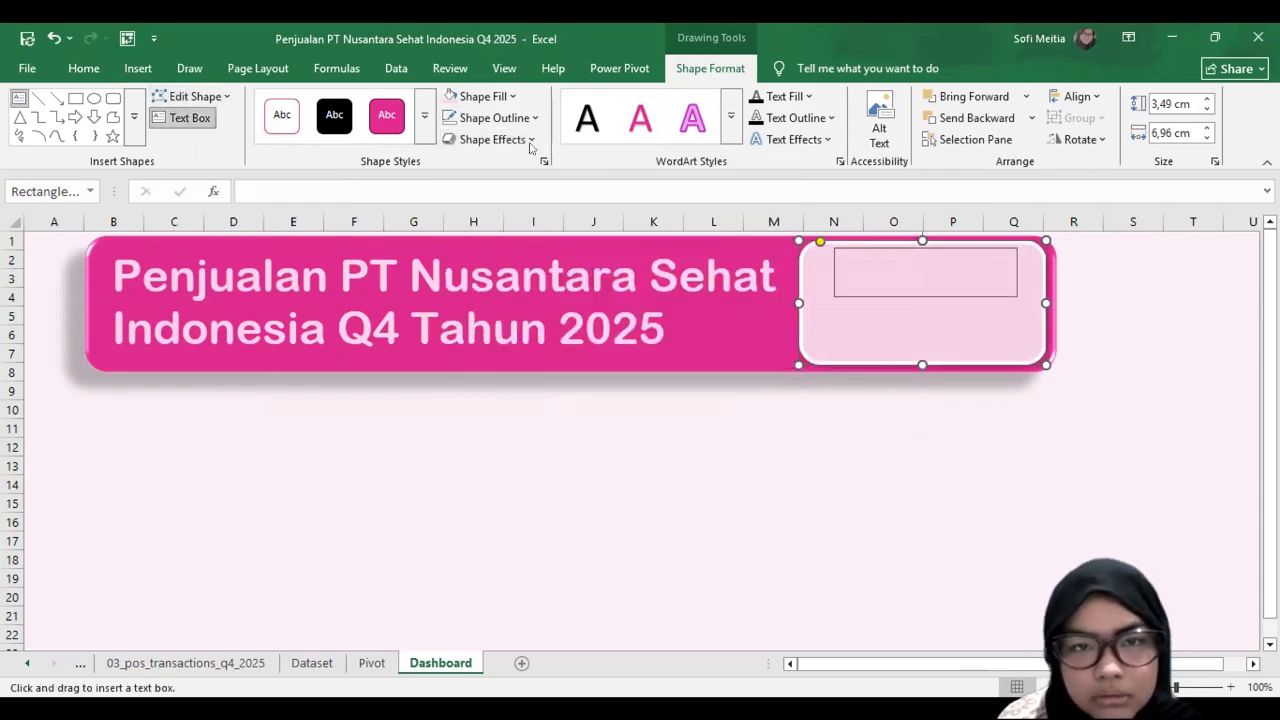
type("To")
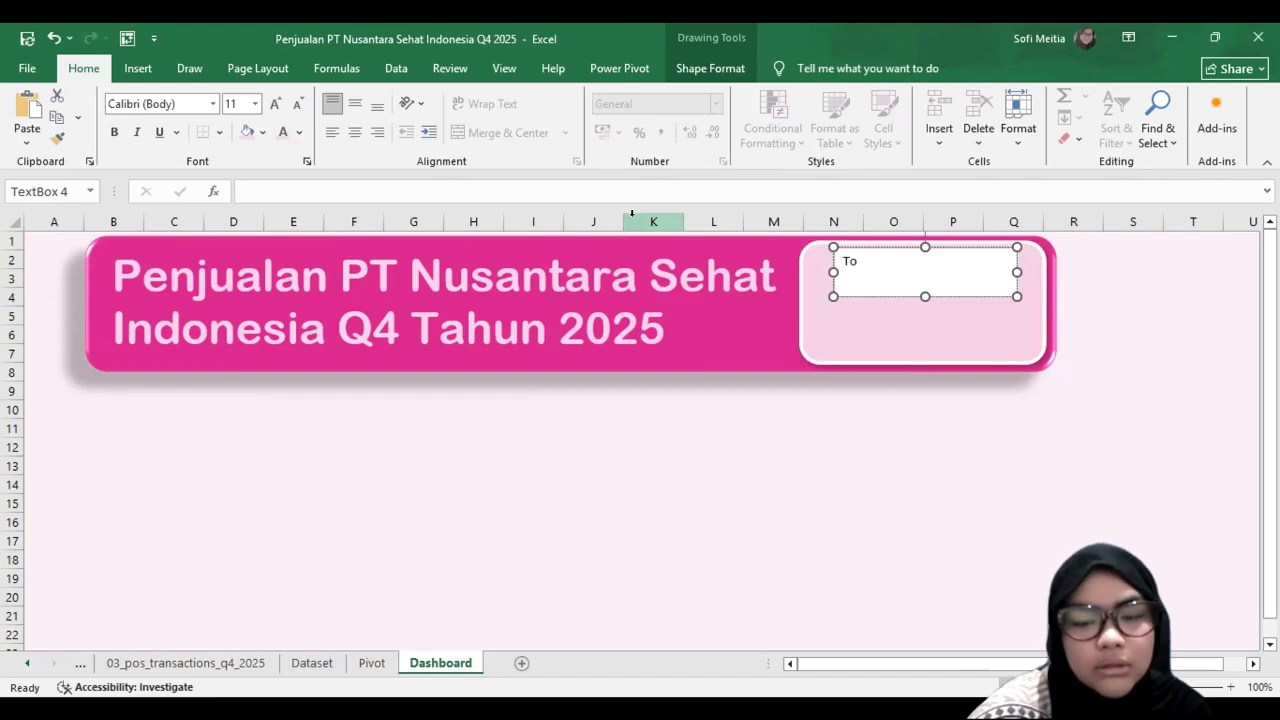
type("tal Penjualan")
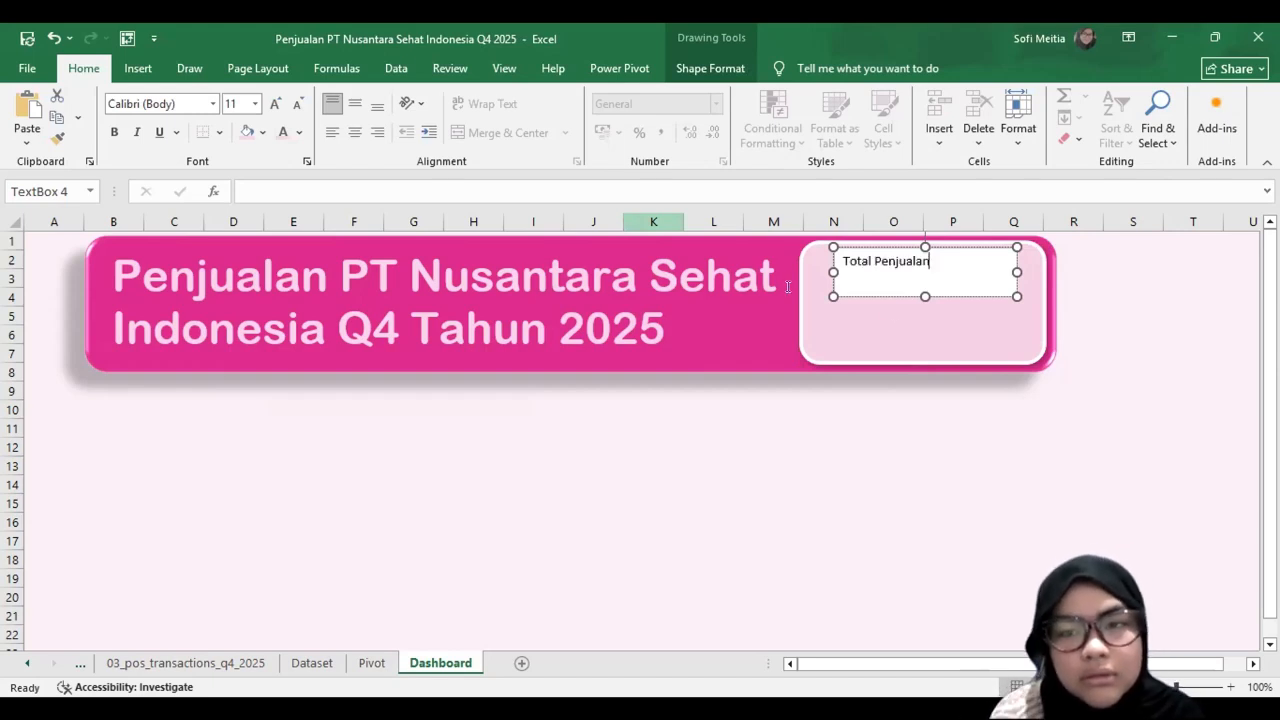
left_click(846, 307)
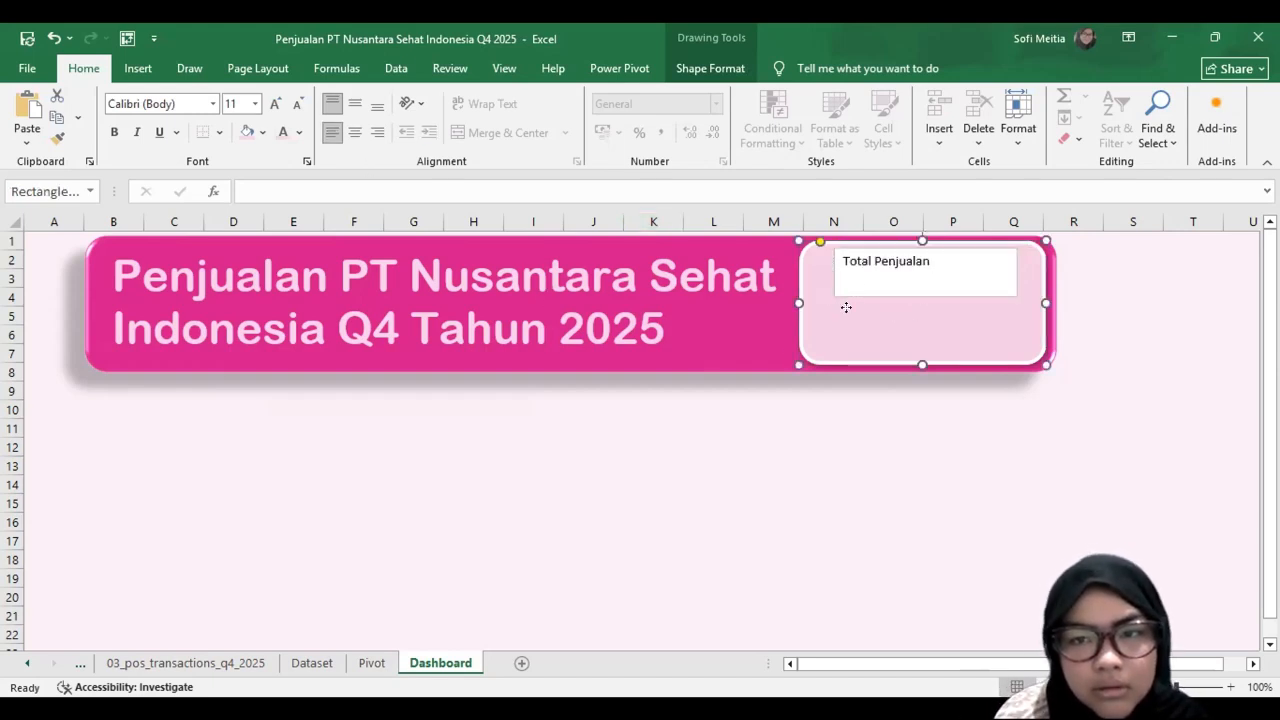
Step: Format the "Total Penjualan" label in Arial Rounded MT Bold, size 18, coloured Pink, Accent 1
left_click(865, 278)
left_click(213, 103)
left_click(204, 215)
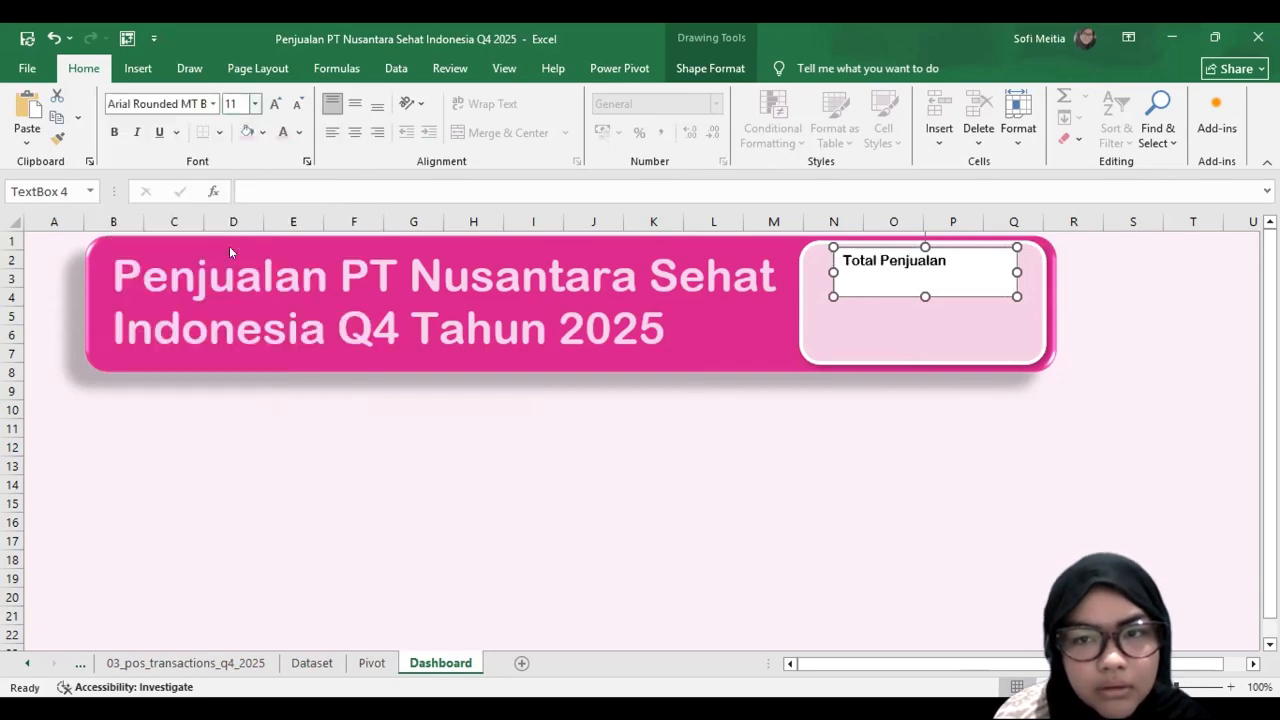
left_click(255, 103)
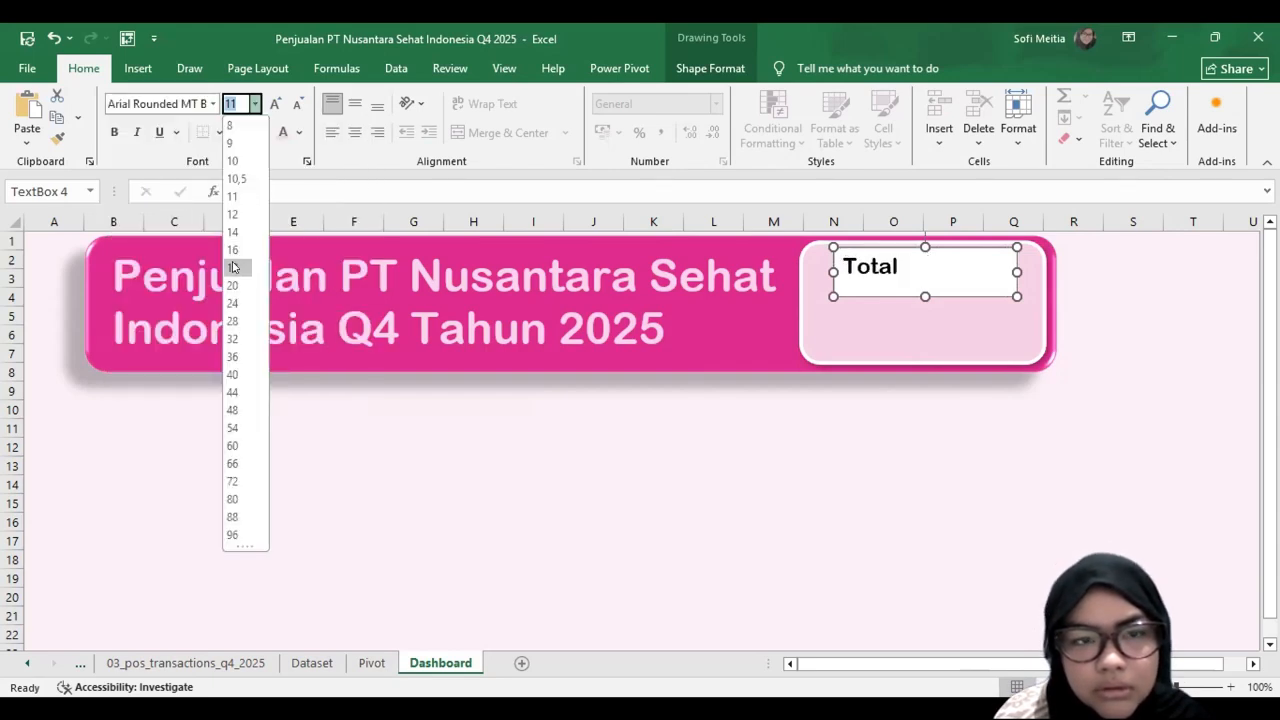
left_click(233, 267)
left_click(299, 132)
left_click(386, 246)
Step: Remove the label text box's fill and reposition and widen it to about 6.1 cm so "Total Penjualan" fits on one line
left_click_drag(863, 289, 842, 290)
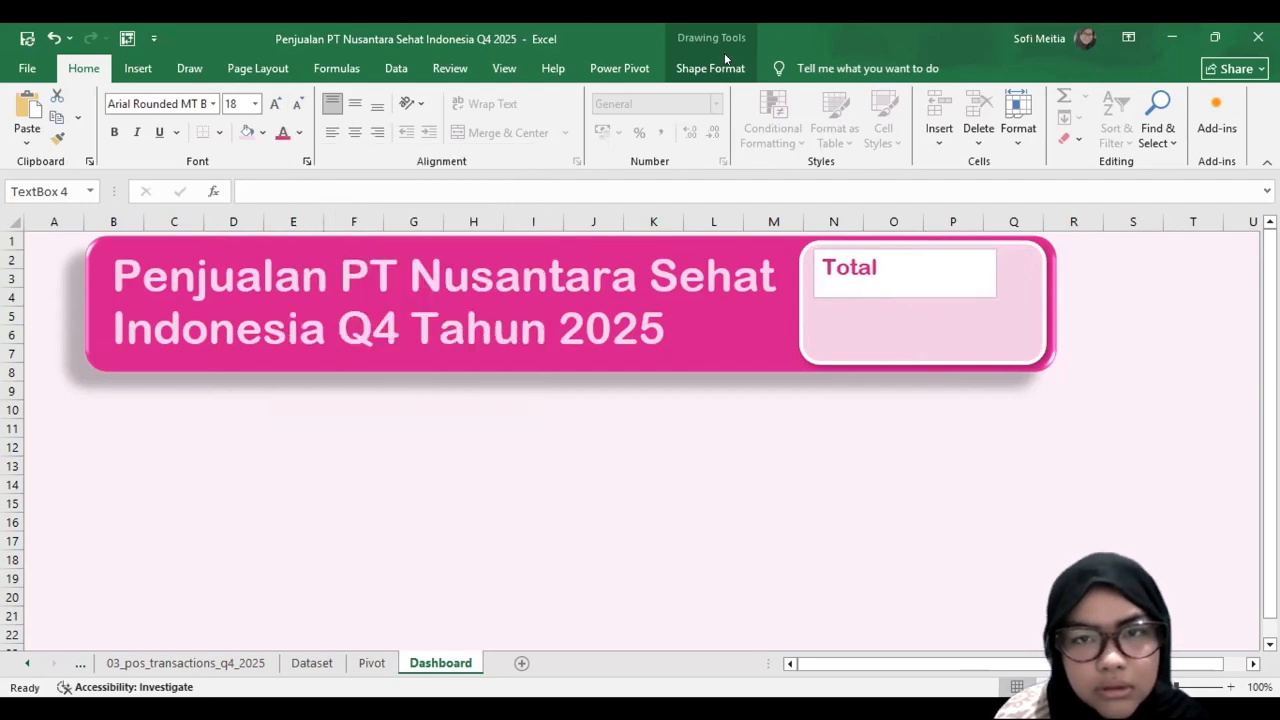
left_click(710, 68)
left_click(488, 96)
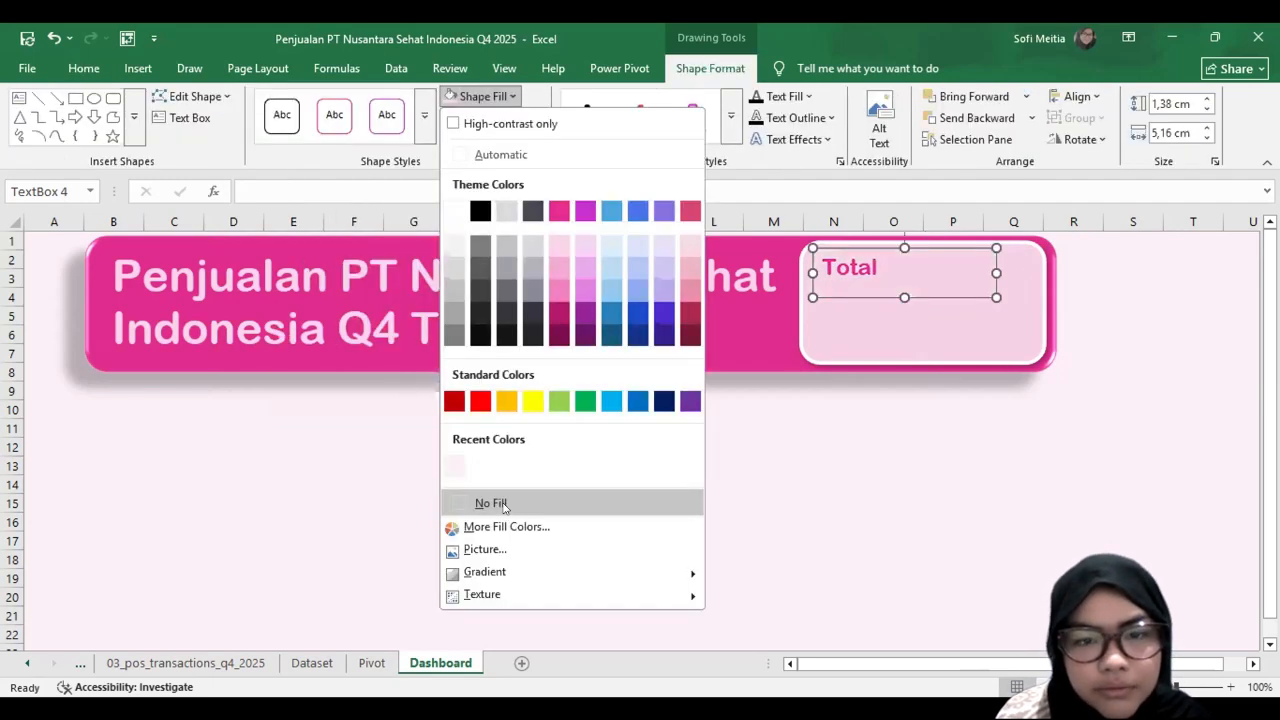
left_click(533, 506)
left_click_drag(996, 273, 1029, 273)
Step: Centre the "Total Penjualan" text horizontally and shrink its text box slightly
left_click(66, 74)
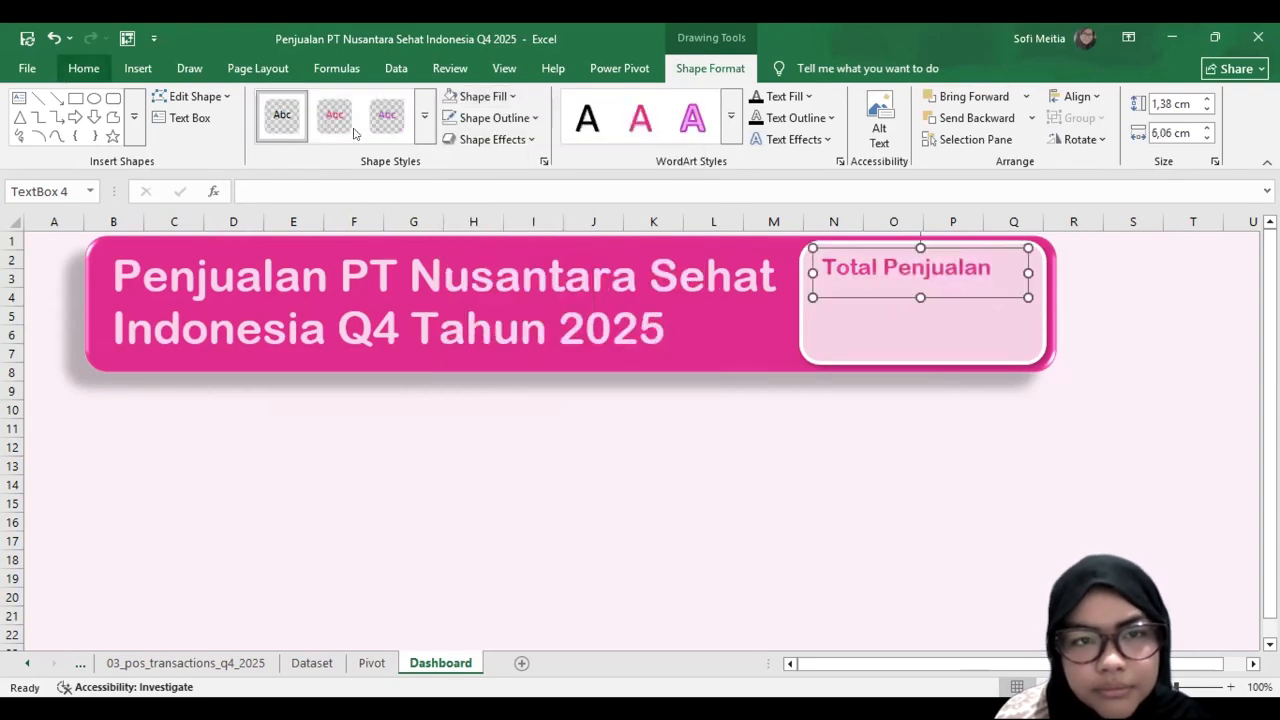
left_click(354, 131)
mouse_move(815, 300)
left_mouse_down()
mouse_move(803, 294)
mouse_move(822, 293)
left_mouse_up()
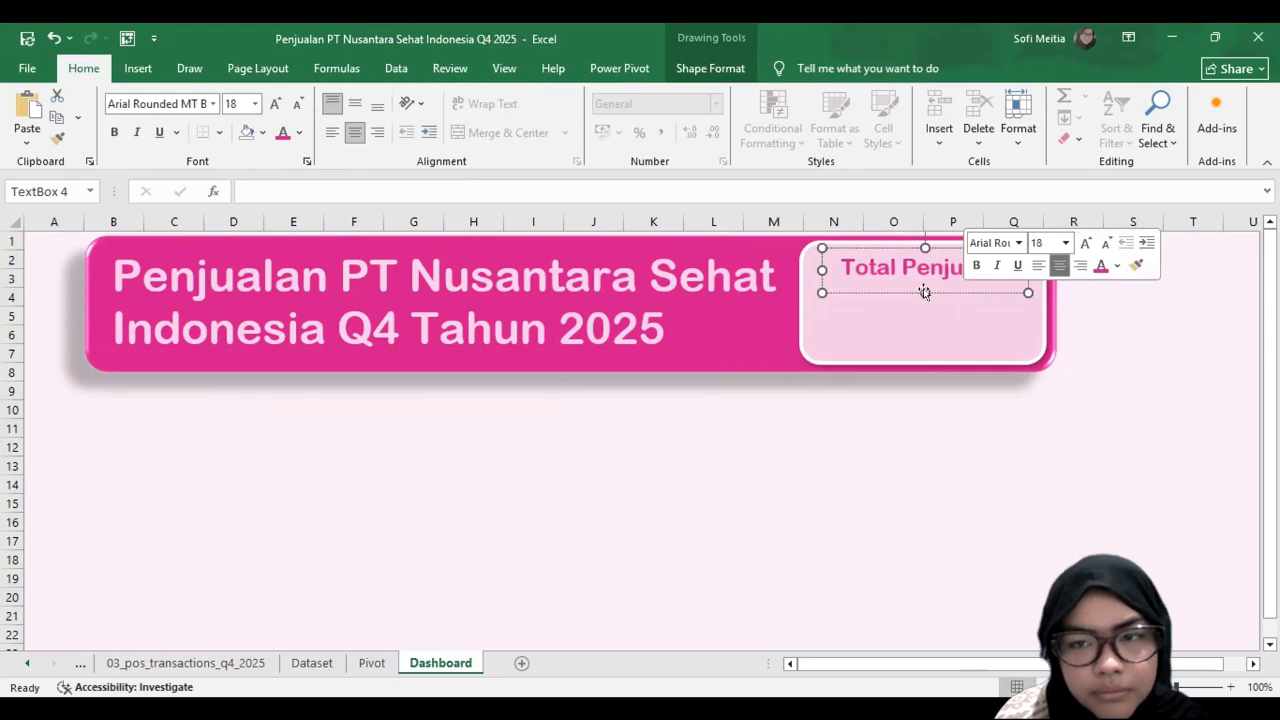
Step: Set the "Total Penjualan" label to size 20 and widen its box to about 6.4 cm, centred in the card
left_click(255, 103)
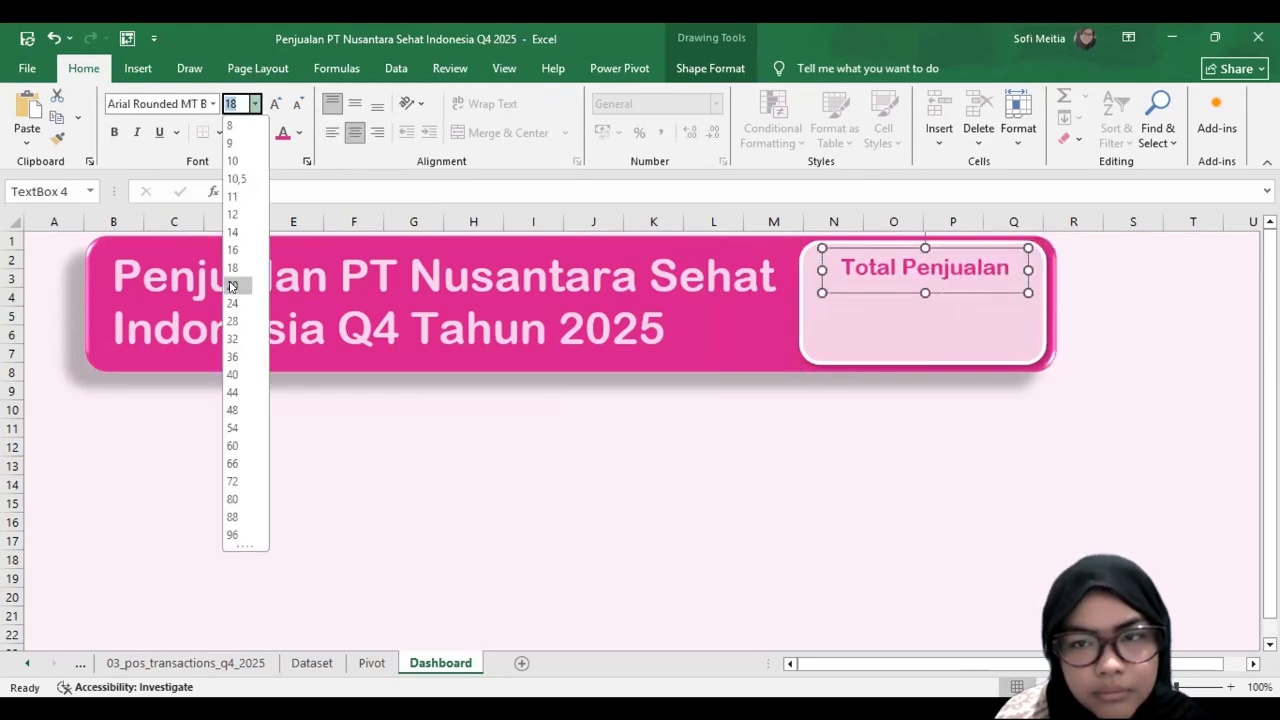
left_click(232, 287)
left_click_drag(822, 270, 803, 270)
left_click_drag(971, 287, 984, 288)
Step: Draw a Flowchart Terminator shape about 1.5 by 5.7 cm below the "Total Penjualan" label and remove its outline
left_click(712, 68)
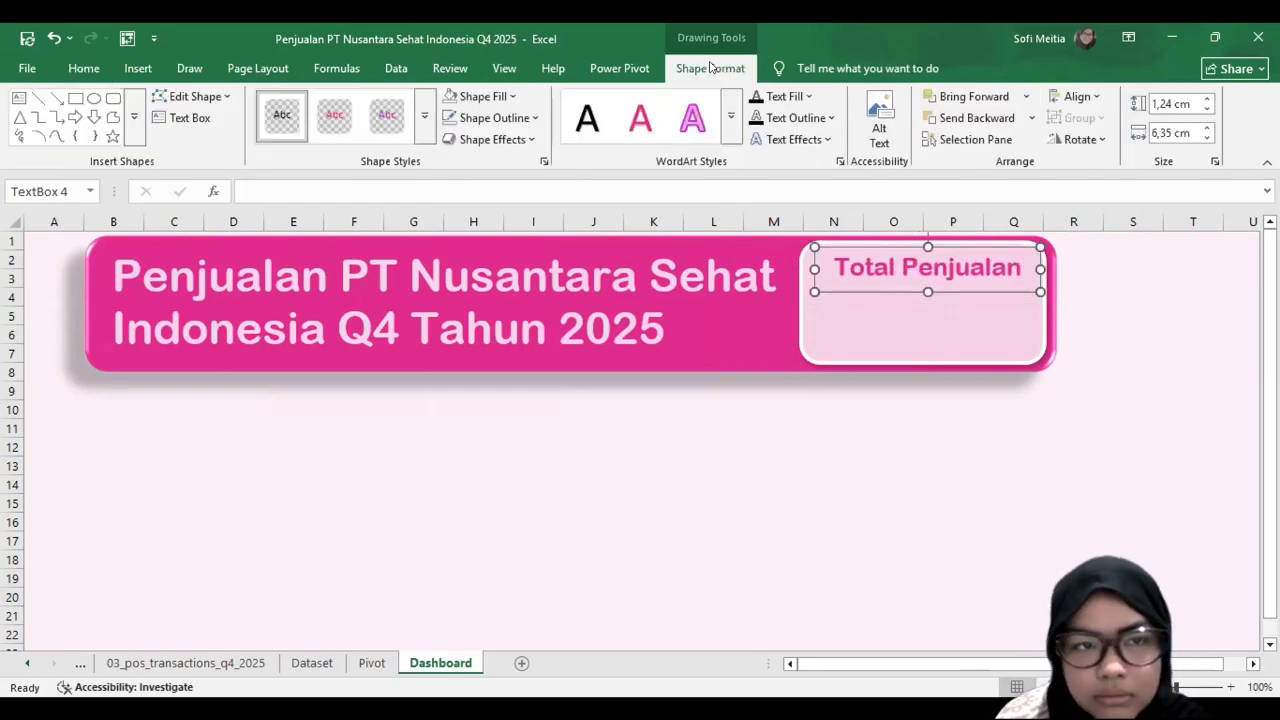
left_click(183, 117)
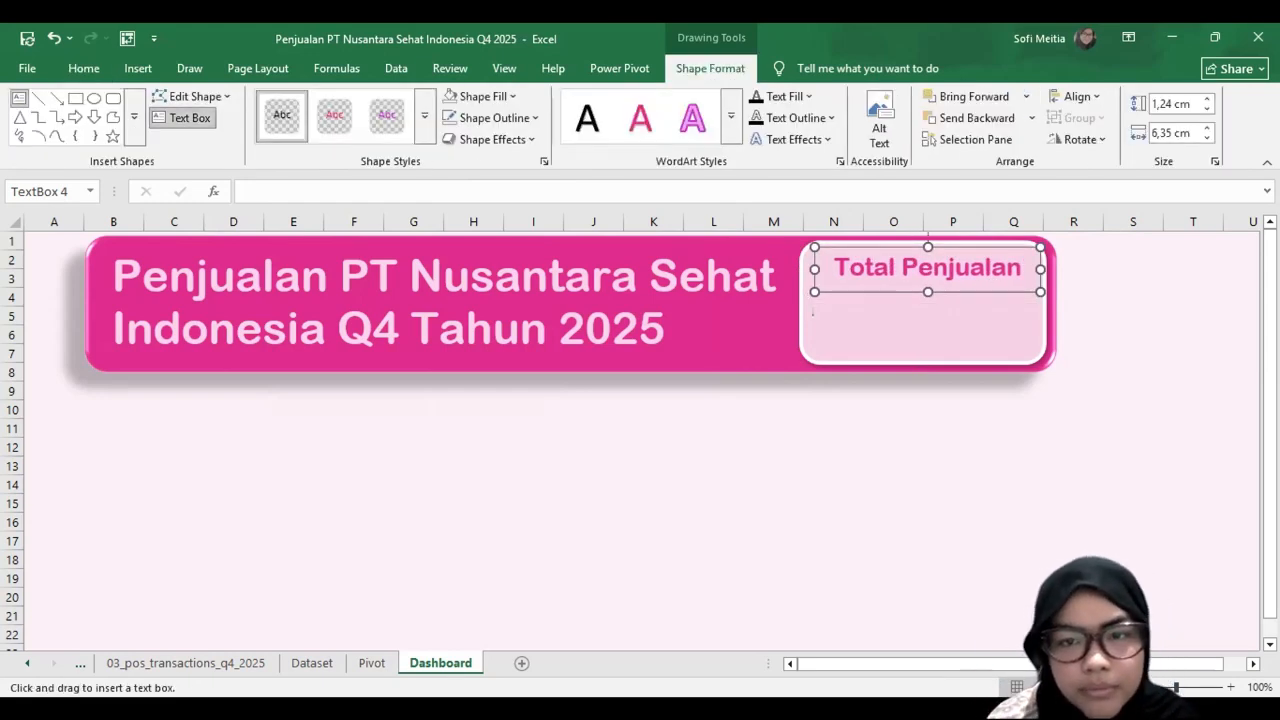
left_click(150, 70)
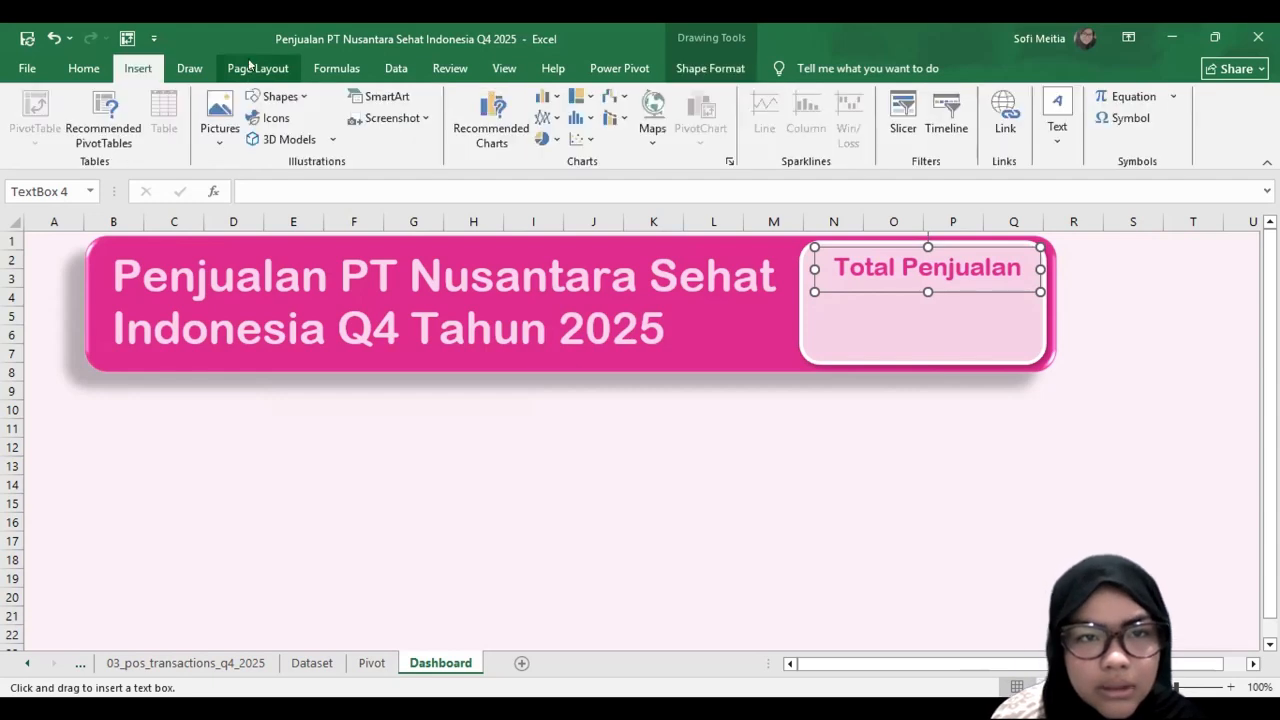
left_click(276, 95)
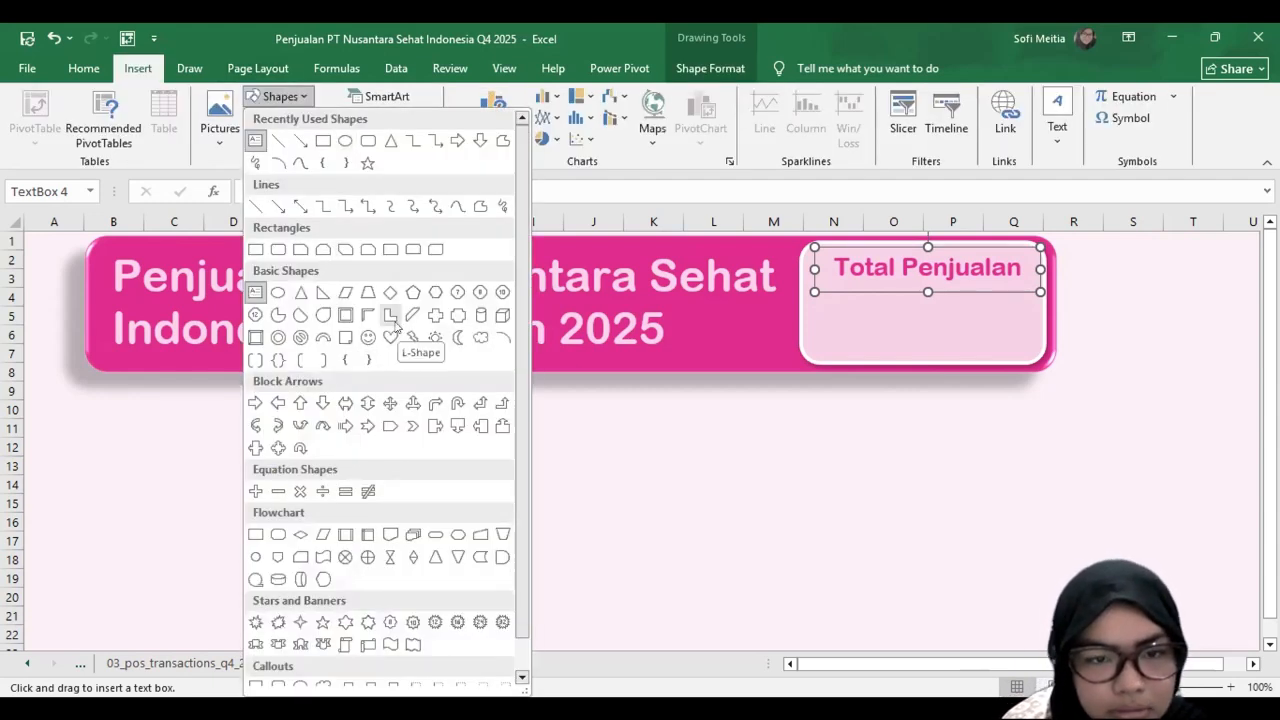
left_click(436, 534)
left_click_drag(826, 304, 1028, 355)
left_click_drag(962, 327, 959, 321)
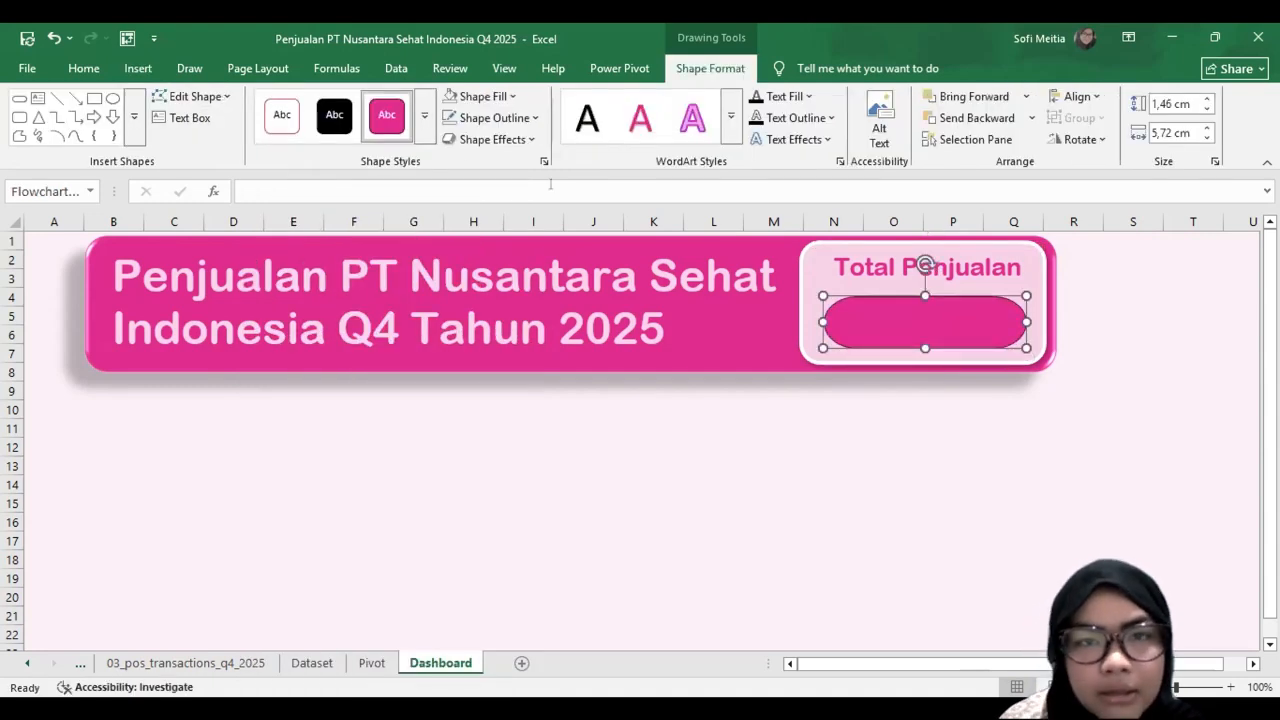
left_click(490, 117)
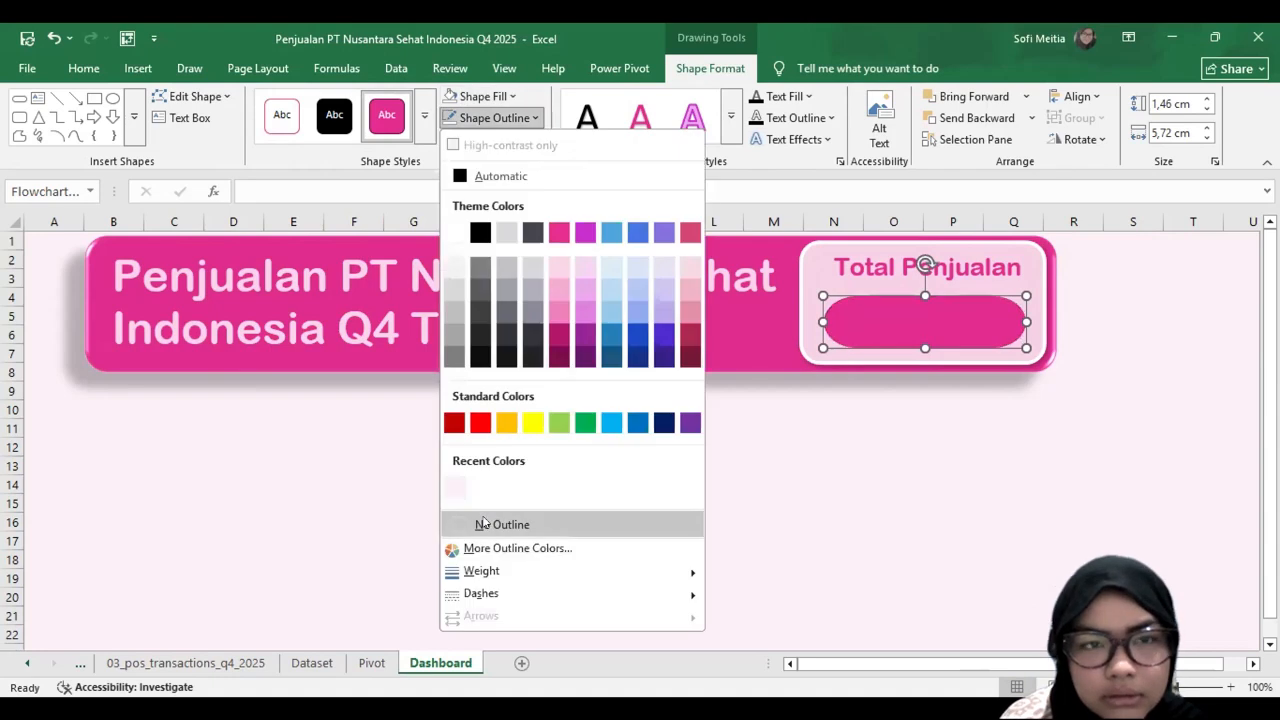
left_click(483, 523)
Step: Draw a text box over the pink pill shape and start a cell-link formula for it with "="
left_click(183, 117)
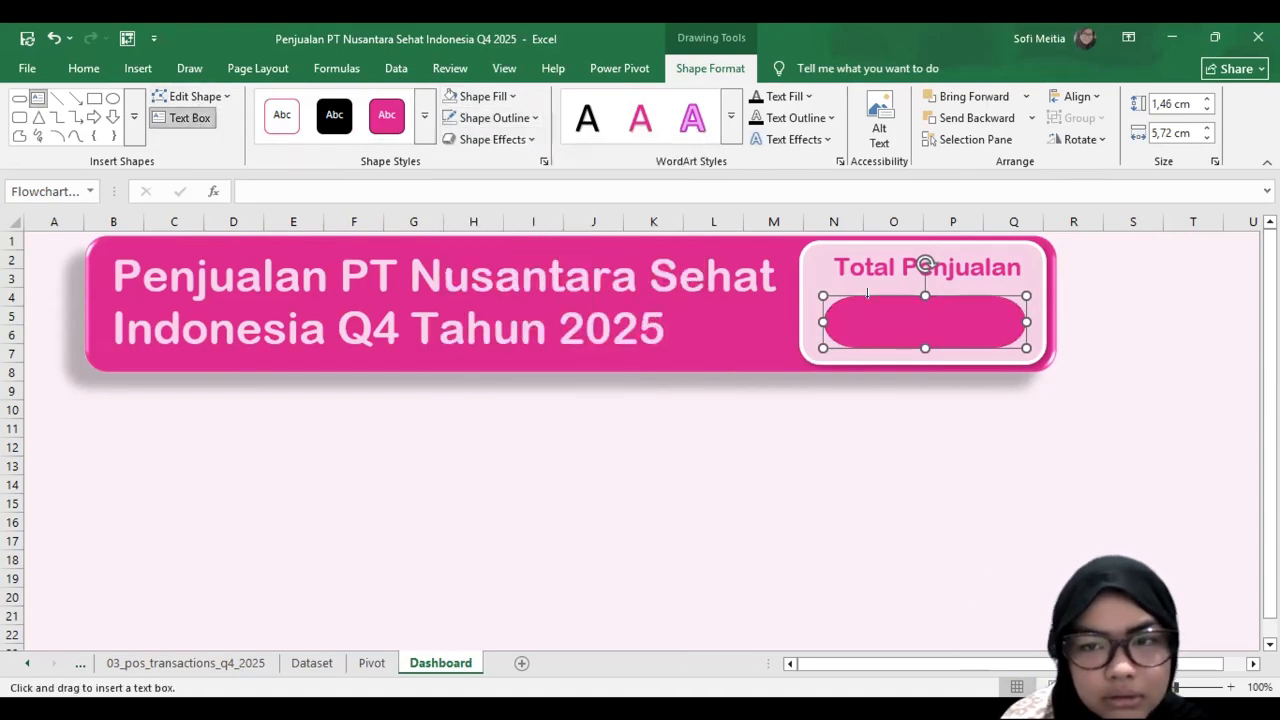
left_click_drag(856, 297, 1005, 348)
type("=")
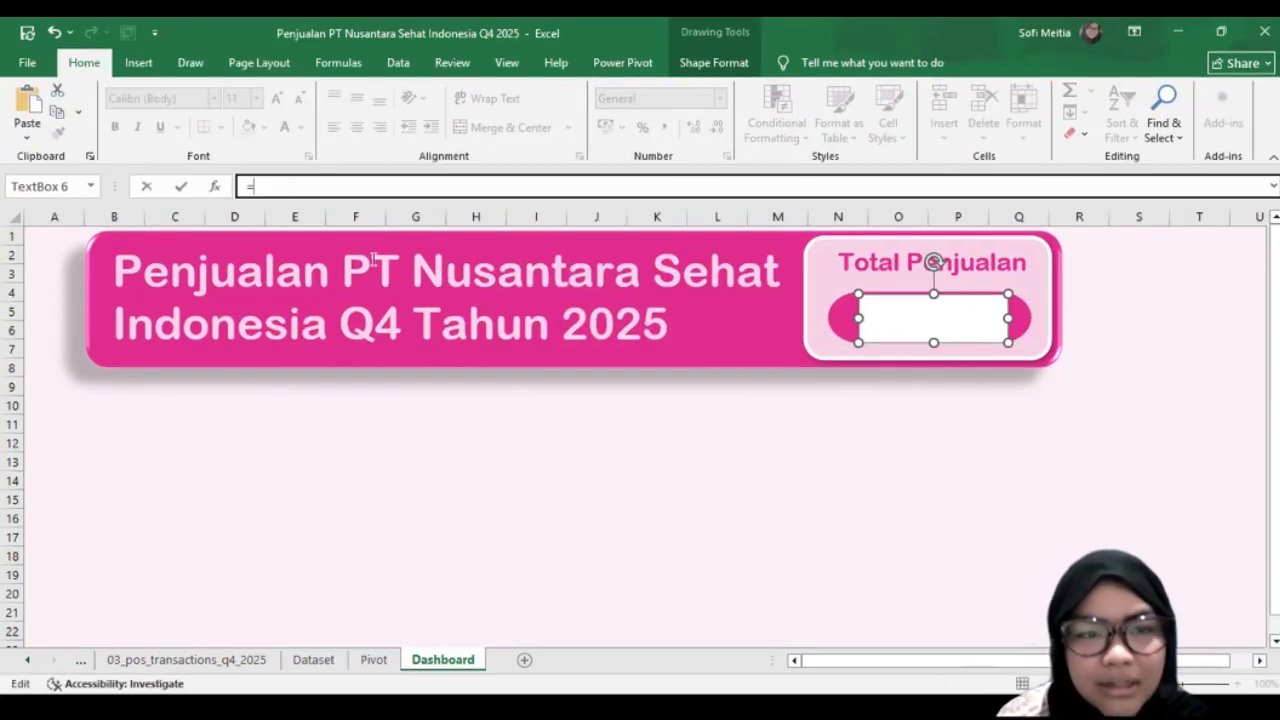
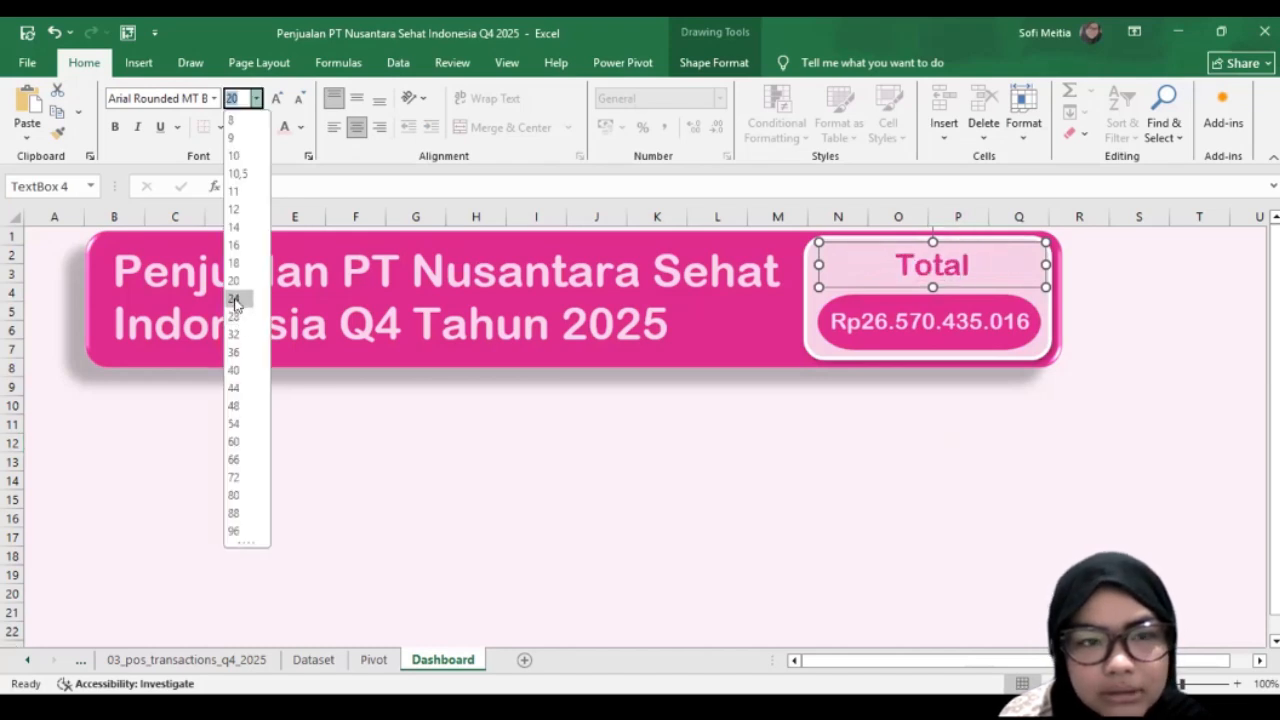
Step: Set the "Total Penjualan" label to size 24 and widen its text box until both words fit on one line
left_click(236, 300)
left_click_drag(817, 264, 788, 264)
left_click_drag(948, 285, 947, 287)
scroll(632, 457, "down", 1)
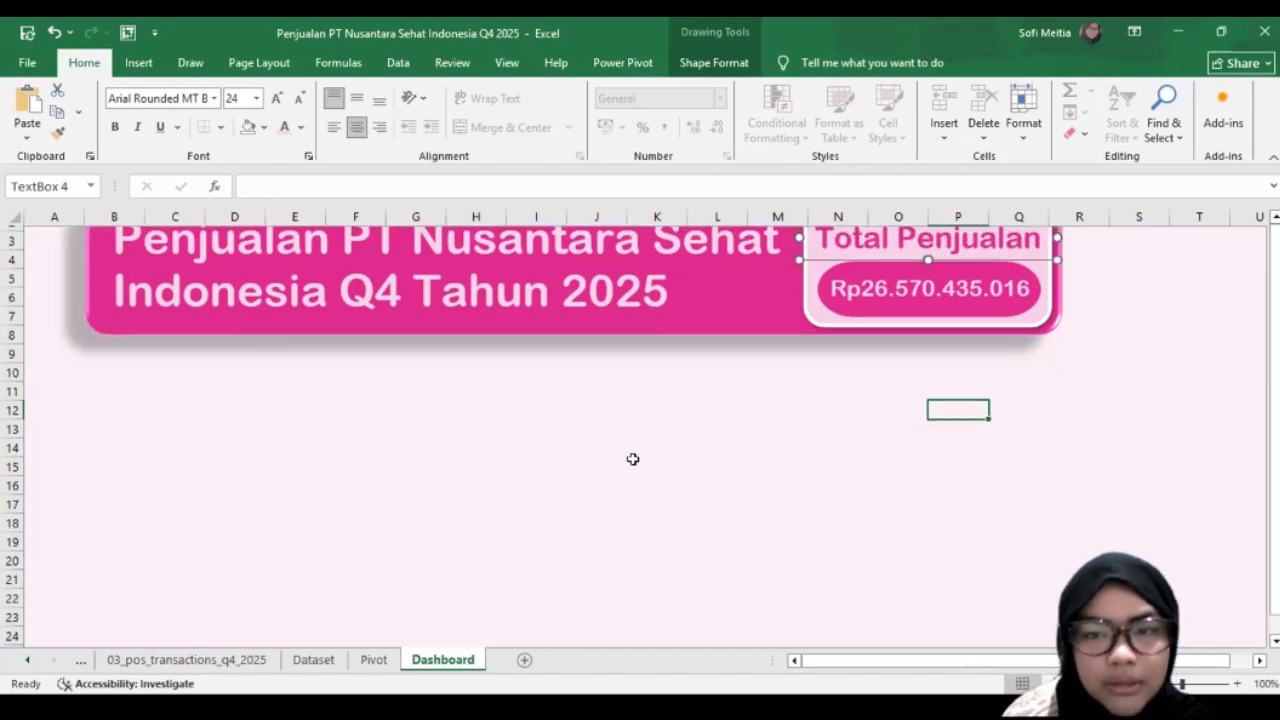
left_click(633, 459)
scroll(633, 459, "up", 1)
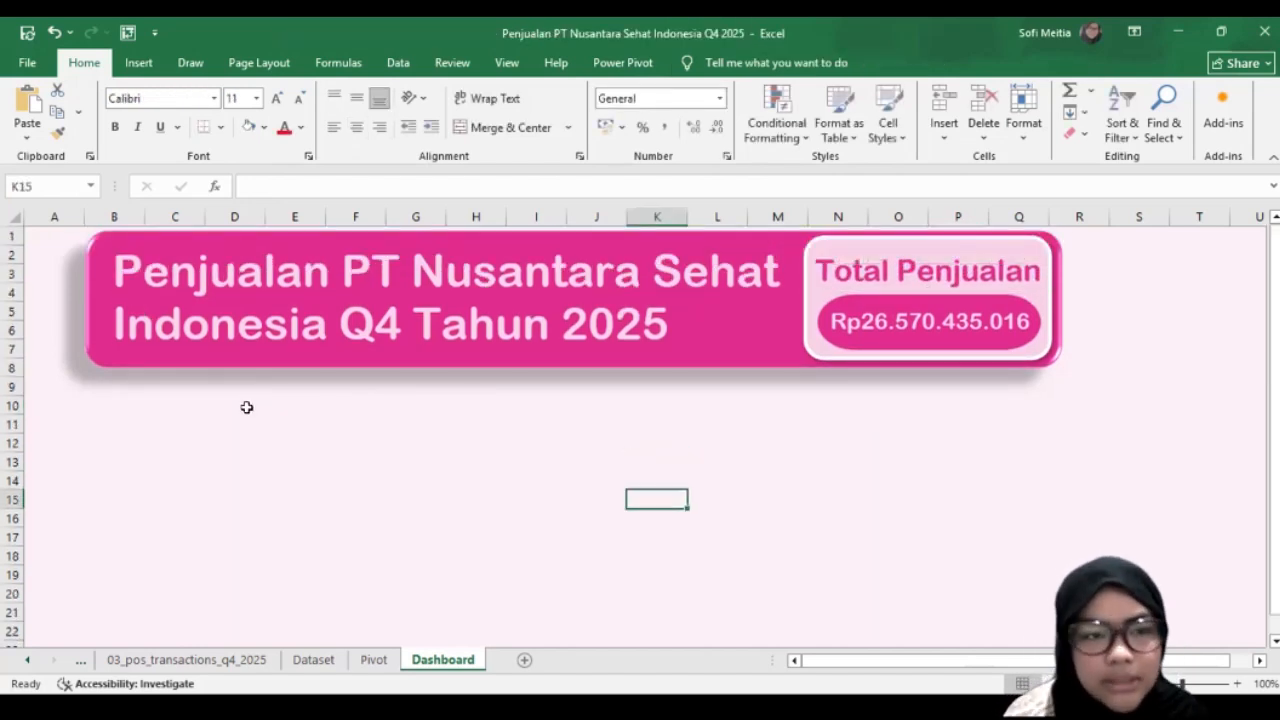
Step: Draw a rounded rectangle about 6.27 cm high and 7.22 cm wide below the banner, spanning roughly columns B to F
scroll(97, 463, "down", 1)
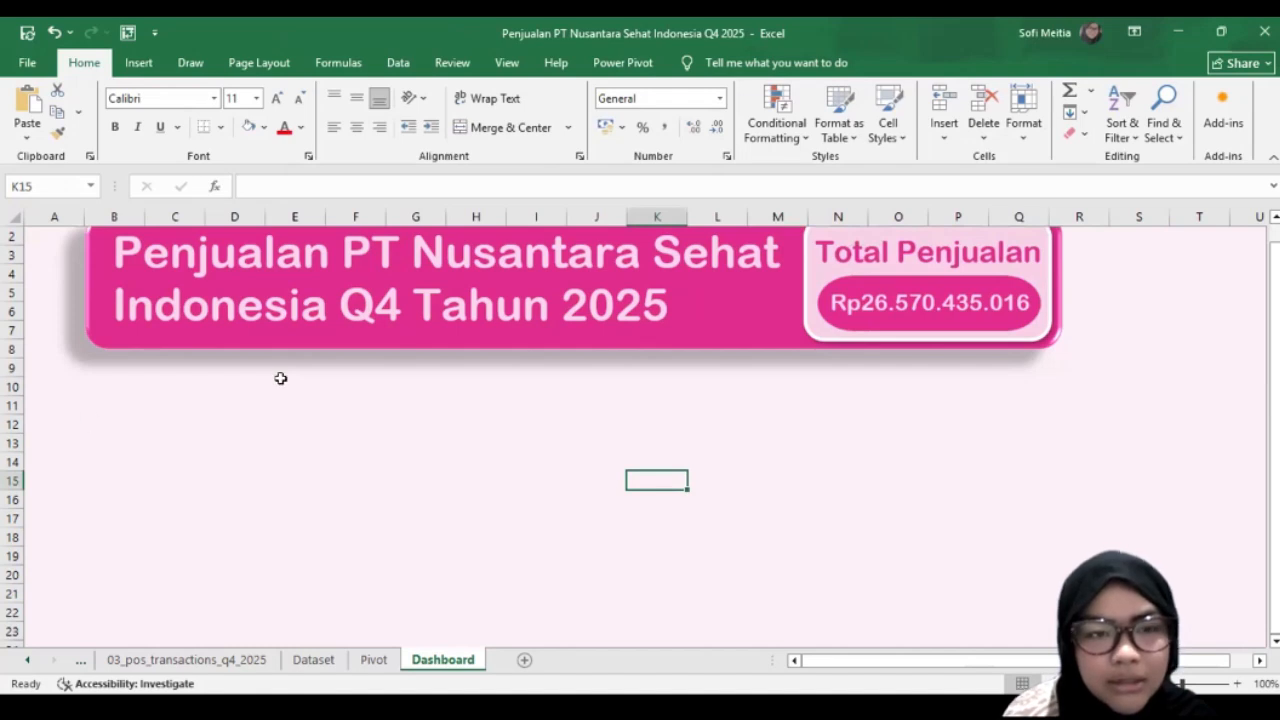
scroll(163, 386, "down", 2)
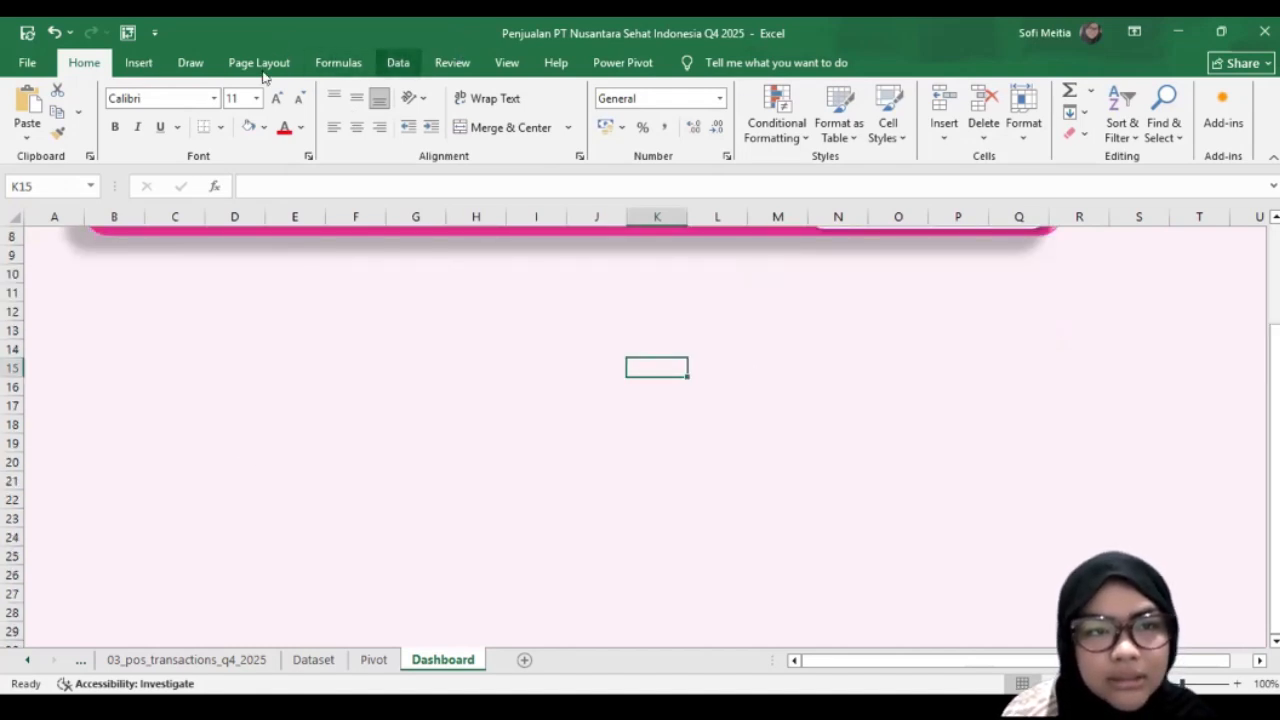
left_click(139, 62)
left_click(280, 90)
left_click(277, 246)
left_click_drag(120, 258, 374, 470)
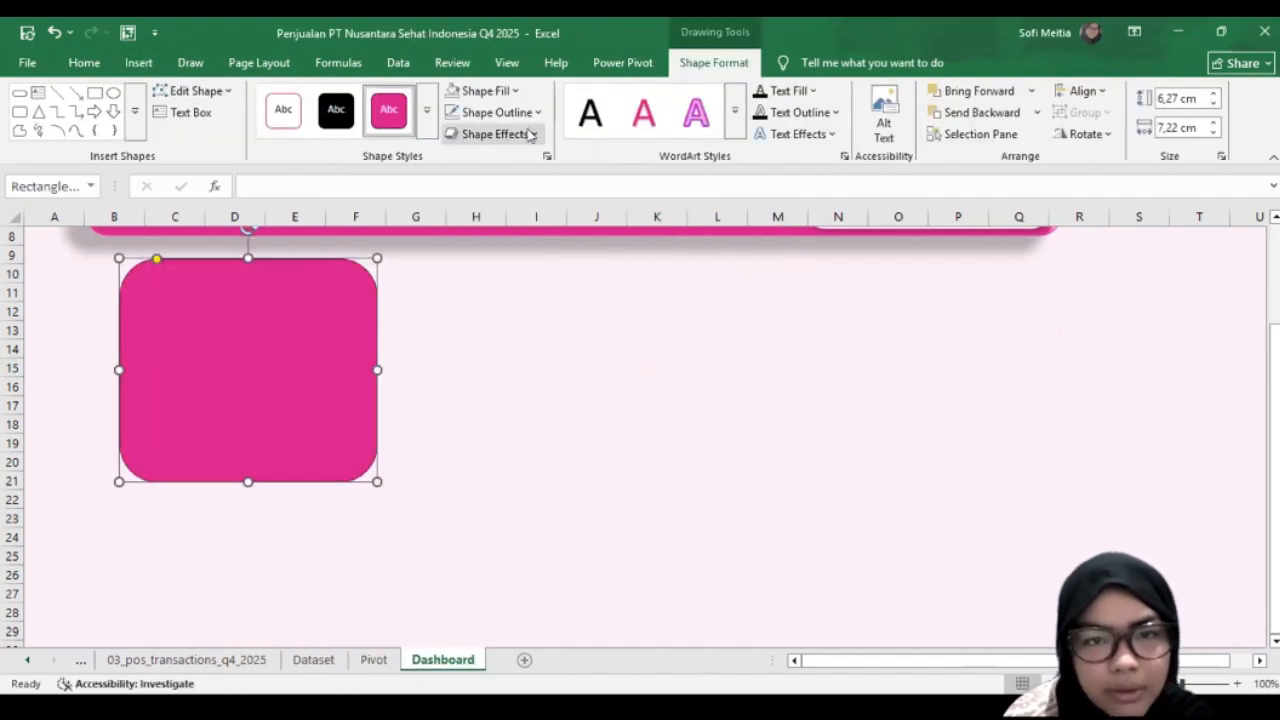
Step: Give the rounded rectangle the first preset shape effect, a white fill and a 3 pt pink outline
left_click(495, 133)
mouse_move(499, 166)
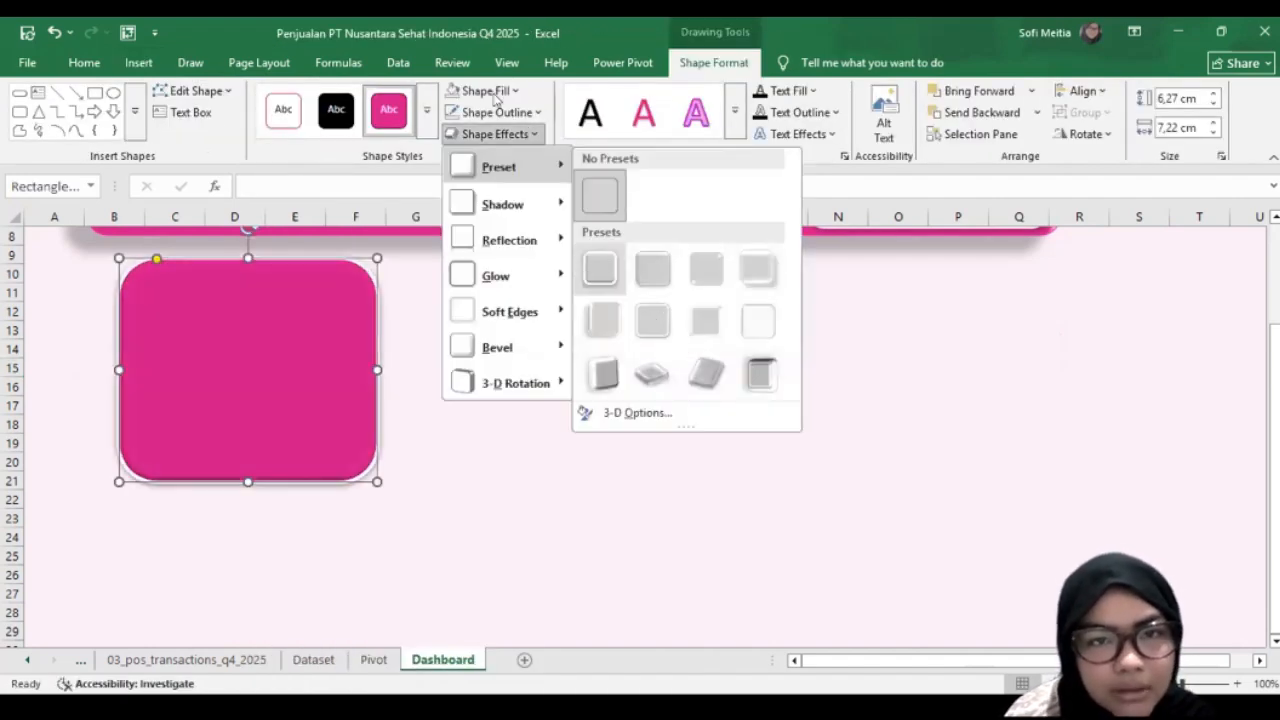
left_click(482, 90)
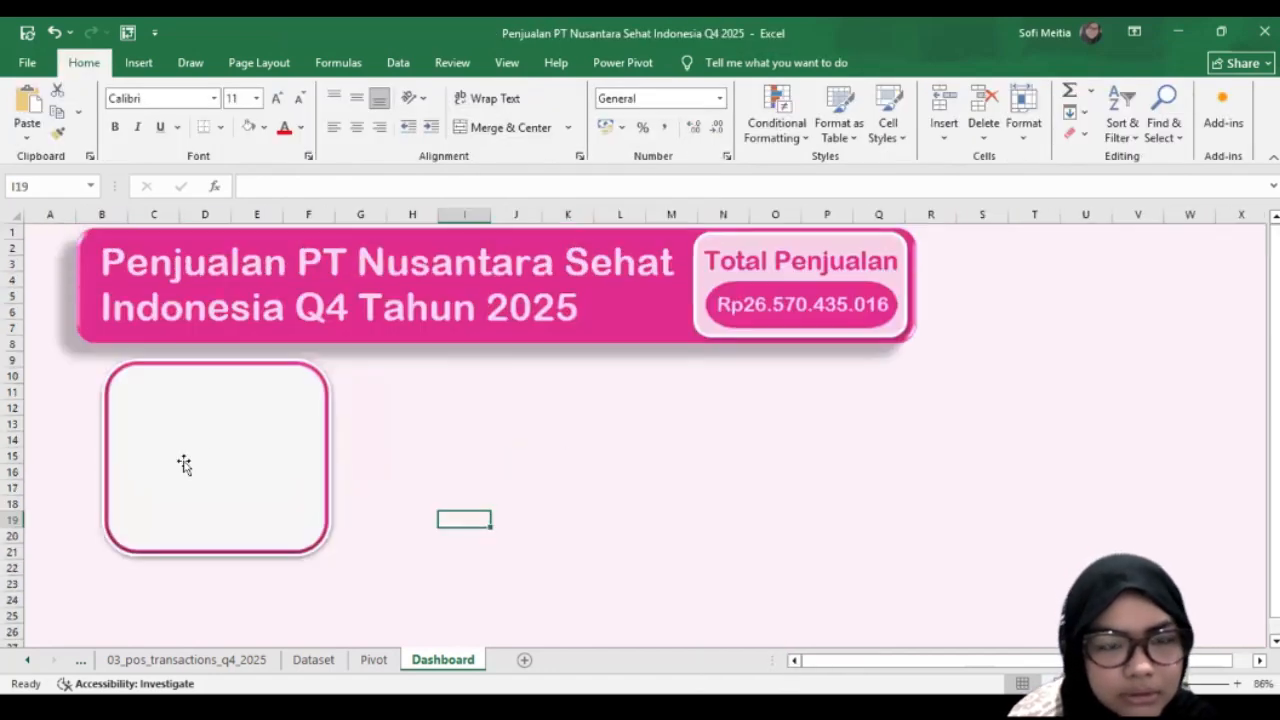
left_click(183, 463)
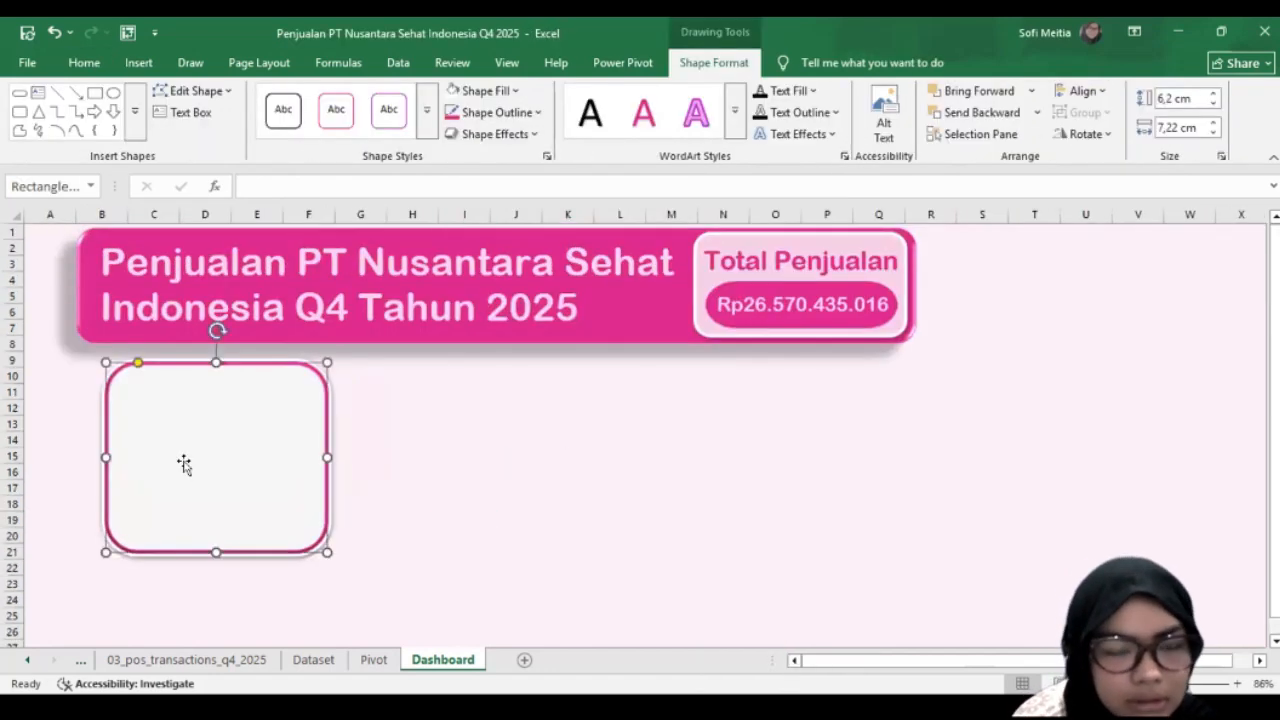
Step: Duplicate the white card twice and stack the copies below it in the same column
scroll(183, 391, "down", 1)
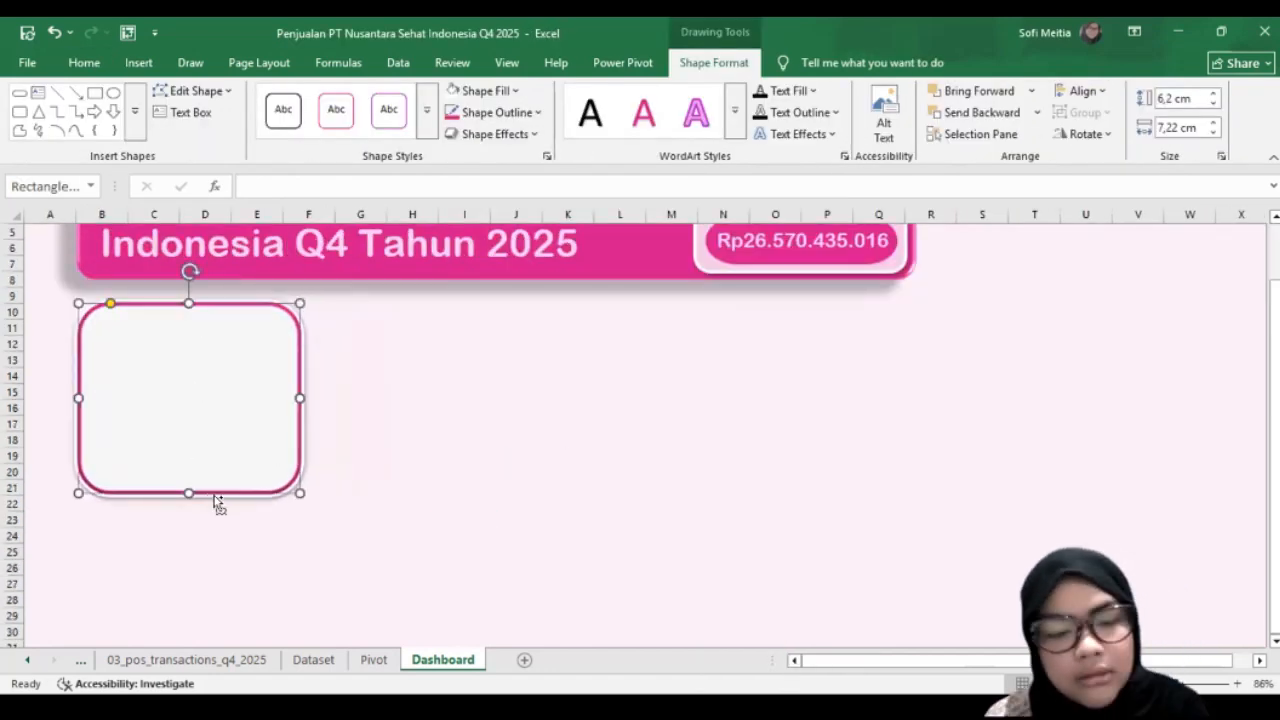
key("ctrl+d")
left_click_drag(226, 563, 194, 617)
key("ctrl+d")
scroll(371, 571, "down", 2)
left_click_drag(248, 515, 232, 547)
Step: Duplicate the first card, place the copy beside it under the banner and resize it to about 3.76 by 12.42 cm
scroll(211, 460, "up", 6)
left_click(211, 463)
key("ctrl+d")
left_click_drag(219, 448, 449, 436)
left_click_drag(432, 493, 438, 397)
left_click_drag(544, 352, 703, 353)
left_click_drag(511, 398, 511, 419)
left_click_drag(557, 337, 557, 340)
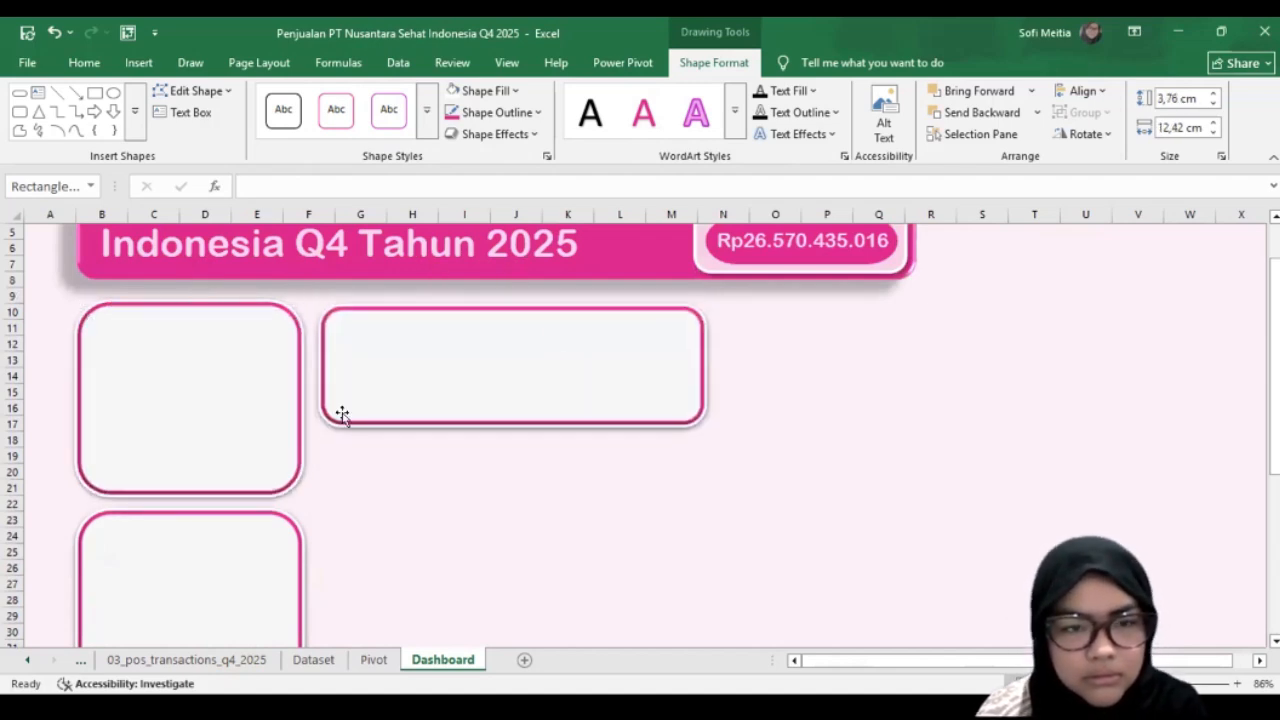
Step: Paste another card to the right of the wide card, starting at column N, and shrink it slightly
key("ctrl+v")
left_click_drag(494, 415, 942, 437)
mouse_move(959, 495)
left_mouse_down()
mouse_move(934, 466)
mouse_move(941, 479)
left_mouse_up()
left_click_drag(862, 409, 851, 408)
Step: Add a card of about 8.16 by 11.4 cm below the wide card and trim the small card beside the wide one
scroll(451, 543, "down", 1)
key("ctrl+v")
scroll(586, 560, "down", 2)
left_click_drag(484, 566, 683, 625)
left_click_drag(466, 482, 466, 465)
scroll(466, 465, "up", 1)
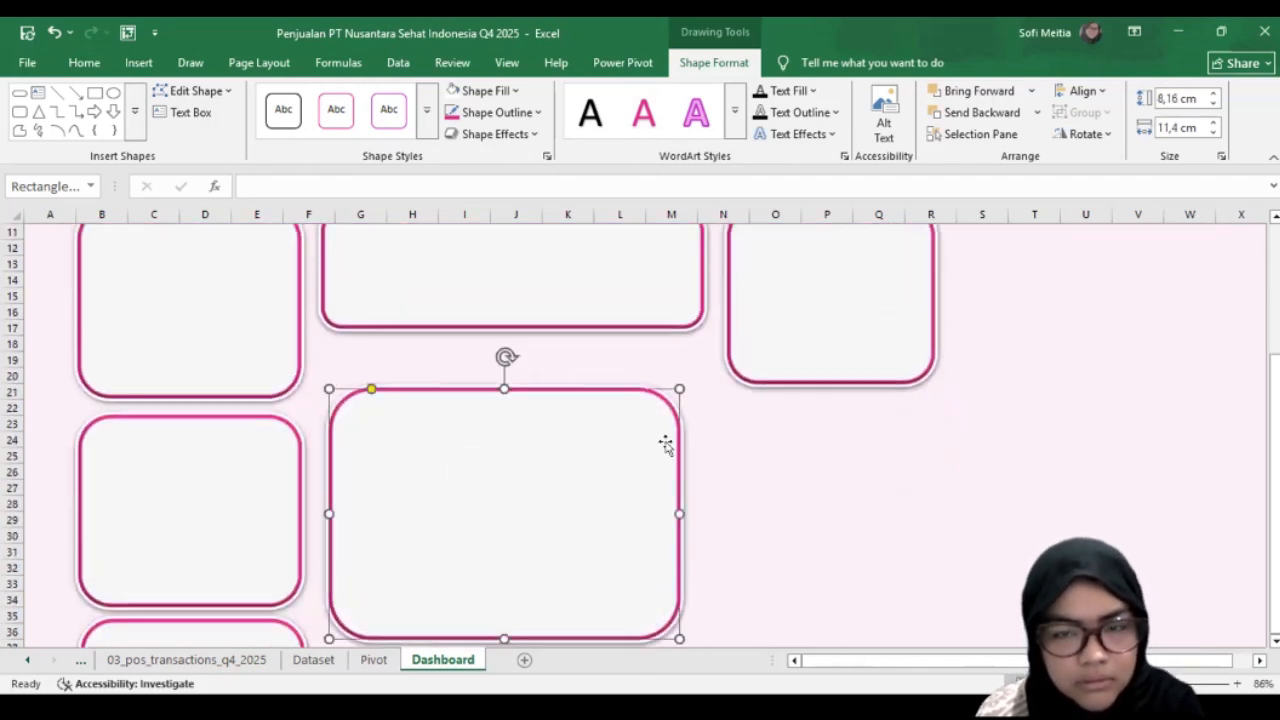
left_click(929, 377)
left_click_drag(934, 382, 920, 364)
Step: Copy the 8.16 by 11.4 cm card and place the copy to its right, spanning columns N to T
scroll(599, 481, "down", 1)
left_click(600, 481)
key("ctrl+v")
key("ctrl+z")
key("ctrl+c")
key("ctrl+v")
left_click_drag(602, 483, 951, 466)
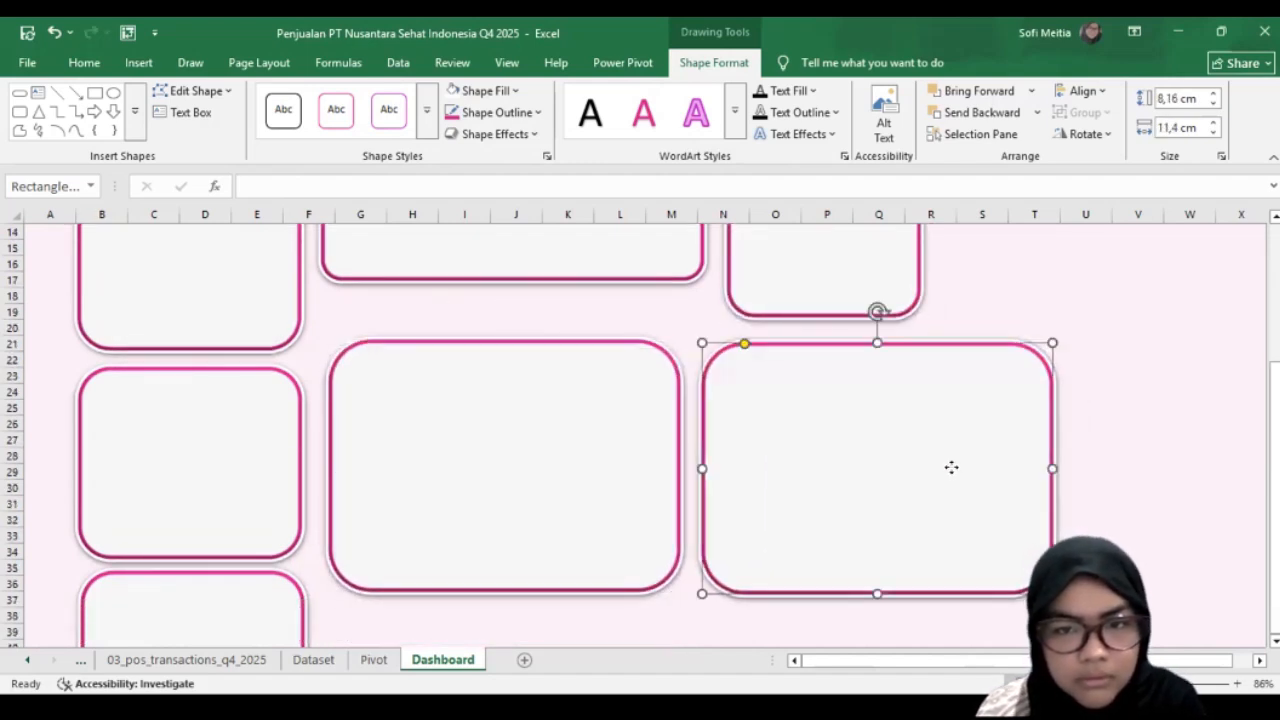
Step: Paste two more copies of the large card side by side in the row beneath the existing pair
scroll(709, 528, "down", 2)
key("ctrl+v")
left_click_drag(828, 408, 468, 591)
key("ctrl+z")
left_click_drag(873, 332, 509, 451)
key("ctrl+v")
left_click_drag(594, 451, 964, 421)
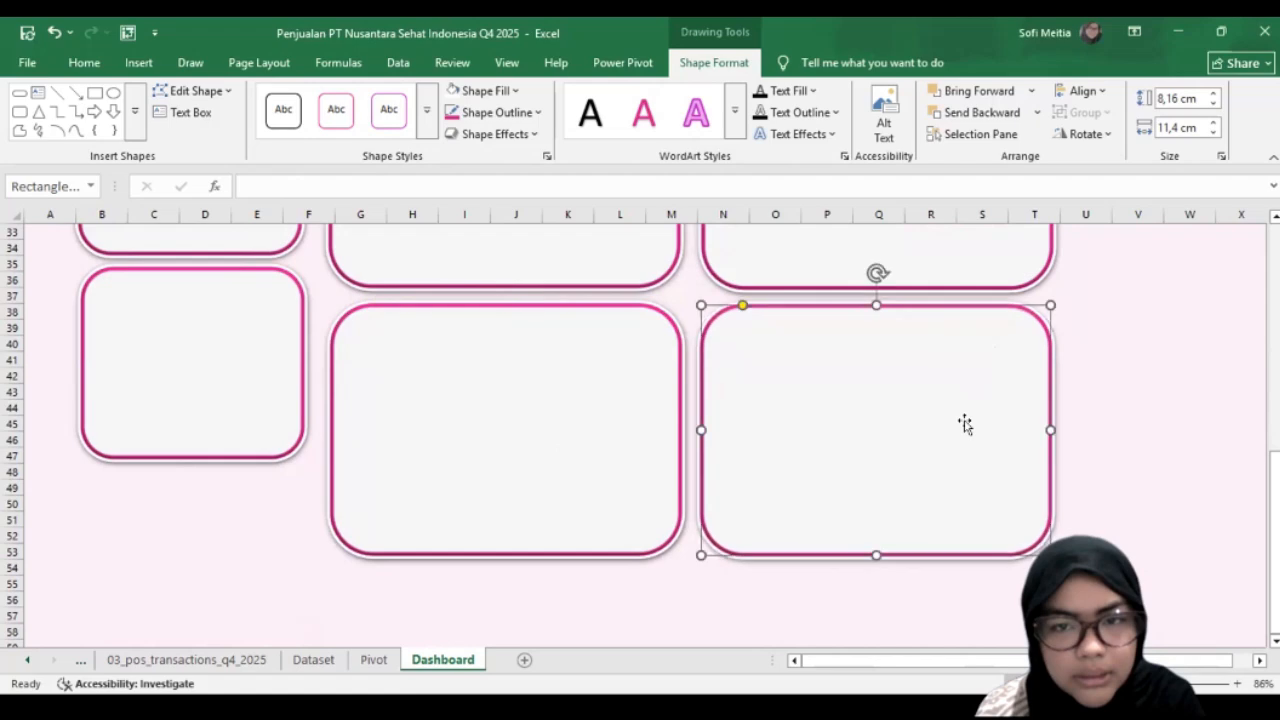
scroll(964, 420, "up", 8)
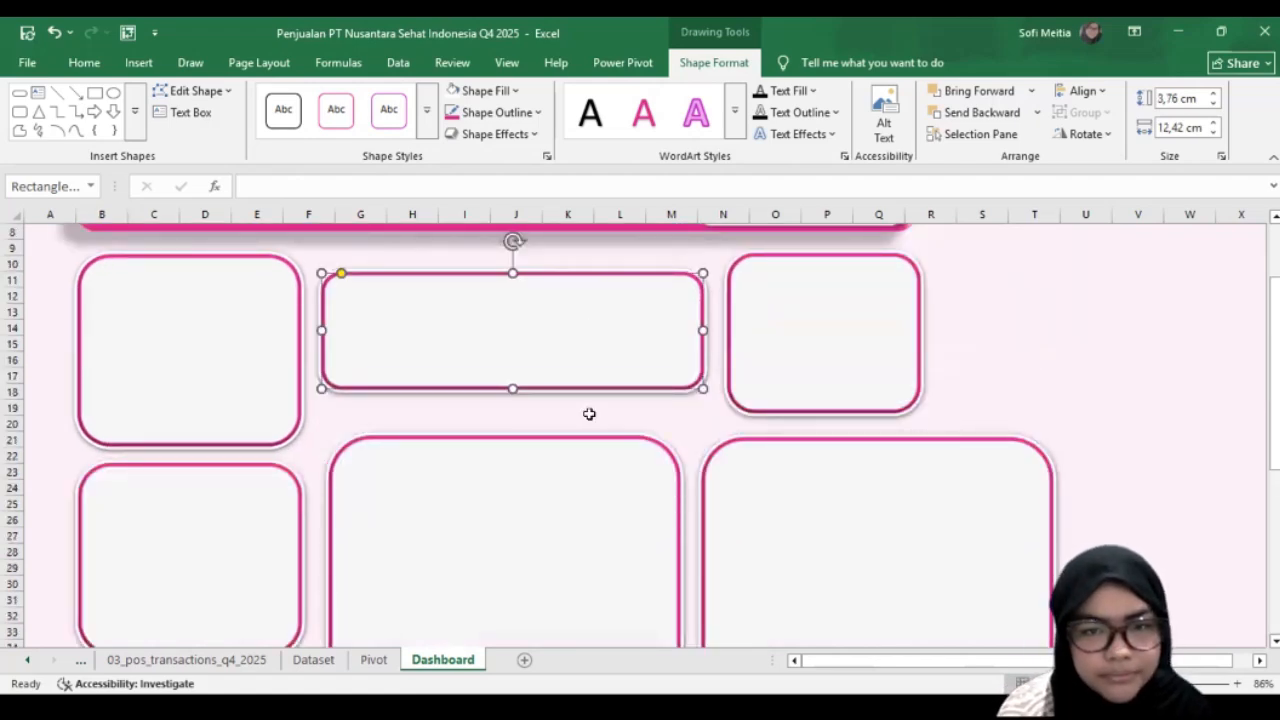
Step: Copy the "Total Penjualan per Bulan Q4" chart from the Pivot sheet into the Dashboard's large card at columns G to M, row 21
key("ctrl+Page_Up")
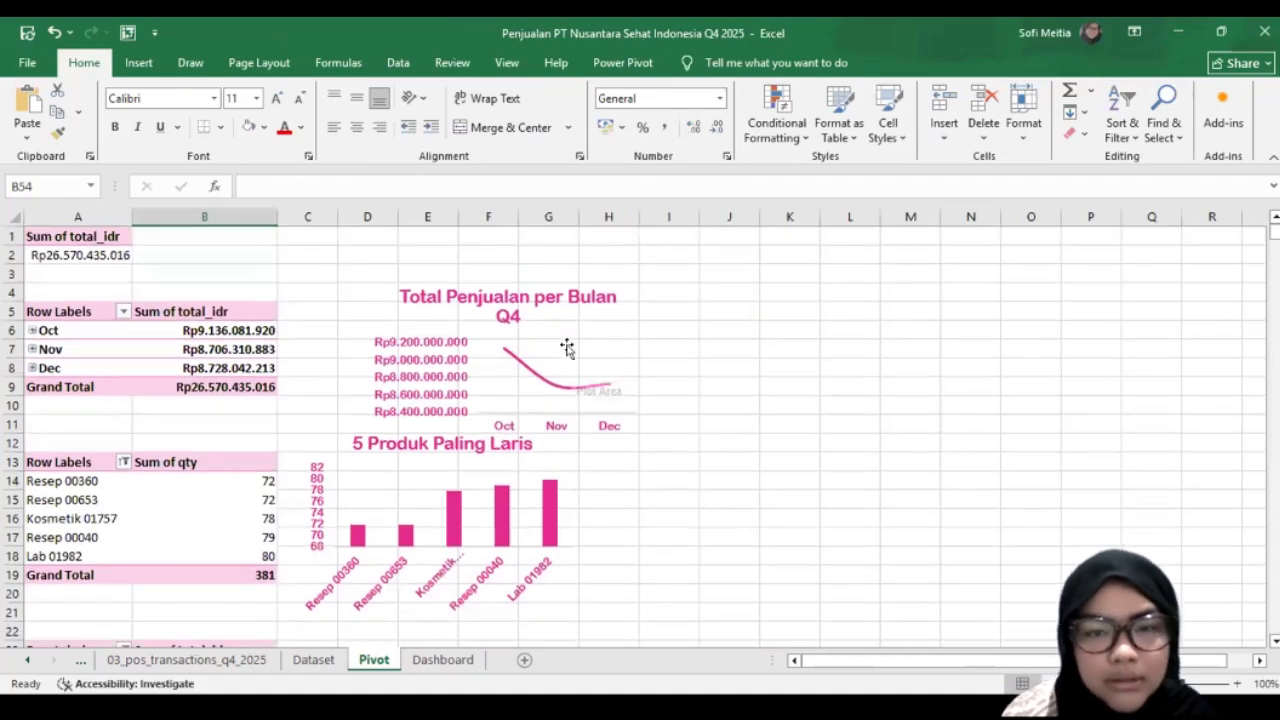
left_click(566, 347)
left_click(647, 319)
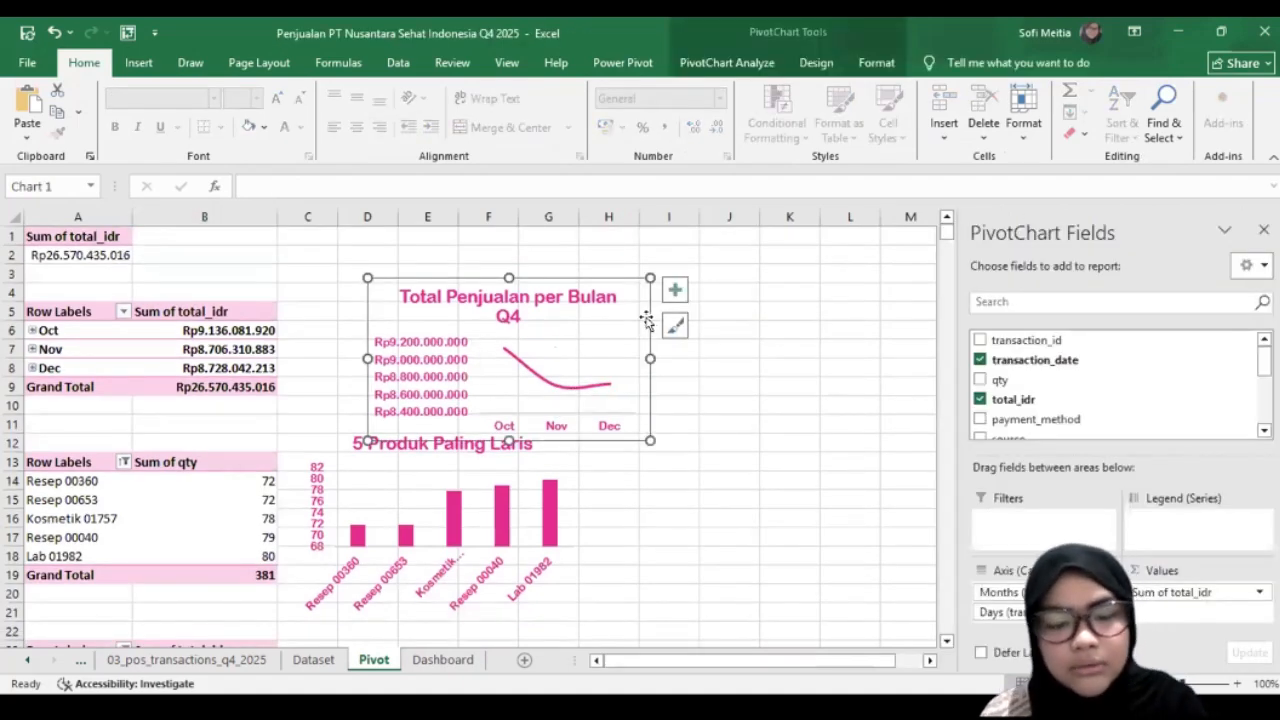
left_click(443, 659)
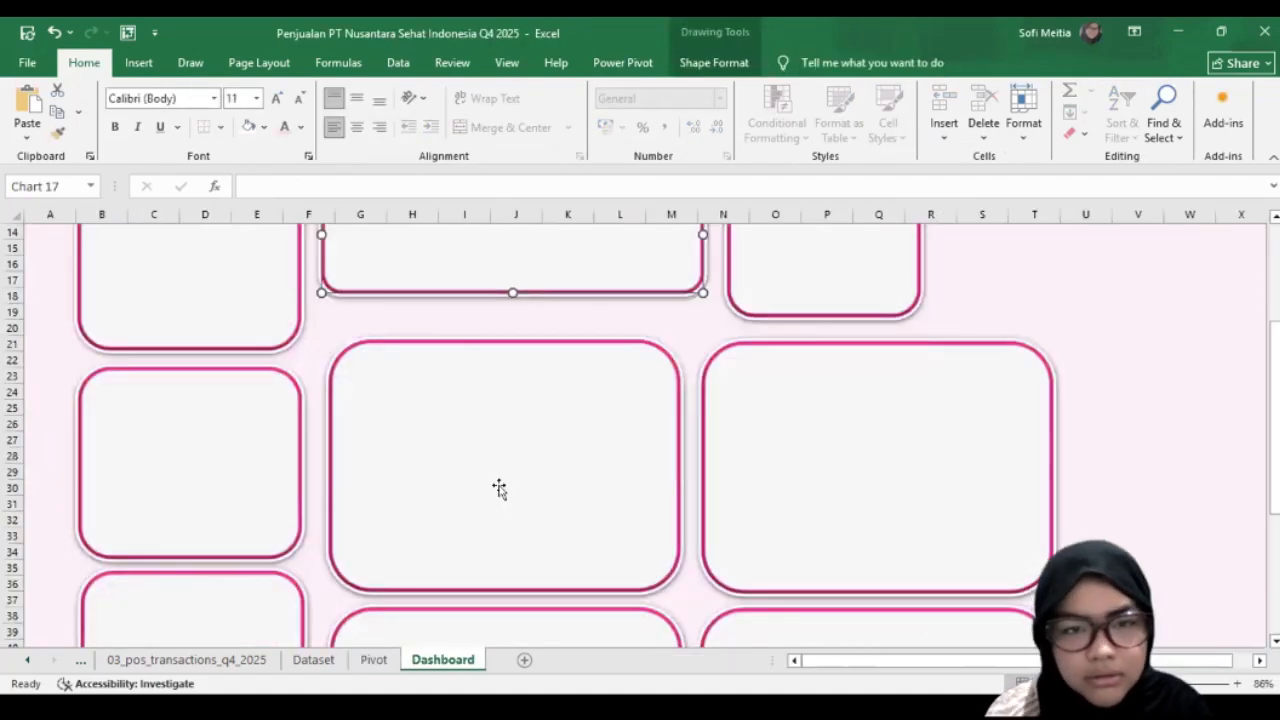
left_click(500, 243)
left_click_drag(540, 370, 650, 579)
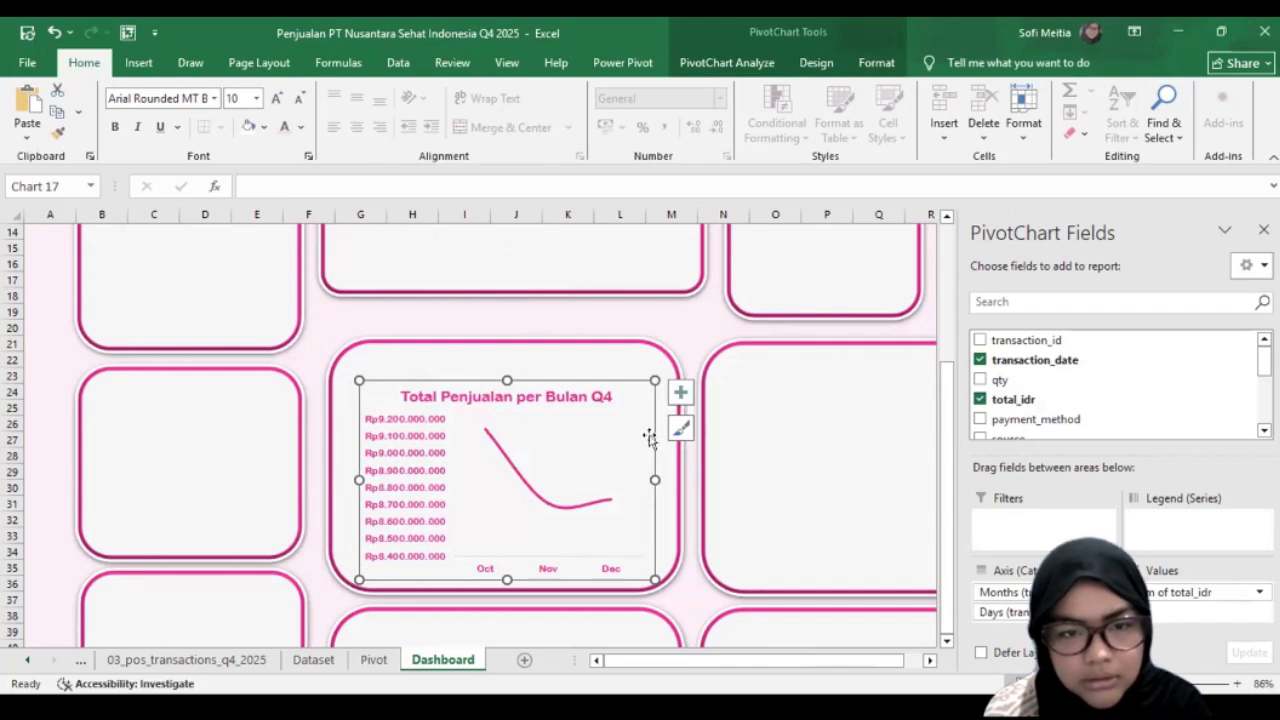
Step: Move and stretch the "Total Penjualan per Bulan Q4" chart until it fills its card, keeping the card in place
left_click_drag(649, 438, 648, 412)
left_click_drag(358, 555, 348, 576)
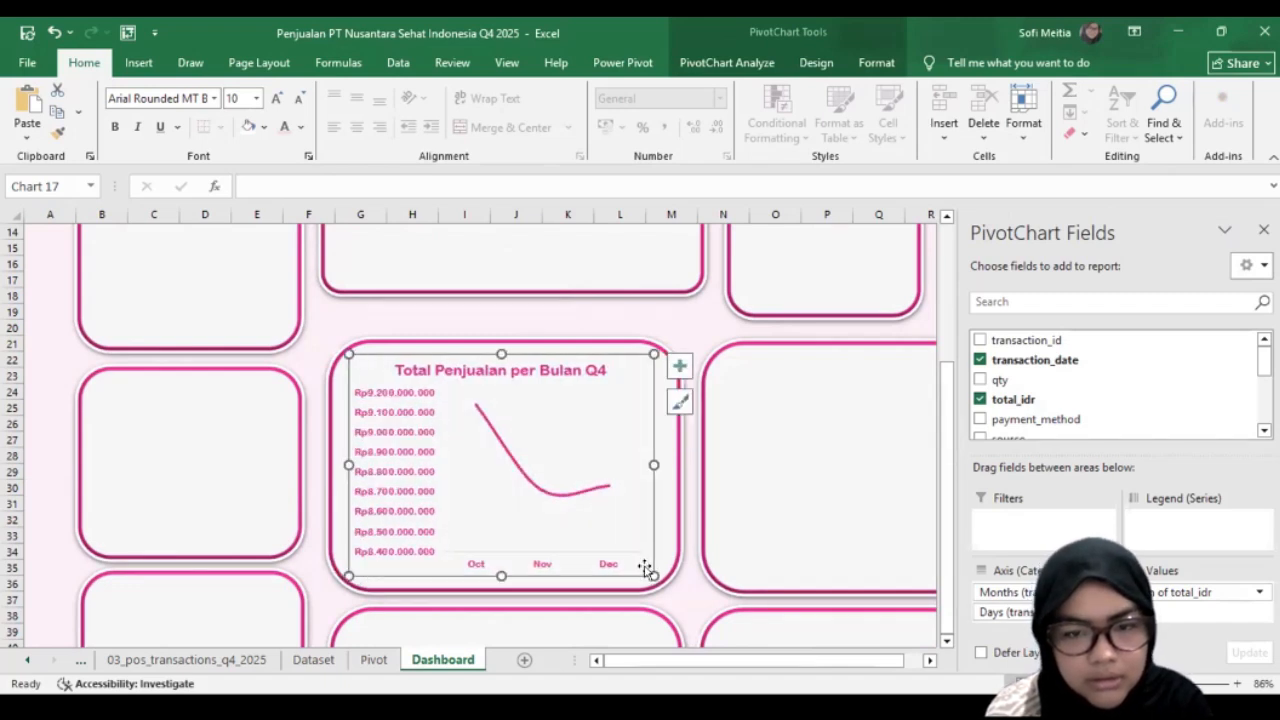
left_click_drag(655, 579, 663, 587)
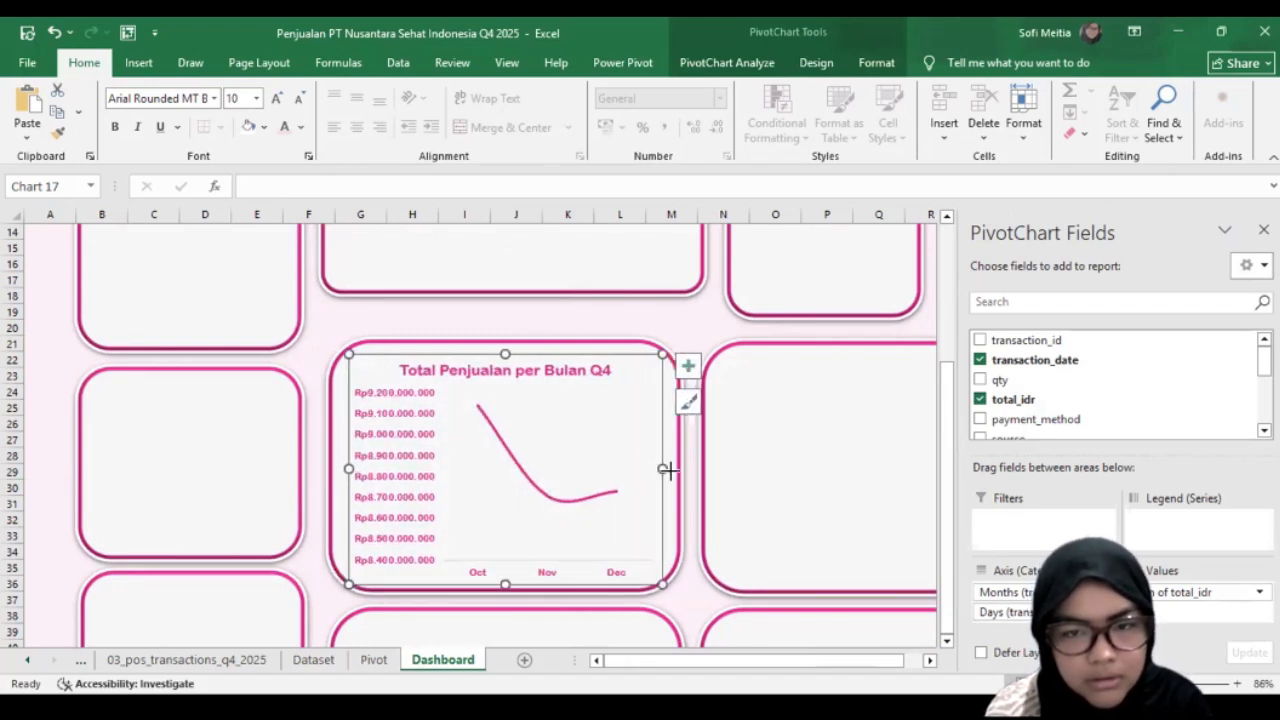
left_click_drag(667, 470, 678, 470)
left_click_drag(348, 468, 340, 468)
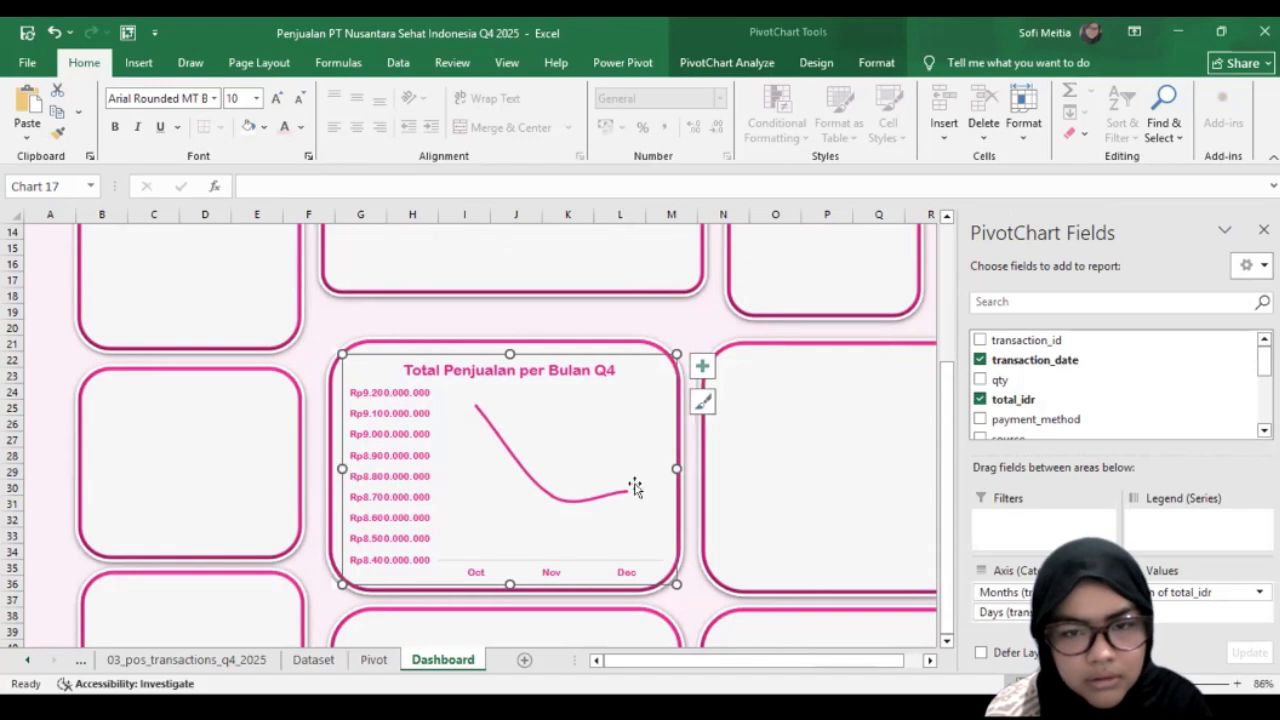
mouse_move(677, 468)
left_mouse_down()
mouse_move(697, 465)
mouse_move(680, 466)
left_mouse_up()
left_click(643, 577)
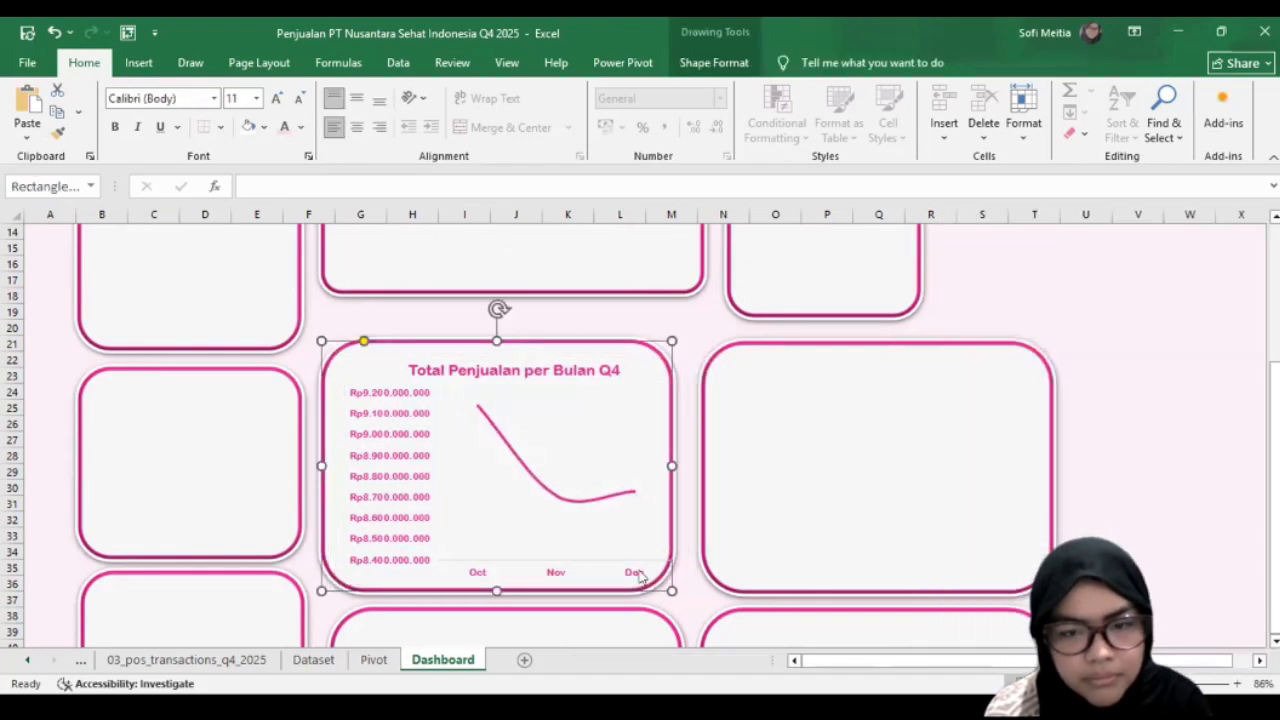
left_click(636, 578)
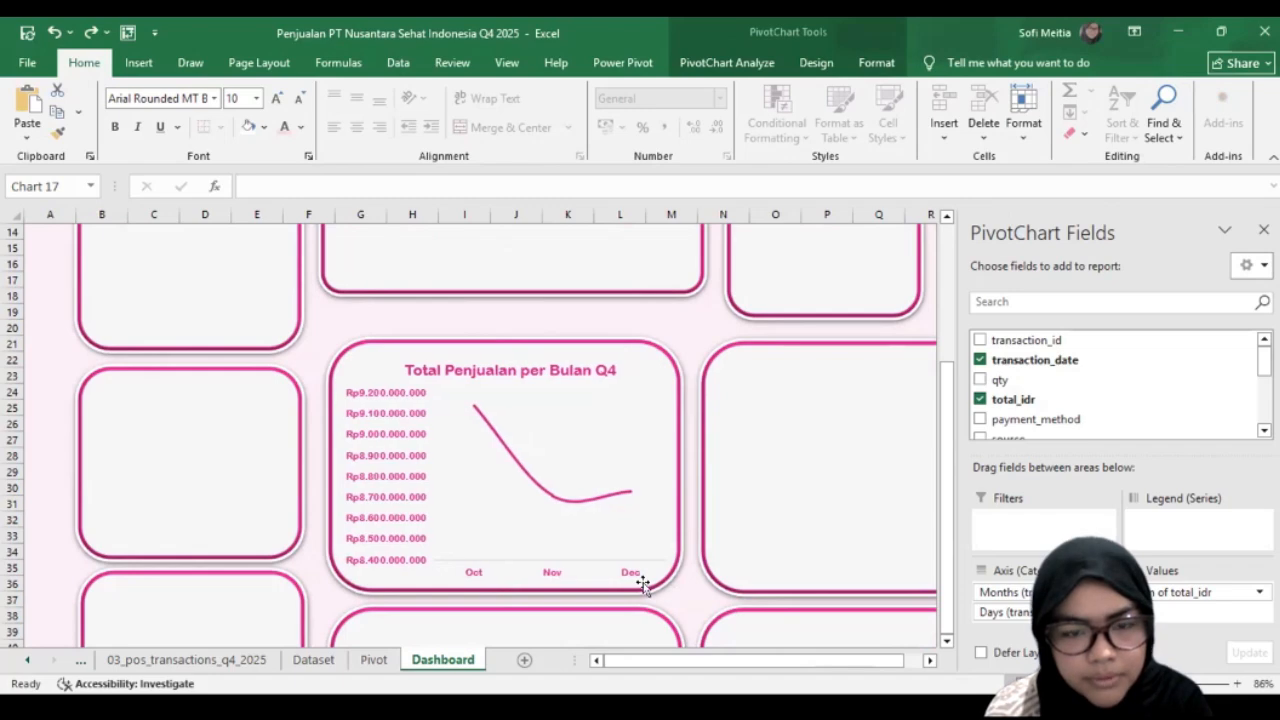
Step: Copy the "5 Produk Paling Laris" chart from the Pivot sheet into the adjacent large Dashboard card and enlarge it to fill the card
left_click(373, 662)
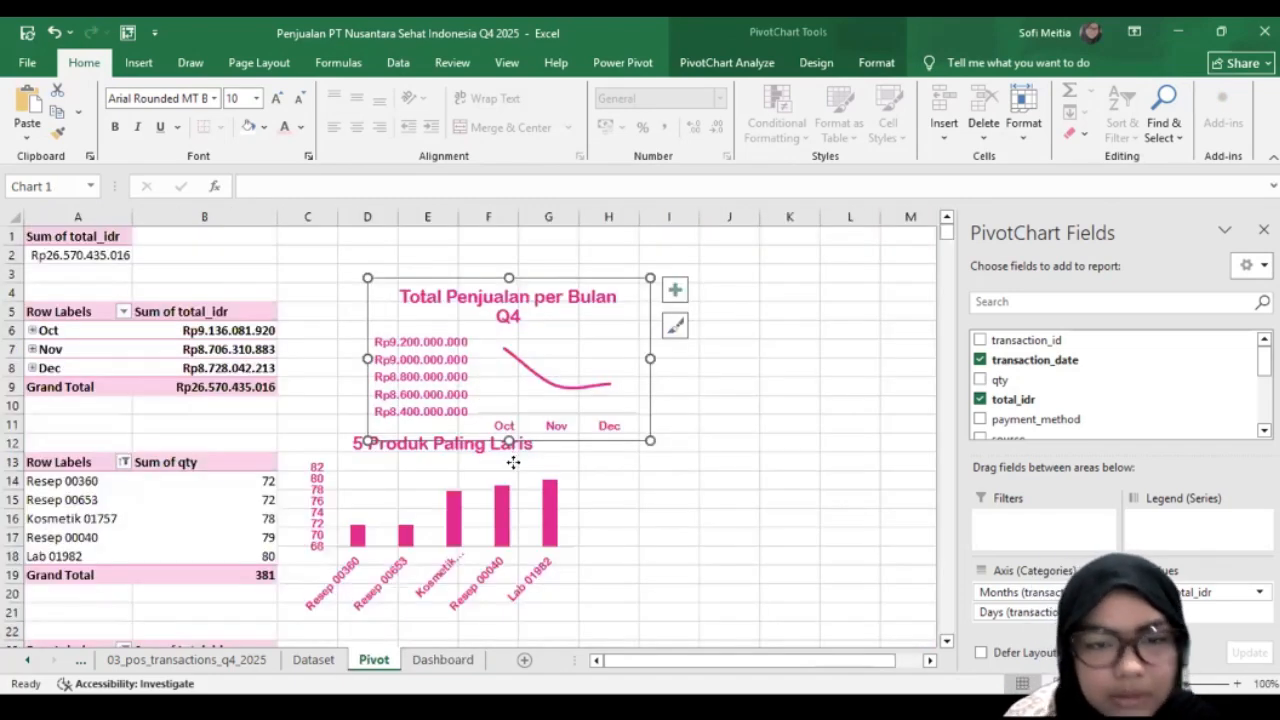
left_click(513, 462)
left_click(442, 660)
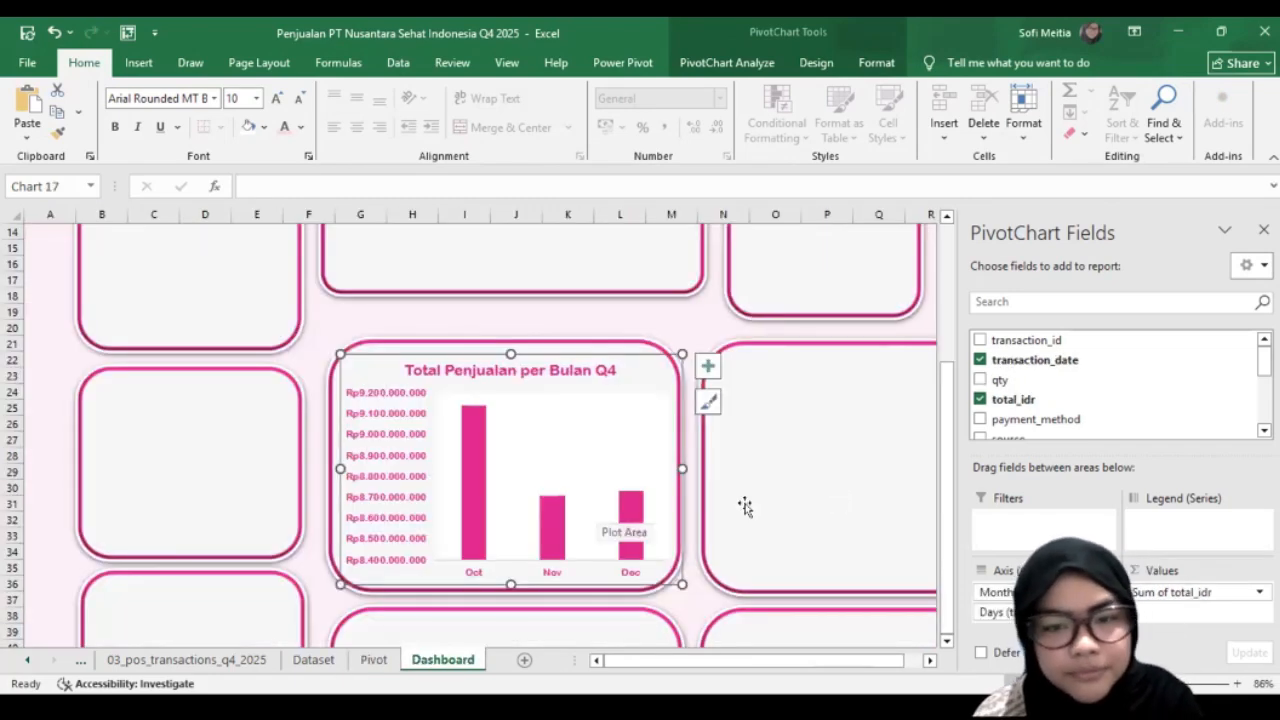
key("ctrl+z")
key("ctrl+v")
left_click_drag(749, 514, 837, 588)
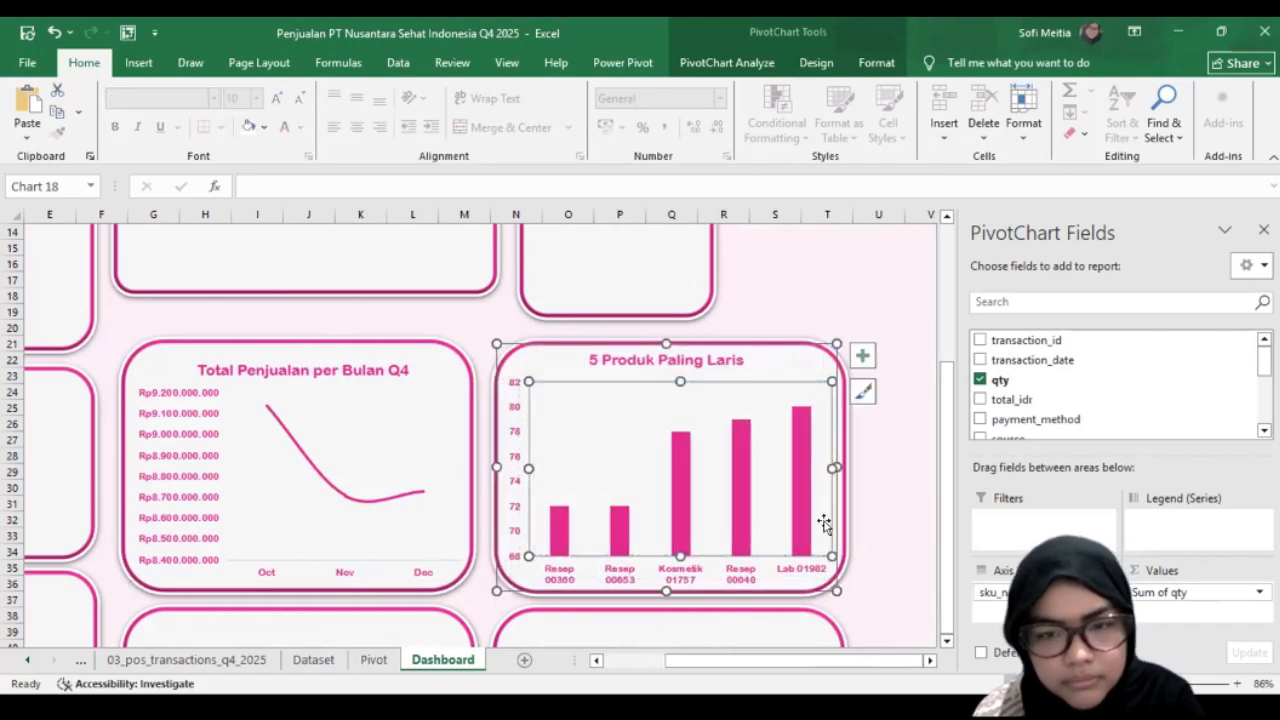
left_click(815, 580)
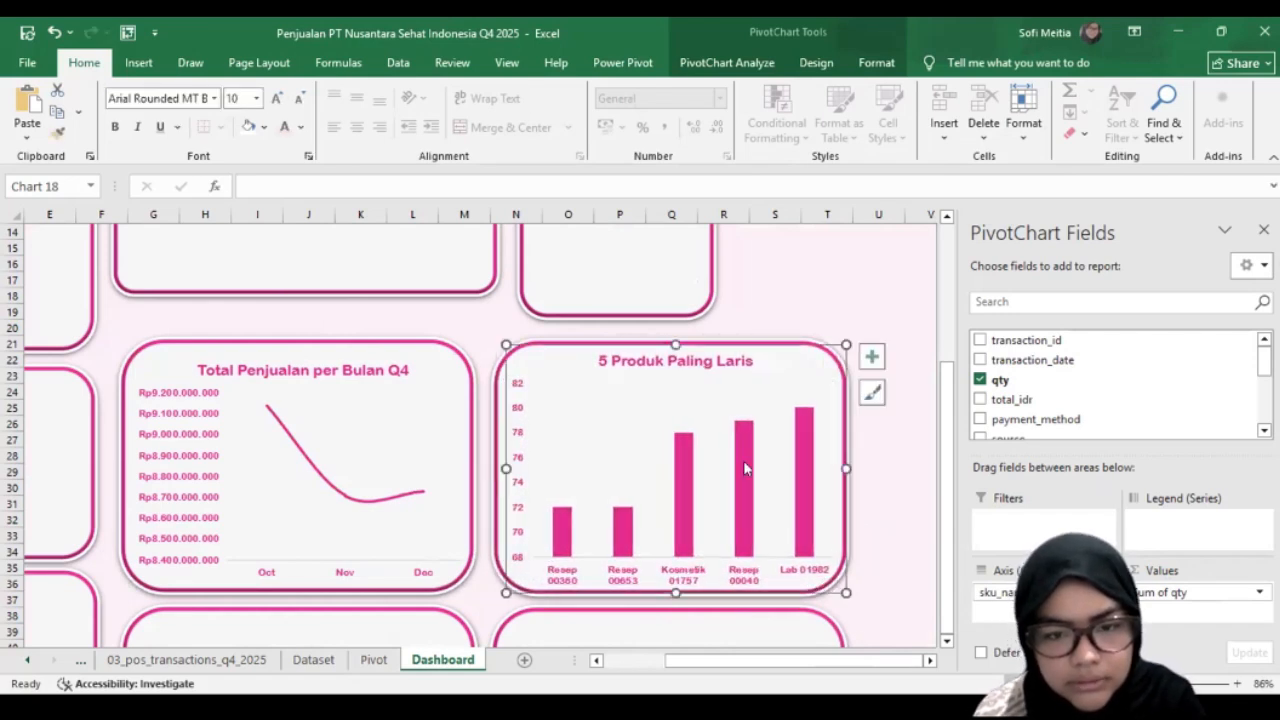
Step: Copy the "5 Store dengan Revenue Tertinggi" chart from the Pivot sheet into the Dashboard card below the monthly sales chart
scroll(462, 450, "down", 2)
left_click(373, 659)
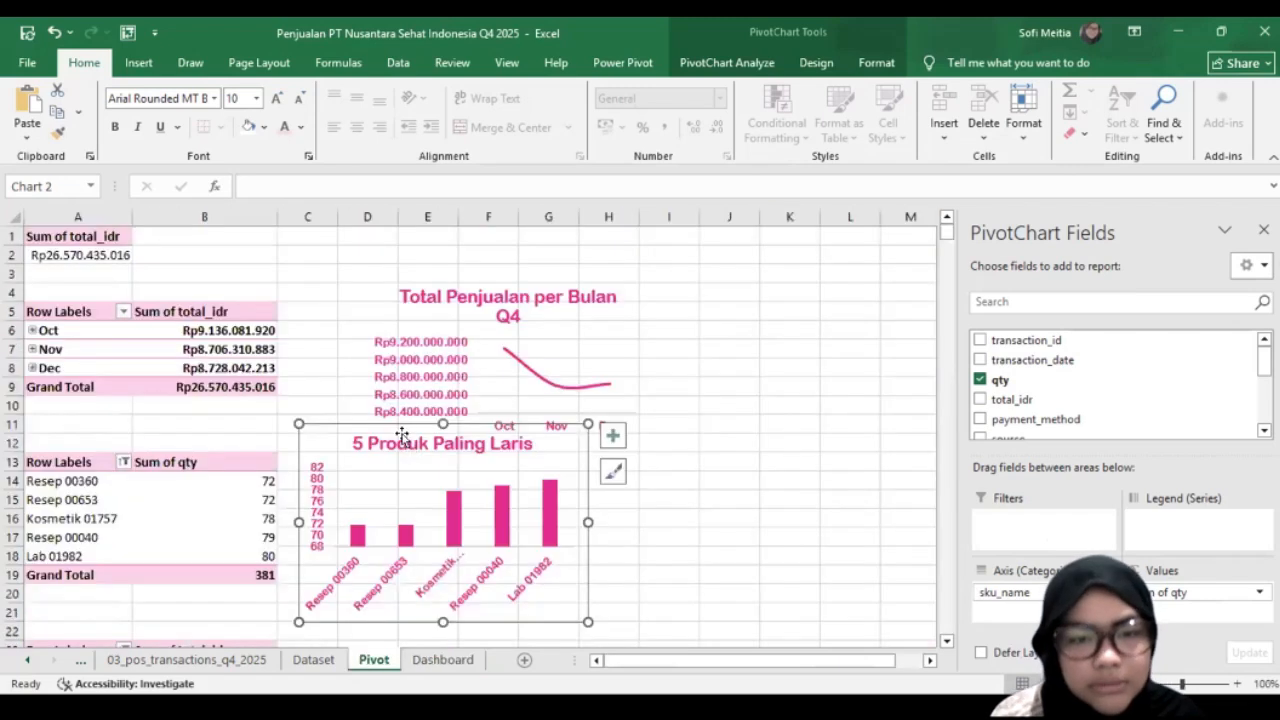
scroll(370, 450, "down", 6)
left_click(455, 659)
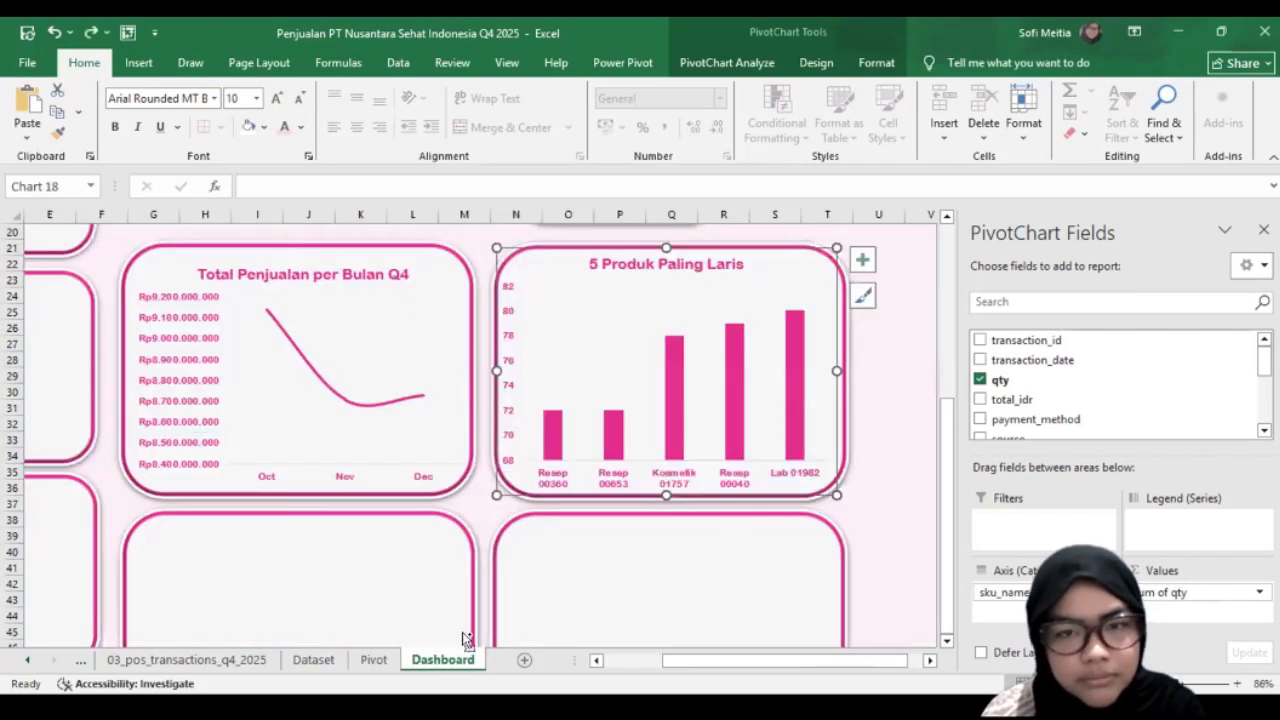
left_click(373, 659)
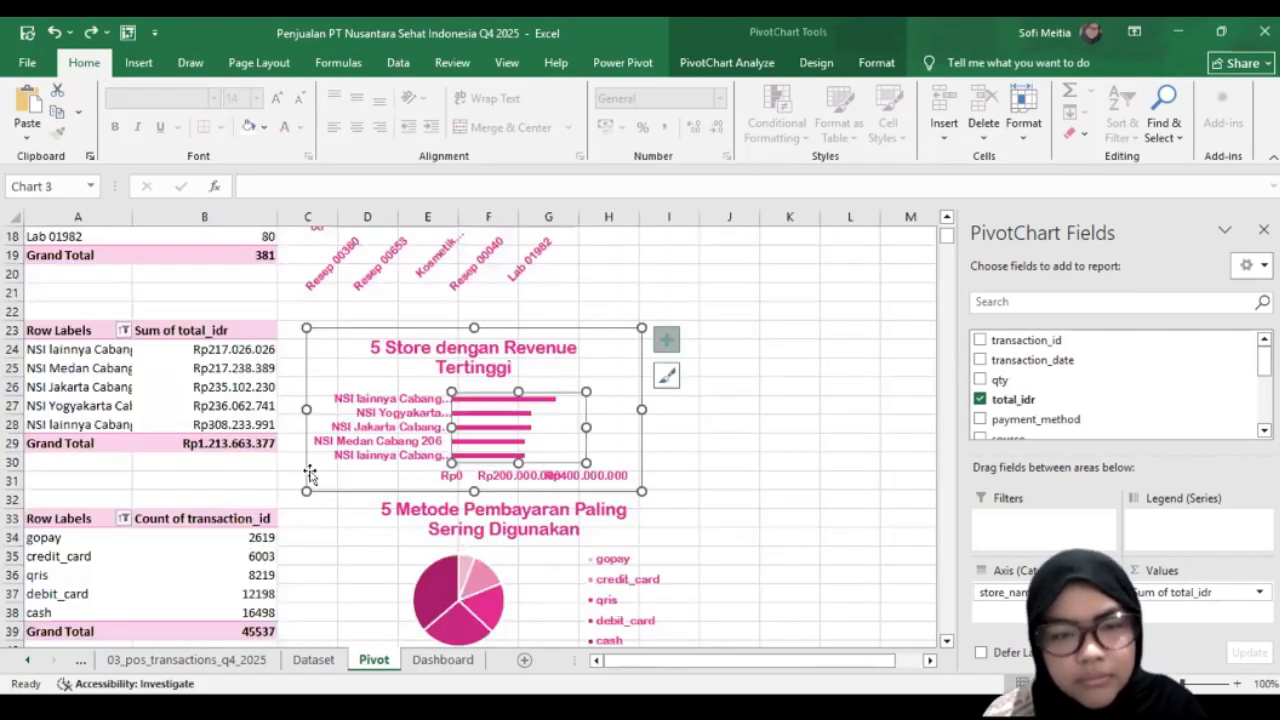
left_click(443, 659)
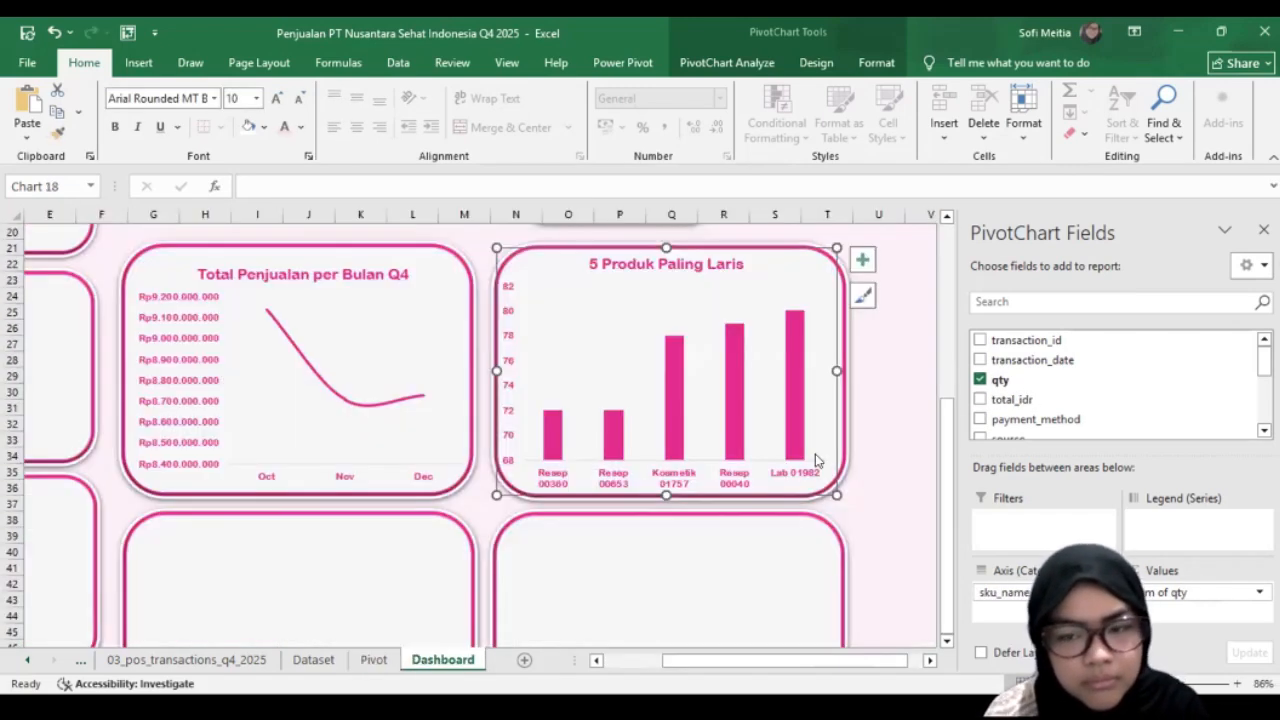
scroll(322, 603, "down", 3)
left_click(321, 599)
key("ctrl+v")
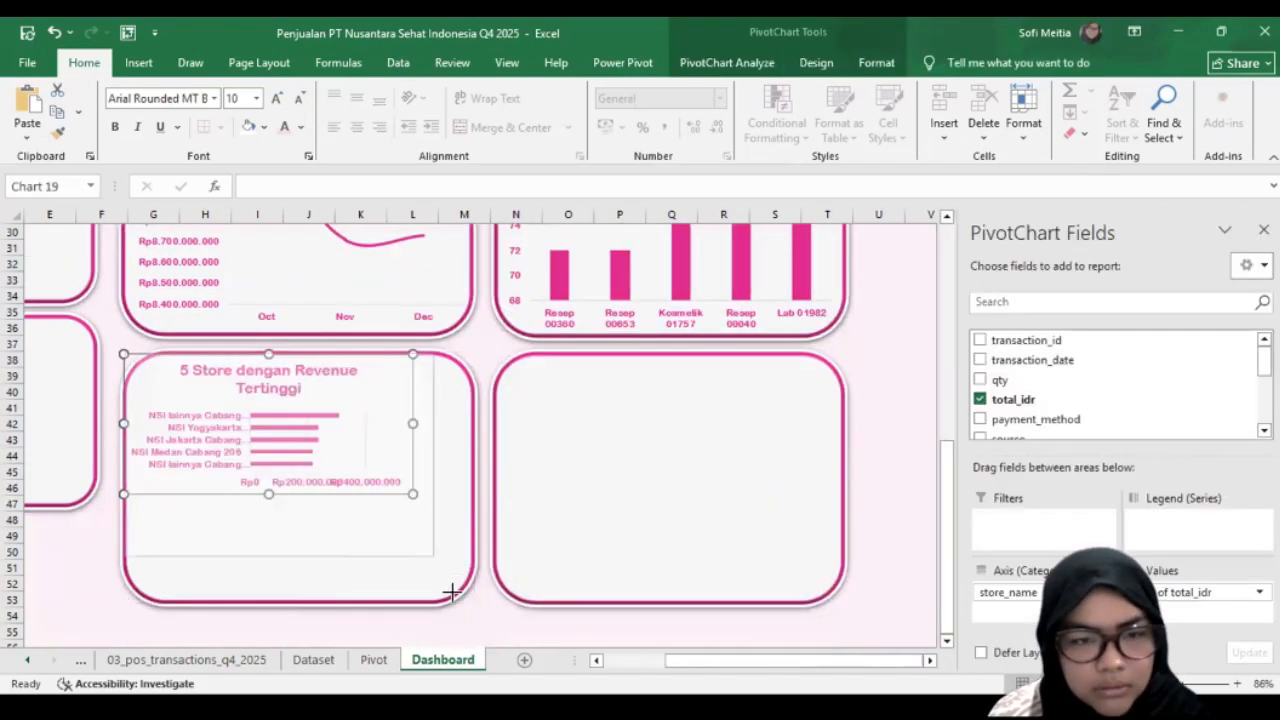
Step: Enlarge and reposition the "5 Store dengan Revenue Tertinggi" chart to fill its card at columns G to M
left_click_drag(448, 590, 455, 594)
left_click(200, 582)
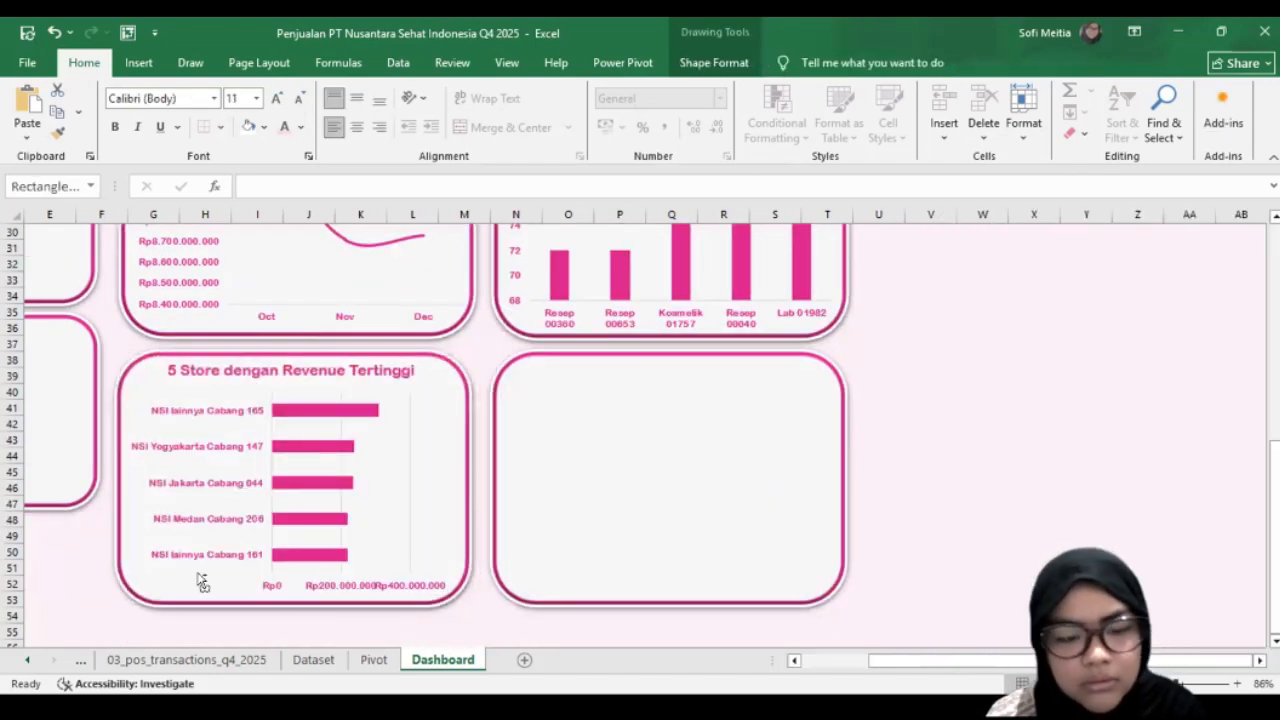
left_click(190, 540)
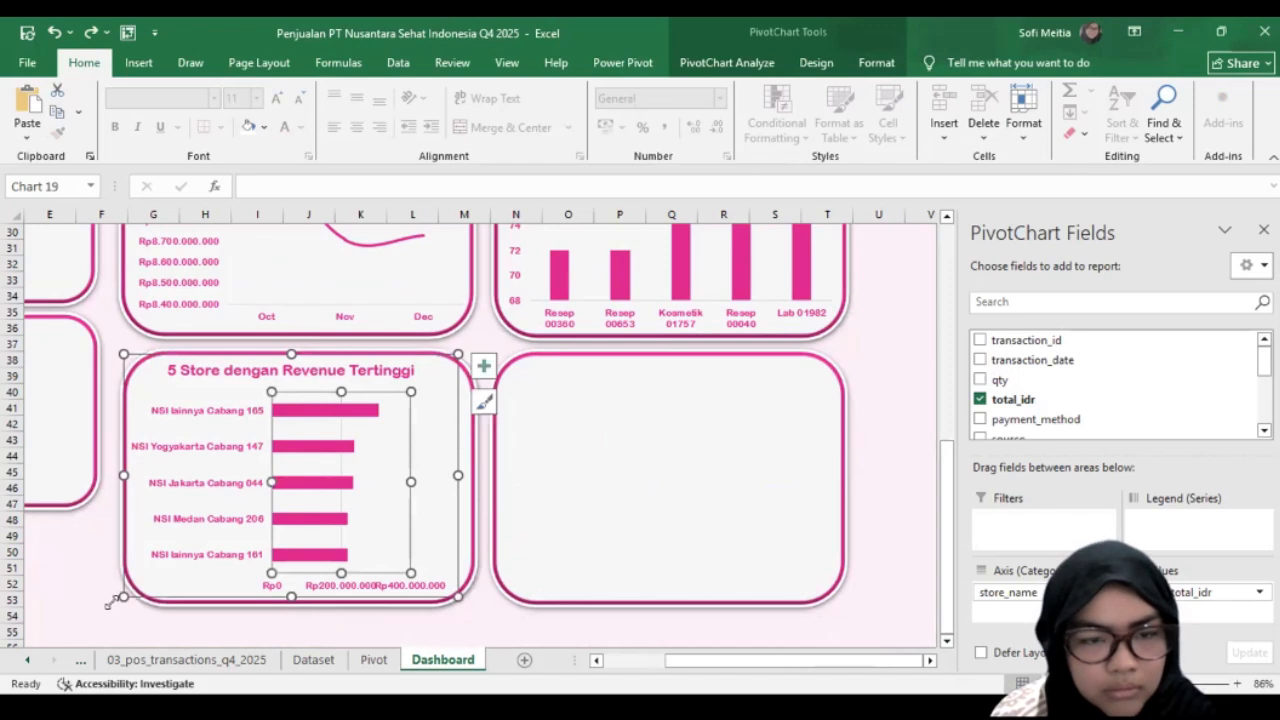
left_click_drag(124, 597, 110, 603)
left_click_drag(453, 540, 465, 533)
left_click_drag(468, 600, 464, 588)
left_click(413, 500)
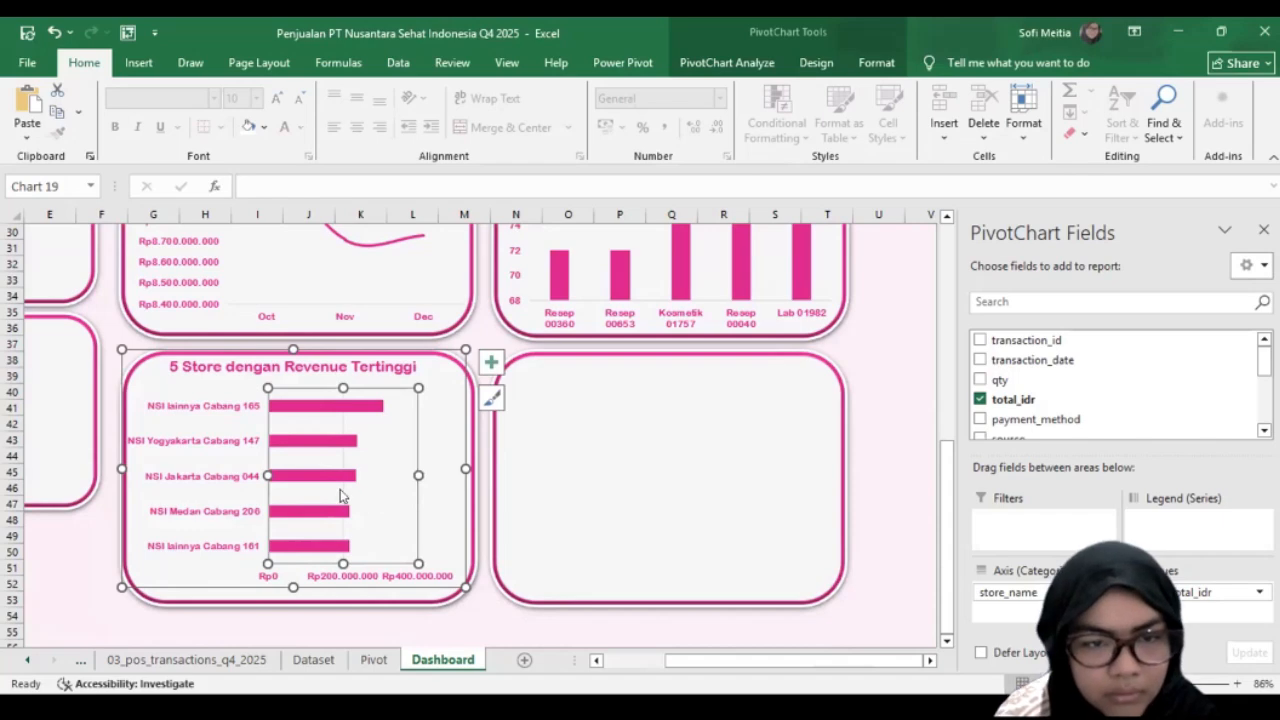
Step: Copy the "5 Metode Pembayaran Paling Sering Digunakan" chart from the Pivot sheet into the empty Dashboard card beside the store chart, filling the card
left_click(586, 543)
left_click(405, 501)
left_click(460, 511)
left_click(373, 659)
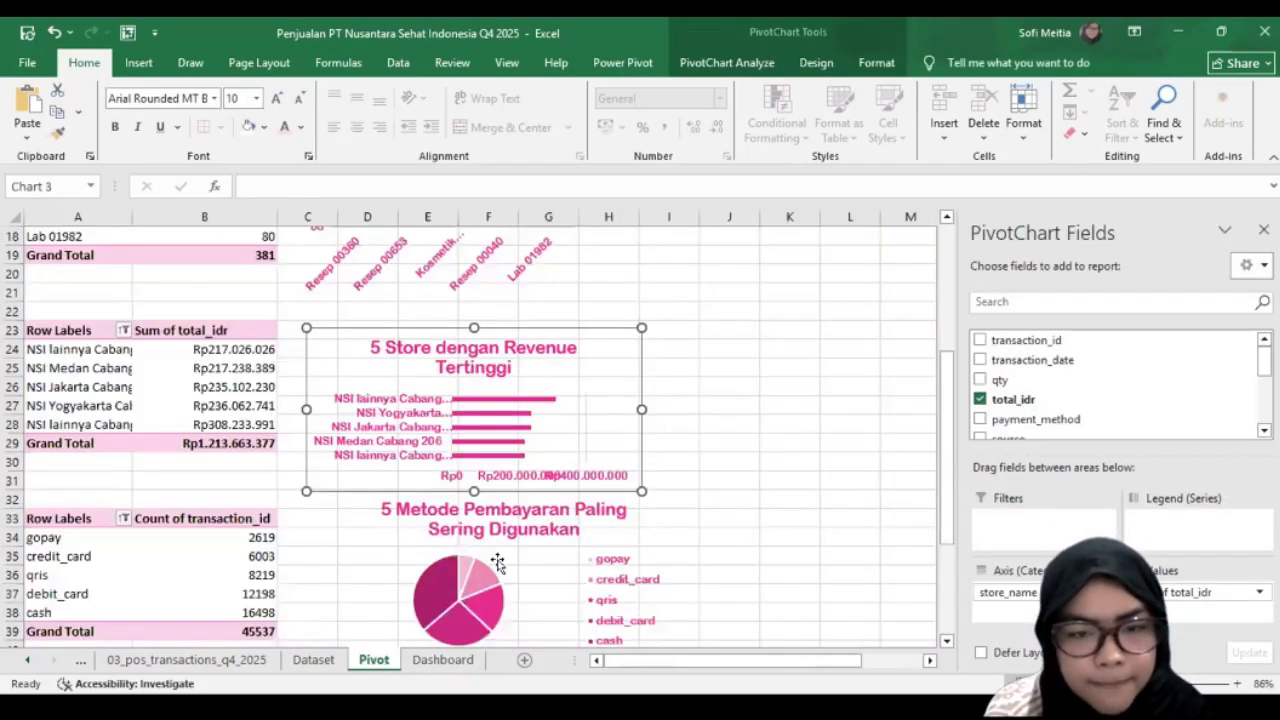
left_click(497, 563)
left_click(440, 659)
left_click(701, 498)
key("ctrl+v")
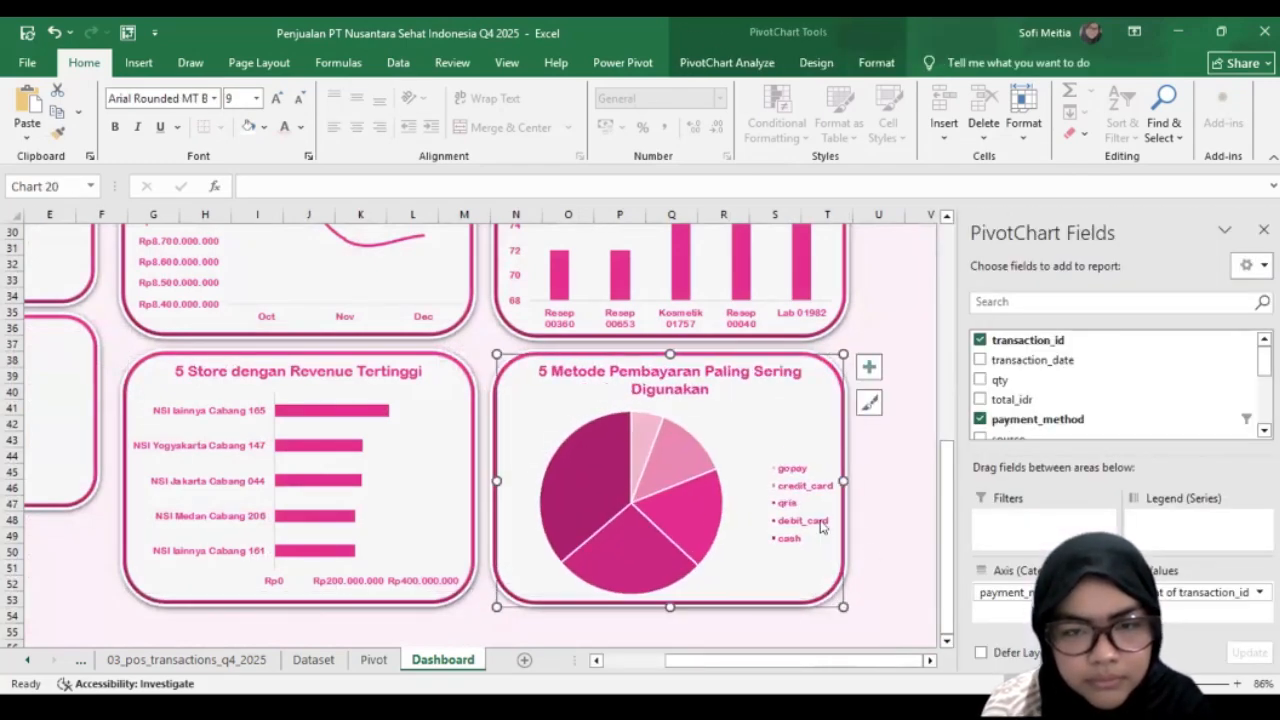
left_click(870, 552)
Step: Copy the "Sumber Transaksi" chart from the Pivot sheet into the small Dashboard card under the total-sales card and fit it inside
scroll(860, 550, "up", 5)
left_click(374, 659)
scroll(503, 583, "down", 3)
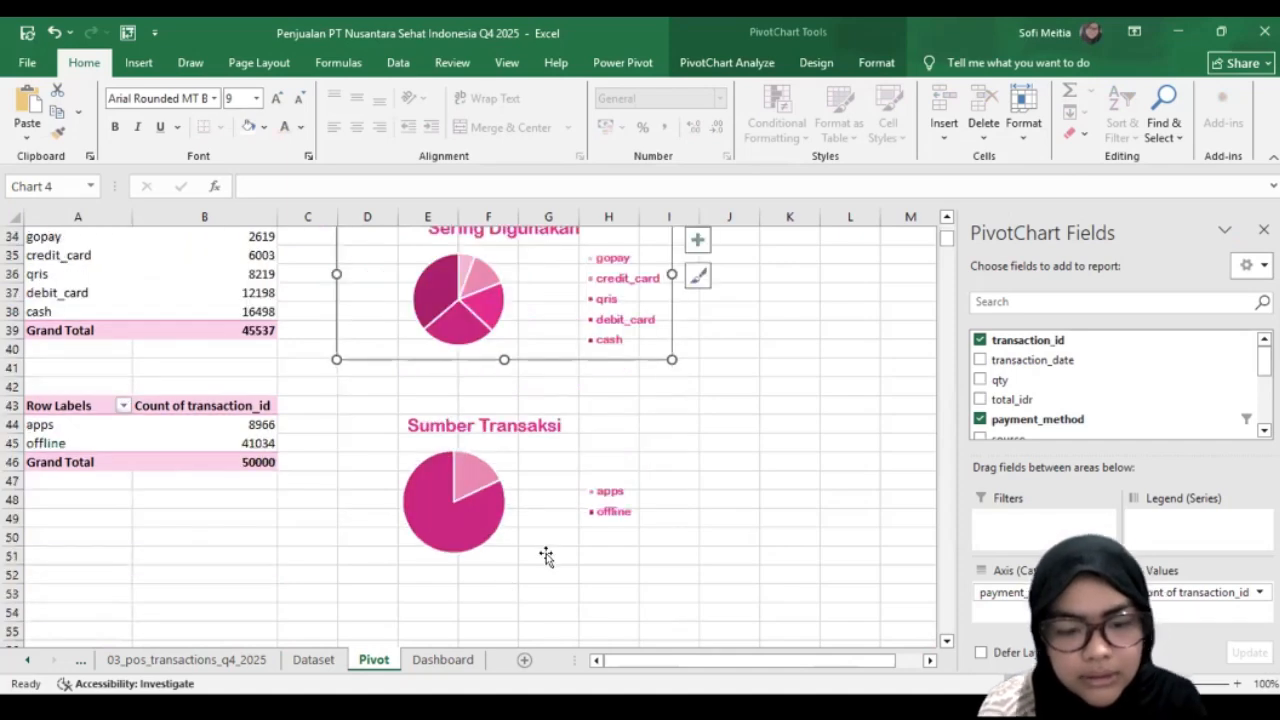
left_click(546, 557)
key("ctrl+Page_Down")
left_click(600, 376)
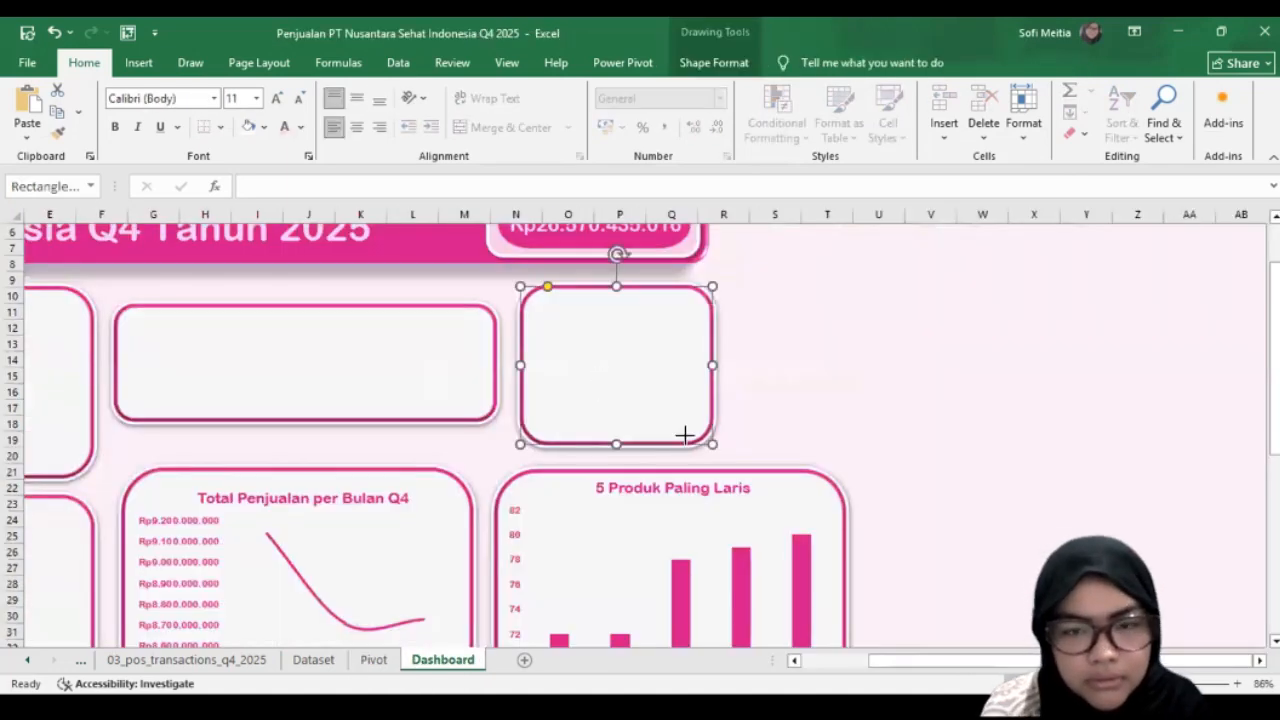
key("ctrl+v")
left_click_drag(690, 362, 706, 372)
Step: Nudge and slightly enlarge the "Sumber Transaksi" chart so that it covers its card evenly
scroll(737, 429, "up", 2)
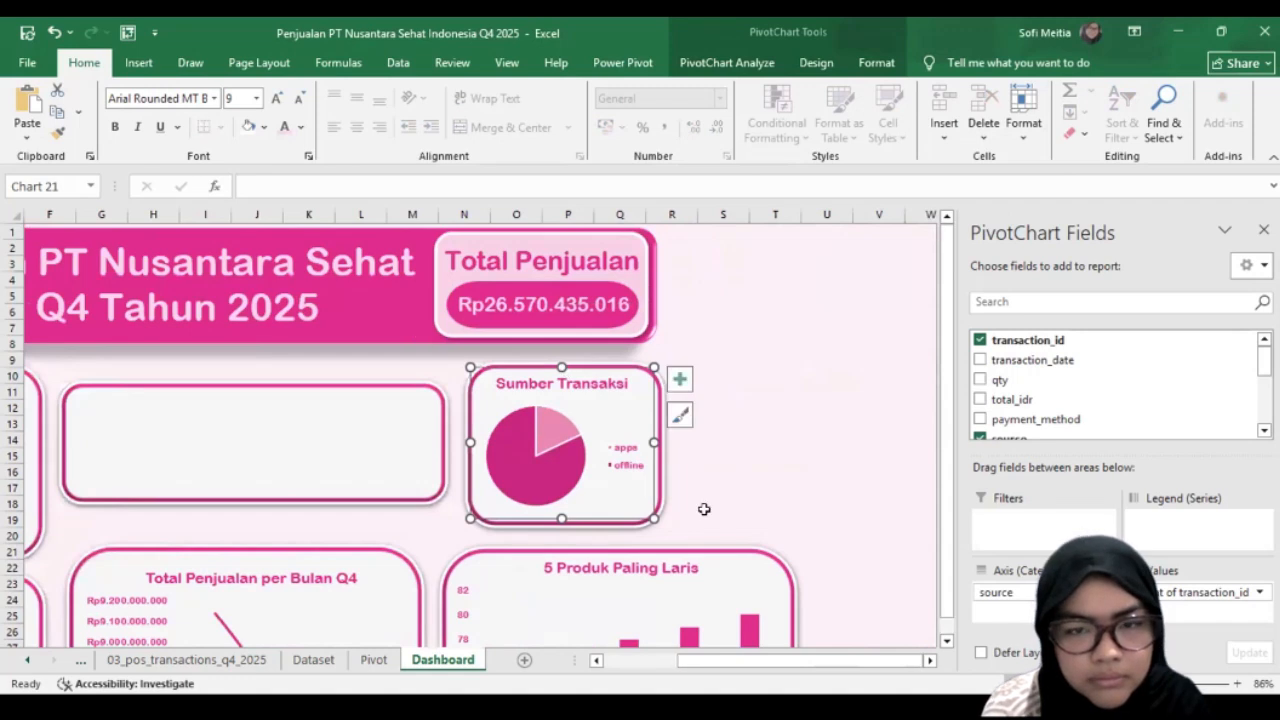
left_click(706, 505)
left_click(605, 513)
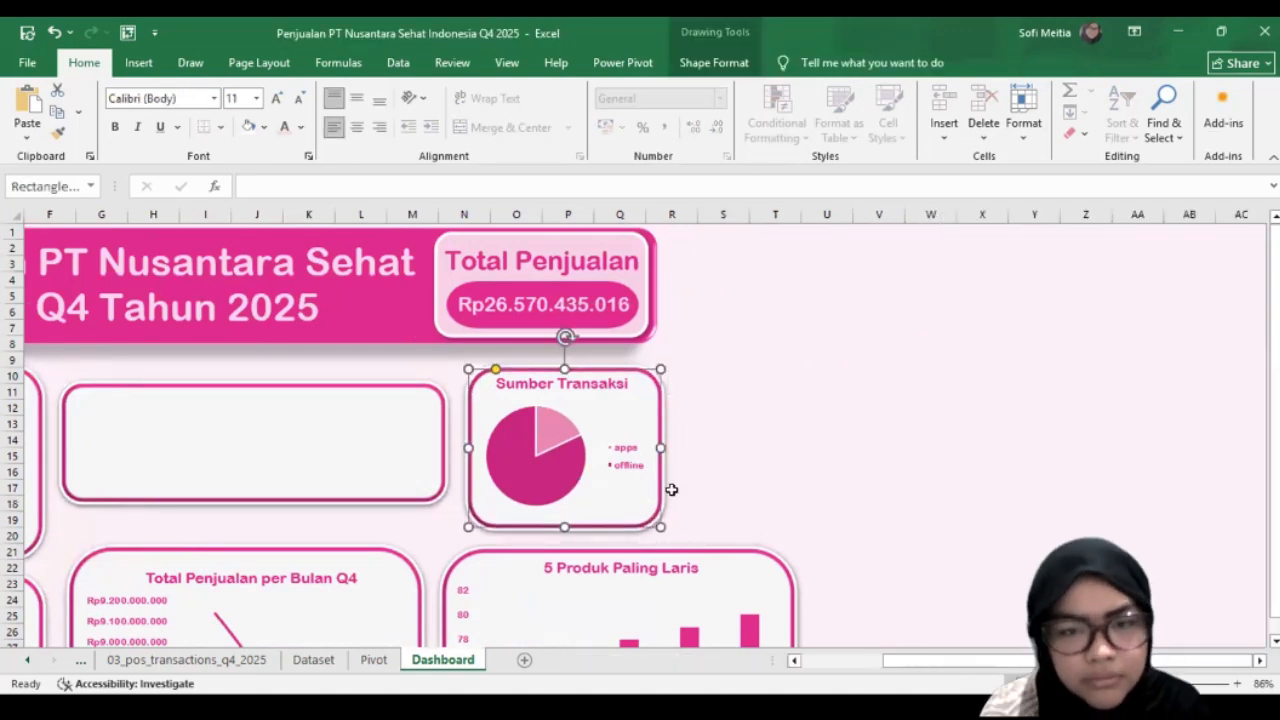
left_click(603, 515)
key("Down")
left_click_drag(658, 372, 668, 368)
mouse_move(588, 443)
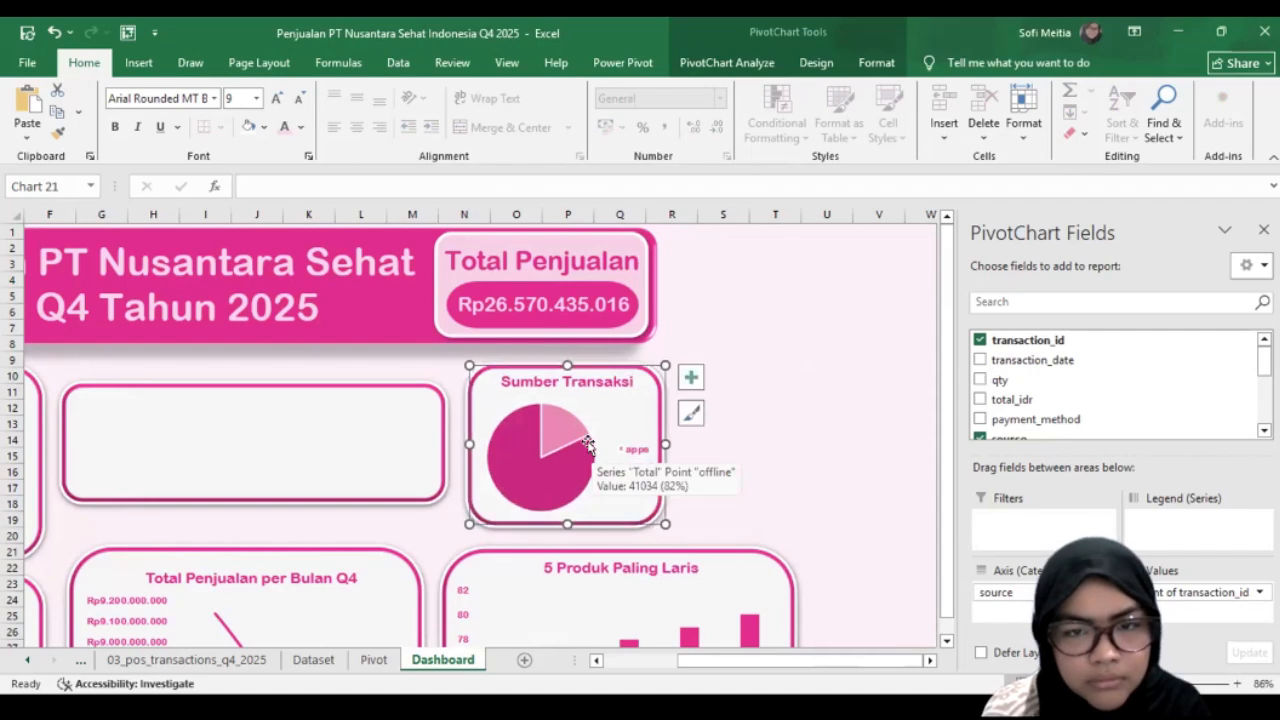
Step: Move the "Total Penjualan per Bulan Q4" chart on the Pivot sheet away from its PivotTable into the free cells around columns I to M
scroll(588, 443, "left", 3)
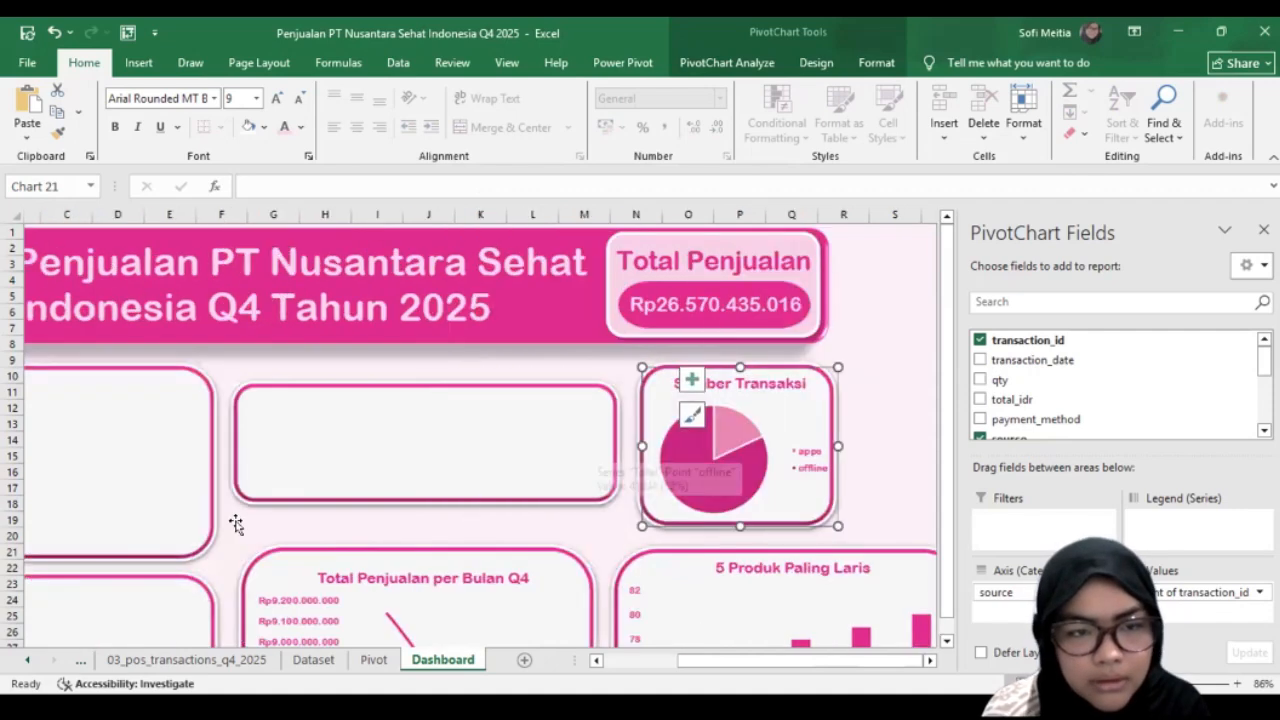
scroll(238, 376, "down", 2)
scroll(238, 376, "left", 2)
left_click(240, 378)
scroll(330, 400, "up", 1)
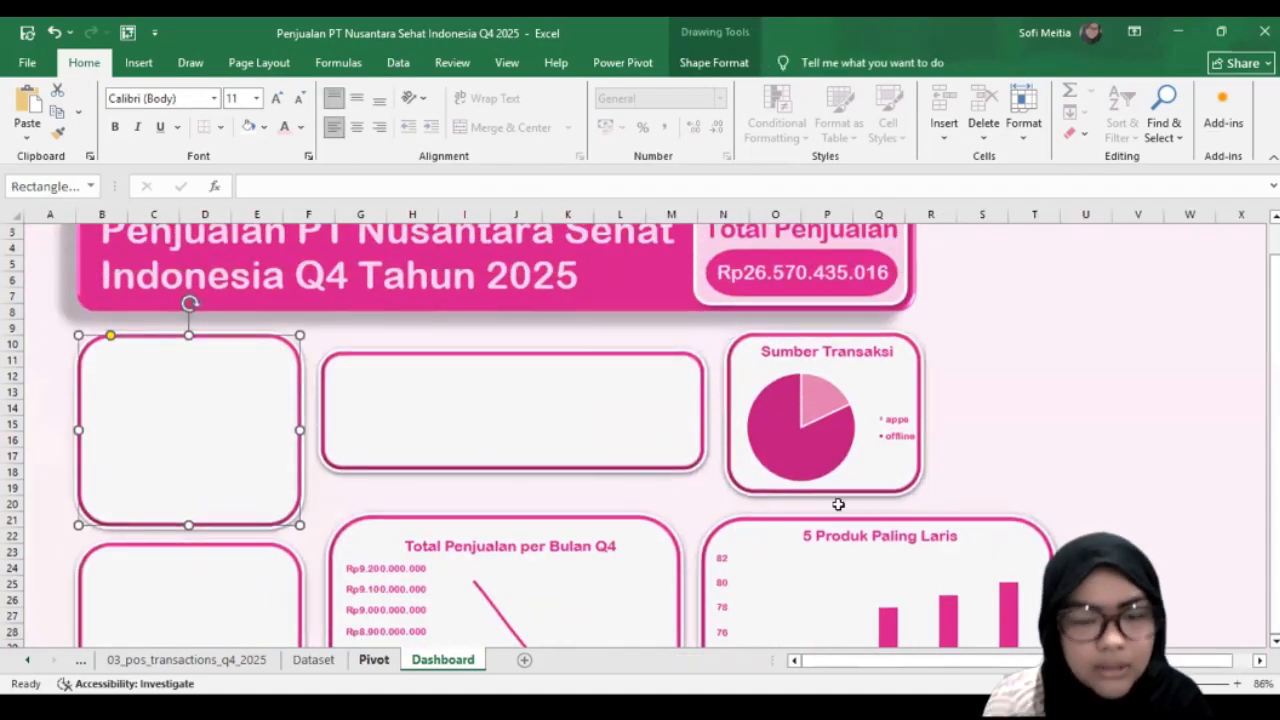
key("ctrl+Page_Up")
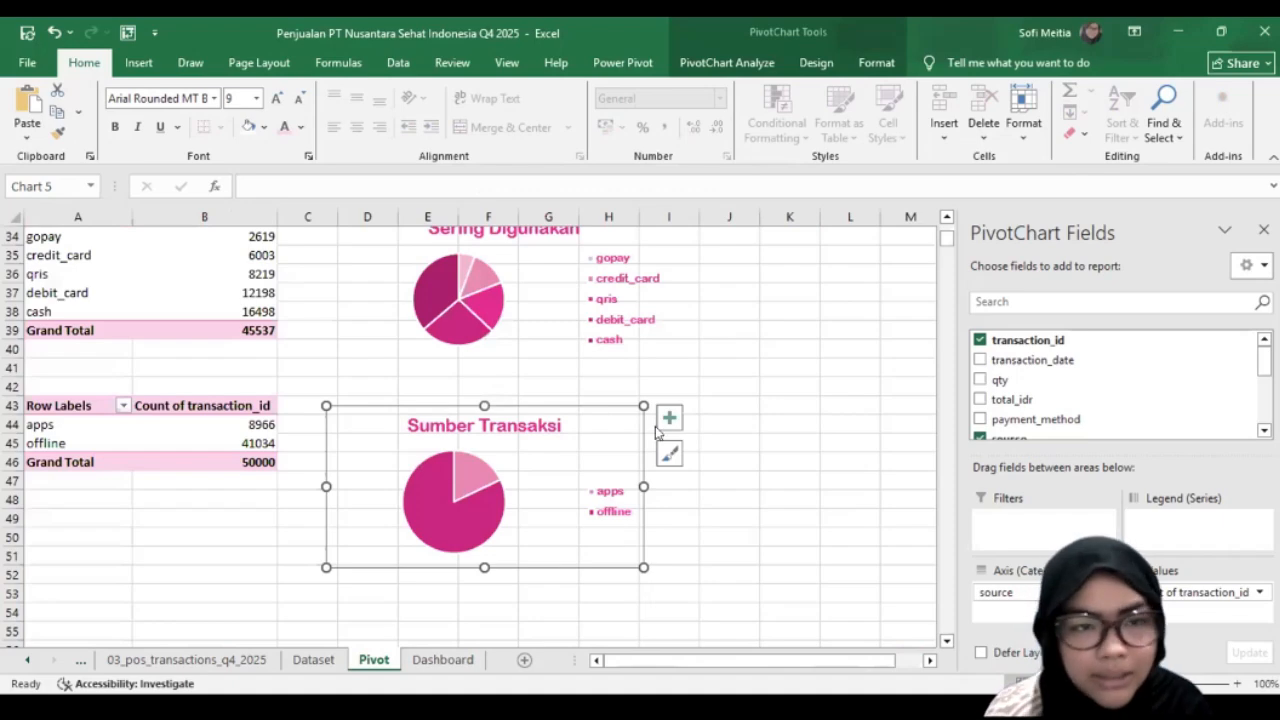
left_click(486, 391)
scroll(486, 391, "up", 11)
left_click(346, 348)
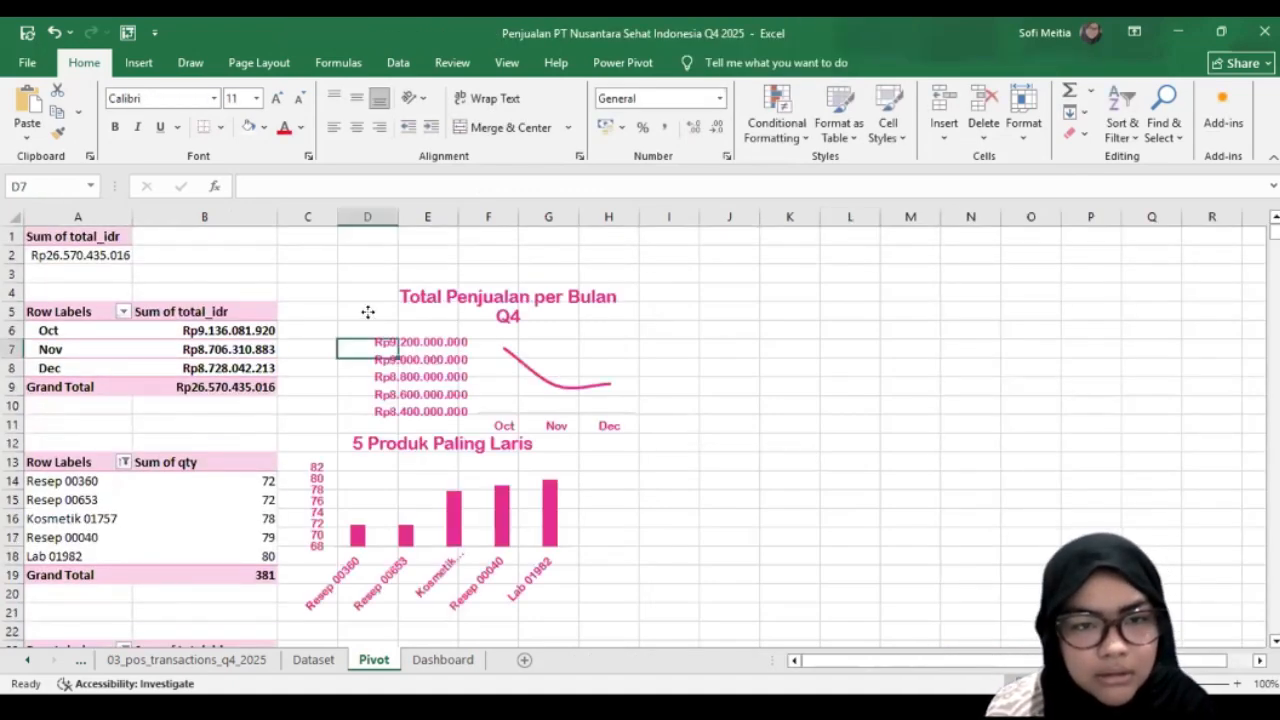
left_click_drag(370, 312, 670, 559)
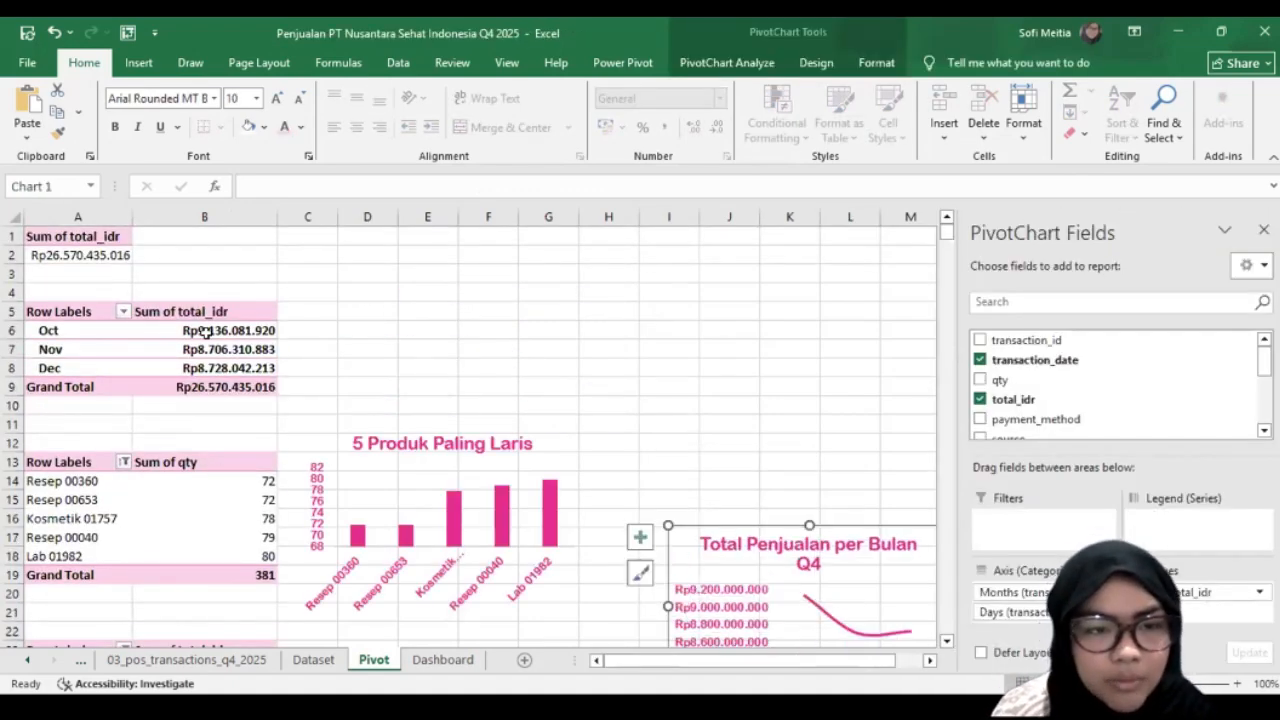
Step: Insert slicers for region, city and category from the monthly sales PivotTable
key("Escape")
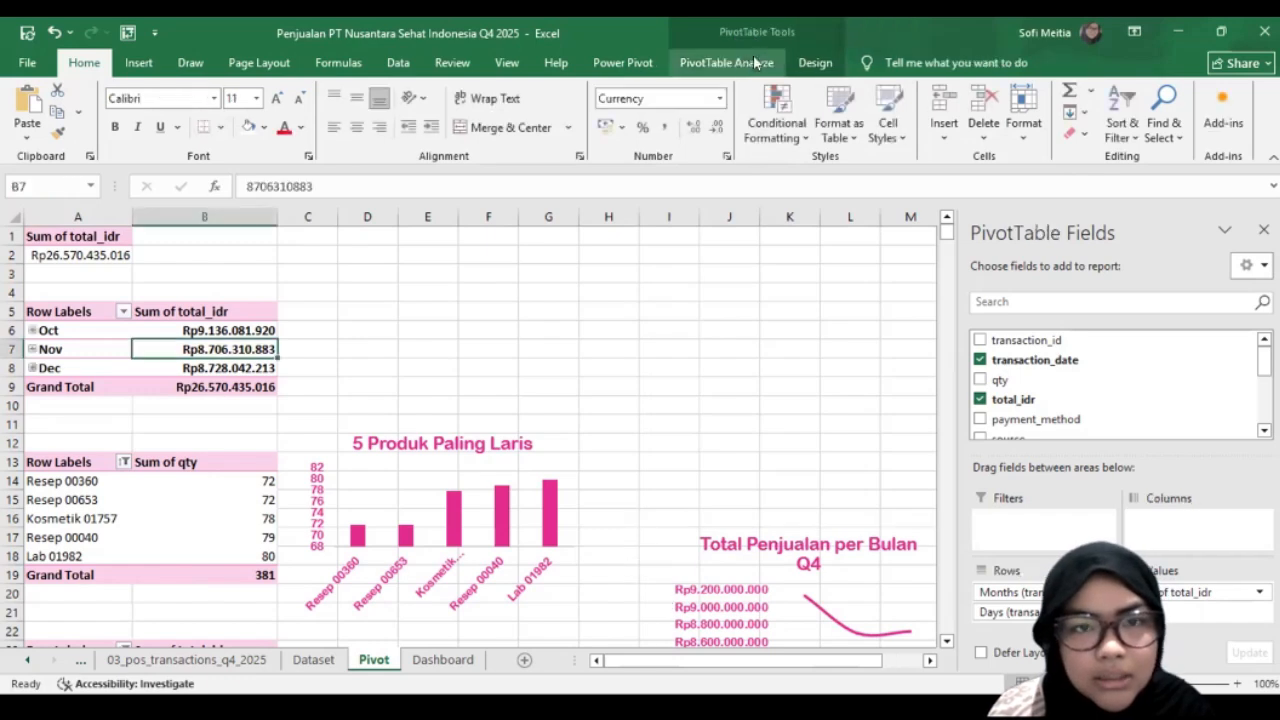
left_click(748, 57)
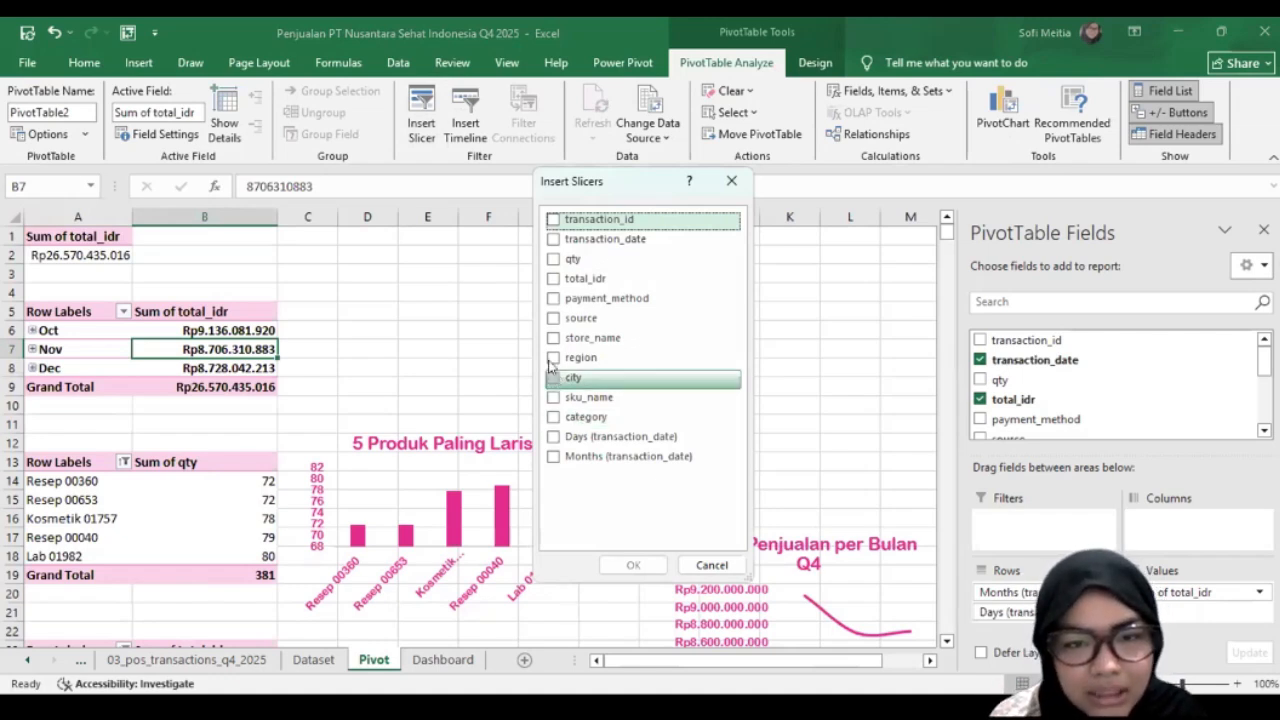
left_click(550, 370)
left_click(551, 360)
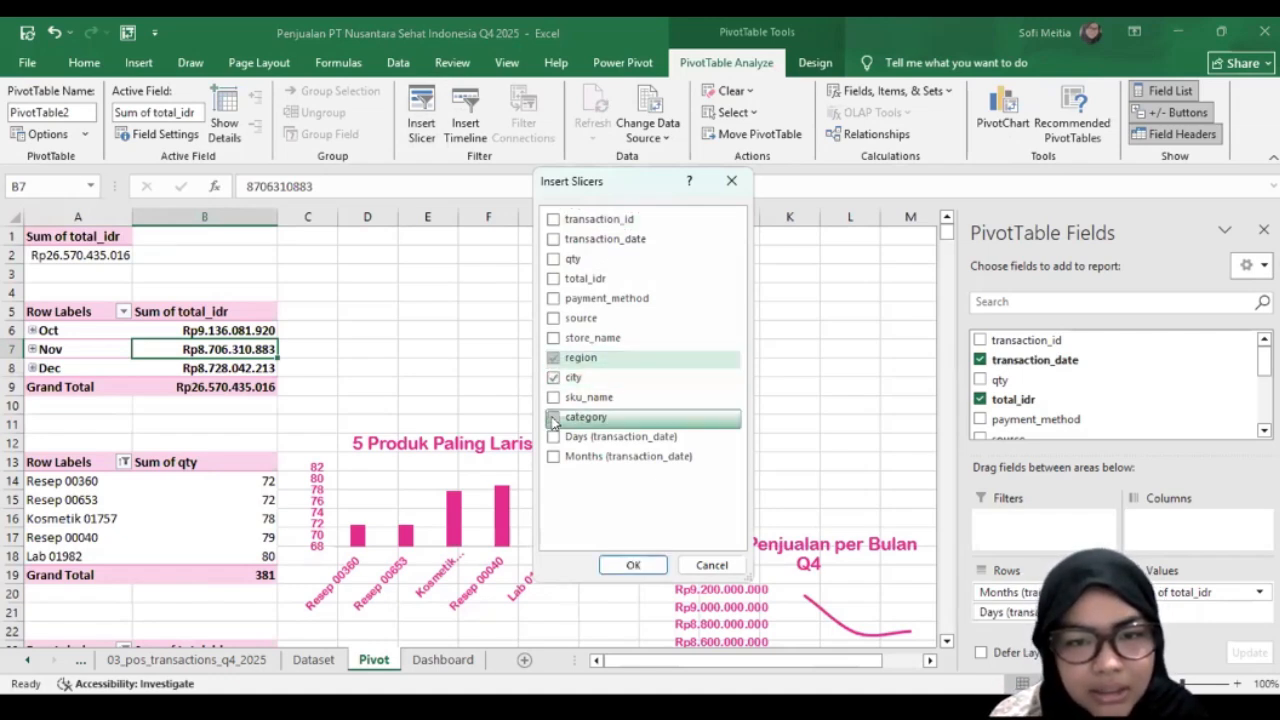
left_click(552, 422)
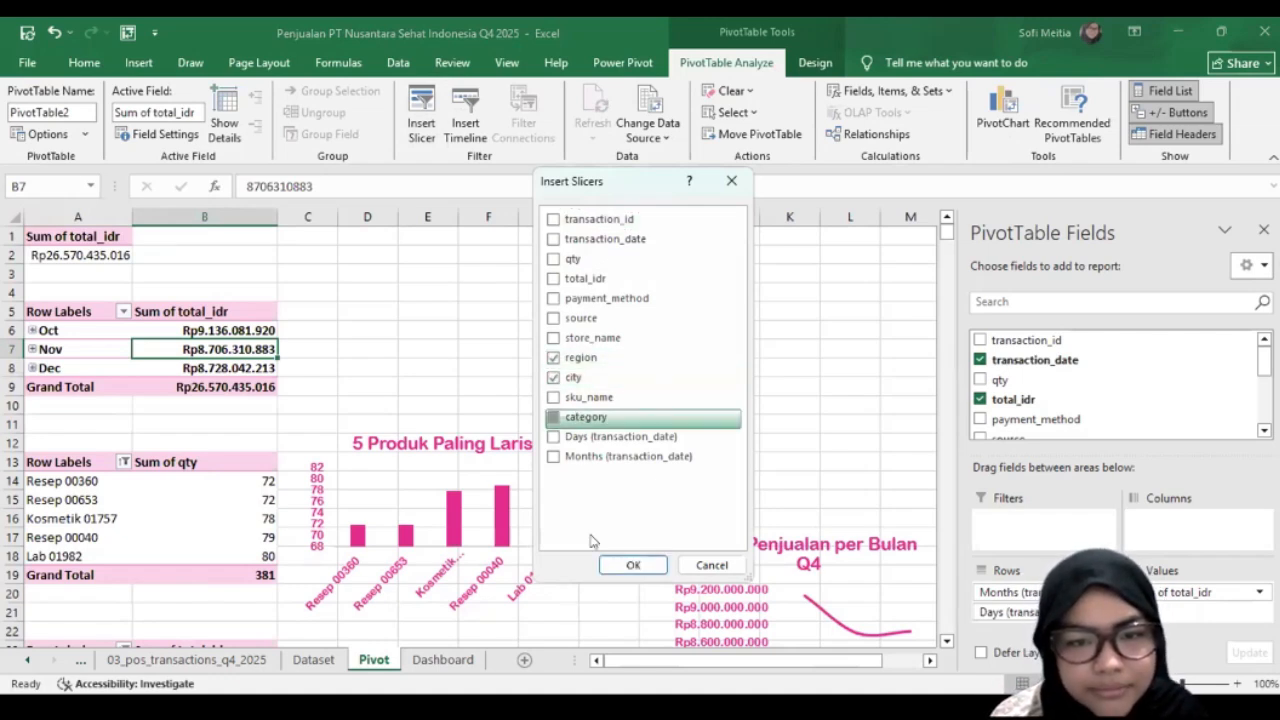
left_click(633, 566)
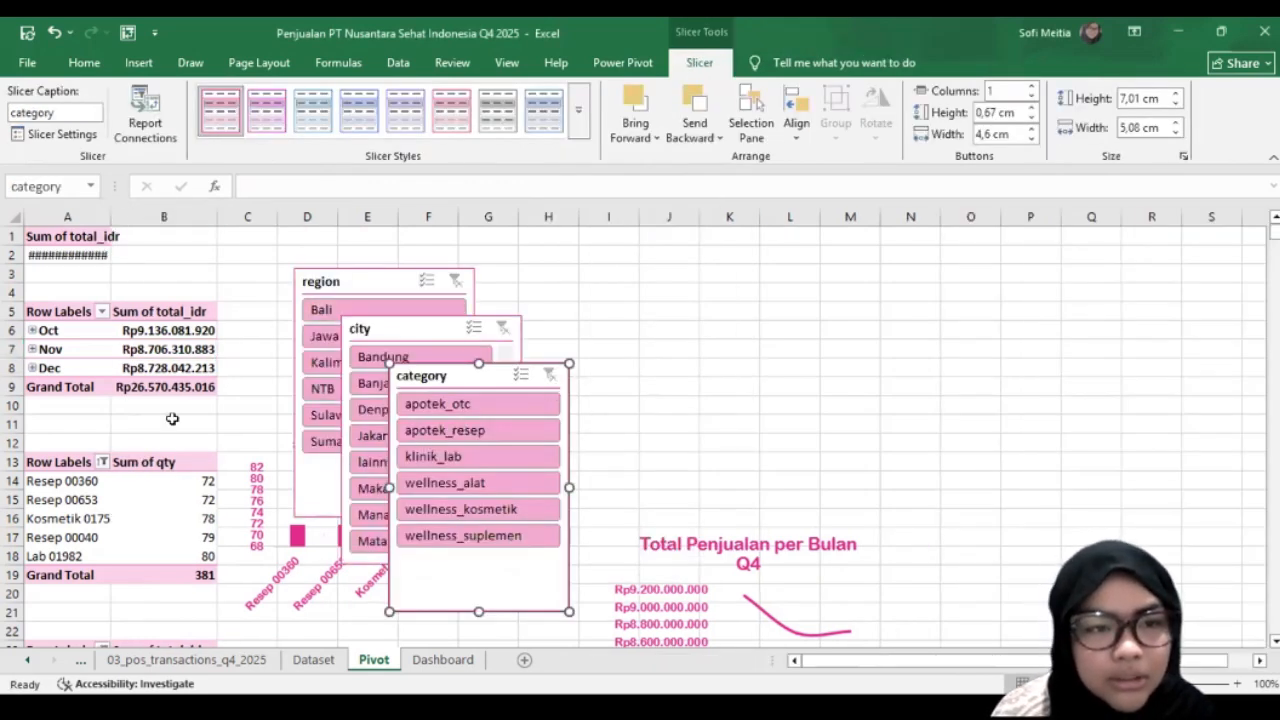
Step: Widen column A slightly and insert a transaction_date timeline from the monthly sales PivotTable
left_click_drag(134, 218, 139, 218)
left_click(443, 659)
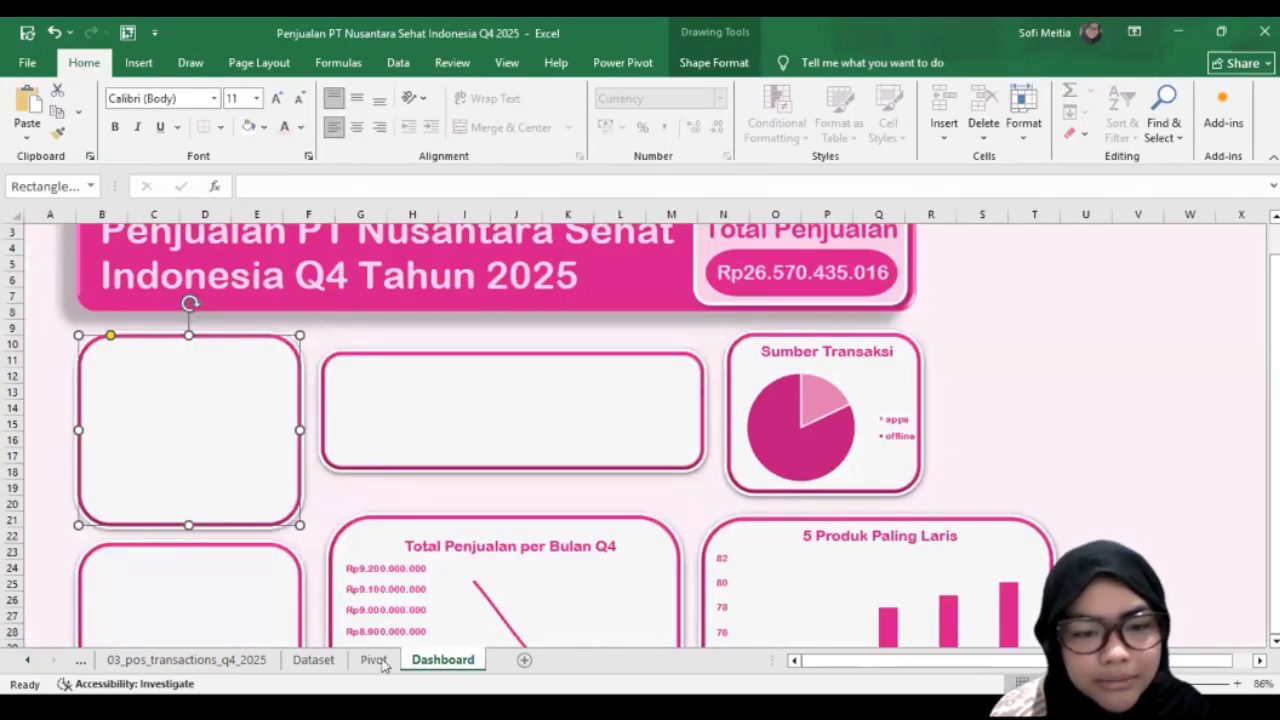
left_click(374, 660)
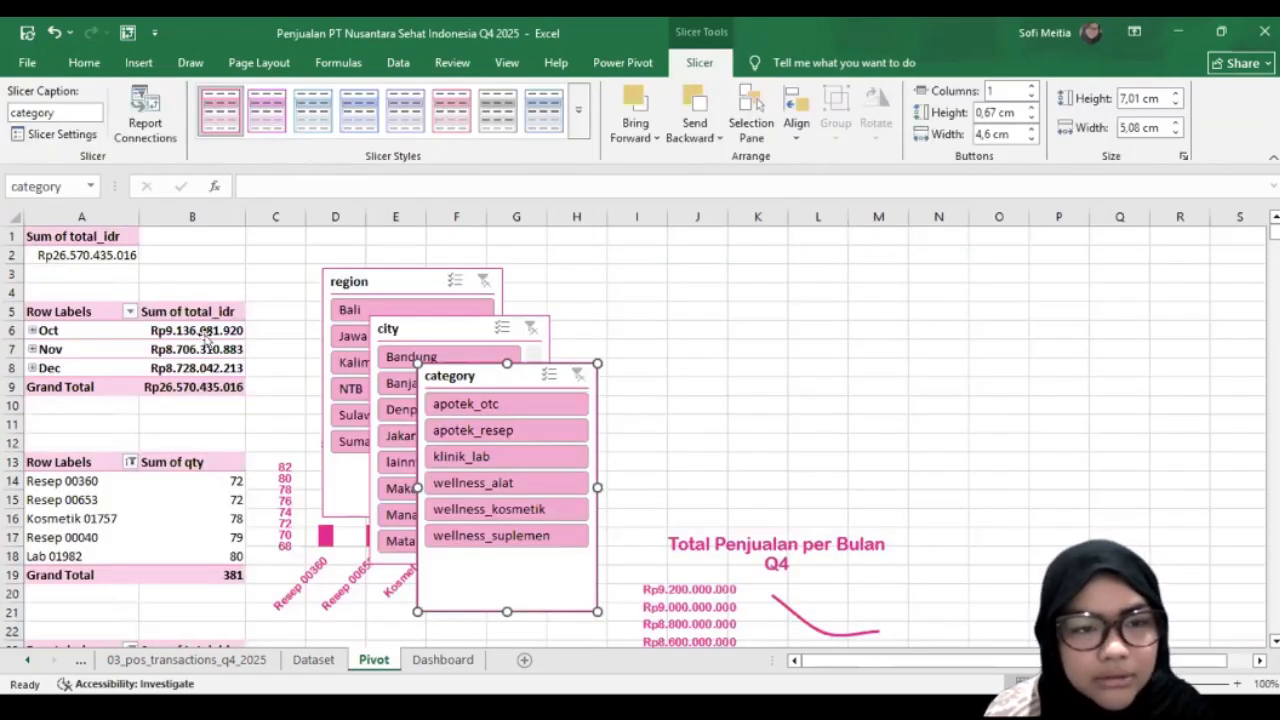
left_click(205, 344)
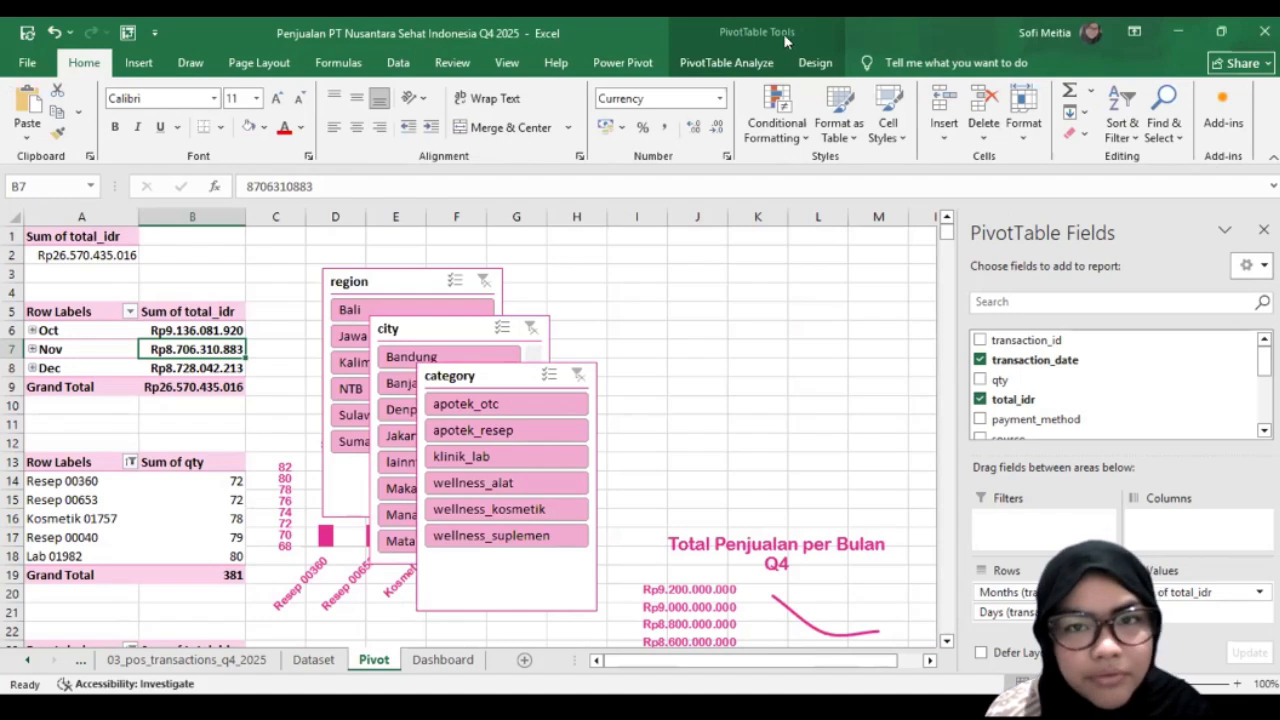
left_click(696, 63)
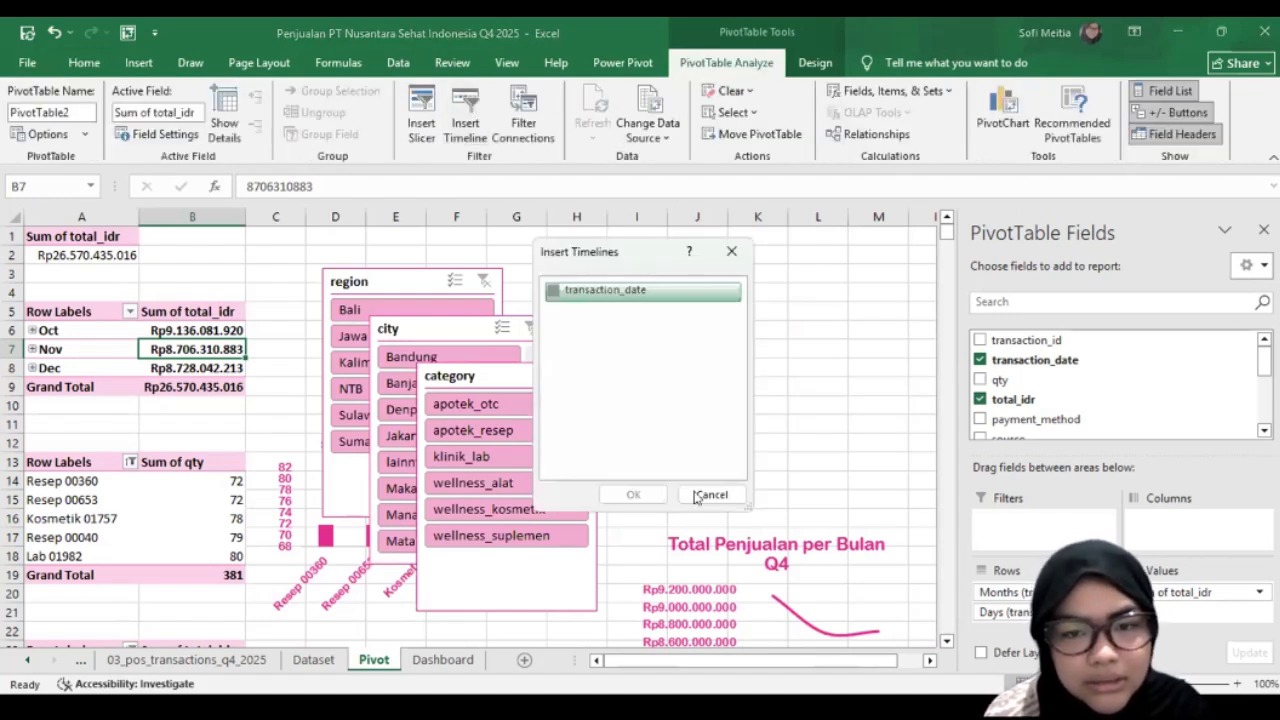
left_click(554, 290)
left_click(633, 495)
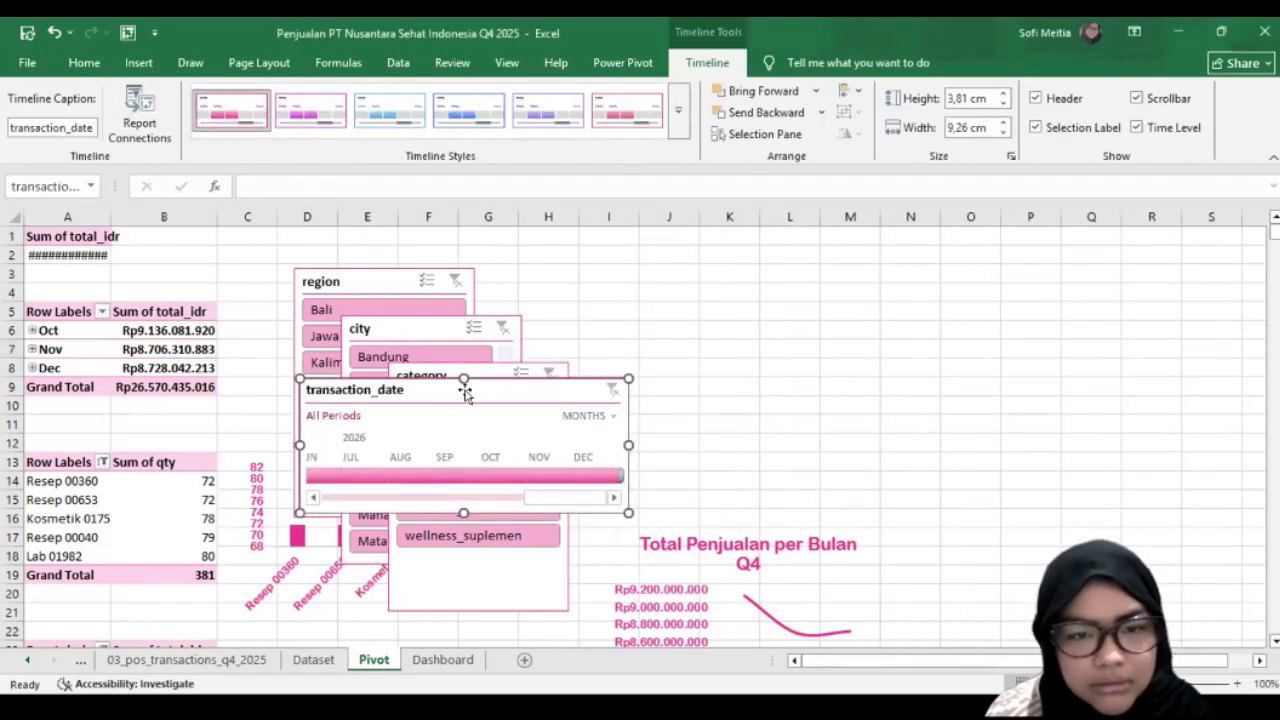
Step: Move the transaction_date timeline clear of the slicers and shorten the category and region slicers, making the region slicer 5,4 cm high
left_click_drag(465, 392, 815, 324)
left_click_drag(465, 588, 513, 563)
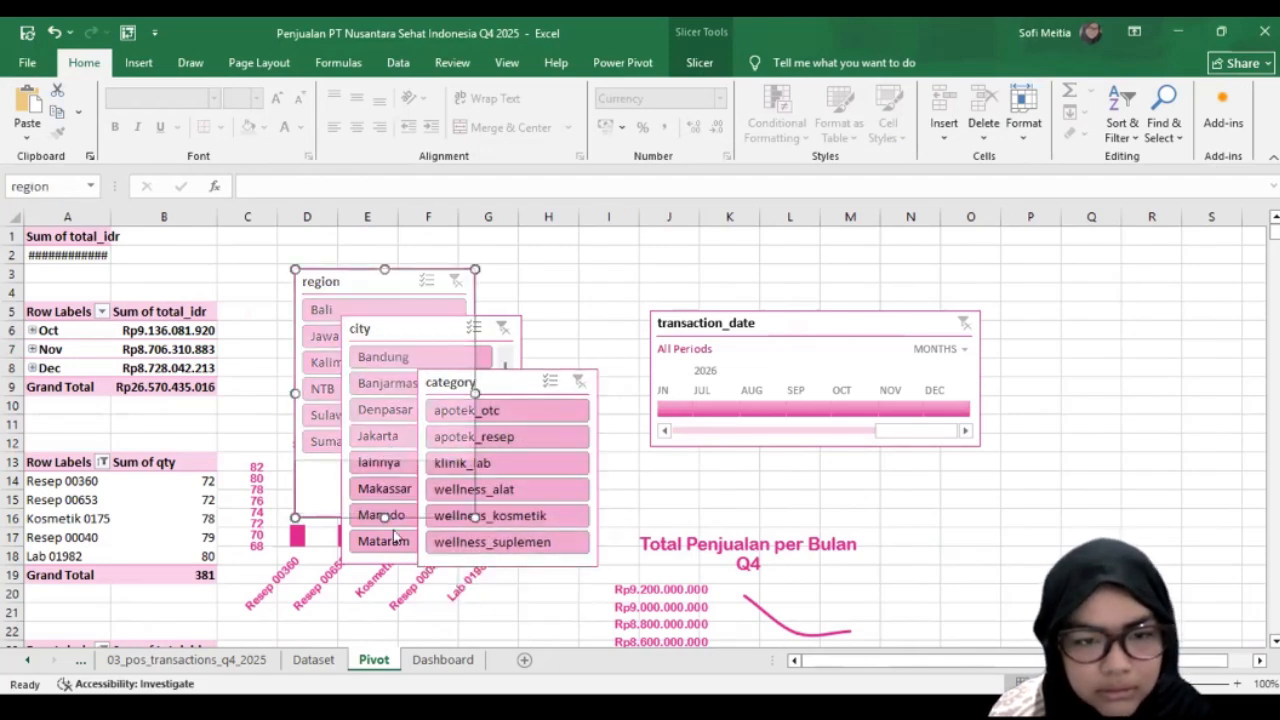
left_click_drag(385, 517, 385, 460)
left_click(830, 363)
Step: Duplicate the region slicer's style as SlicerStyleLight1 2 and set its Whole Slicer font to Arial Rounded MT Bold
left_click(372, 281)
left_click(711, 61)
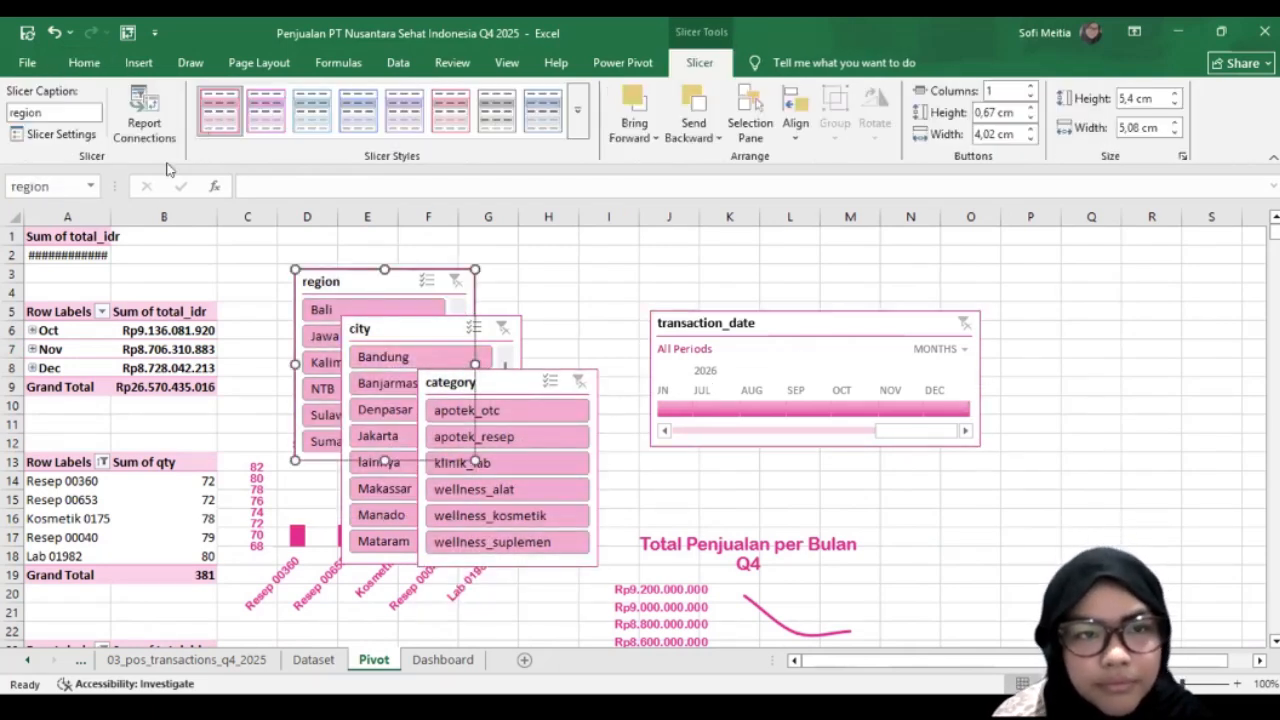
right_click(217, 117)
key("Return")
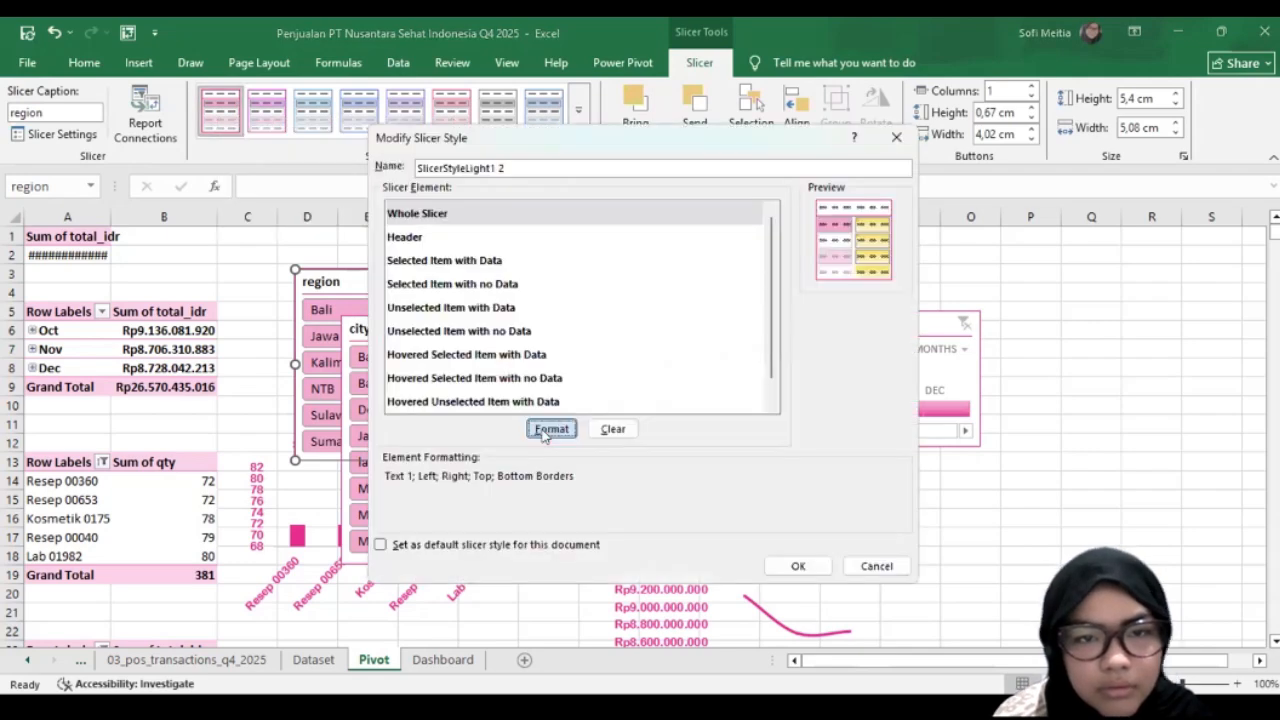
left_click(544, 436)
scroll(590, 225, "down", 5)
left_click(593, 206)
scroll(594, 209, "up", 15)
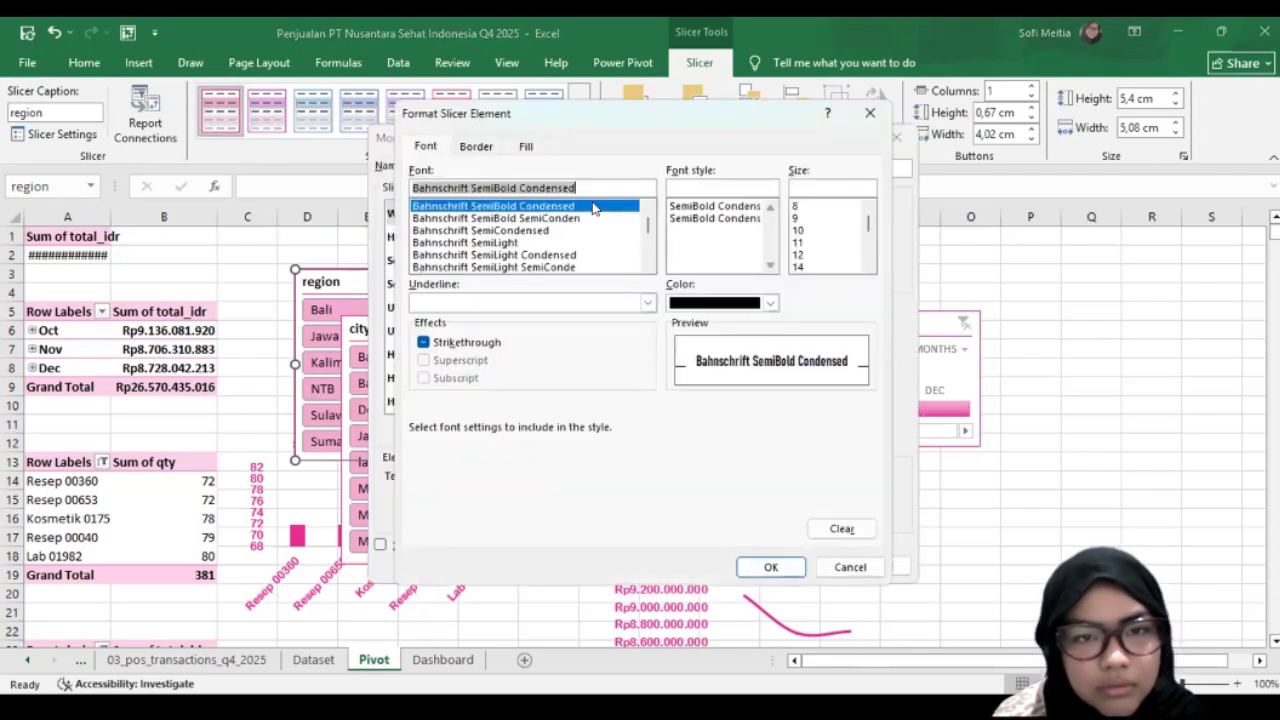
scroll(594, 209, "down", 7)
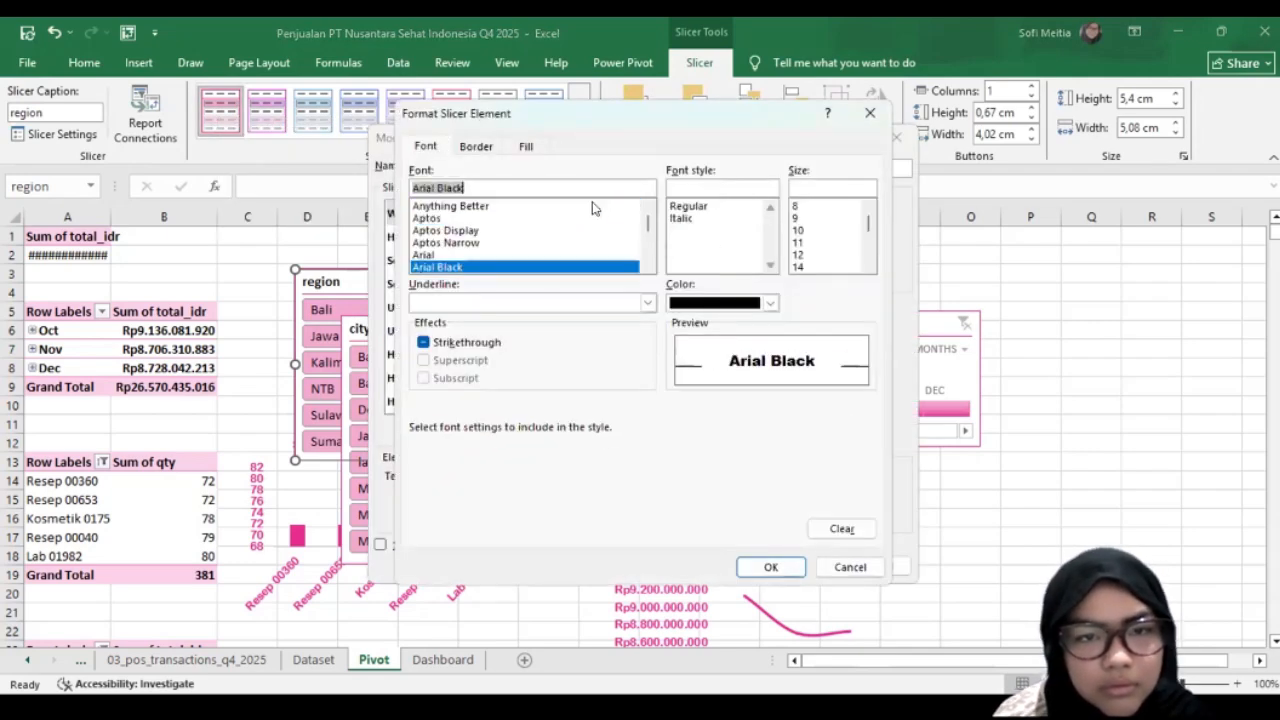
Step: Give the Whole Slicer element an Accent 1 font colour, no borders and no shading, and save the style
left_click(770, 302)
left_click(477, 147)
left_click(526, 146)
left_click(771, 566)
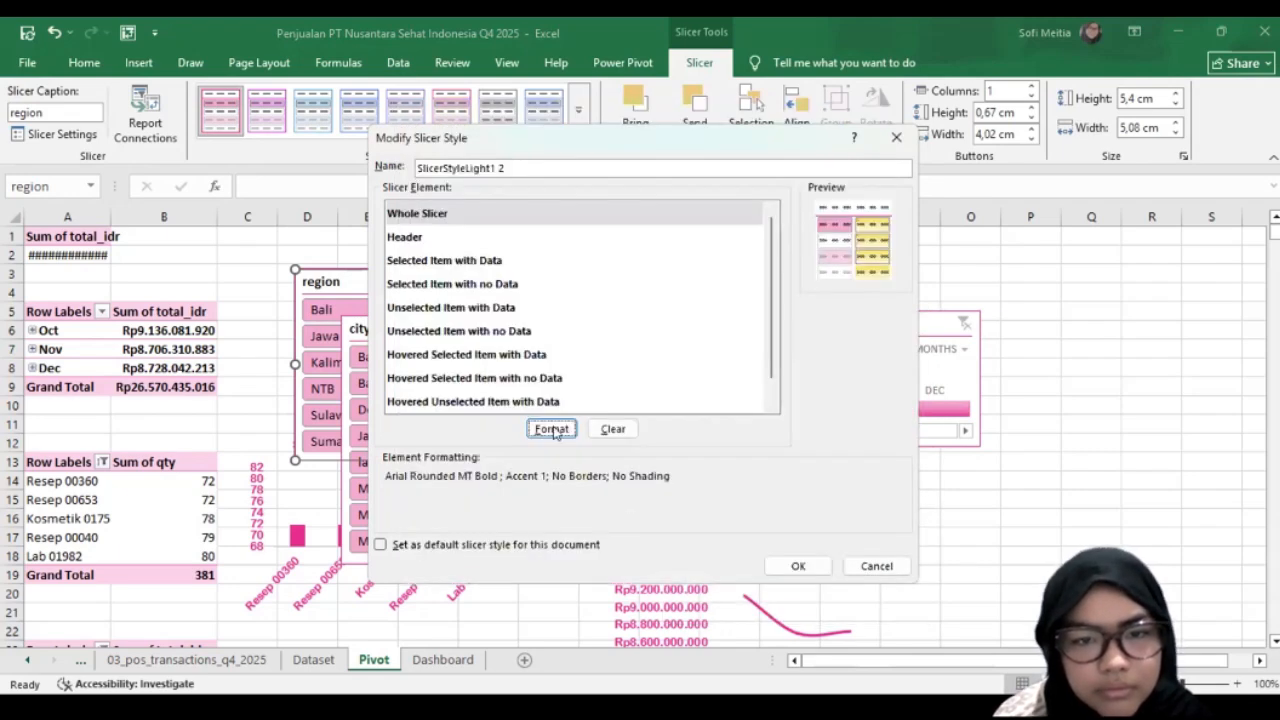
left_click(808, 568)
left_click_drag(376, 283, 327, 253)
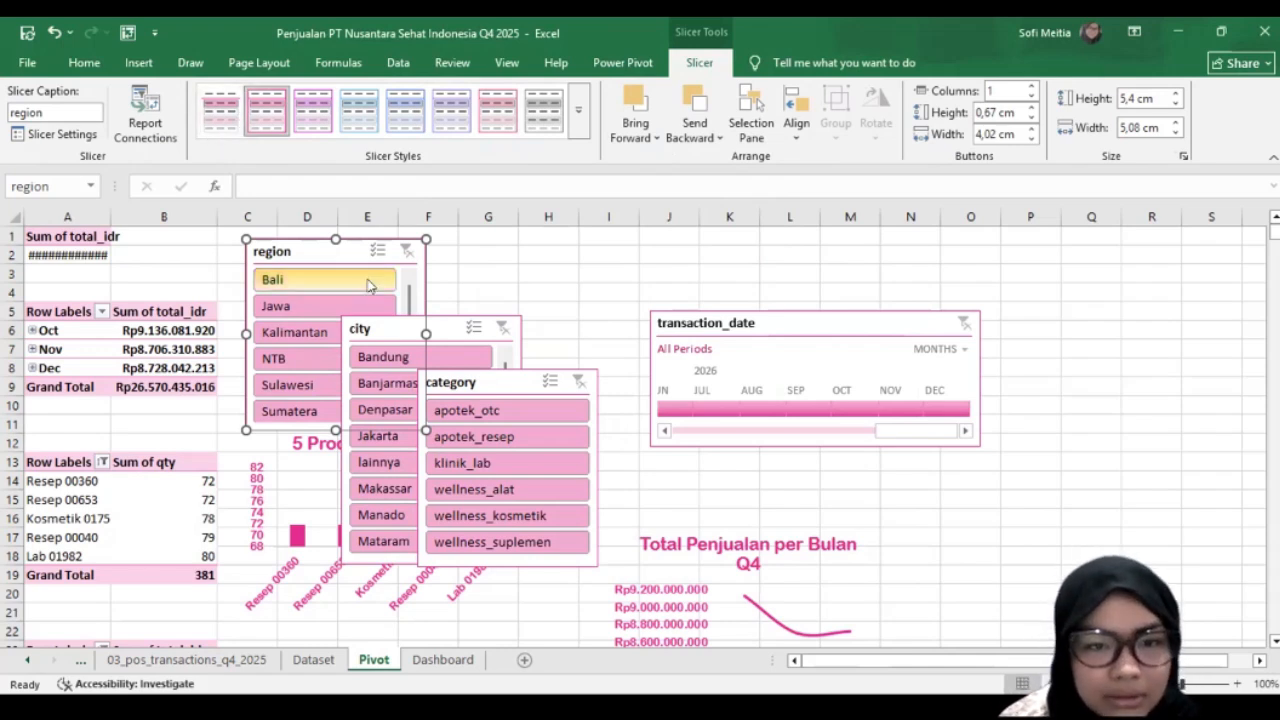
left_click(488, 273)
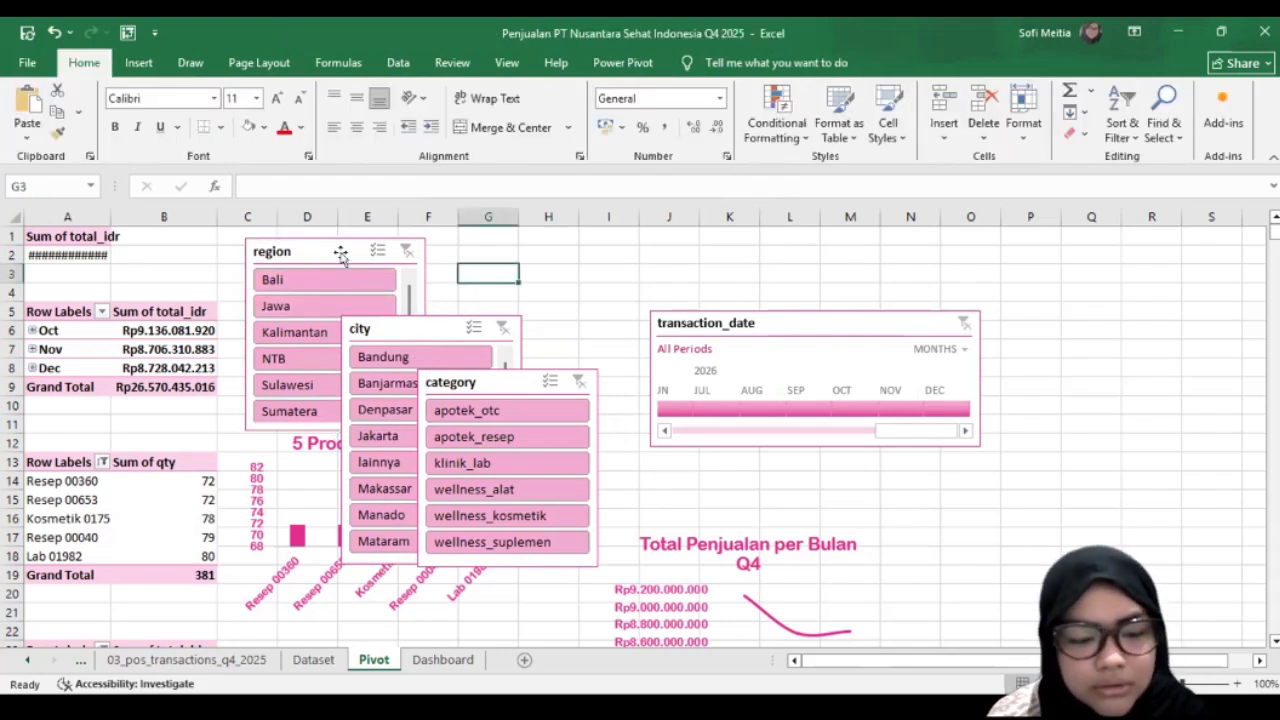
left_click_drag(342, 254, 527, 386)
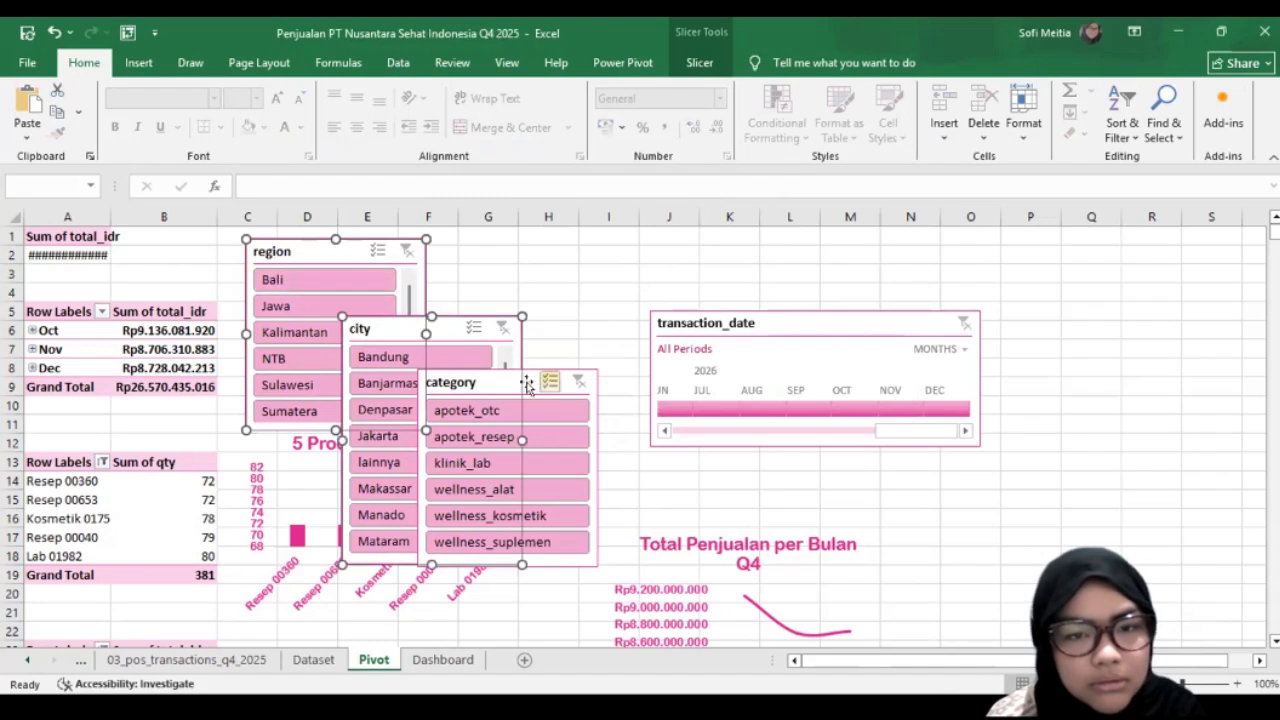
left_click(700, 63)
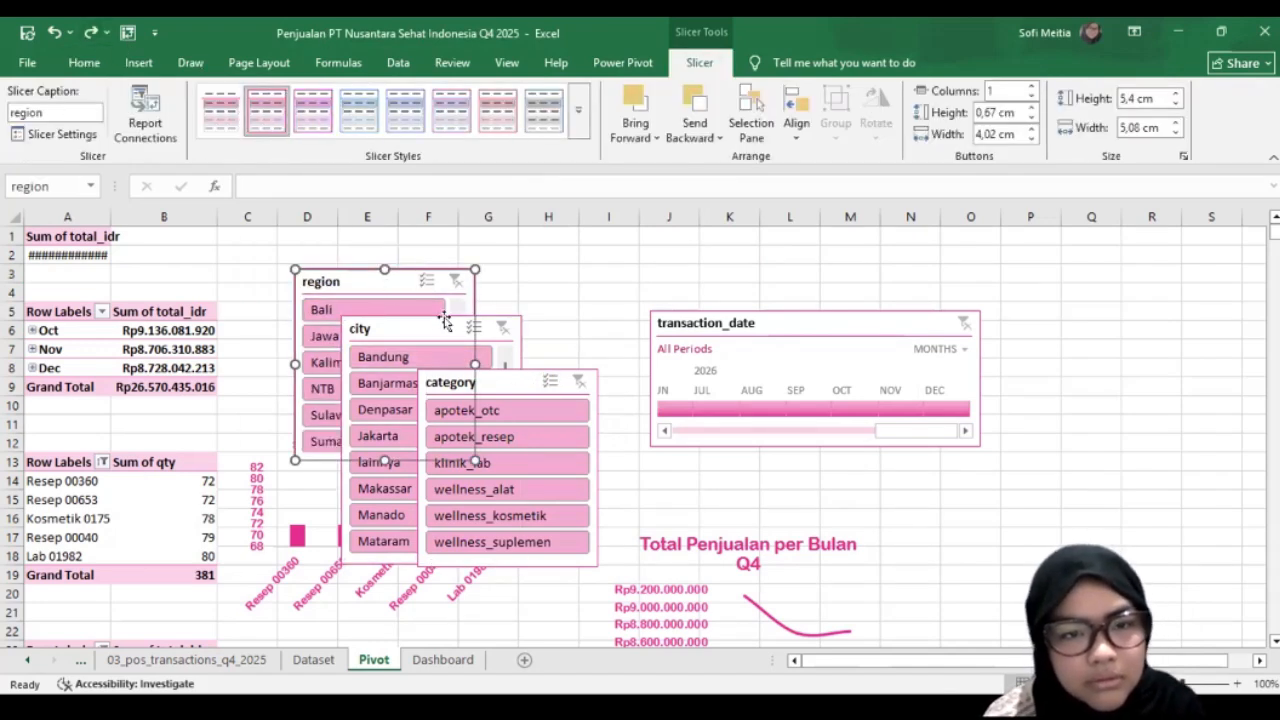
Step: Apply the custom slicer style SlicerStyleLight1 2 to the region, city and category slicers together
left_click(484, 372, "ctrl")
left_click(221, 110)
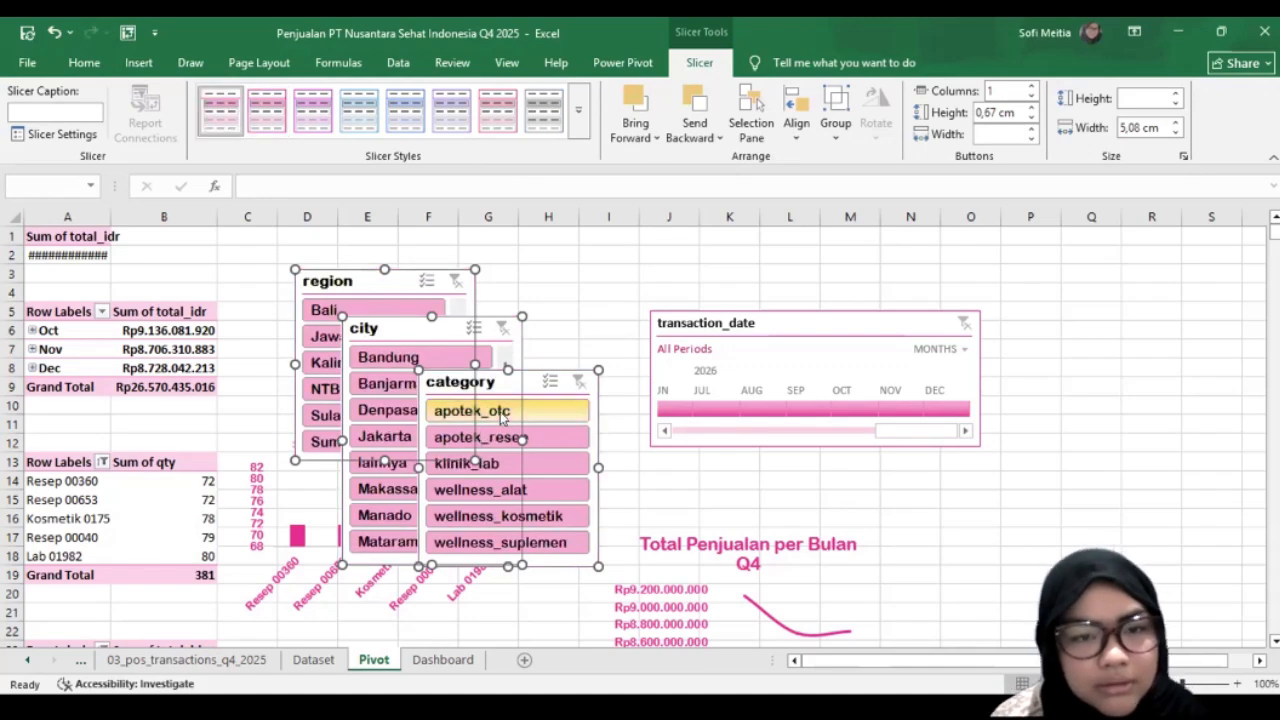
left_click(611, 274)
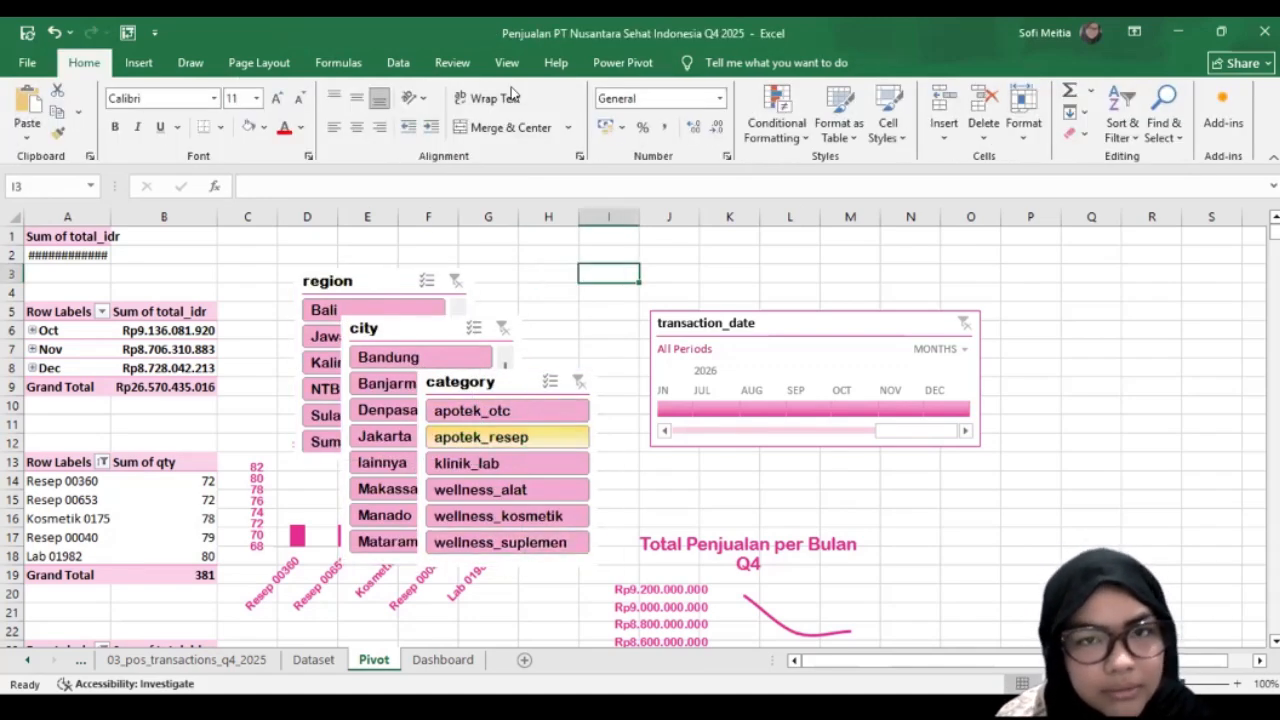
Step: Inspect the font and border settings of the Whole Slicer element in the region slicer's custom style
left_click(366, 275)
right_click(221, 119)
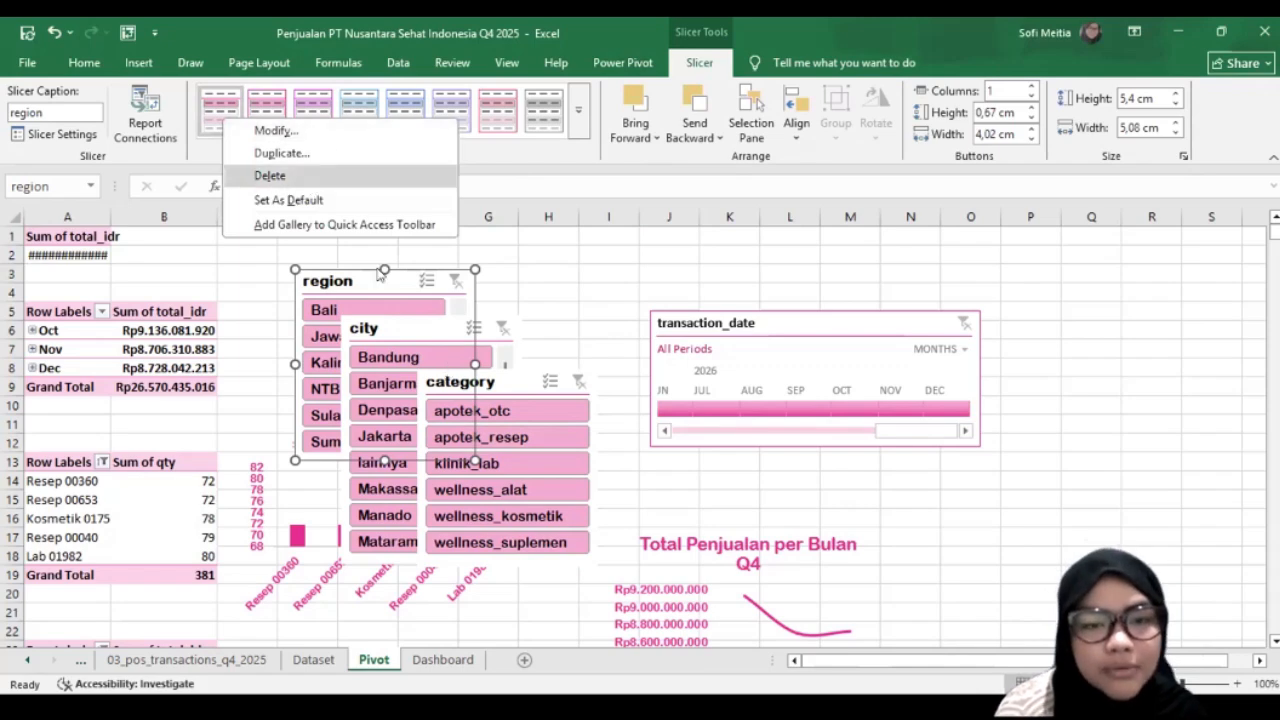
left_click(219, 123)
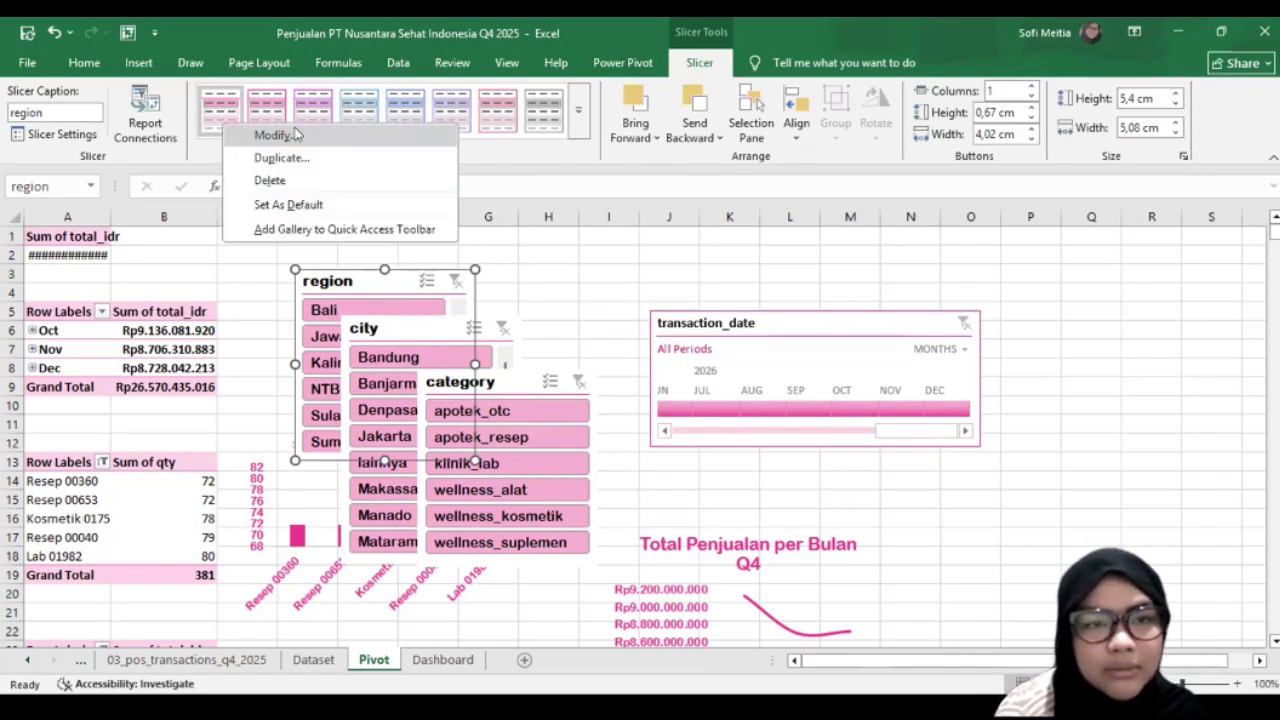
right_click(295, 138)
left_click(270, 131)
left_click(554, 430)
left_click(426, 146)
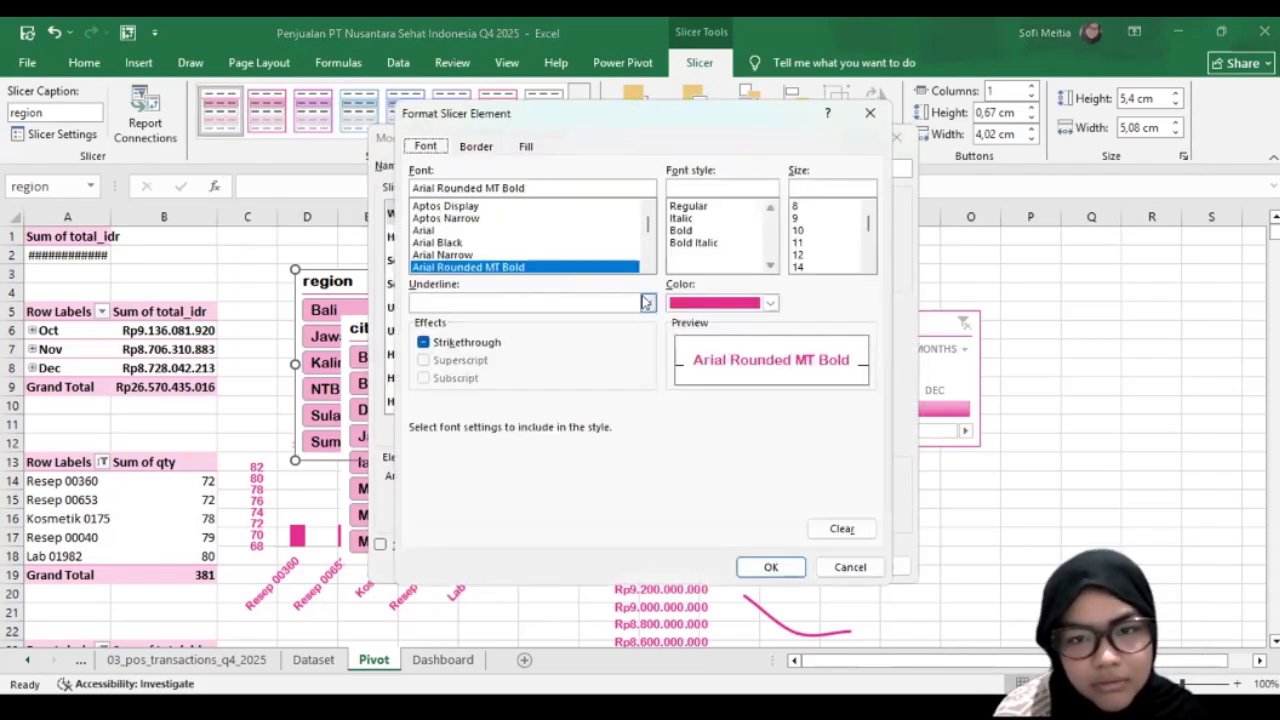
left_click(478, 147)
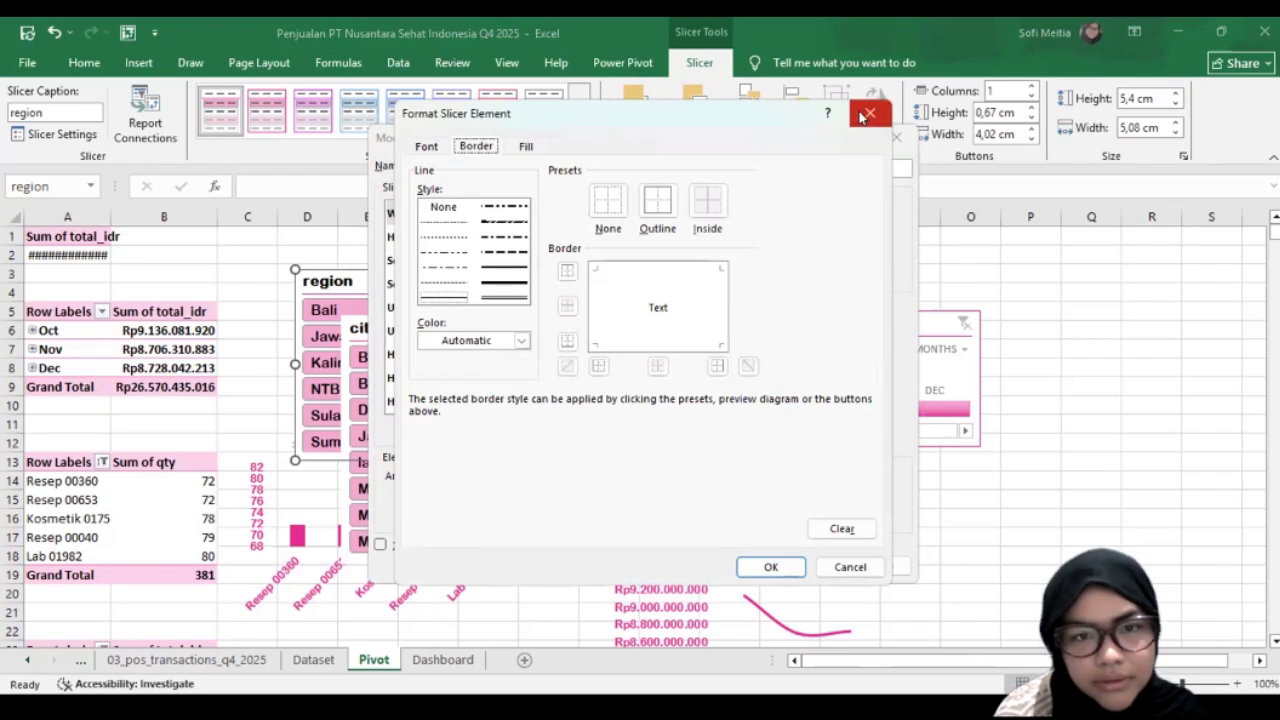
key("Escape")
key("Escape")
Step: Duplicate the transaction_date timeline's style as TimeSlicerStyleLight1 2 and set its Whole Timeline font to Arial Rounded MT Bold
left_click(802, 324)
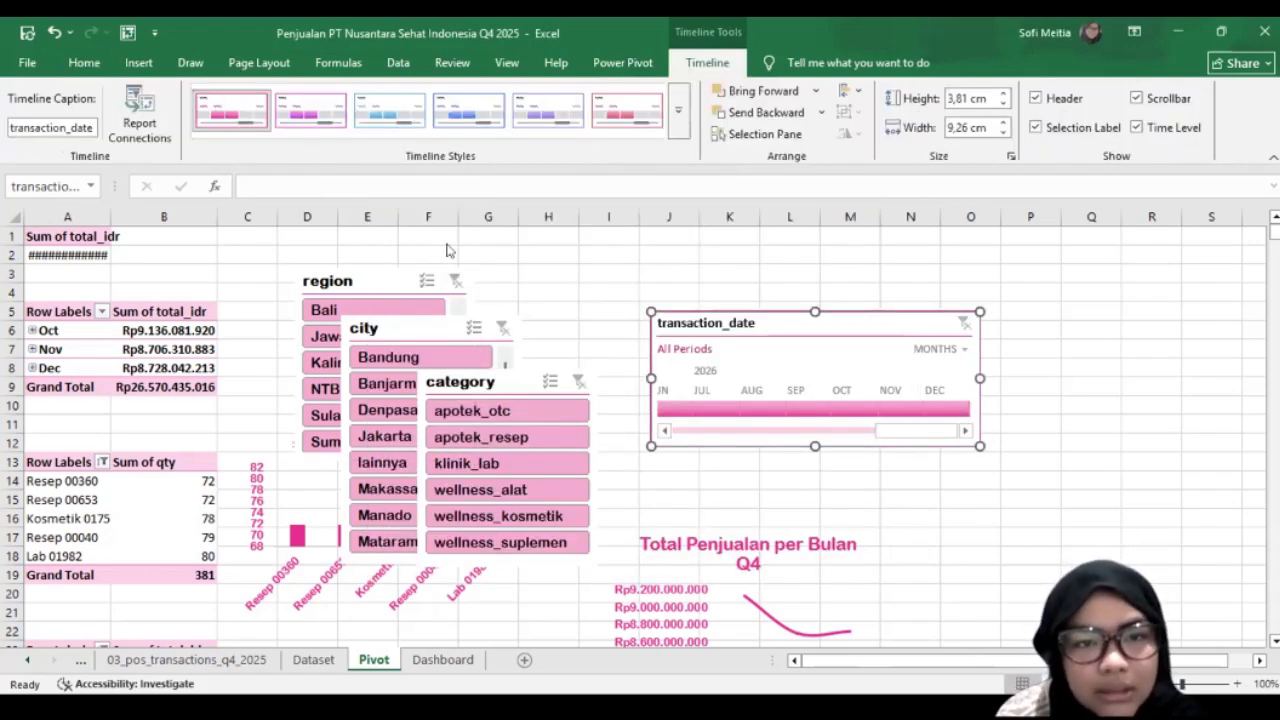
left_click(551, 429)
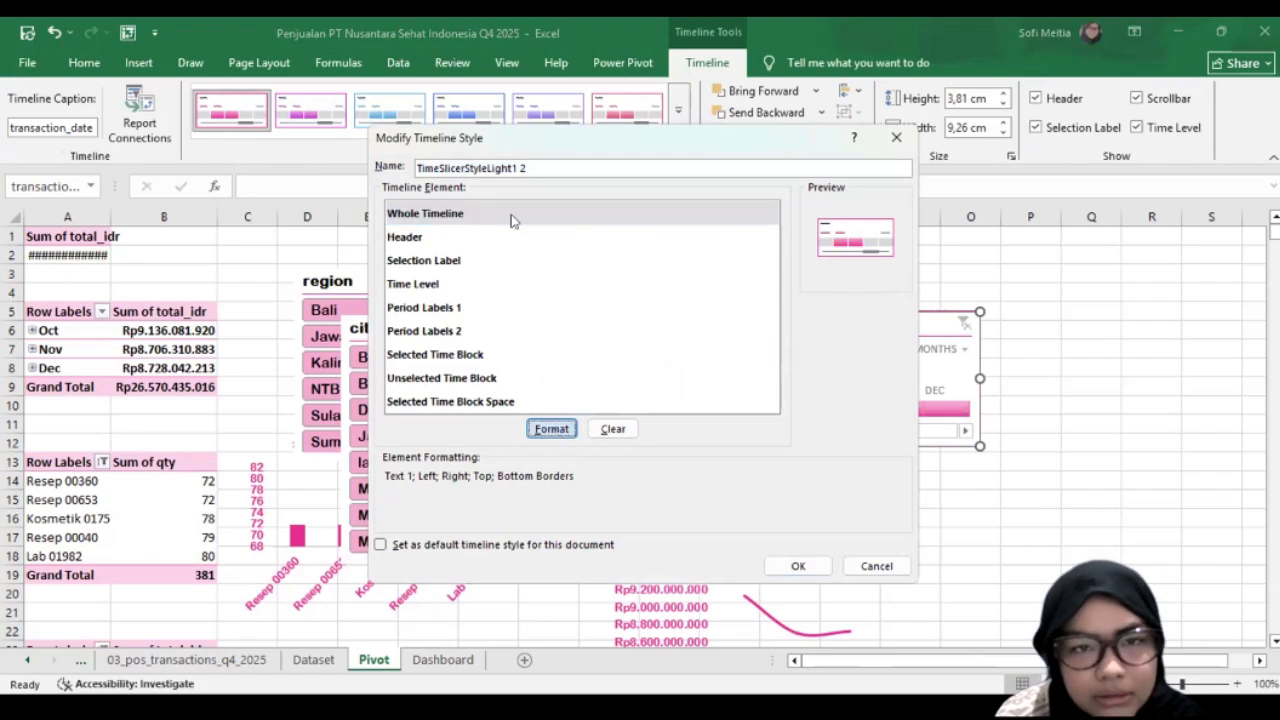
left_click(426, 146)
left_click(505, 265)
key("Down")
key("Down")
key("Down")
key("Down")
key("Down")
key("Down")
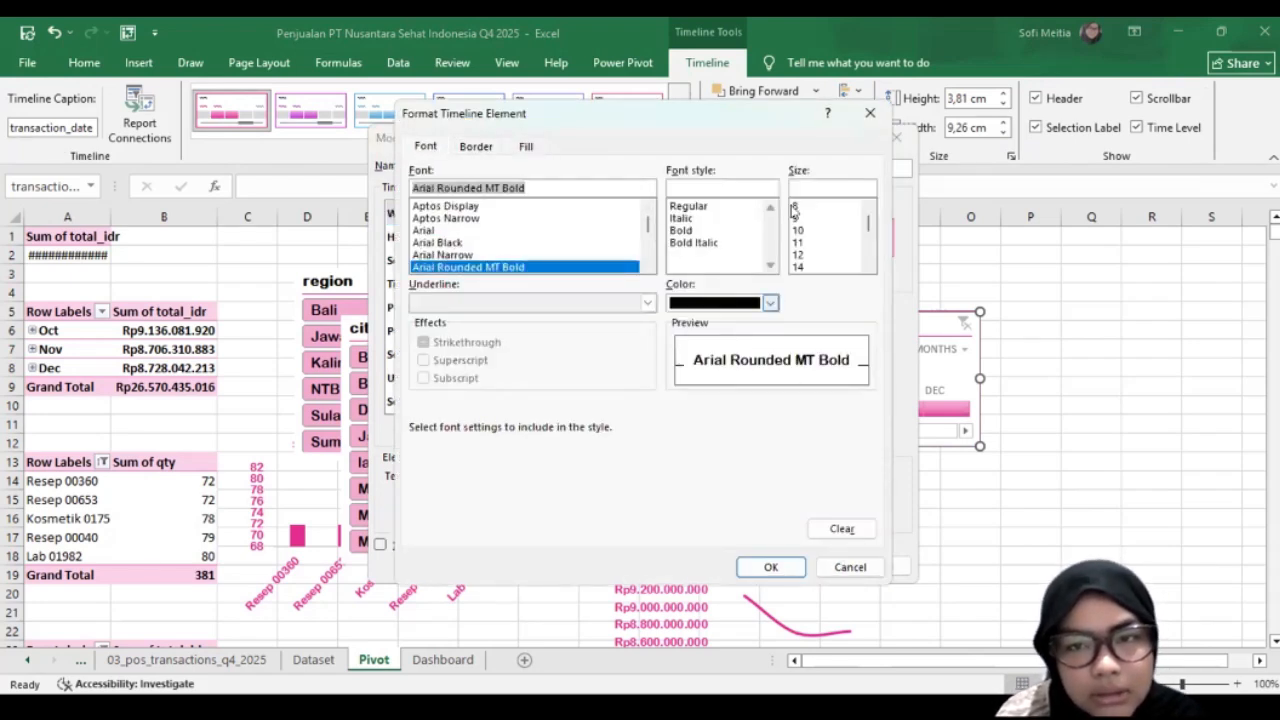
Step: Give the Whole Timeline element a pink size 12 font without borders, and apply the custom style to the transaction_date timeline
left_click(864, 222)
scroll(845, 231, "down", 1)
left_click(800, 232)
left_click(801, 244)
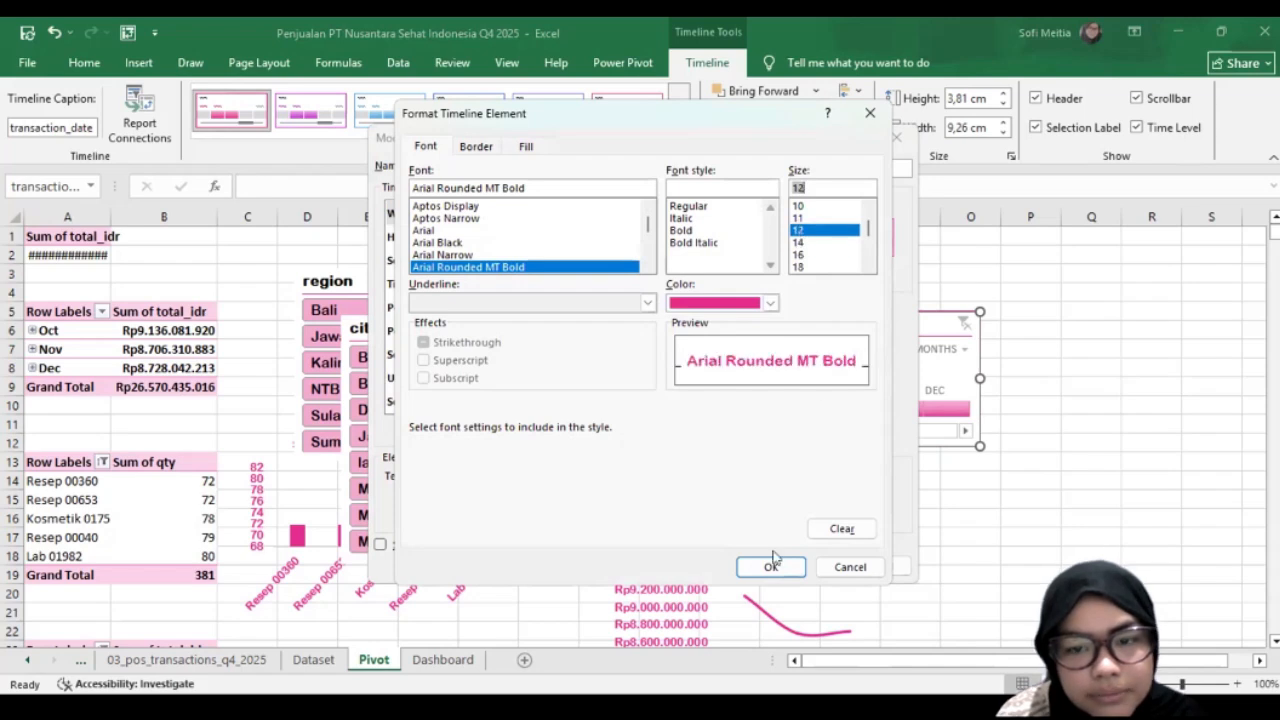
type("12")
left_click(771, 567)
left_click(251, 113)
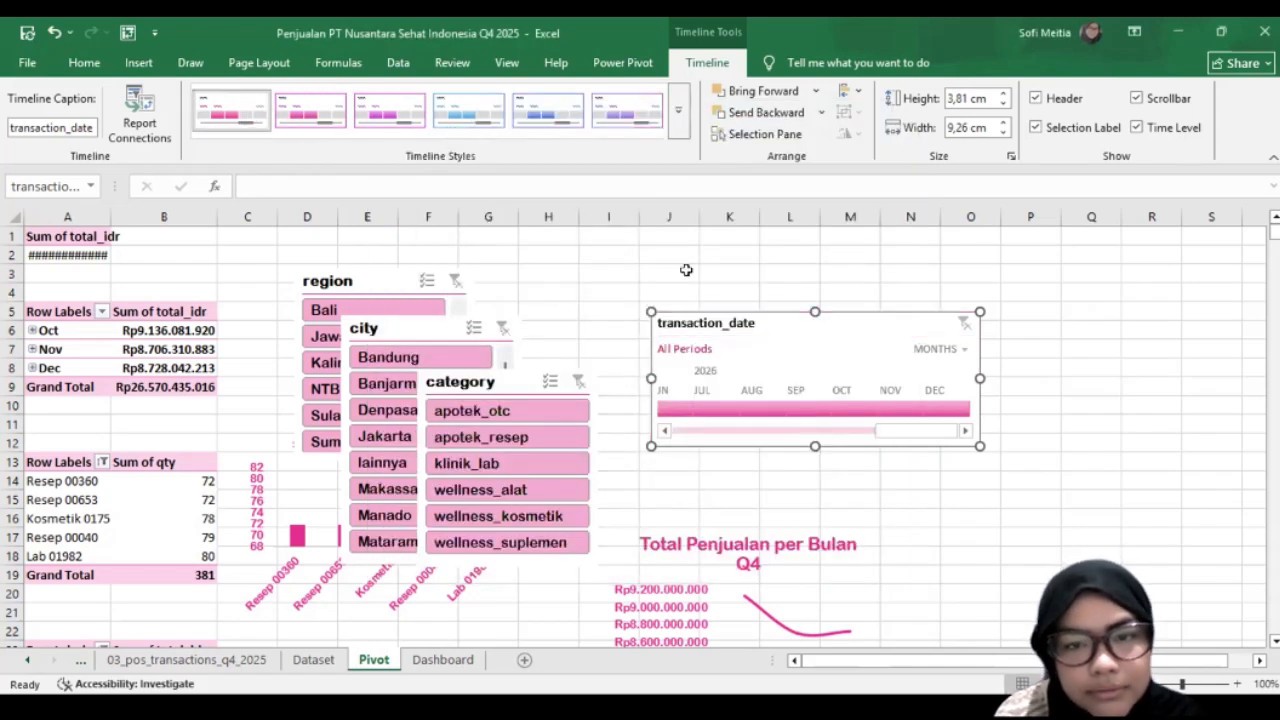
right_click(816, 335)
key("Escape")
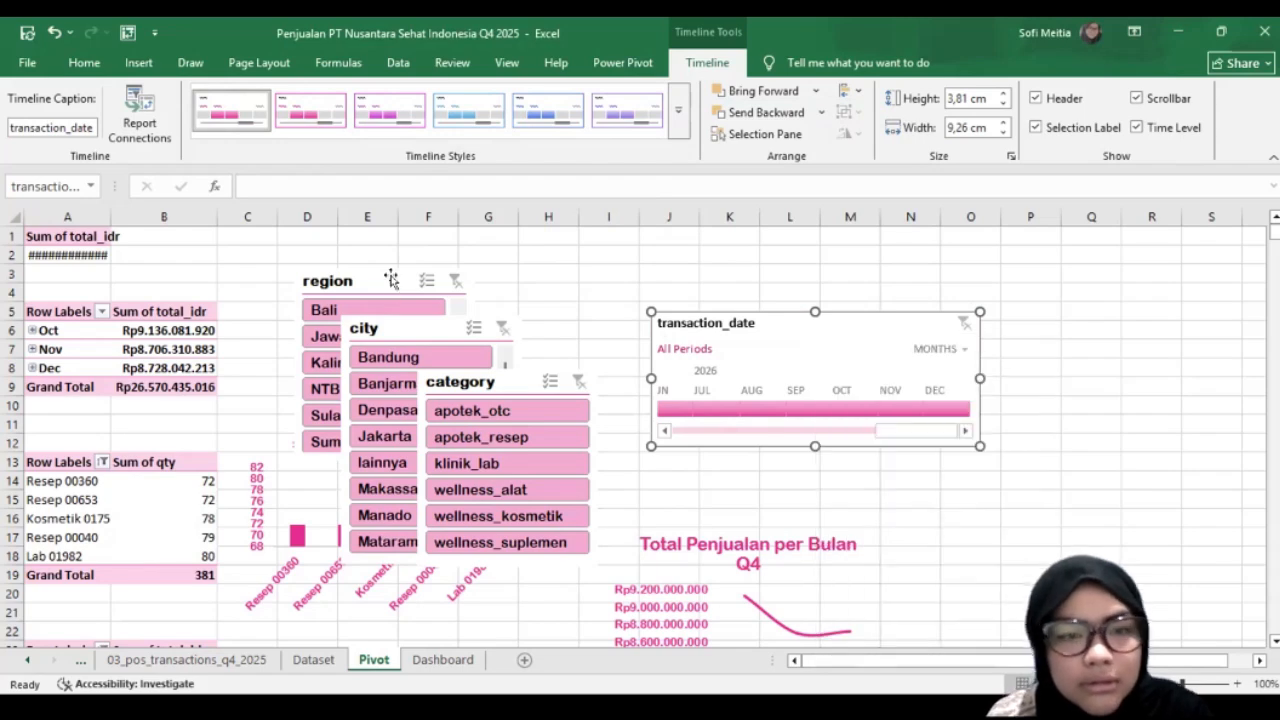
Step: Copy the region, city and category slicers together with the transaction_date timeline onto the Dashboard sheet
left_click(433, 312, "ctrl")
left_click(480, 350, "ctrl")
left_click(506, 382, "ctrl")
left_click(775, 348, "ctrl")
left_click(775, 348, "ctrl")
key("ctrl+c")
left_click(443, 660)
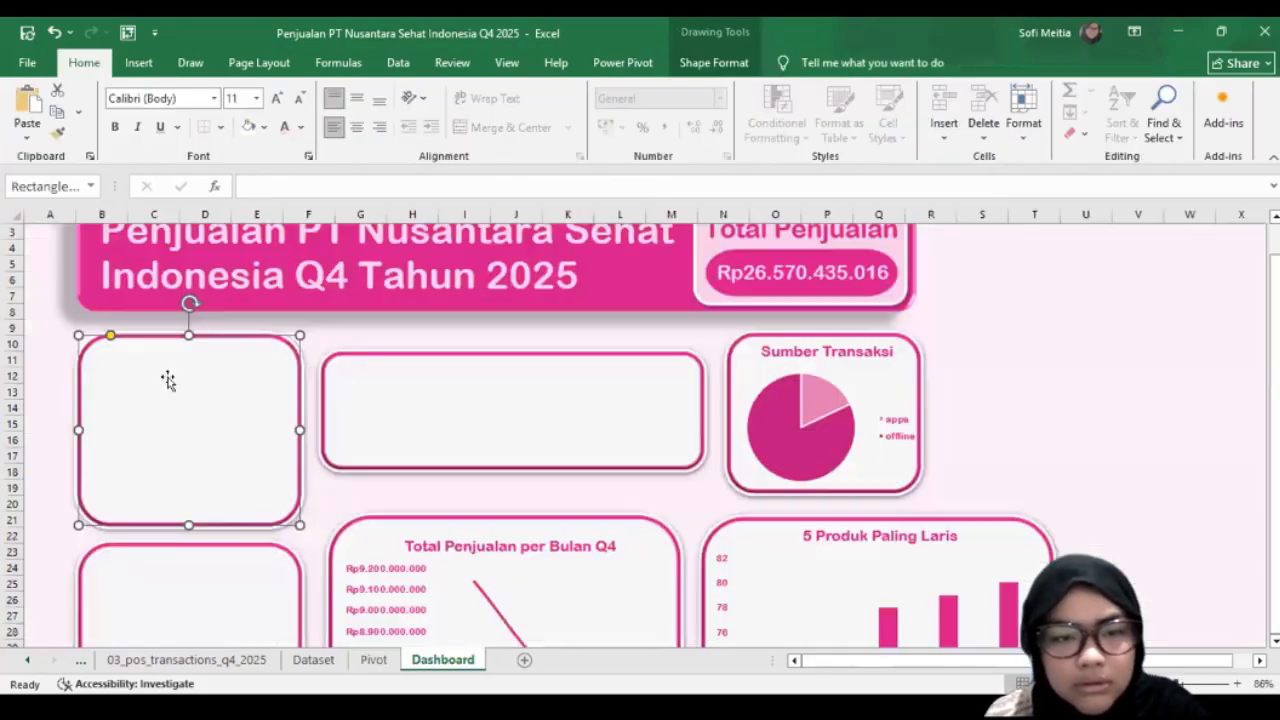
key("ctrl+v")
scroll(477, 461, "down", 2)
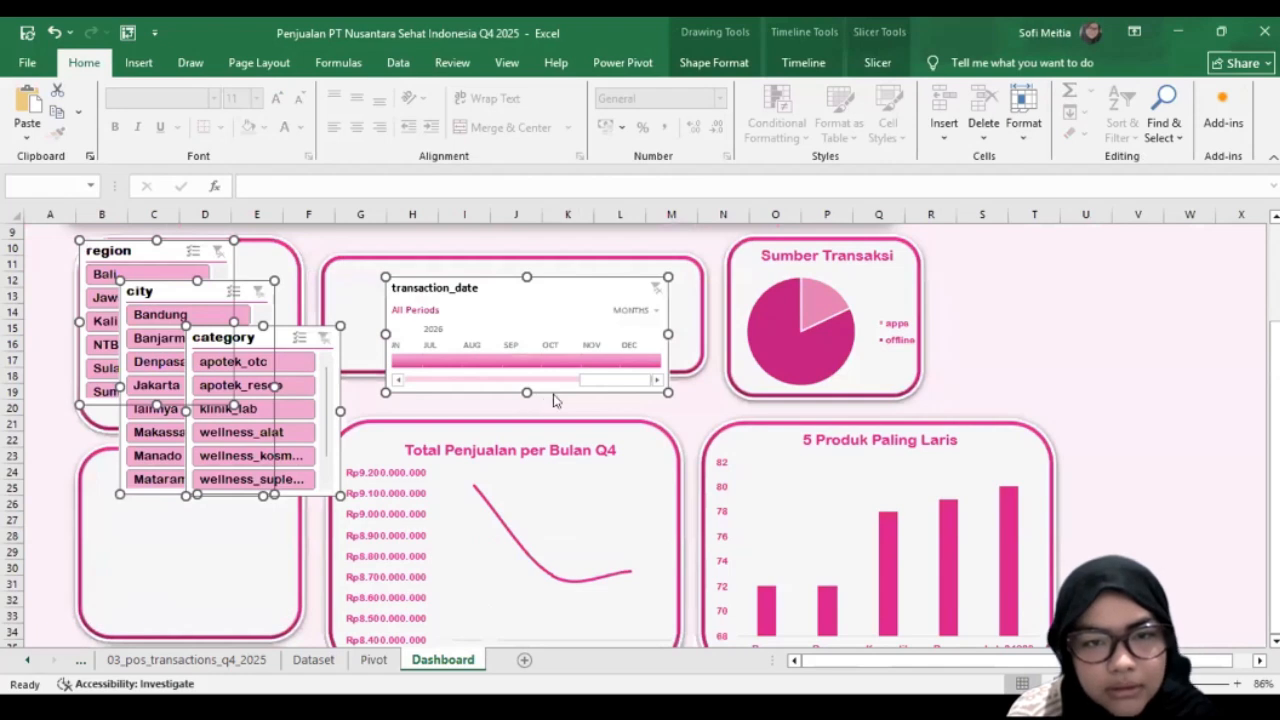
Step: Fit the transaction_date timeline to the width of the empty card beside Sumber Transaksi and make that card taller around it
left_click(552, 405)
left_click(546, 366)
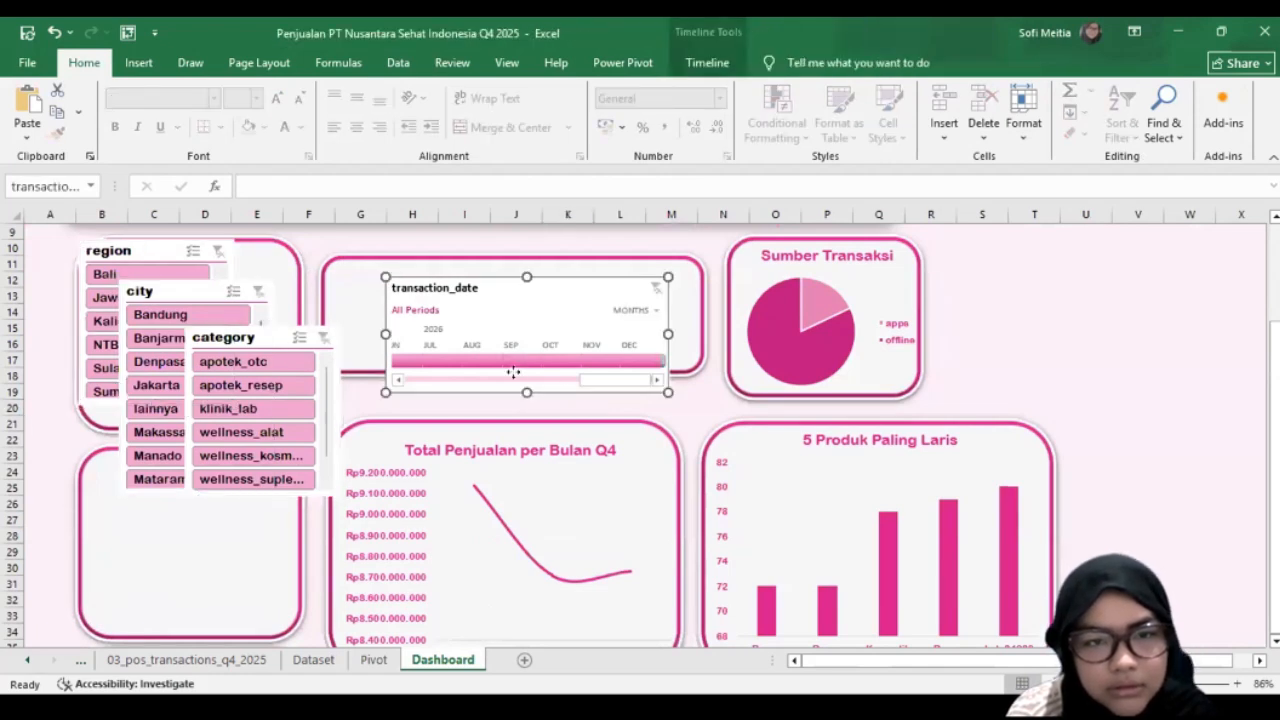
left_click_drag(513, 372, 465, 356)
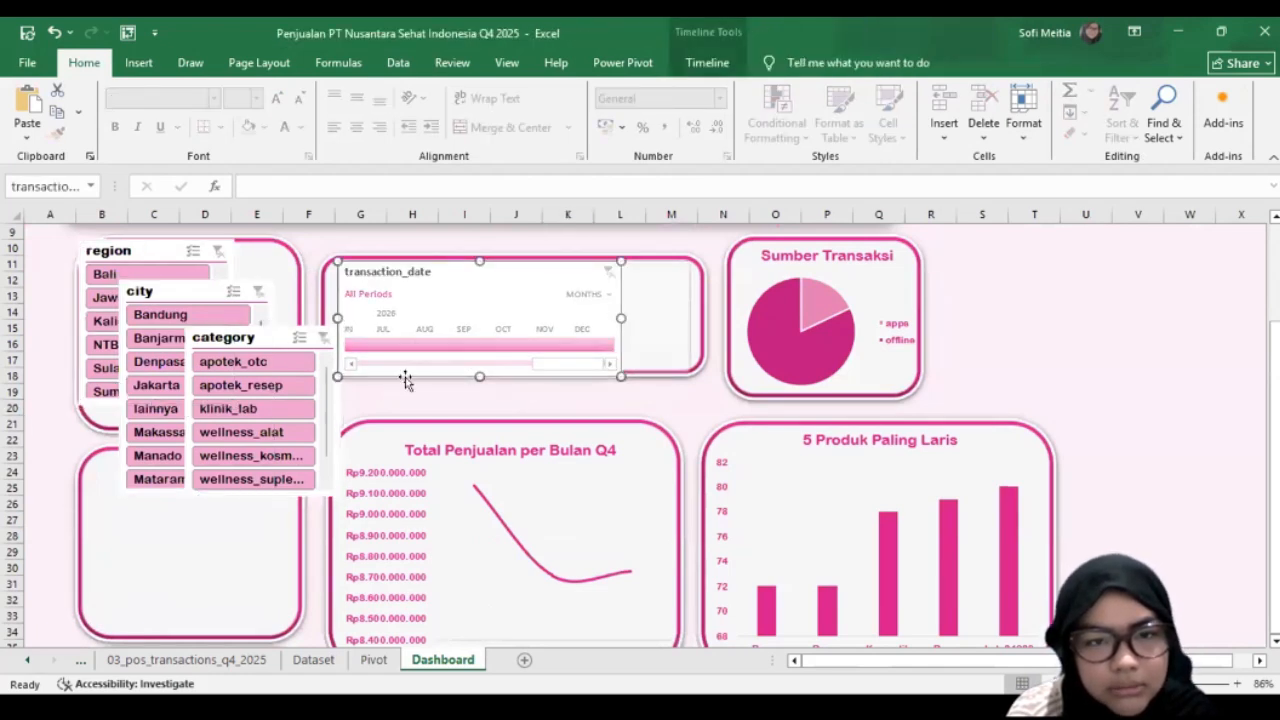
left_click(321, 292)
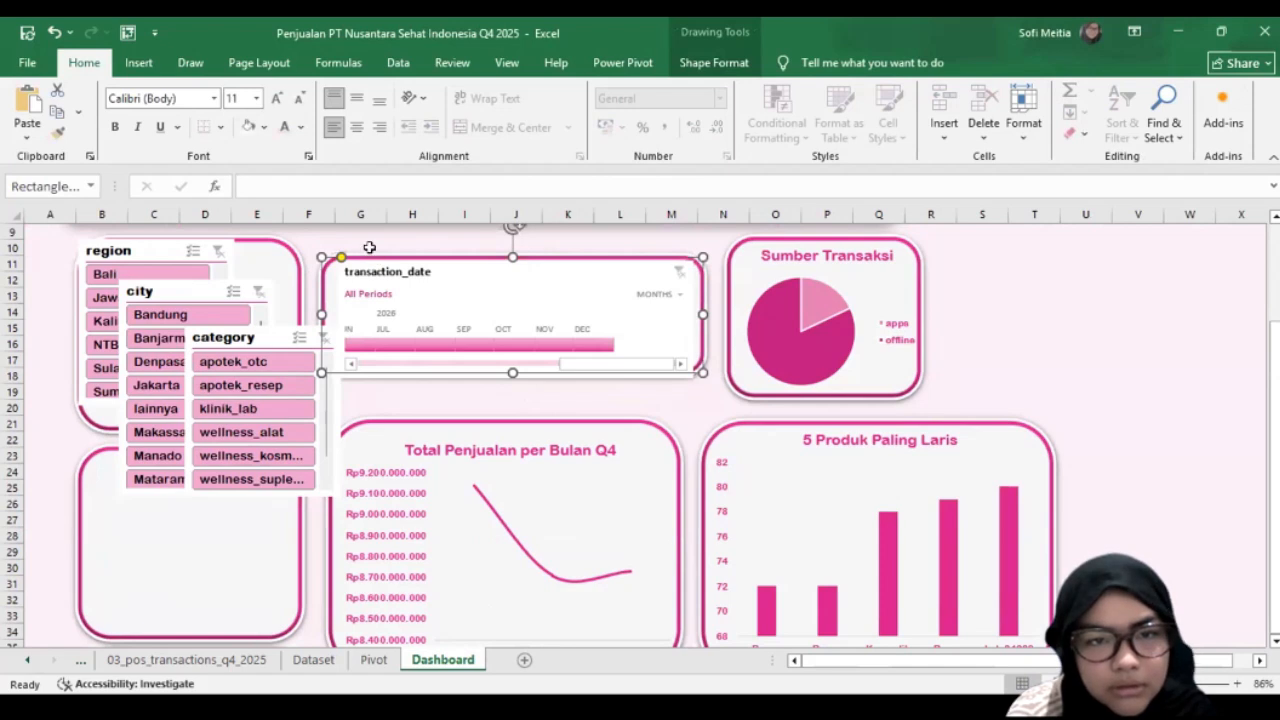
left_click_drag(512, 373, 513, 390)
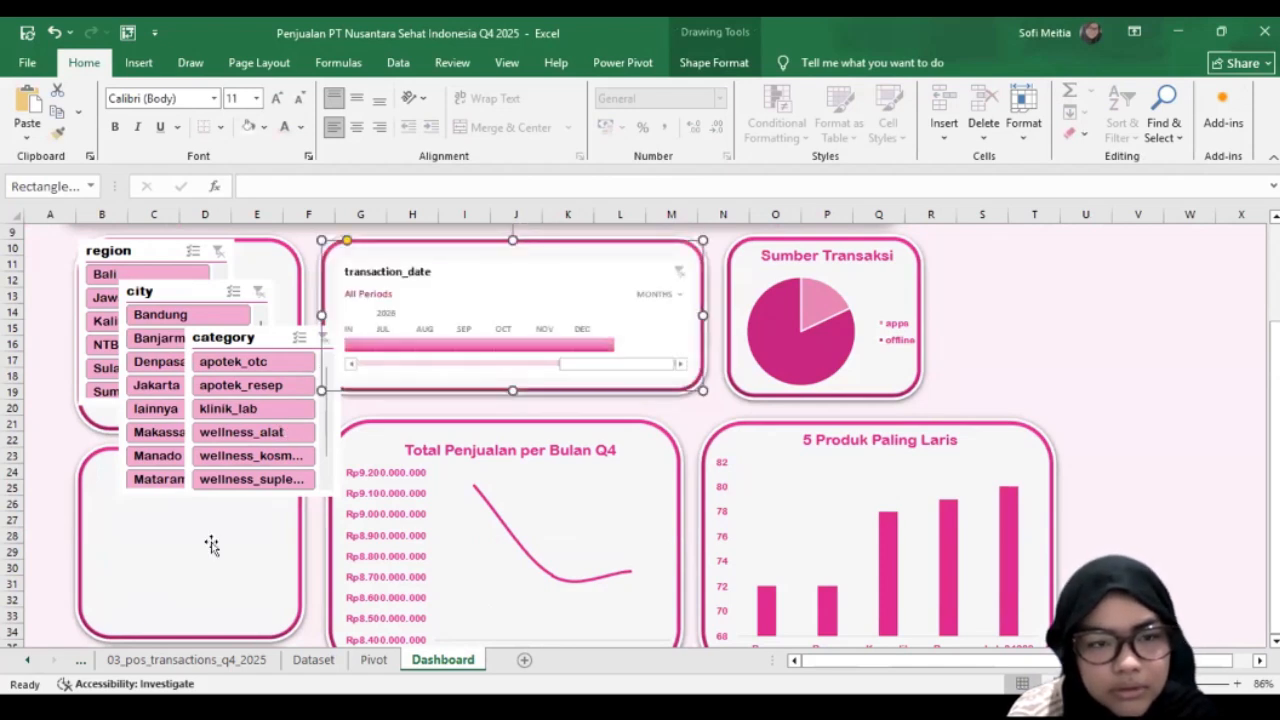
Step: Move the category and city slicers clear of the region slicer and centre the region slicer in the card beside the timeline
left_click_drag(272, 337, 165, 672)
left_click_drag(270, 334, 391, 521)
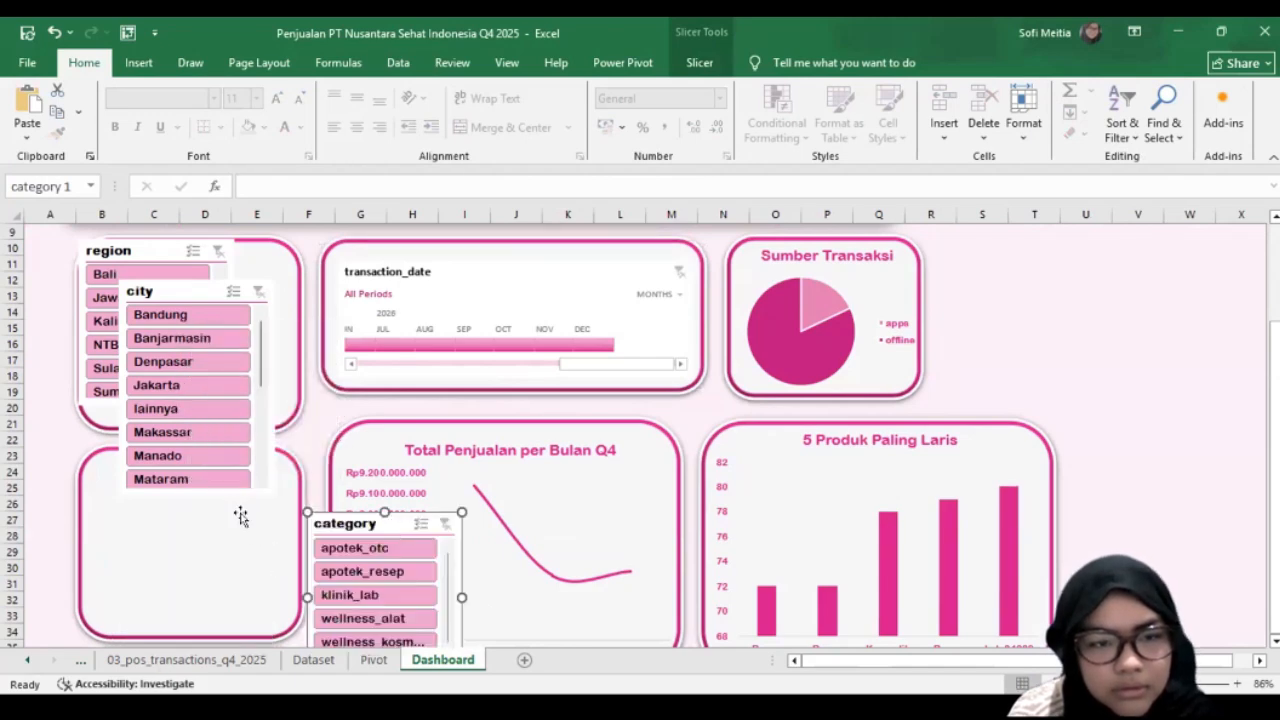
scroll(208, 243, "down", 1)
left_click_drag(208, 243, 207, 393)
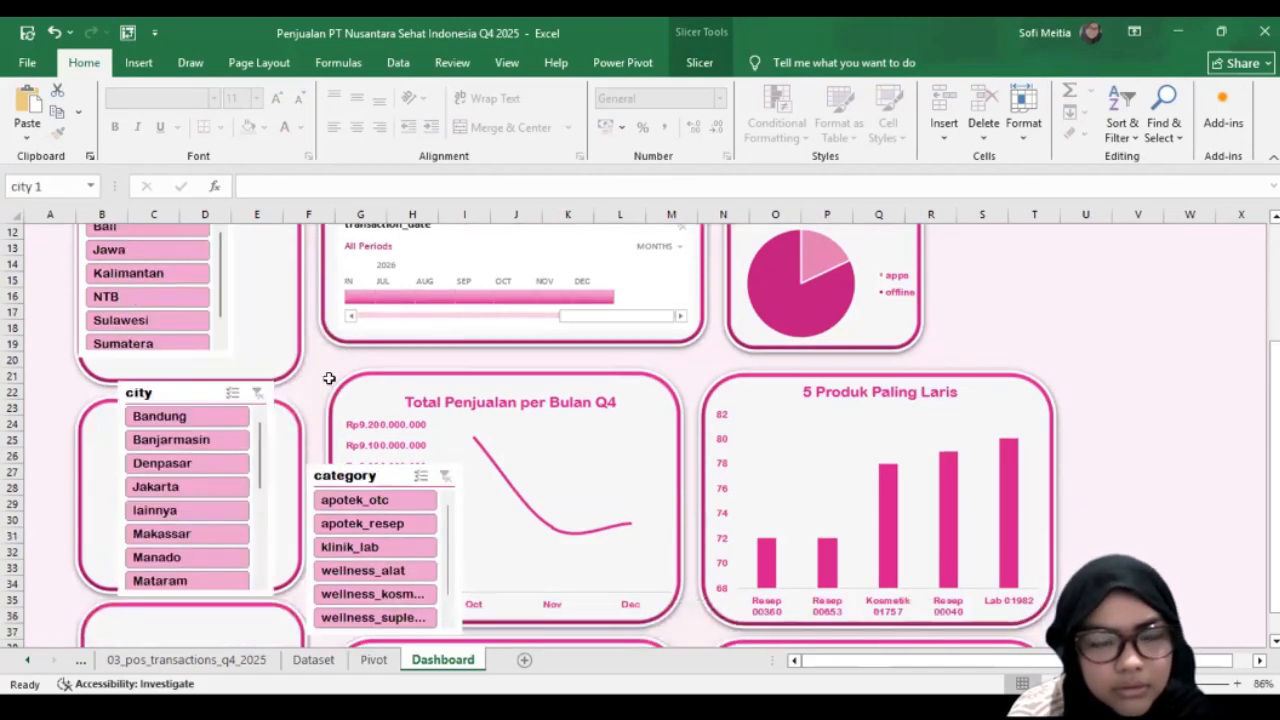
scroll(171, 314, "up", 3)
left_click(188, 321)
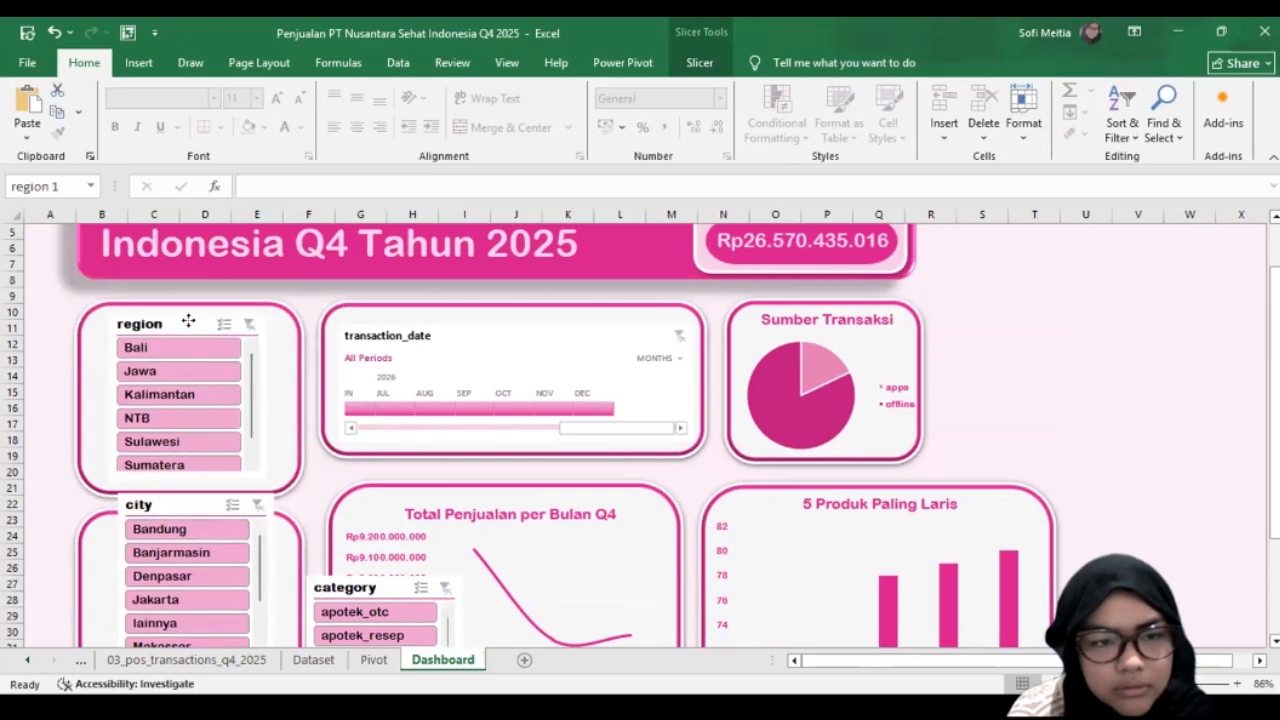
Step: Lower the third slicer card, lengthen the second one downward and centre the city slicer inside it
scroll(102, 415, "down", 2)
scroll(150, 560, "down", 3)
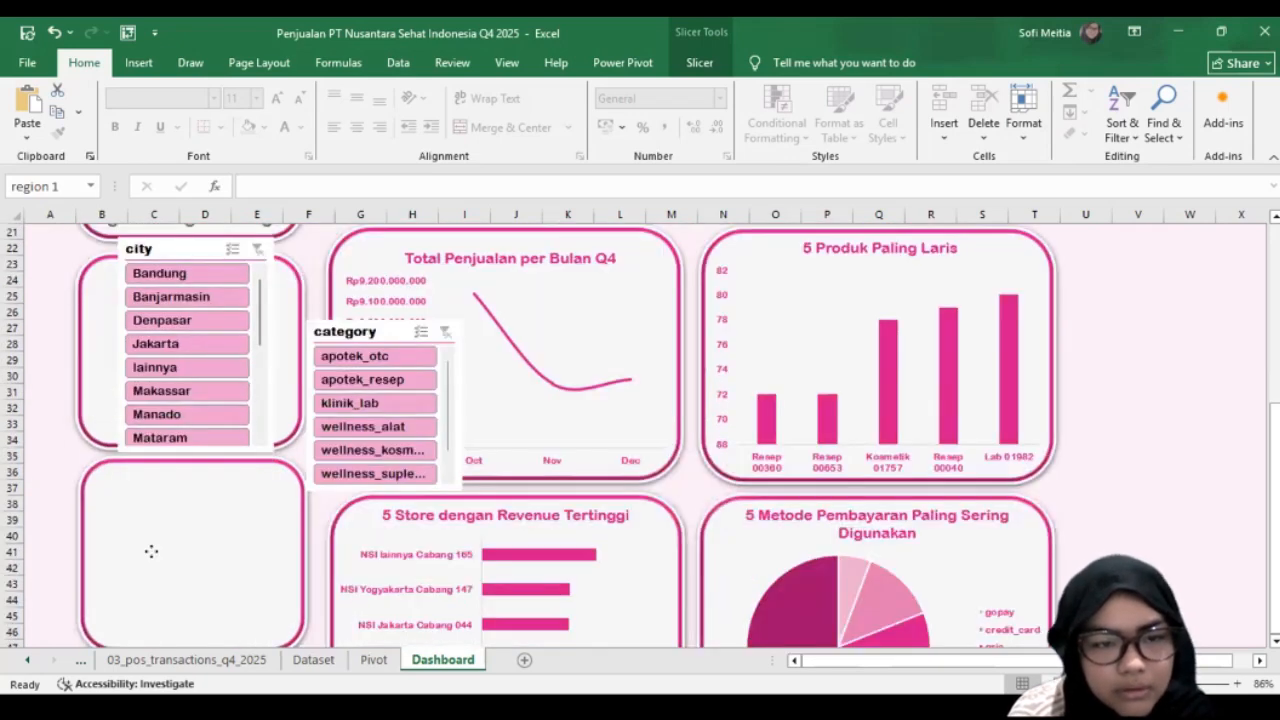
left_click_drag(99, 466, 95, 523)
left_click(112, 447)
left_click_drag(188, 449, 184, 498)
left_click_drag(209, 243, 197, 276)
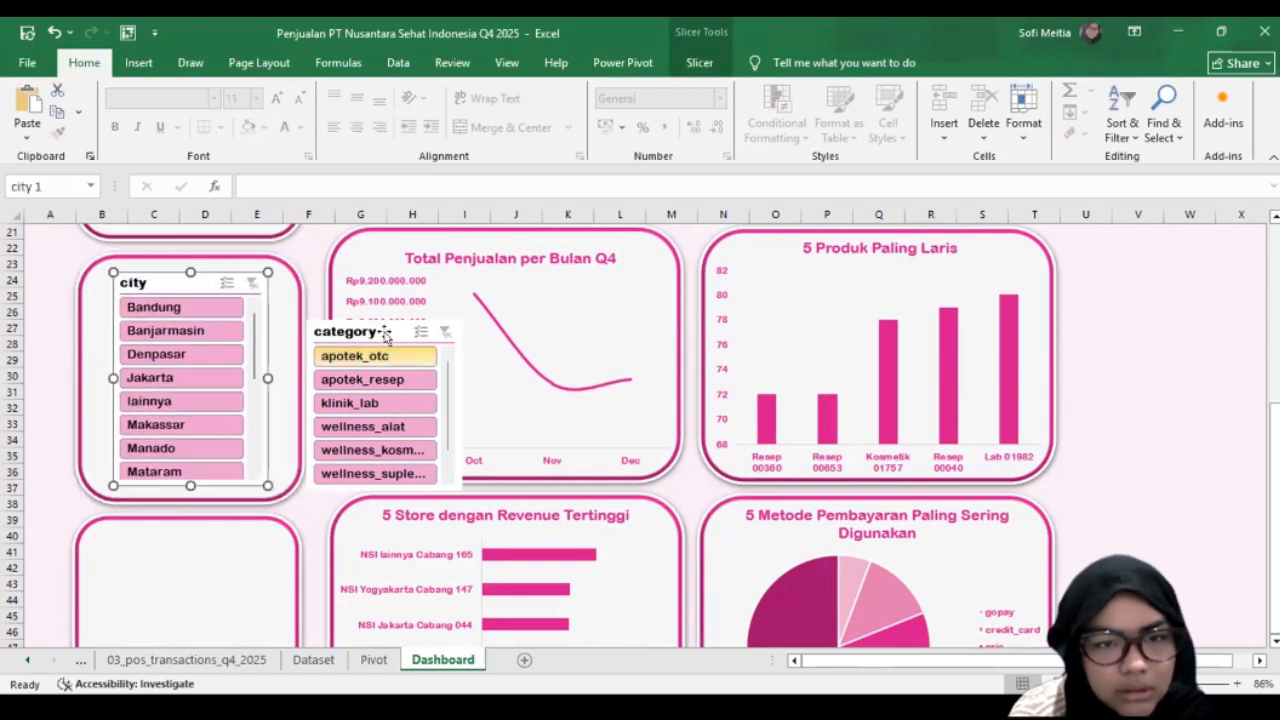
Step: Place the category slicer inside the empty card beside the 5 Store dengan Revenue Tertinggi chart
left_click_drag(387, 330, 194, 539)
scroll(287, 555, "down", 5)
left_click(290, 430)
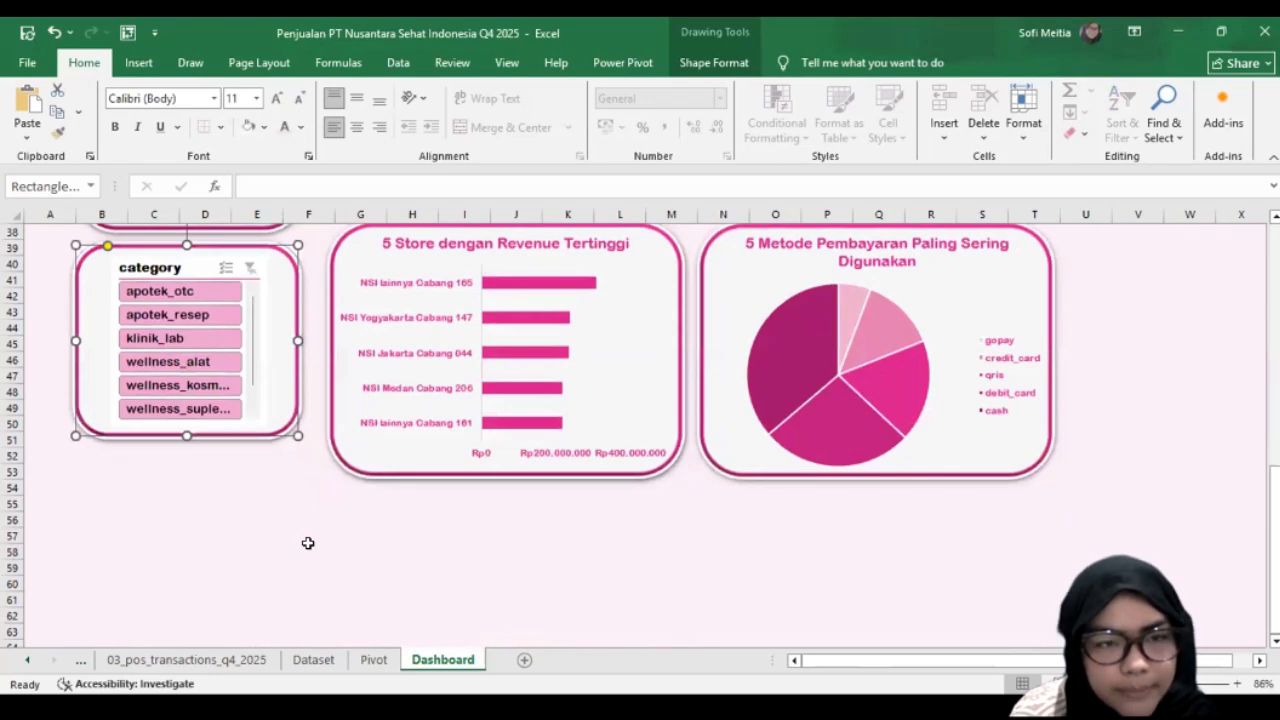
Step: Review the dashboard layout from banner to lowest charts, and look through the PivotTables on the Pivot sheet
scroll(527, 560, "up", 12)
scroll(527, 560, "down", 2)
scroll(570, 300, "down", 1)
scroll(459, 511, "down", 3)
scroll(155, 435, "up", 4)
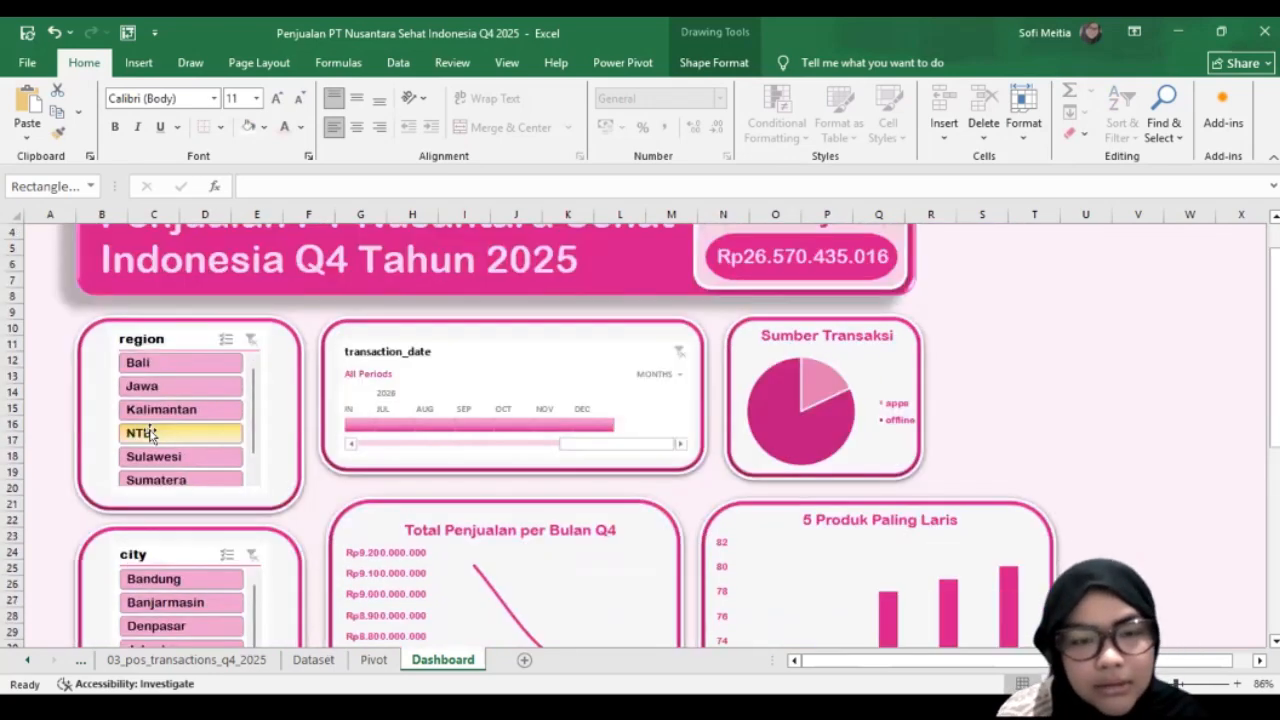
scroll(500, 410, "down", 4)
scroll(700, 366, "up", 4)
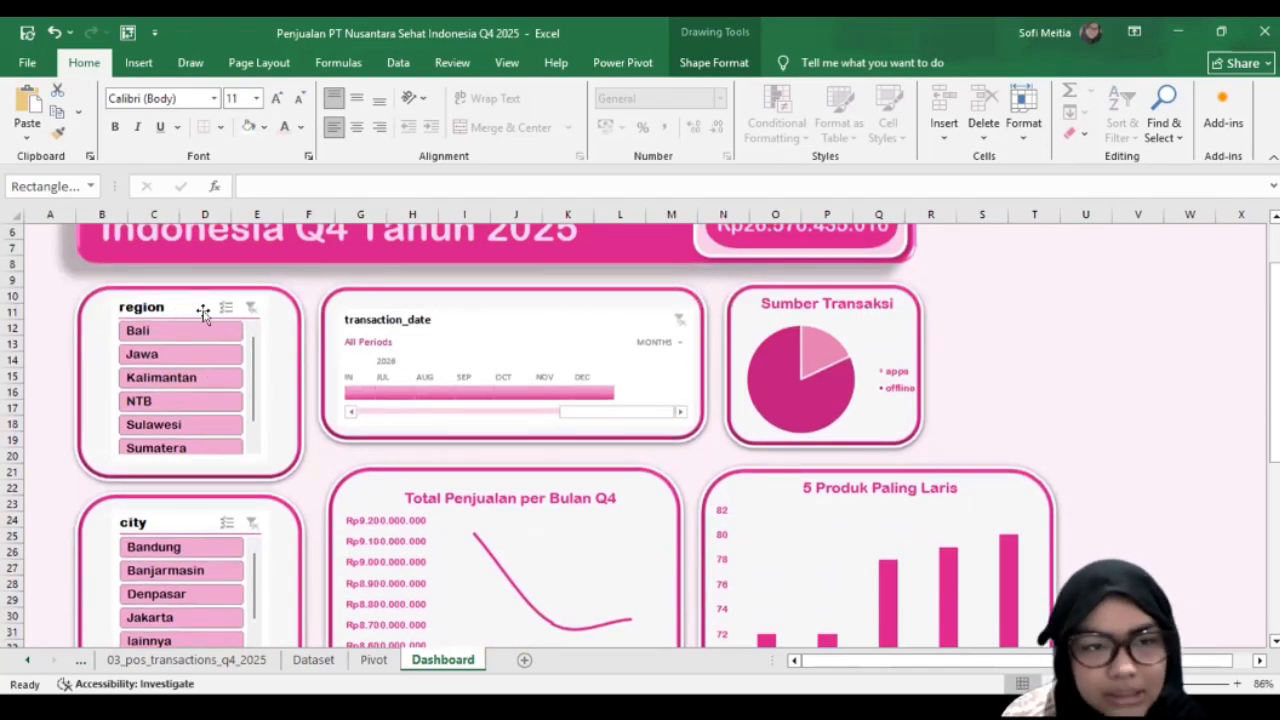
left_click(375, 662)
scroll(164, 436, "down", 7)
scroll(164, 436, "down", 3)
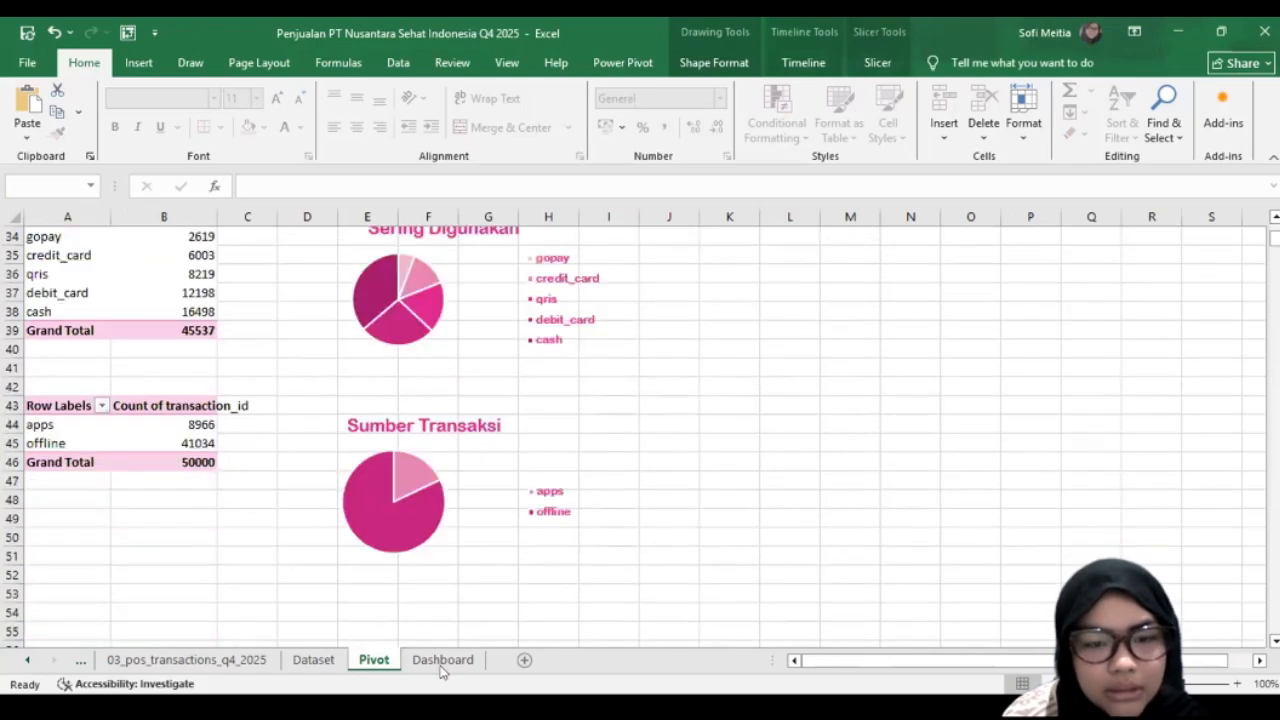
Step: Extend the Dashboard region slicer's report connections to include PivotTable4, PivotTable5 and PivotTable6
left_click(443, 660)
scroll(191, 303, "down", 3)
right_click(187, 395)
scroll(115, 418, "up", 7)
right_click(115, 420)
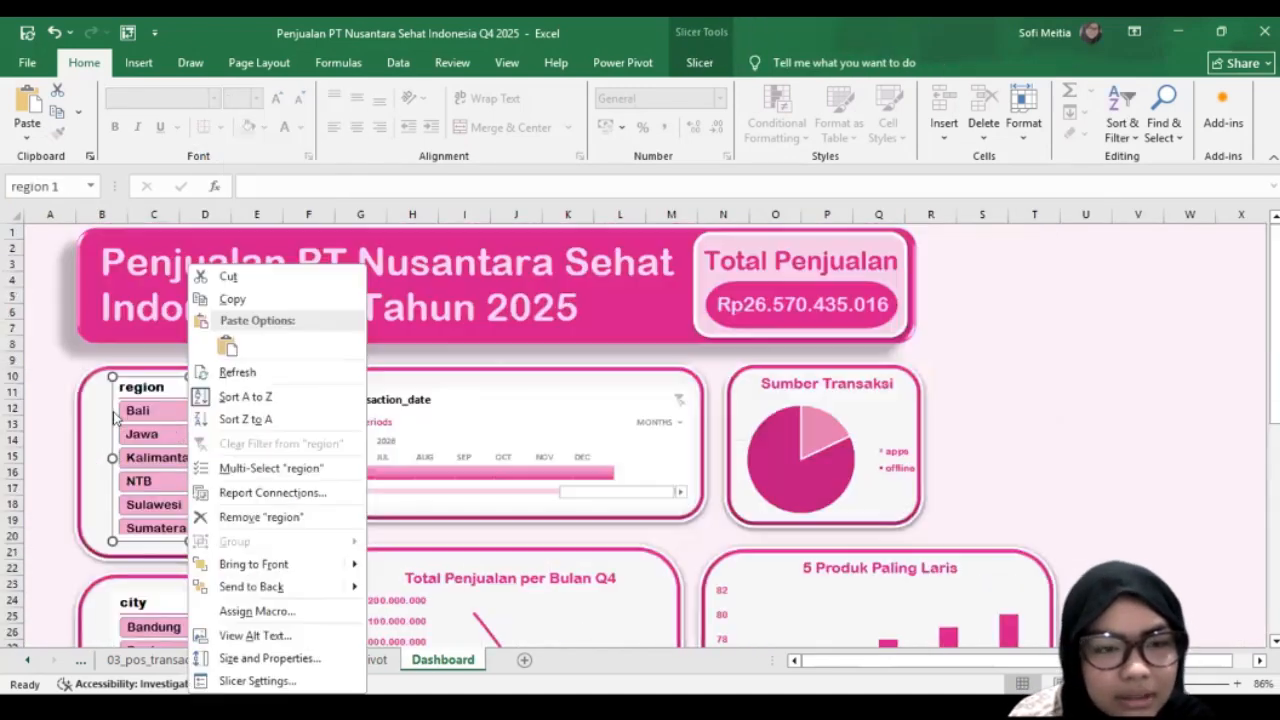
left_click(260, 484)
scroll(112, 540, "down", 1)
left_click(110, 551)
left_click(109, 528)
left_click(110, 503)
scroll(185, 515, "up", 1)
scroll(280, 586, "down", 1)
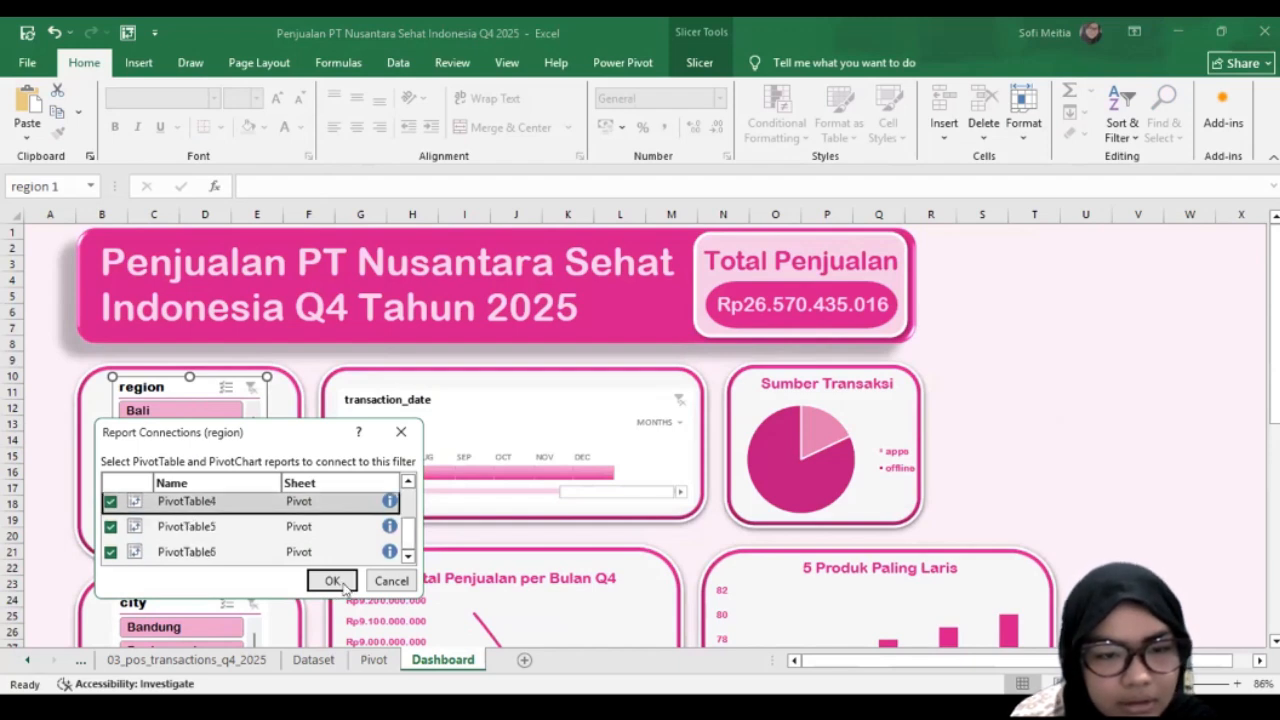
Step: Connect the city slicer to all the Pivot sheet's reports, including PivotTable4, PivotTable5 and PivotTable6
scroll(189, 491, "down", 2)
left_click(188, 491)
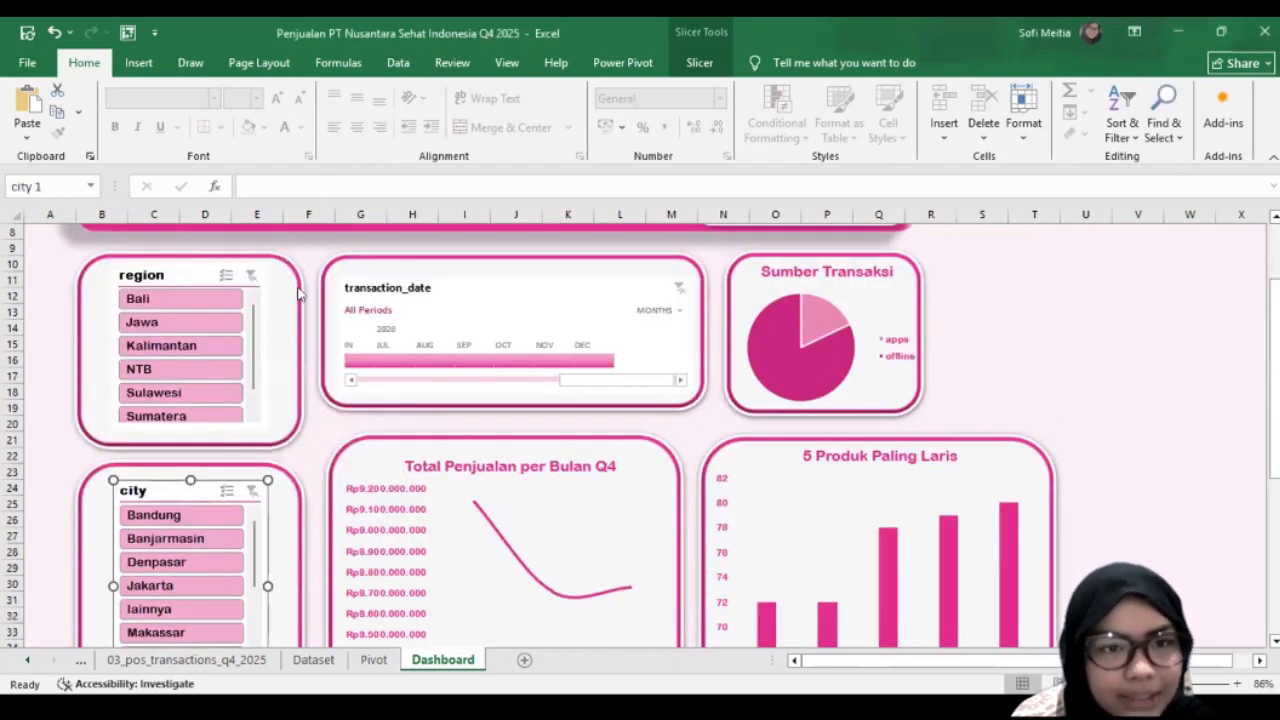
right_click(194, 490)
key("Return")
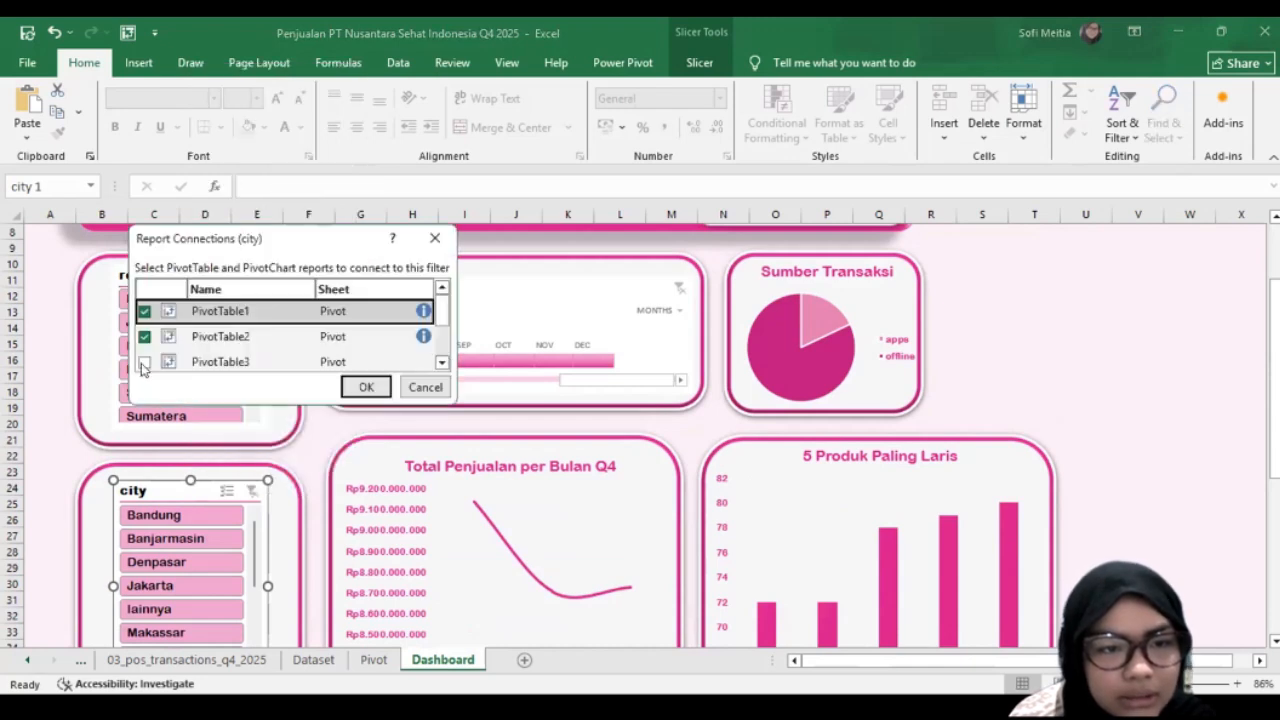
scroll(145, 371, "down", 1)
left_click(145, 355)
left_click(146, 332)
left_click(357, 382)
scroll(362, 358, "down", 1)
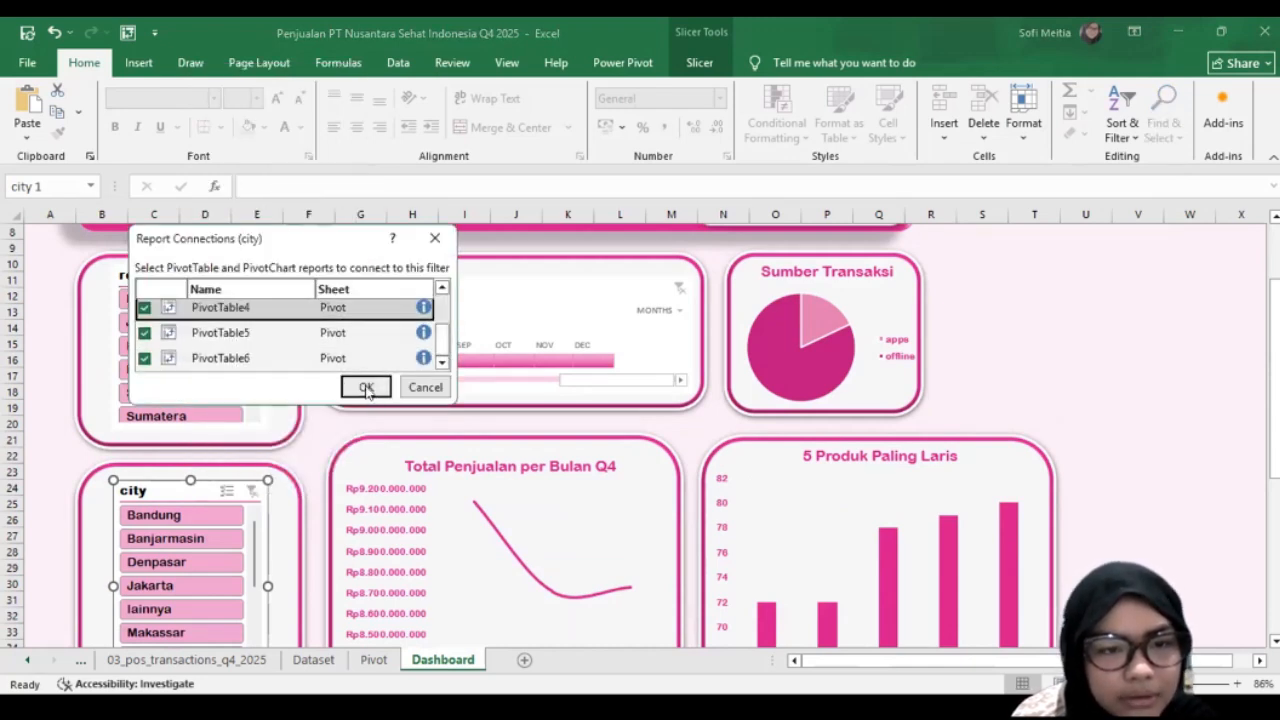
left_click(367, 389)
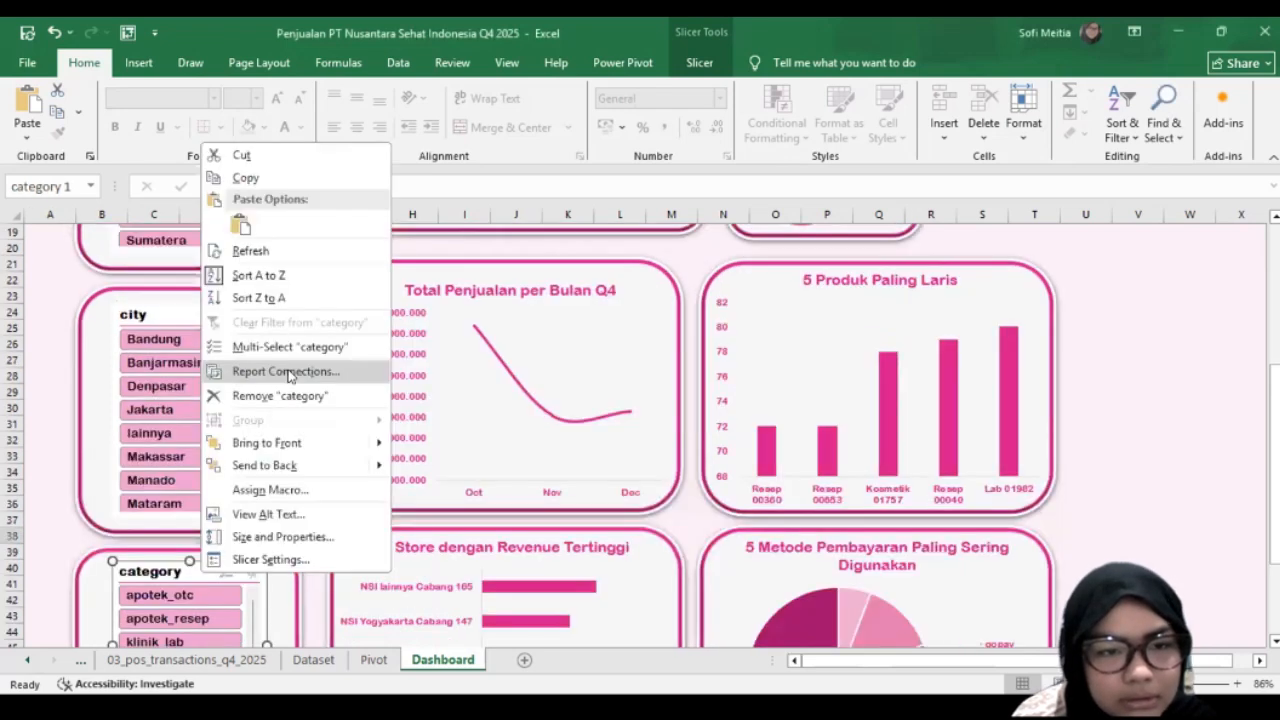
Step: Connect the category slicer to PivotTable1 through PivotTable6 in its report connections
left_click(141, 434)
scroll(141, 434, "down", 1)
left_click(141, 433)
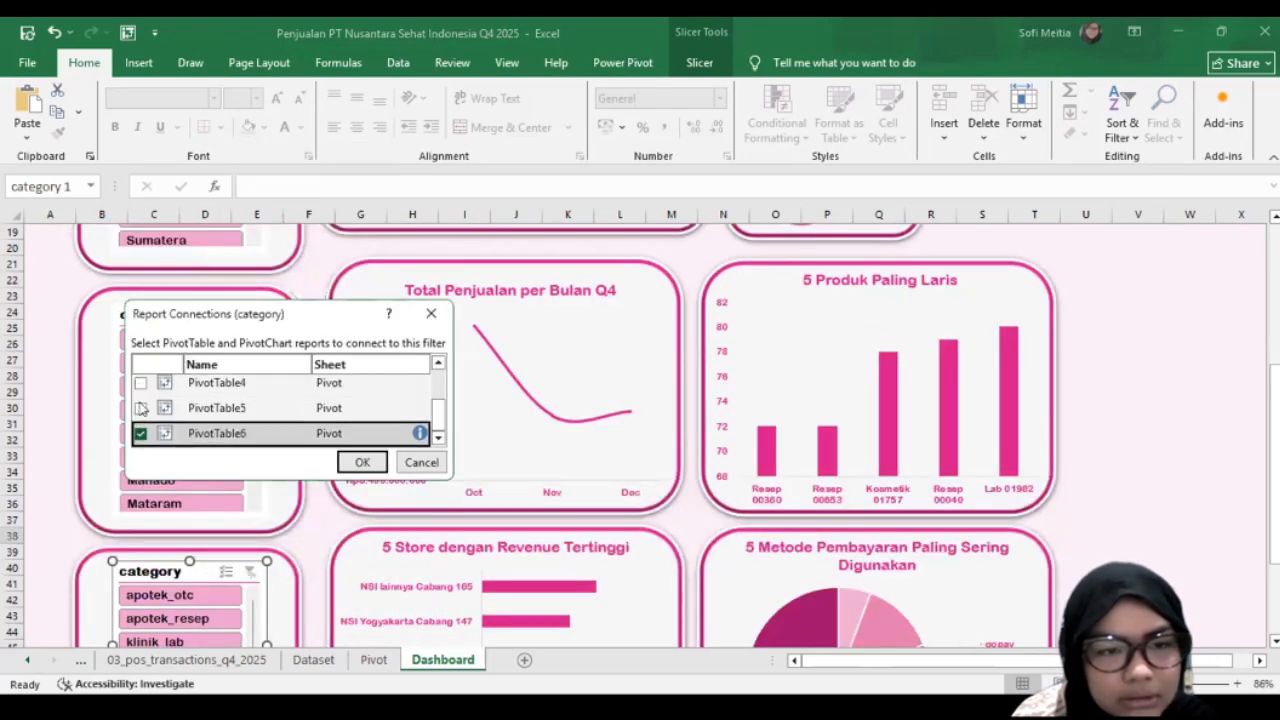
left_click(141, 408)
left_click(141, 385)
left_click(362, 462)
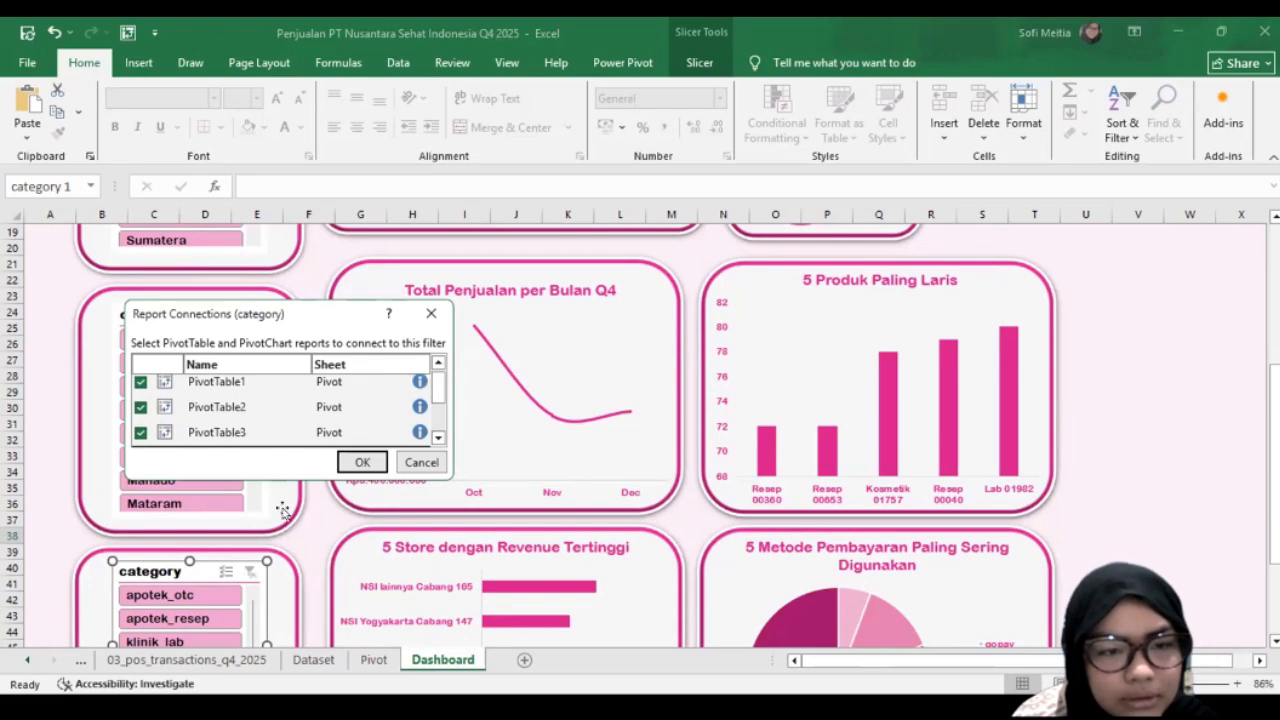
Step: Check the Dashboard charts with the city filtered to Surabaya and the timeline to Nov 2025
scroll(389, 491, "down", 3)
scroll(479, 390, "up", 9)
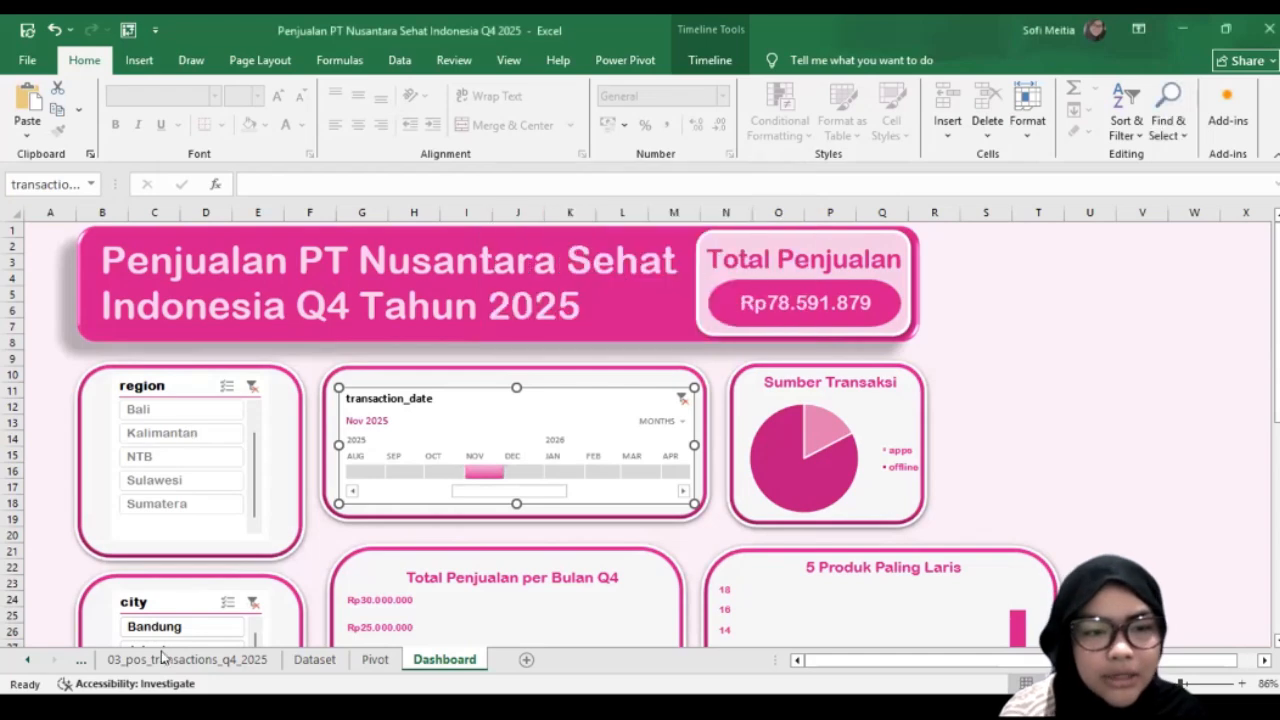
scroll(177, 509, "down", 8)
scroll(420, 620, "up", 3)
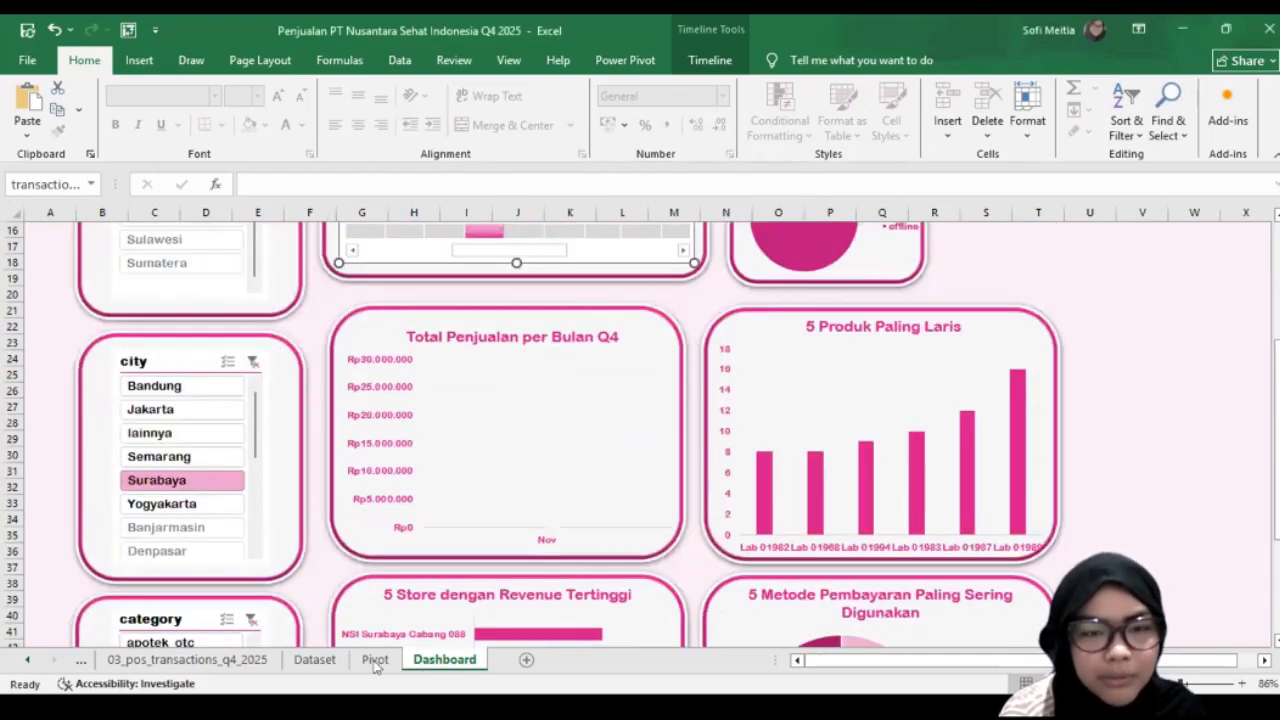
Step: Extend the transaction_date timeline's report connections to include PivotTable3, PivotTable4 and PivotTable5
scroll(500, 395, "up", 5)
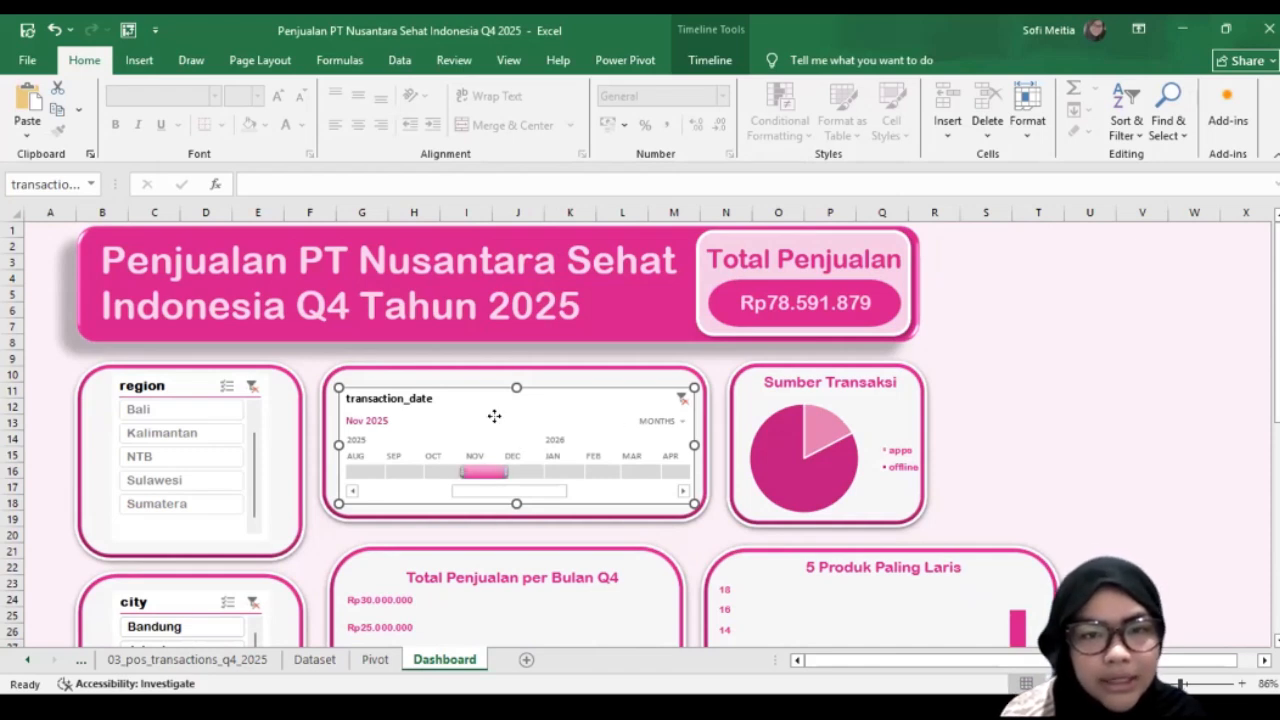
right_click(499, 418)
left_click(503, 244)
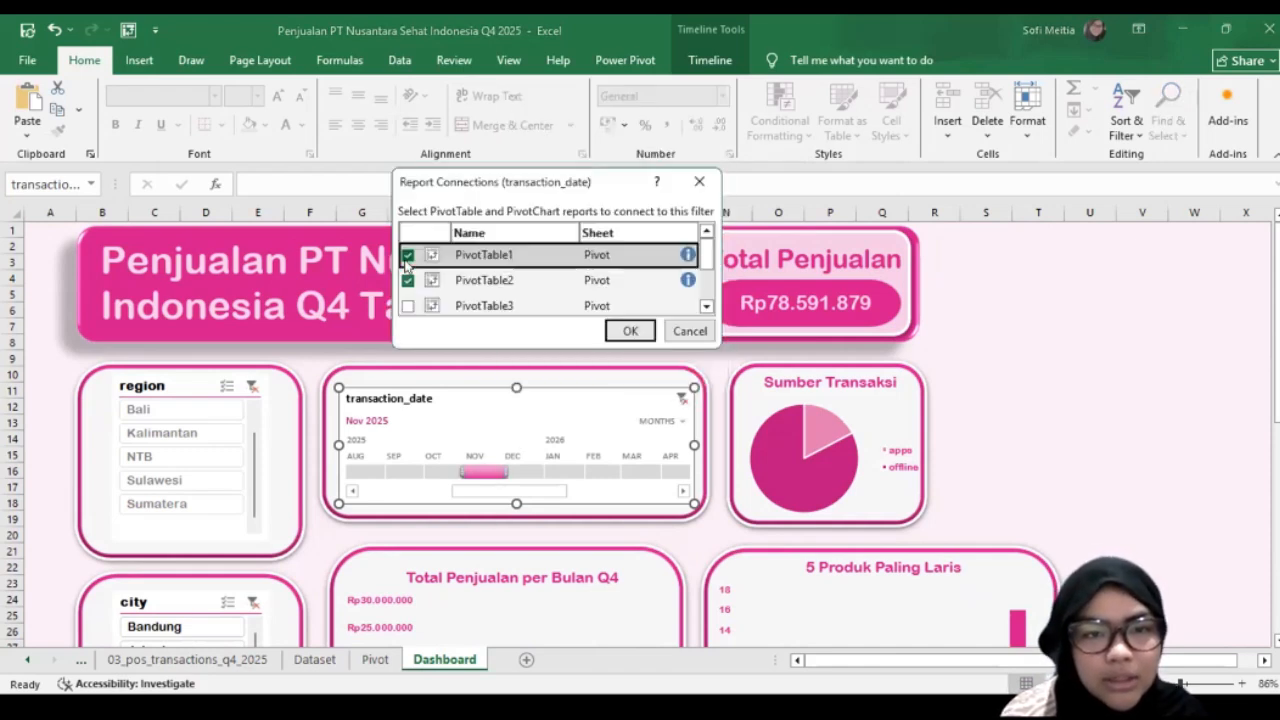
left_click(407, 308)
scroll(405, 281, "down", 1)
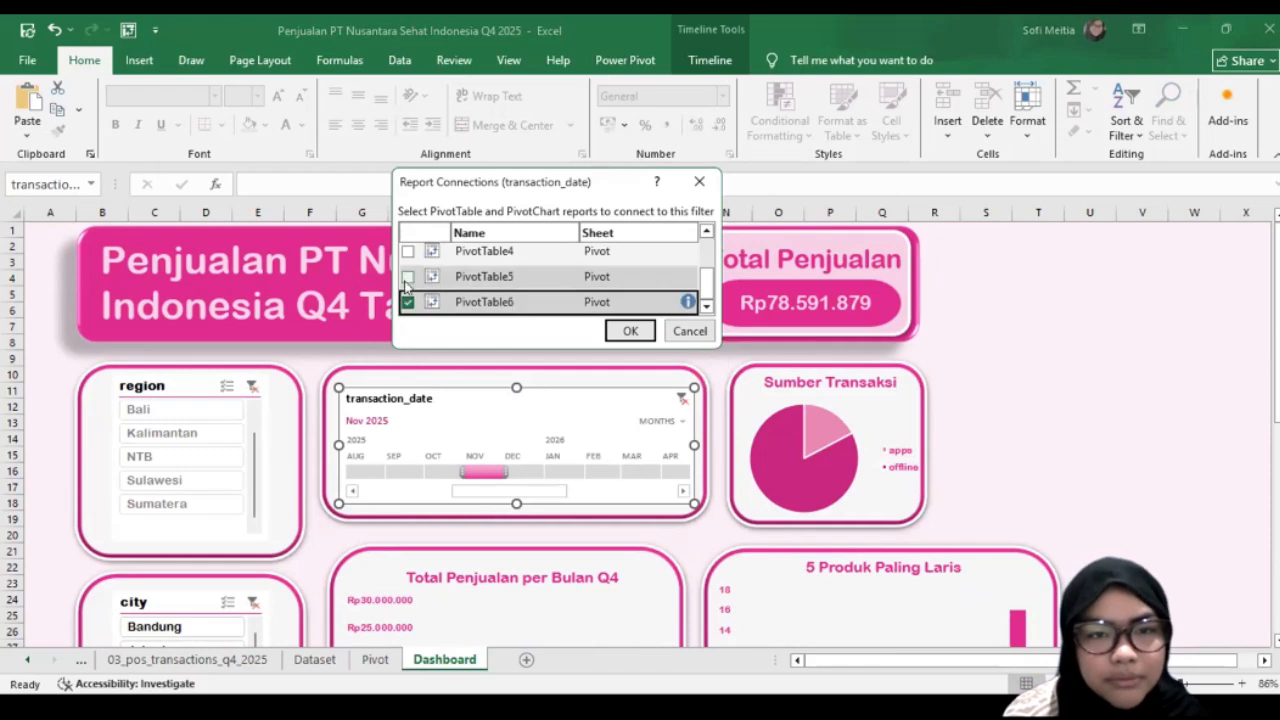
left_click(407, 275)
scroll(486, 276, "up", 1)
scroll(451, 287, "down", 1)
left_click(405, 251)
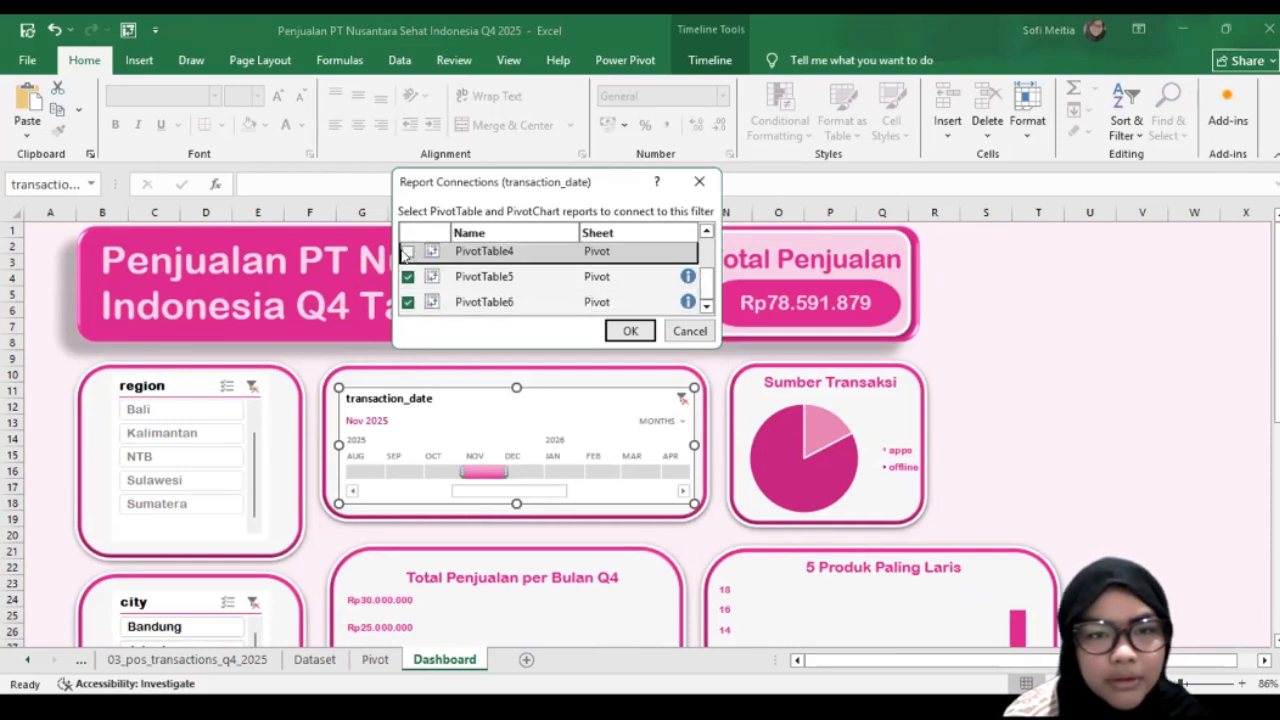
left_click(627, 335)
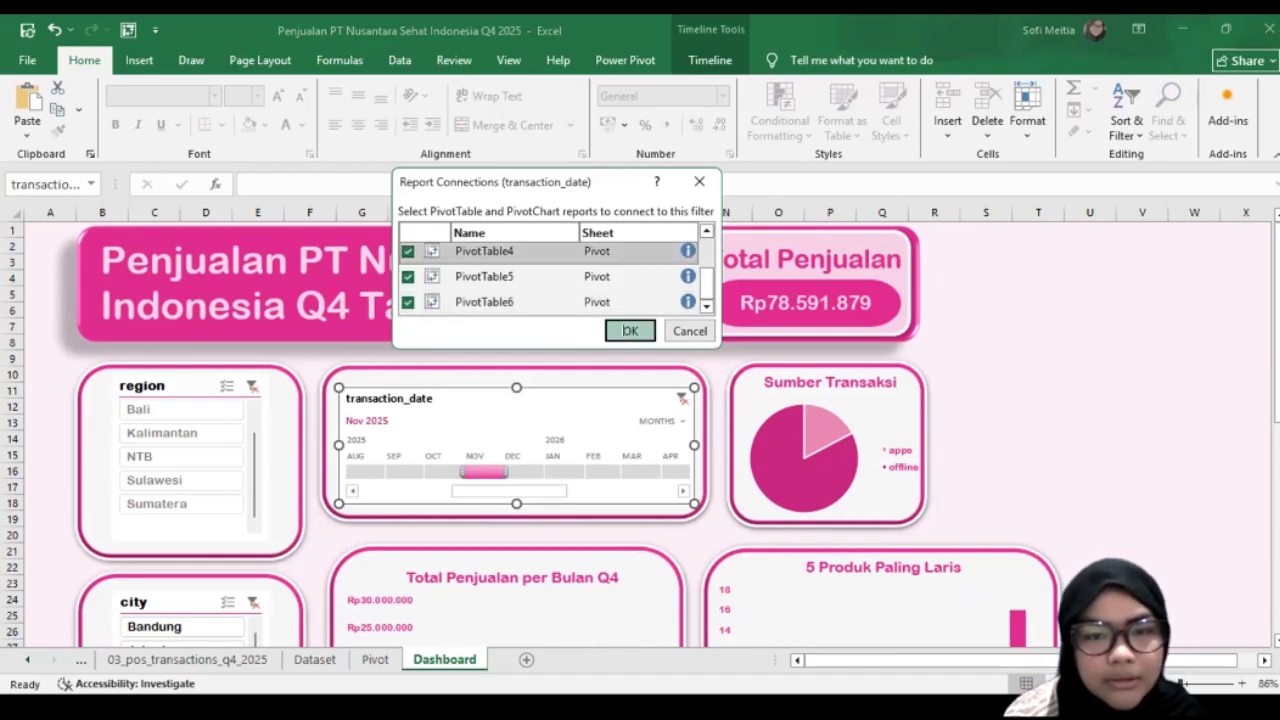
Step: Set the timeline to October through December 2025 and filter the city to Jakarta to check the Dashboard charts
scroll(500, 434, "down", 3)
left_click(392, 343)
left_click_drag(409, 339, 492, 343)
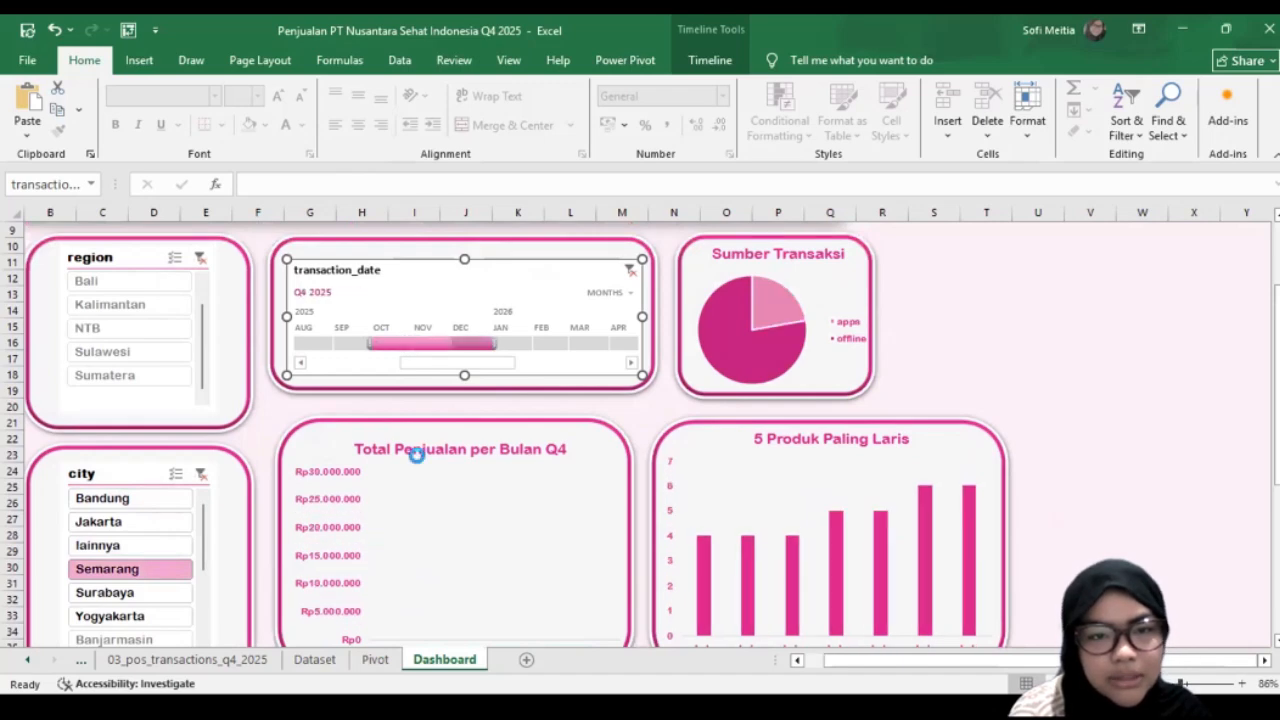
scroll(417, 451, "down", 2)
left_click(128, 458)
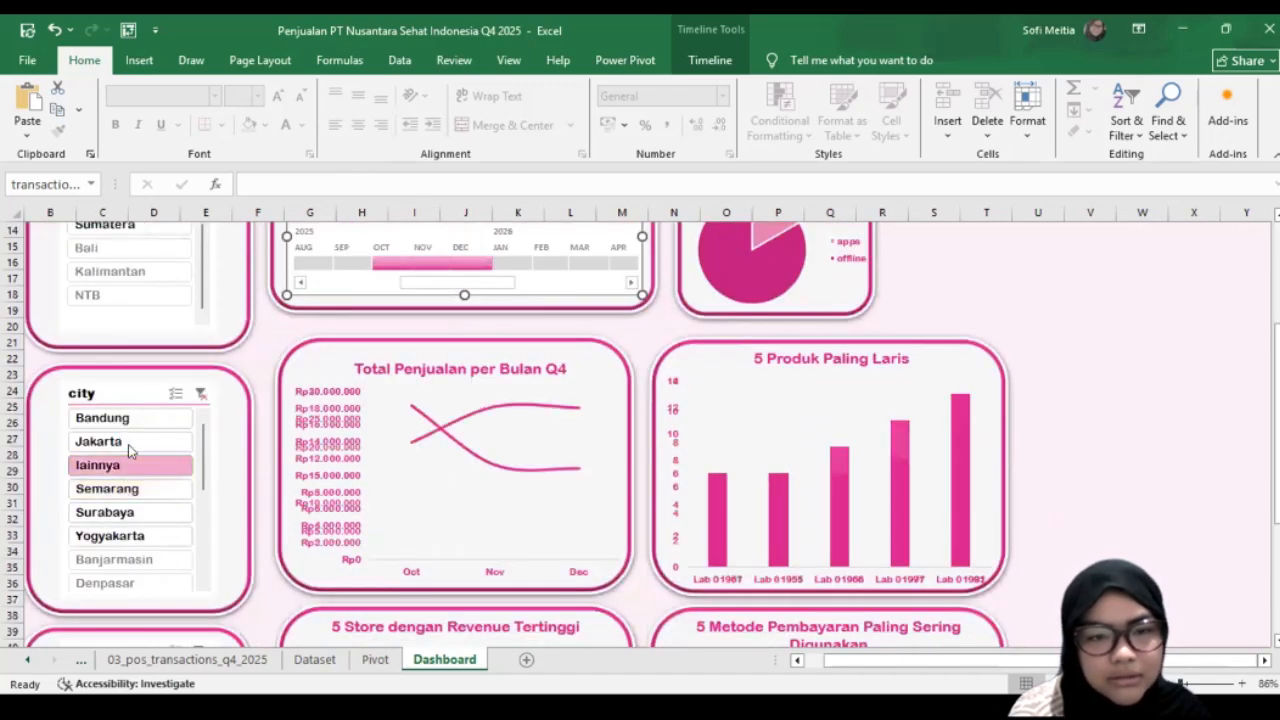
scroll(128, 450, "down", 5)
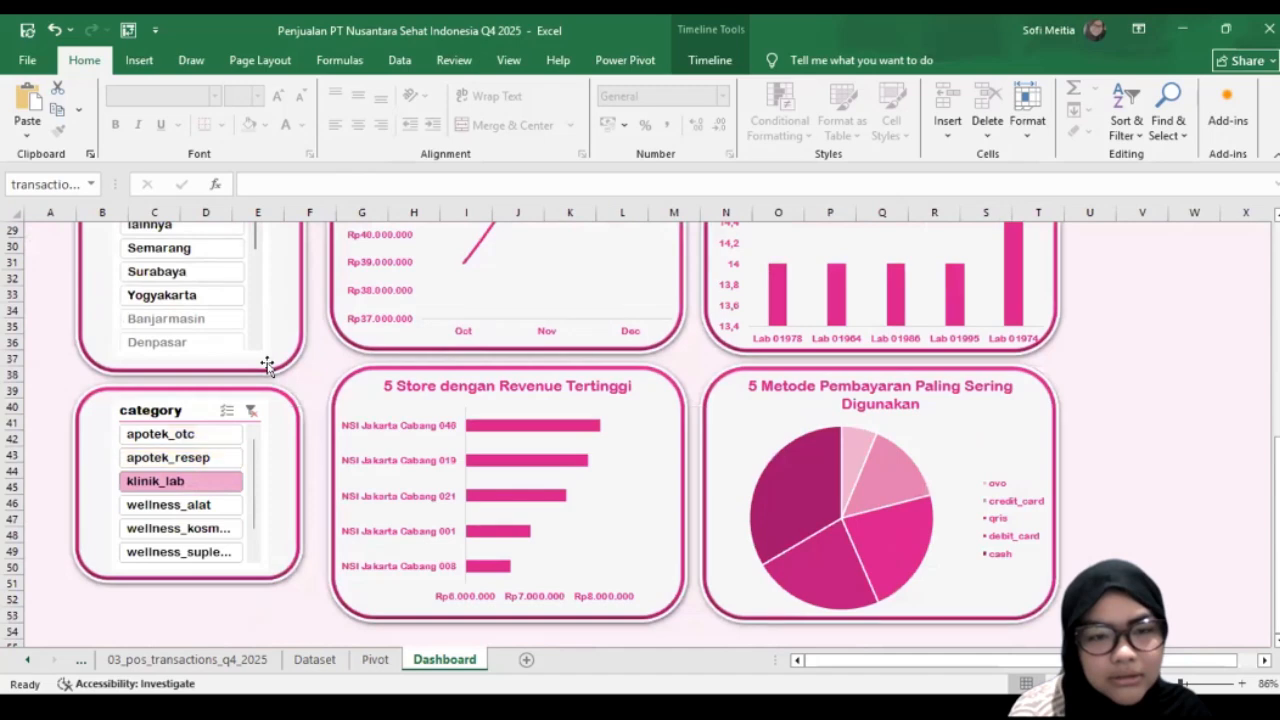
scroll(355, 385, "up", 8)
Step: Narrow the timeline to Oct - Nov 2025 and filter the city slicer to Bandung
left_click(440, 425)
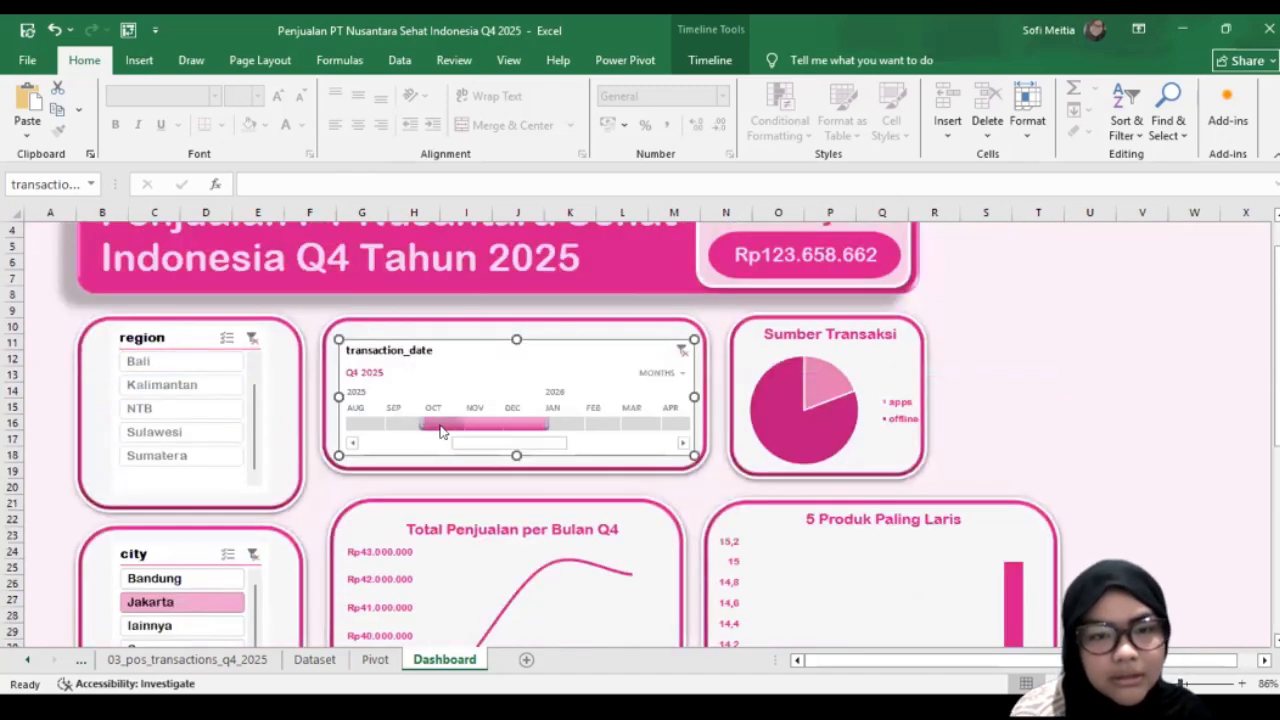
left_click_drag(485, 435, 500, 428)
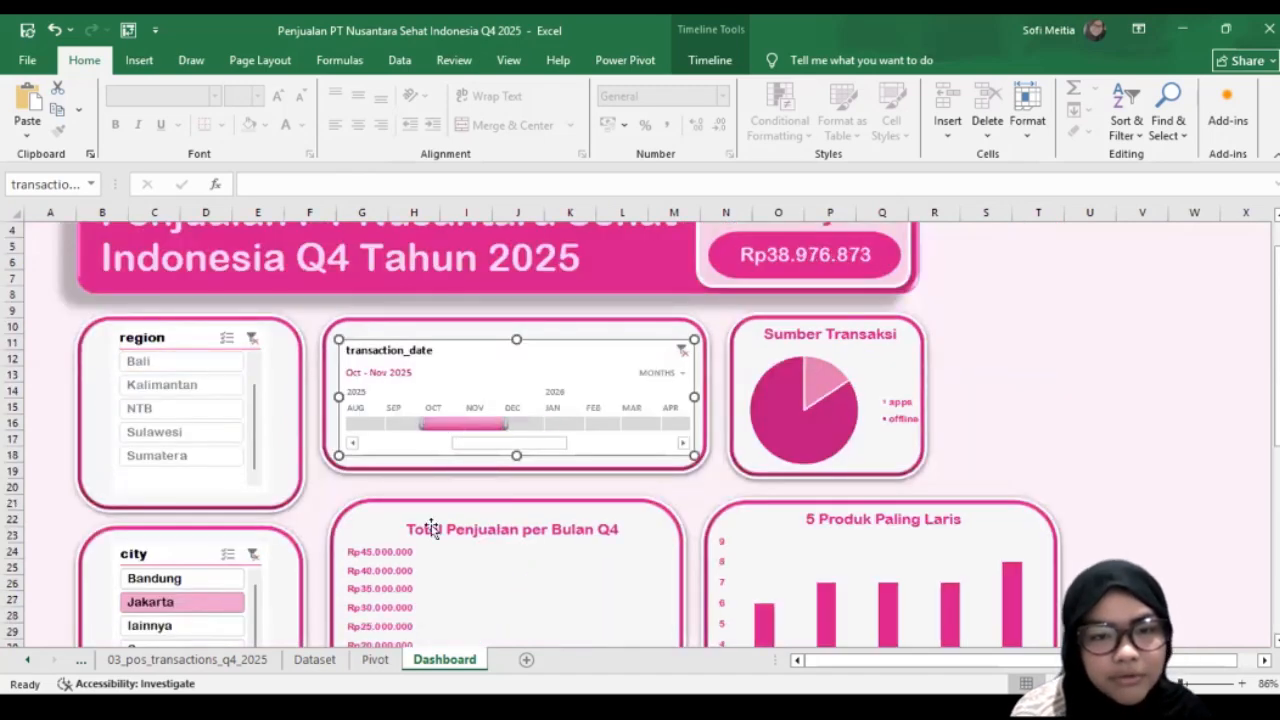
scroll(183, 449, "down", 2)
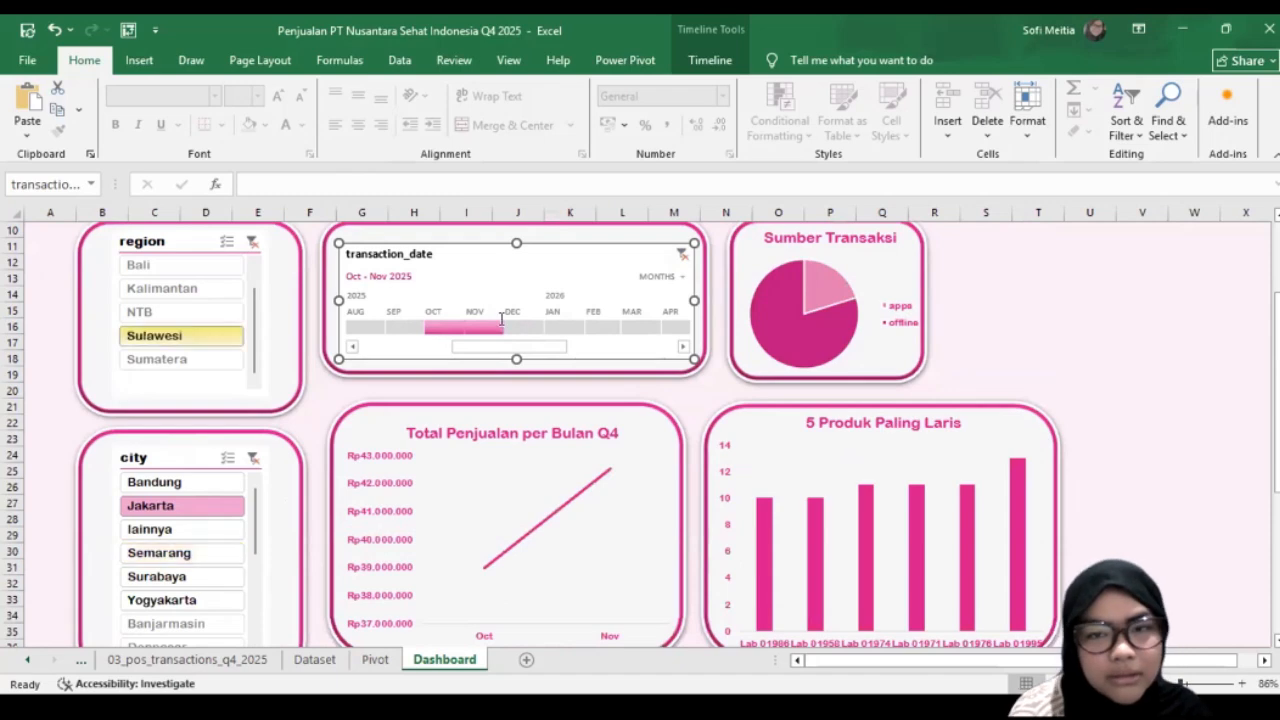
scroll(338, 447, "up", 3)
scroll(126, 588, "down", 1)
left_click(155, 562)
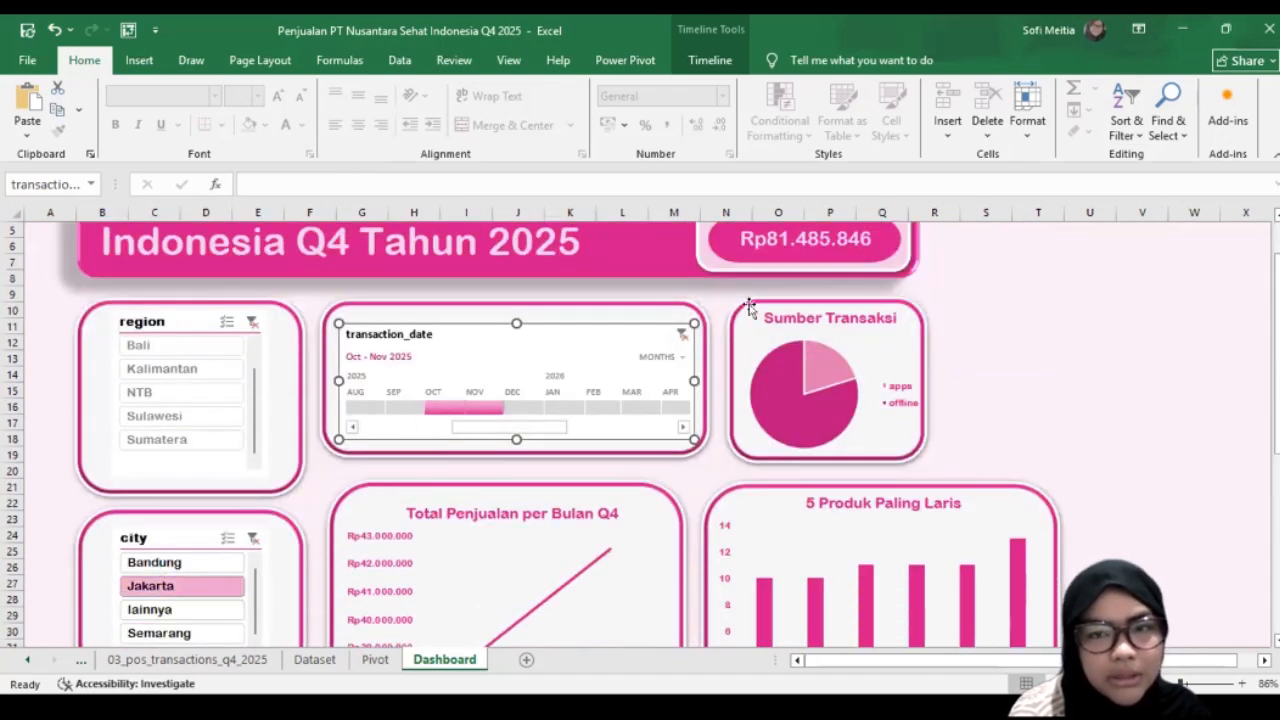
Step: Filter the category slicer to apotek_resep and review the Dashboard's total sales and charts
scroll(206, 514, "down", 8)
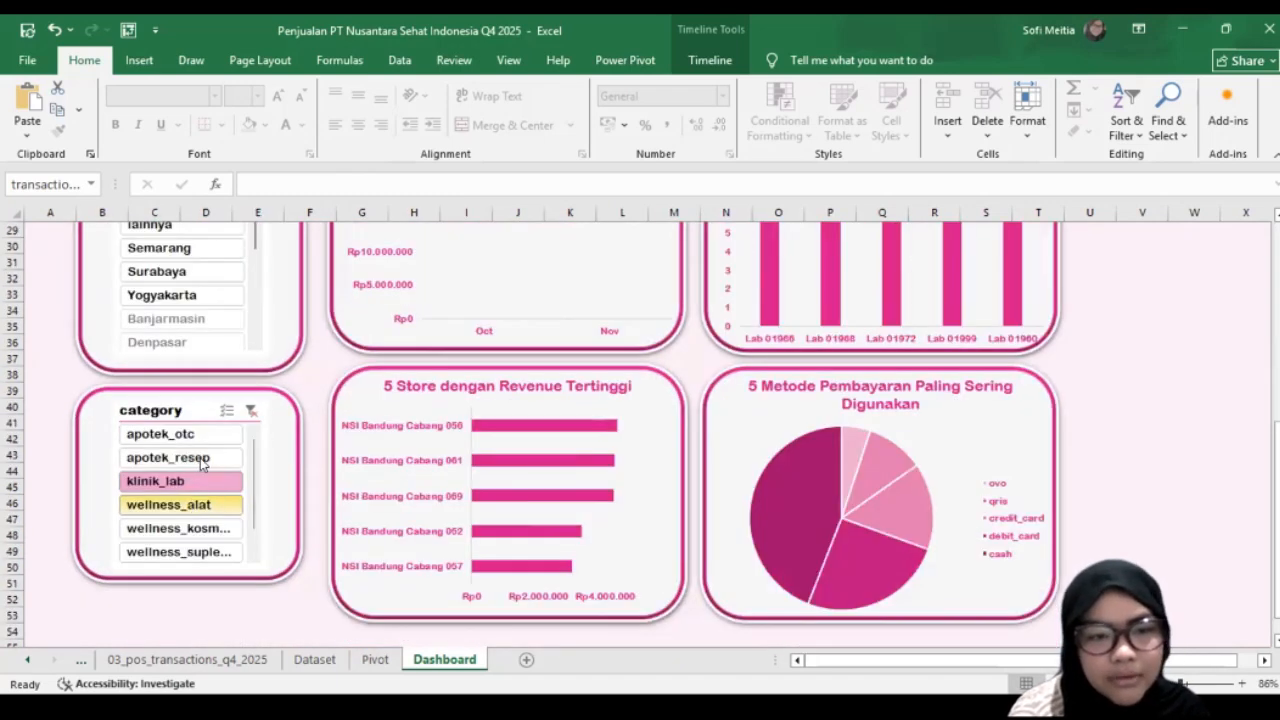
scroll(474, 420, "up", 6)
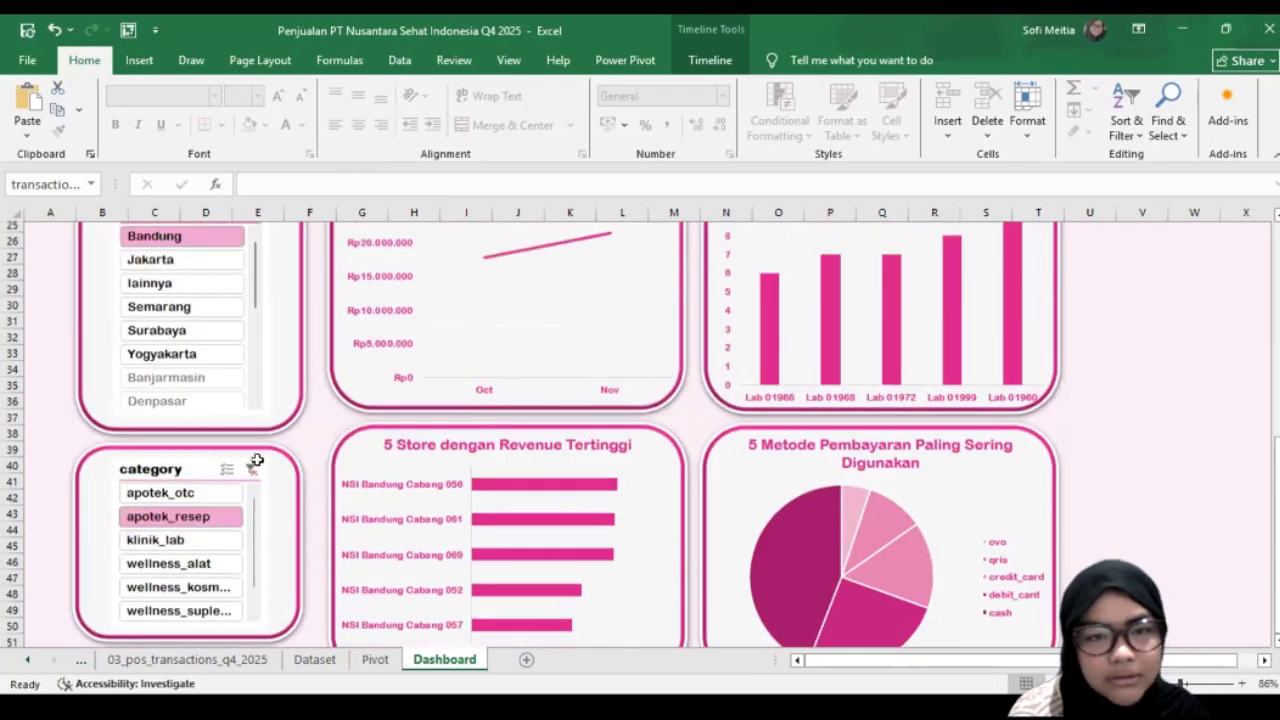
scroll(238, 505, "up", 3)
scroll(245, 495, "up", 1)
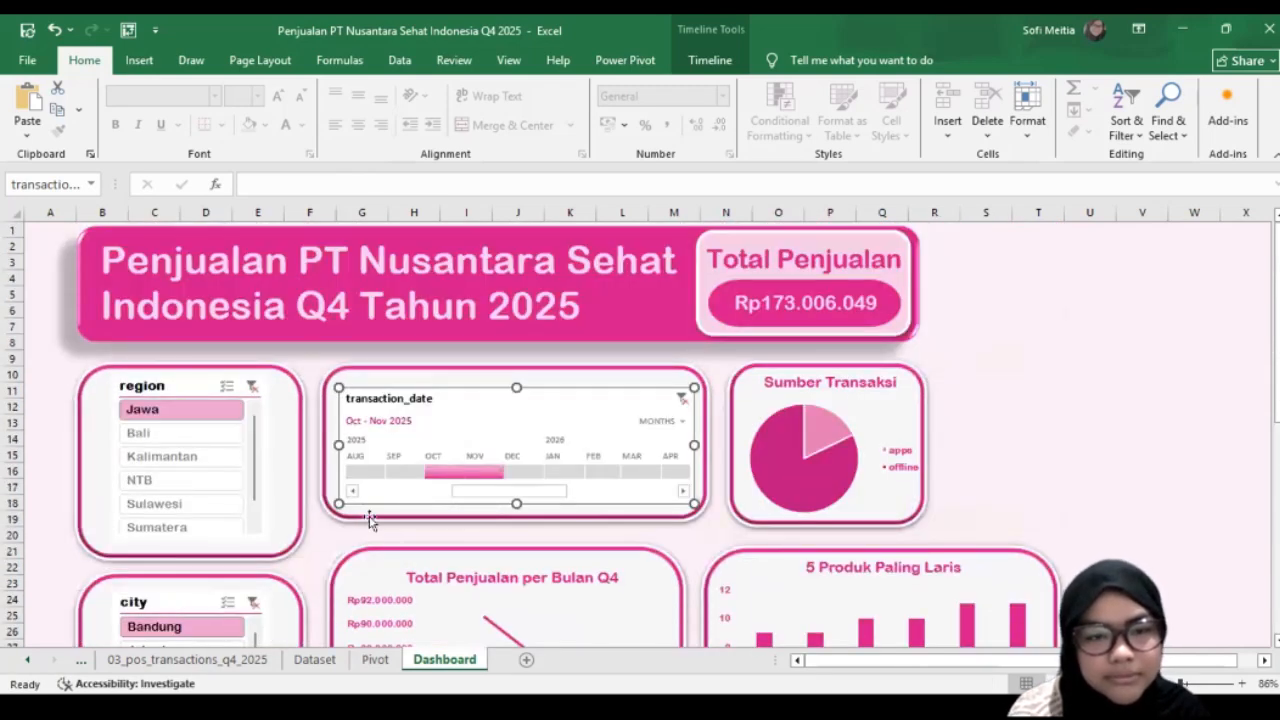
scroll(369, 520, "down", 1)
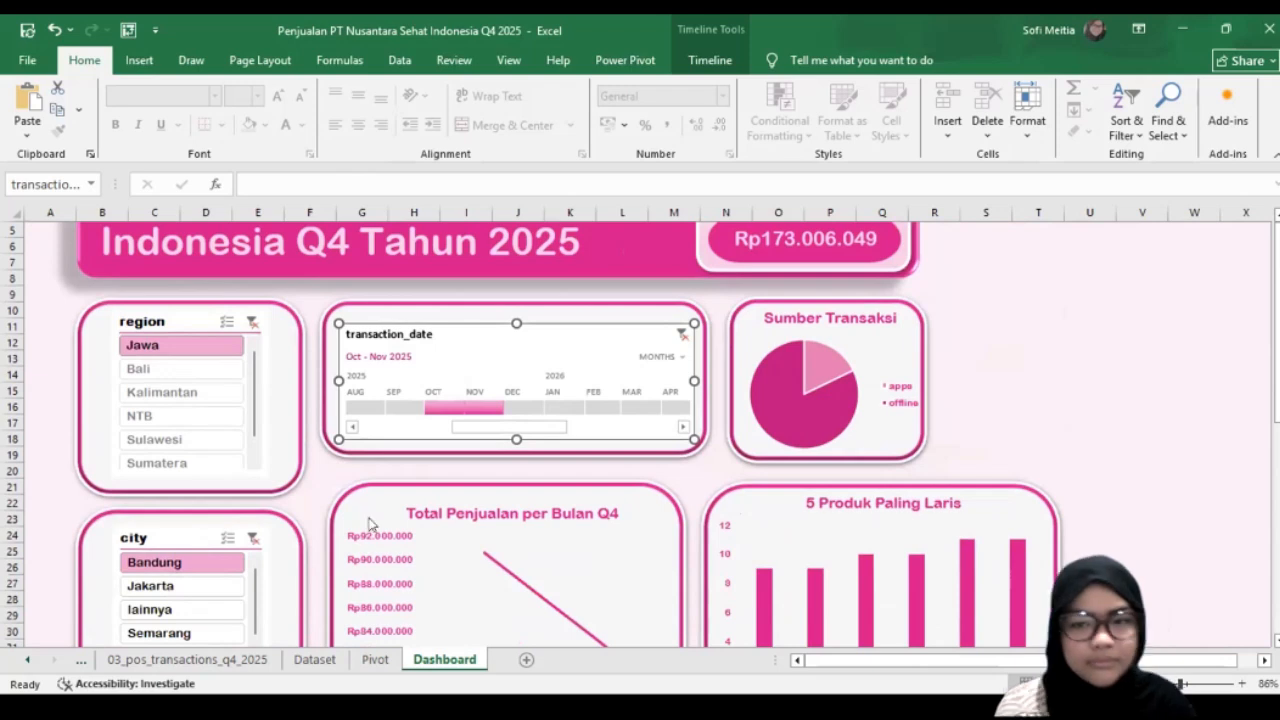
scroll(369, 520, "up", 1)
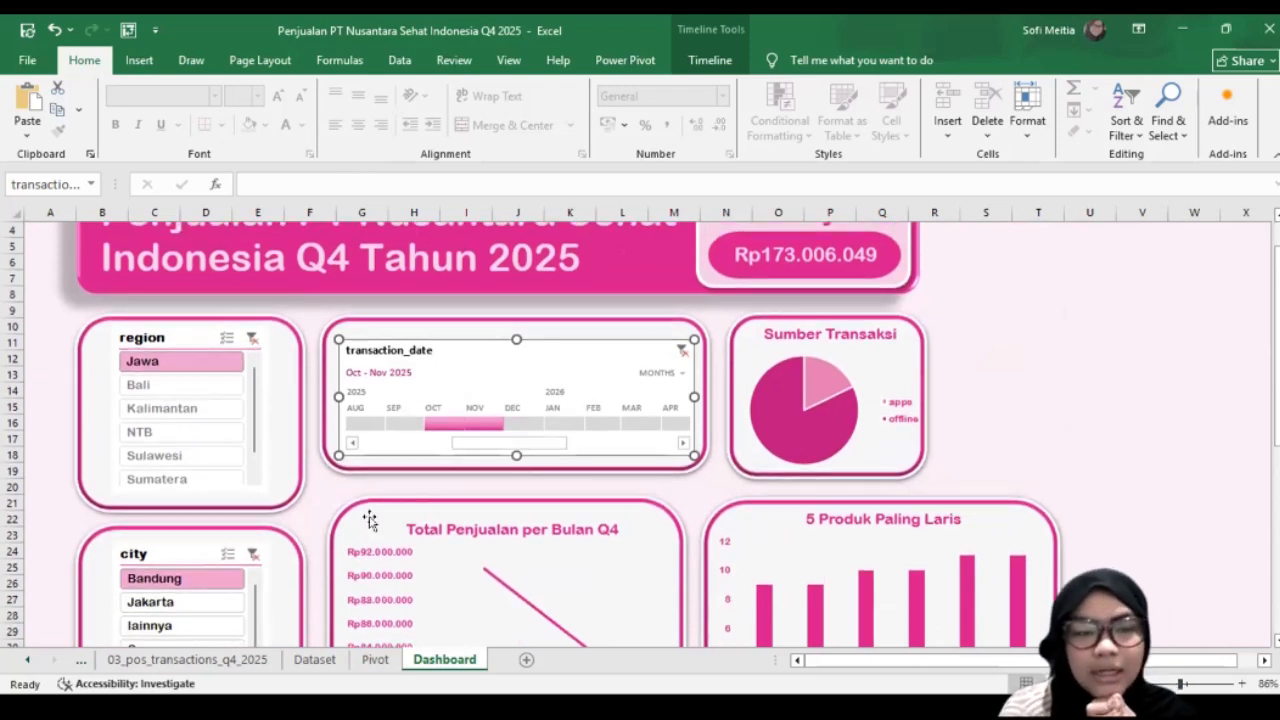